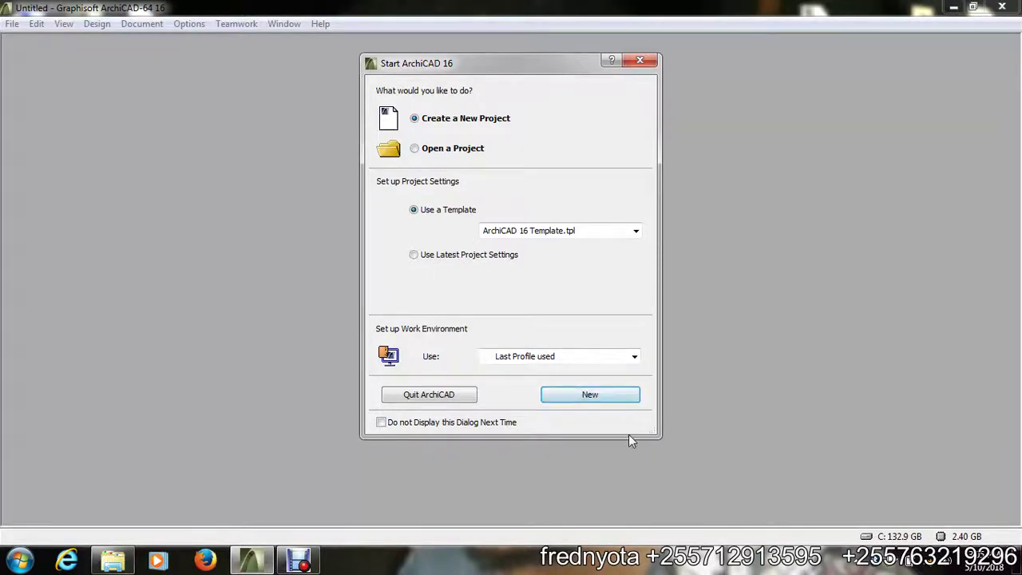
- Create a new project from the ArchiCAD 16 template using the Default Profile, then minimize ArchiCAD
click(630, 356)
click(542, 384)
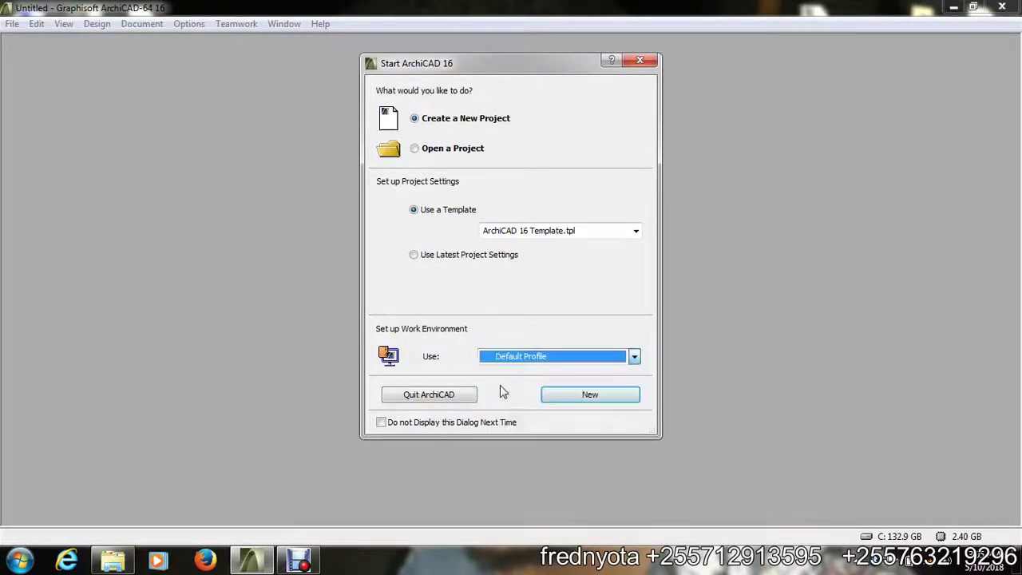
click(608, 397)
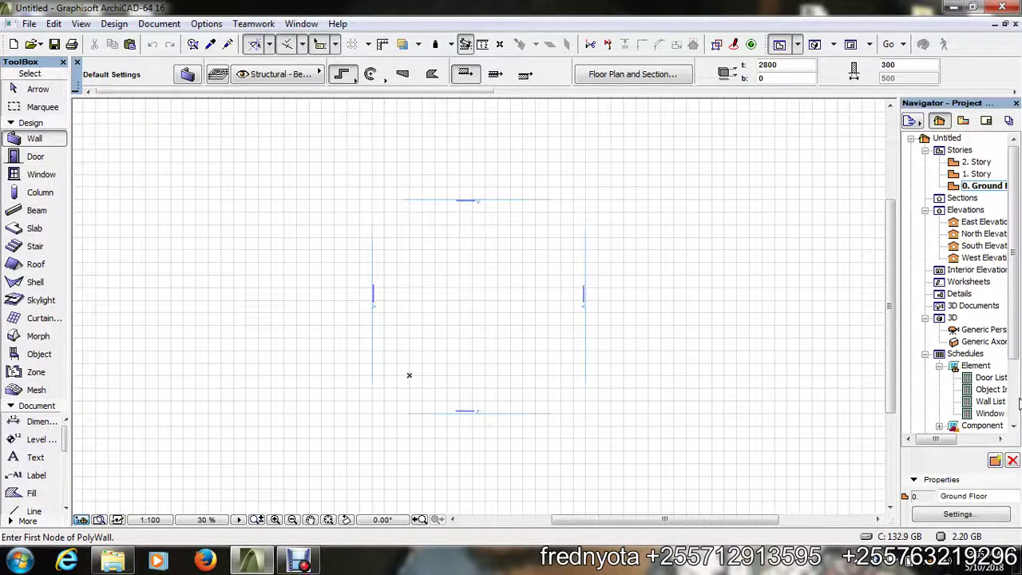
click(947, 7)
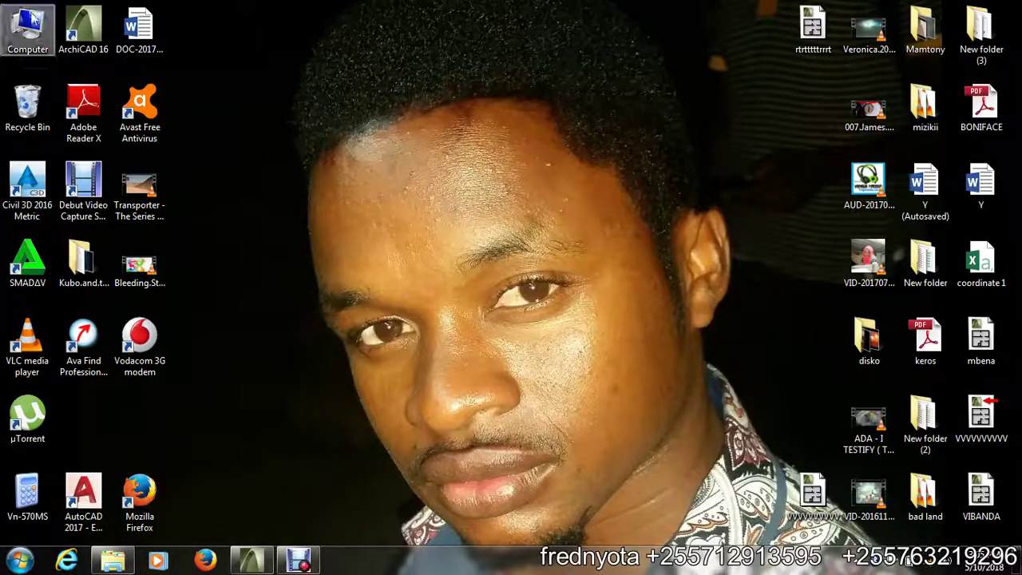
- Open the ArchiCAD shortcuts Word document from the jifunze archicad folder on OFFICIAL (D:)
double_click(48, 14)
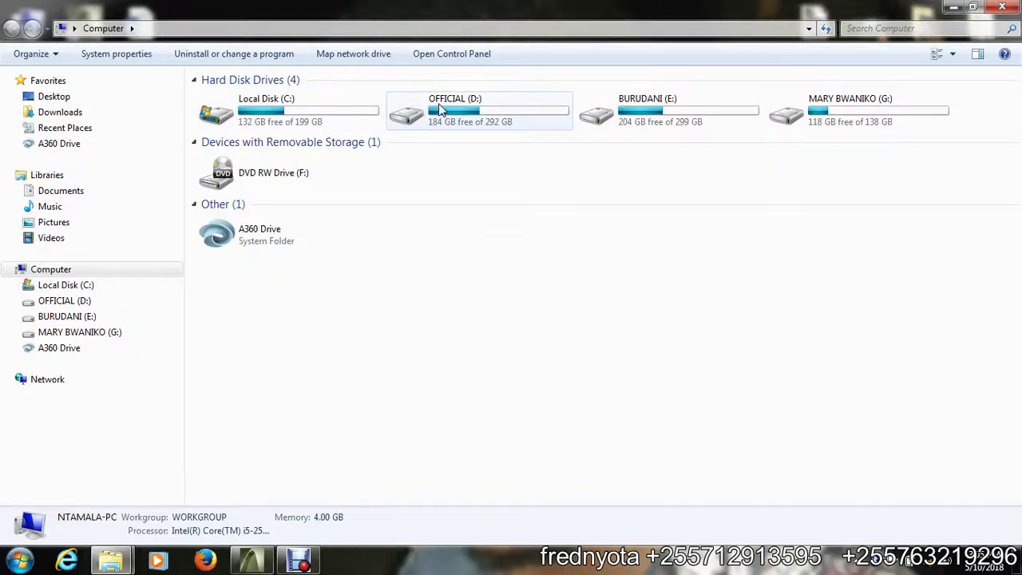
double_click(437, 105)
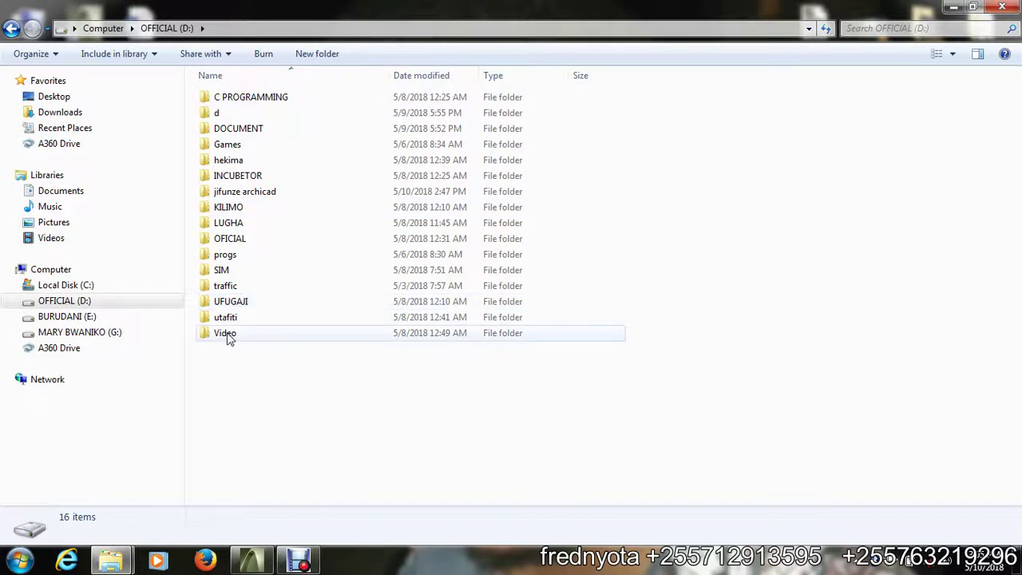
click(266, 192)
double_click(266, 192)
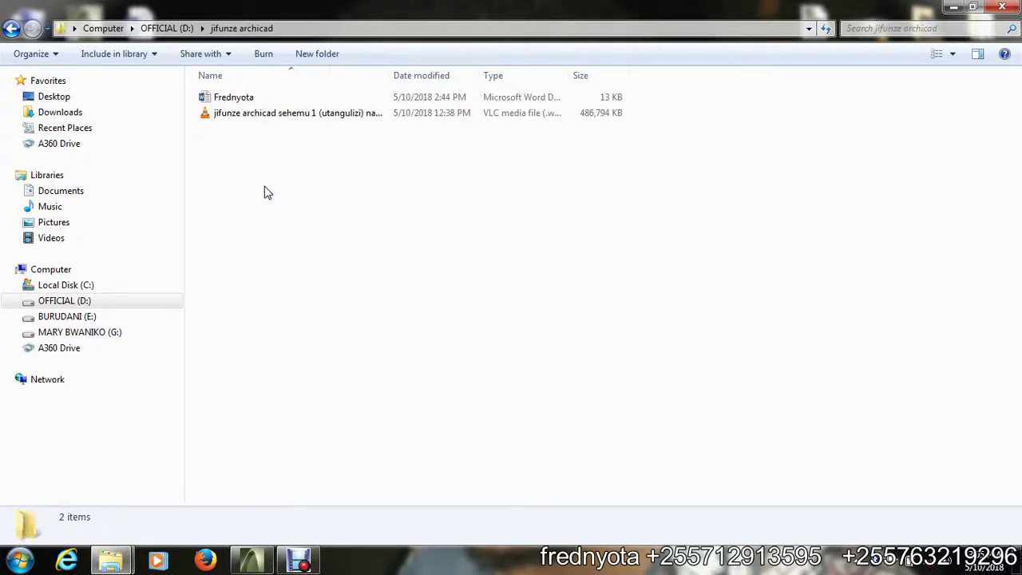
click(234, 101)
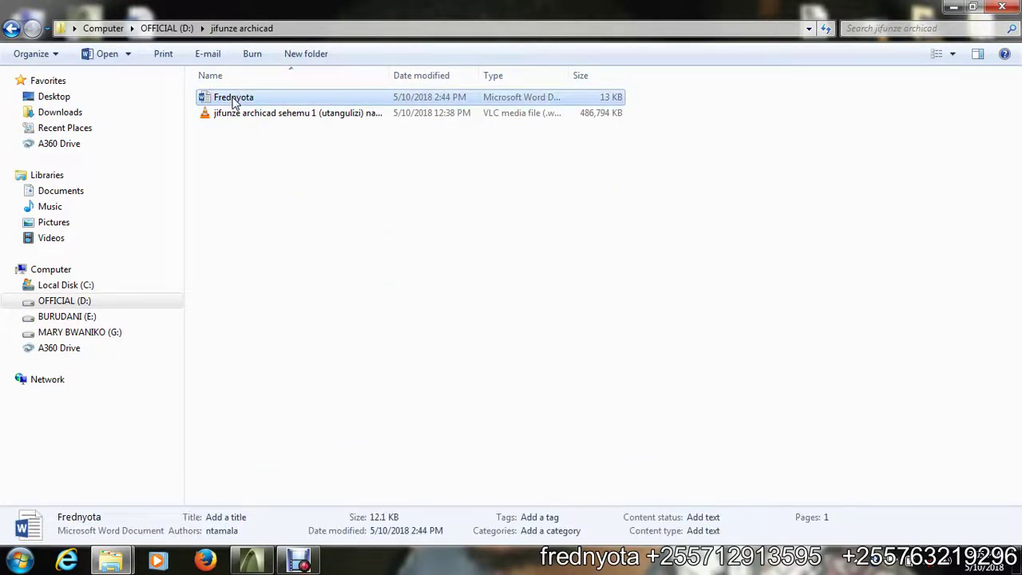
double_click(234, 100)
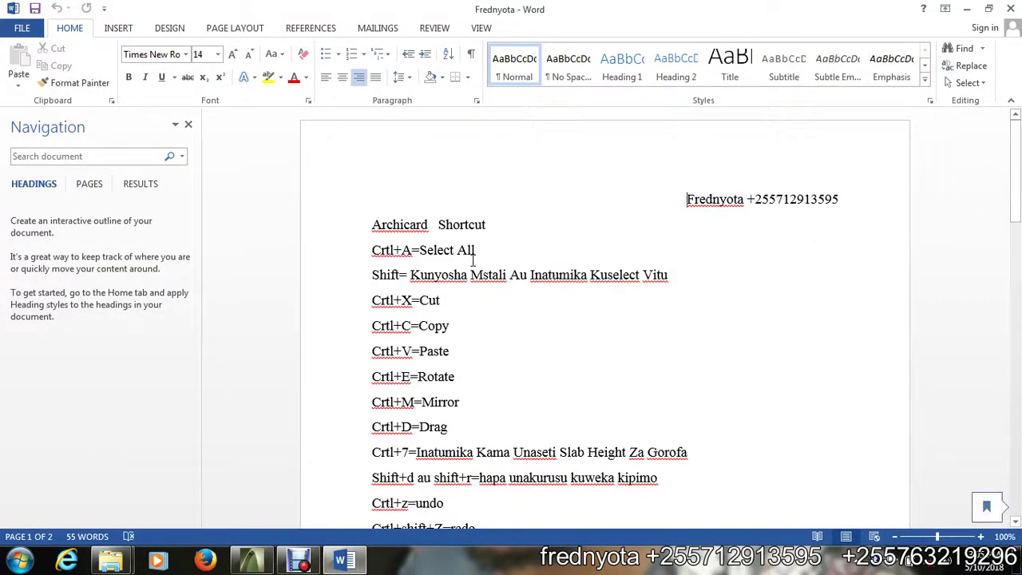
scroll(474, 262, down, 5)
scroll(474, 261, down, 4)
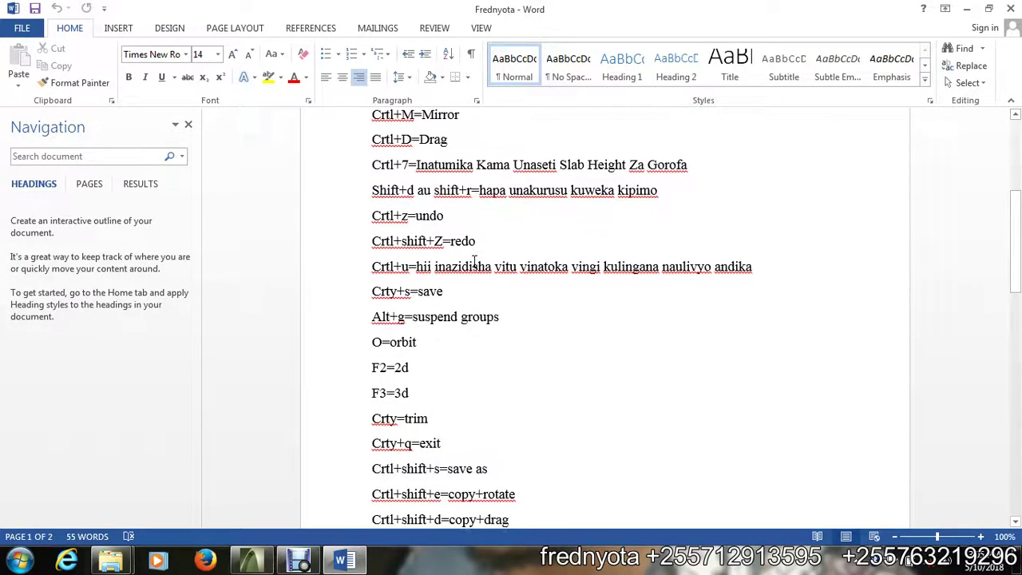
scroll(474, 261, up, 9)
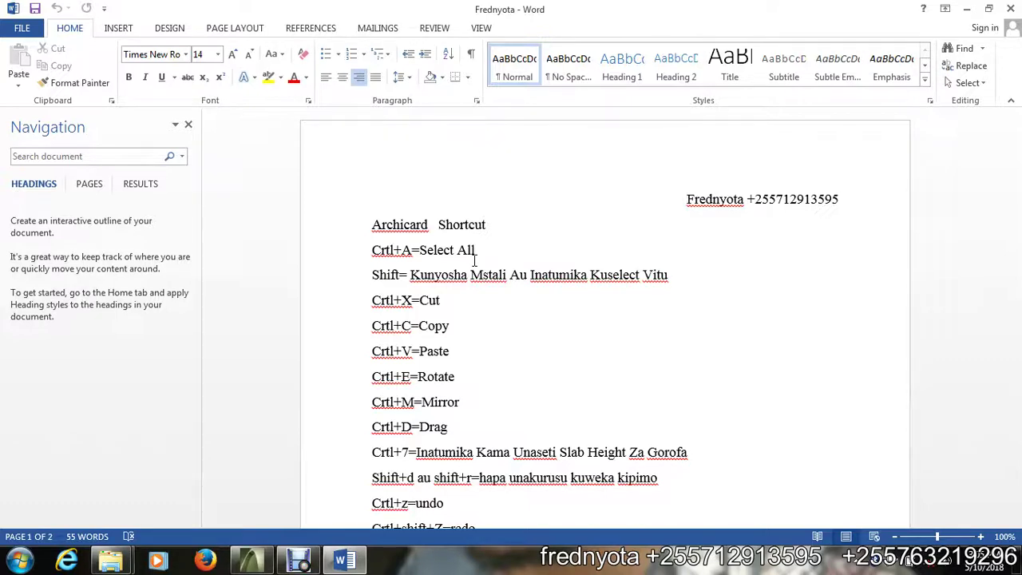
click(298, 558)
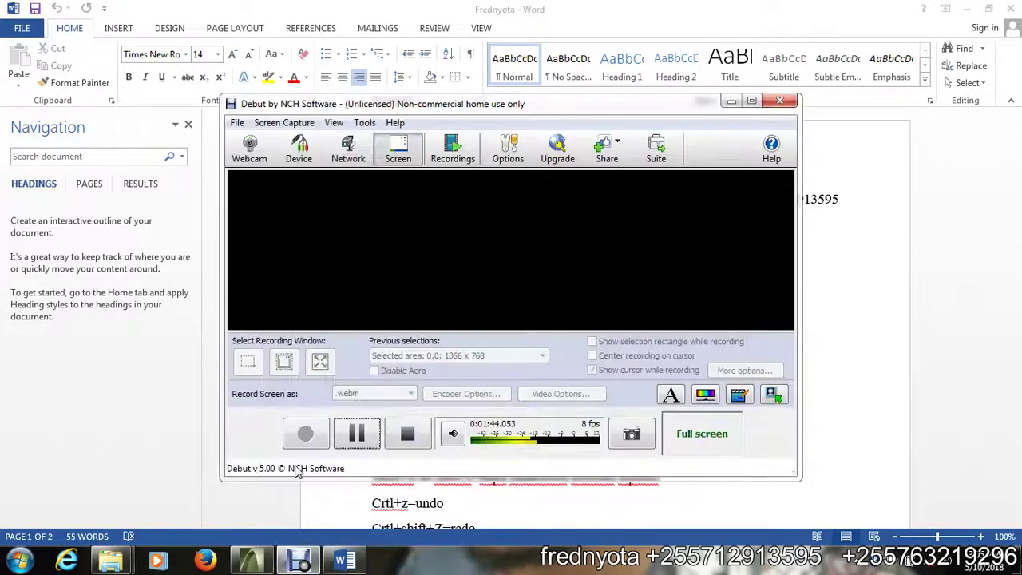
click(357, 435)
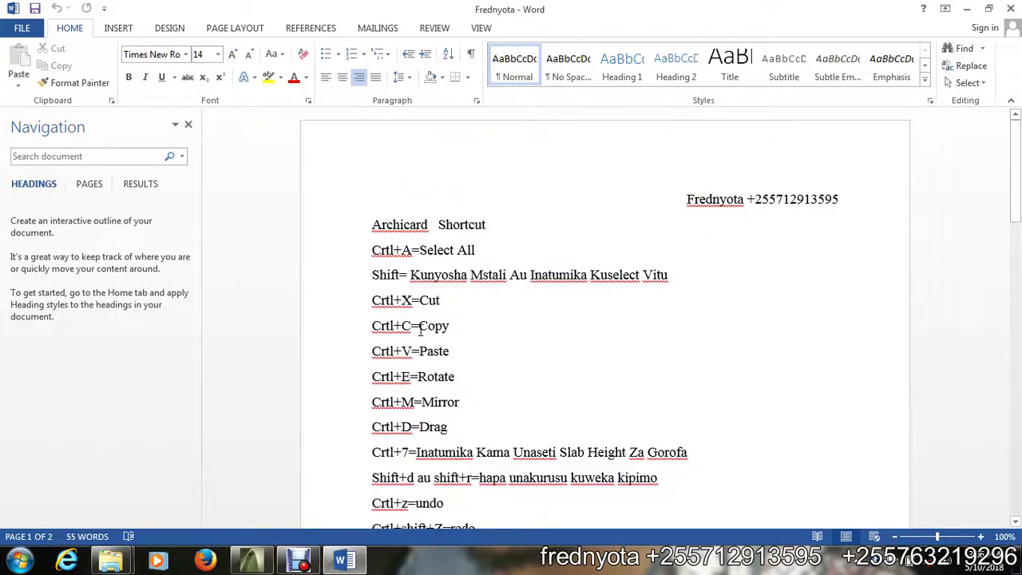
scroll(417, 330, down, 1)
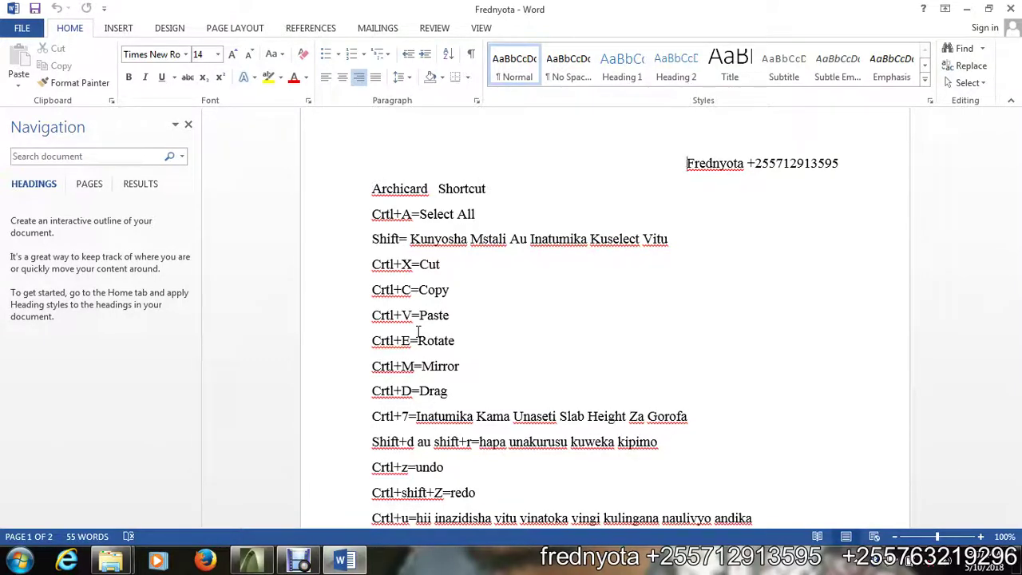
- Bring ArchiCAD back and zoom around the Ground Floor plan with its four elevation markers
click(248, 568)
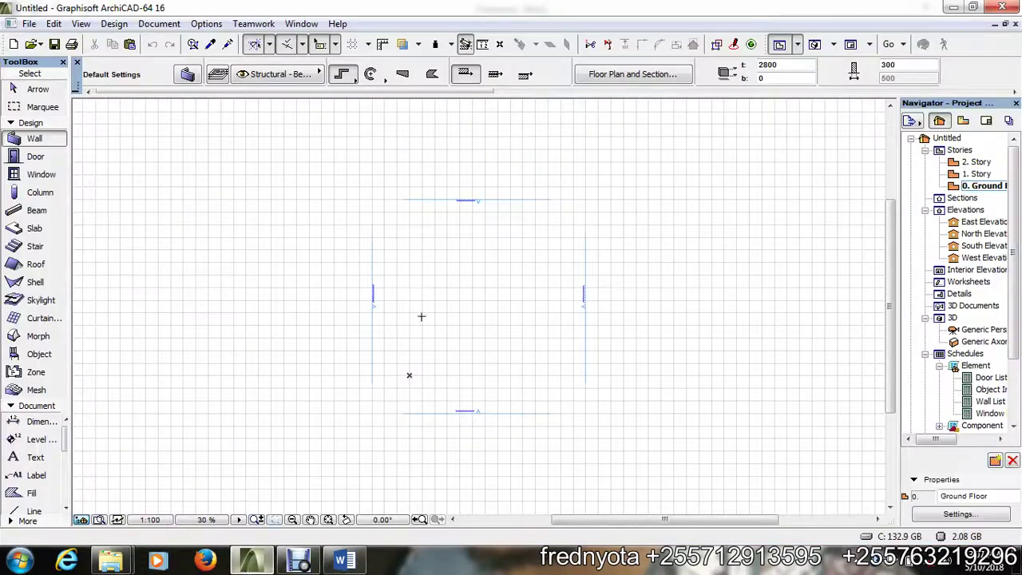
scroll(463, 202, up, 5)
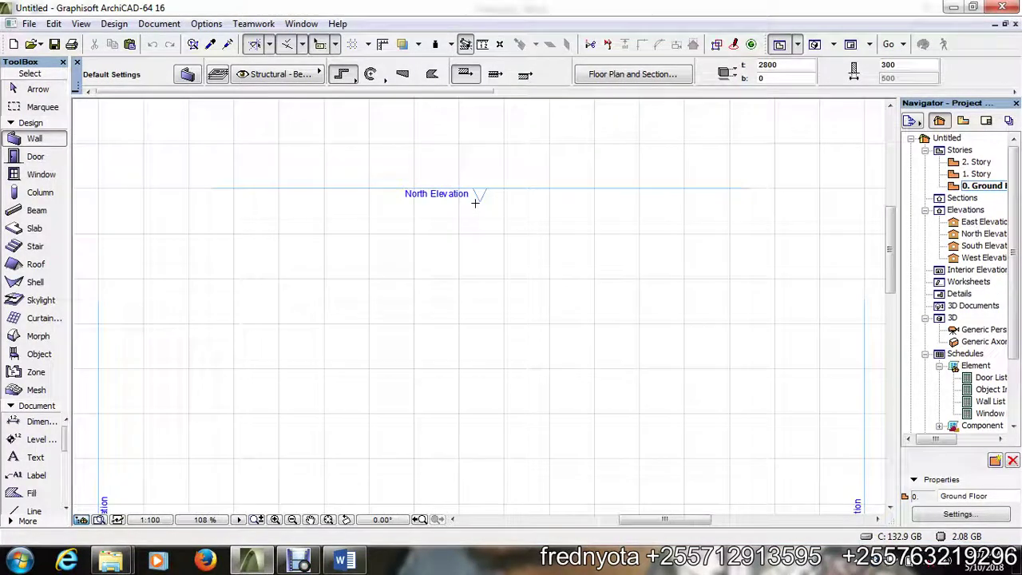
scroll(472, 200, down, 4)
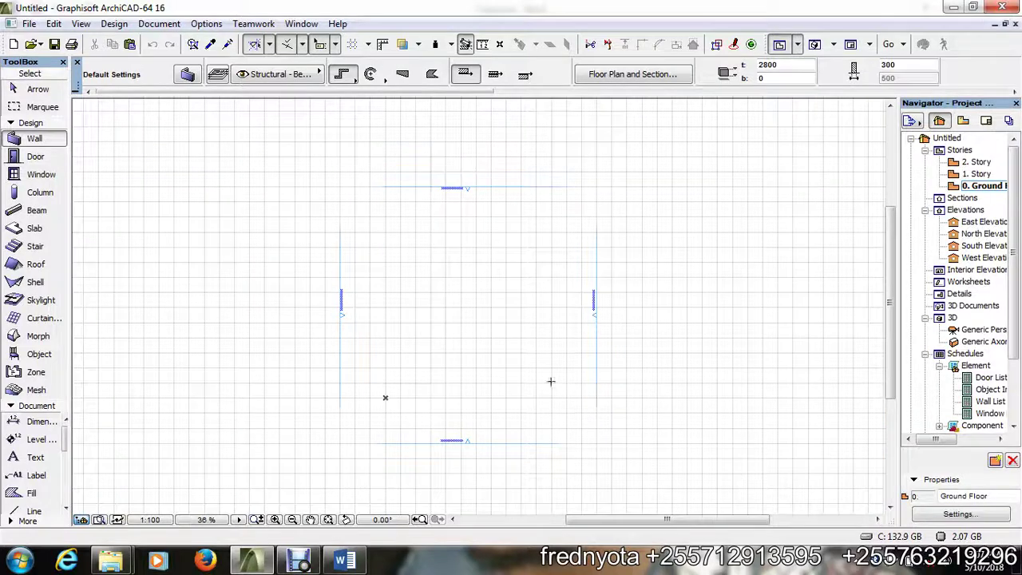
scroll(603, 415, up, 3)
scroll(607, 399, down, 3)
scroll(618, 357, down, 1)
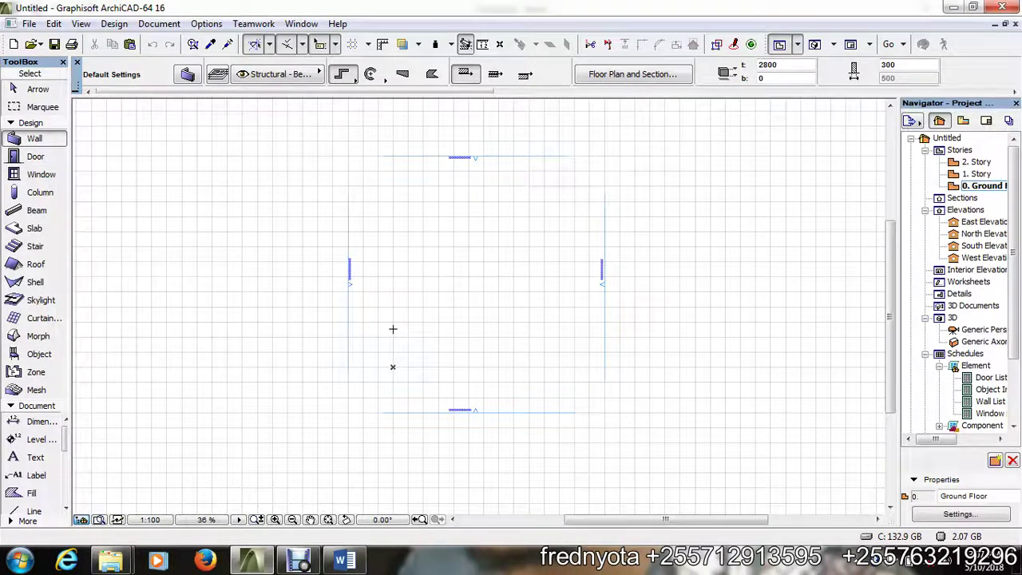
scroll(393, 319, up, 4)
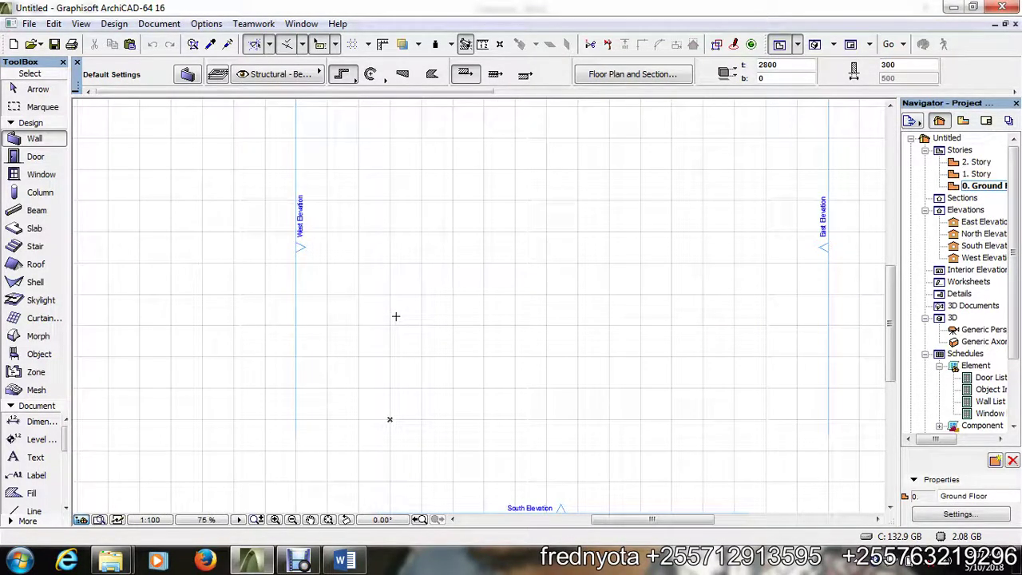
scroll(395, 316, down, 4)
- Select everything on the plan with Ctrl+A, then press Delete on the selection
key(Escape)
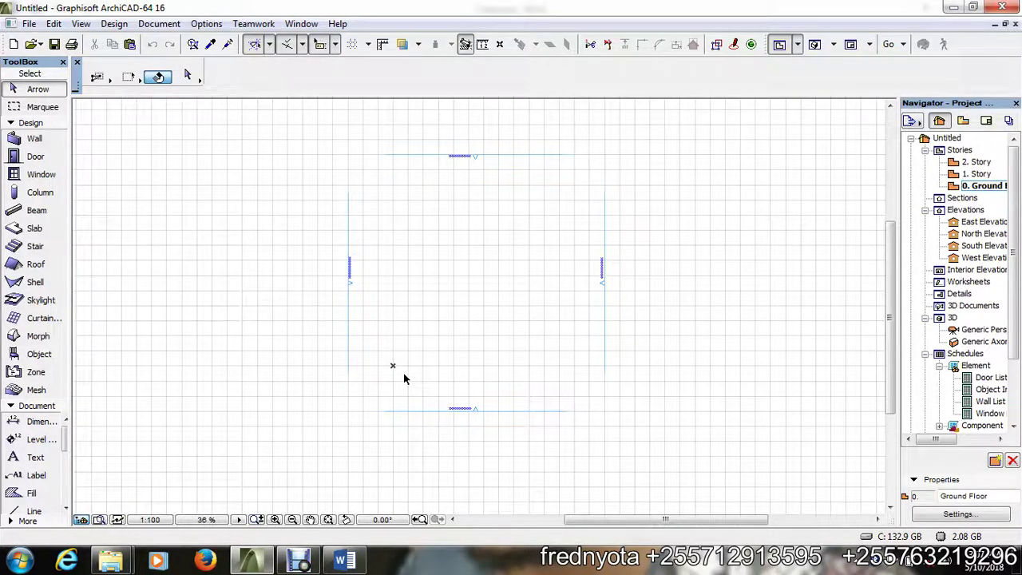
key(ctrl+a)
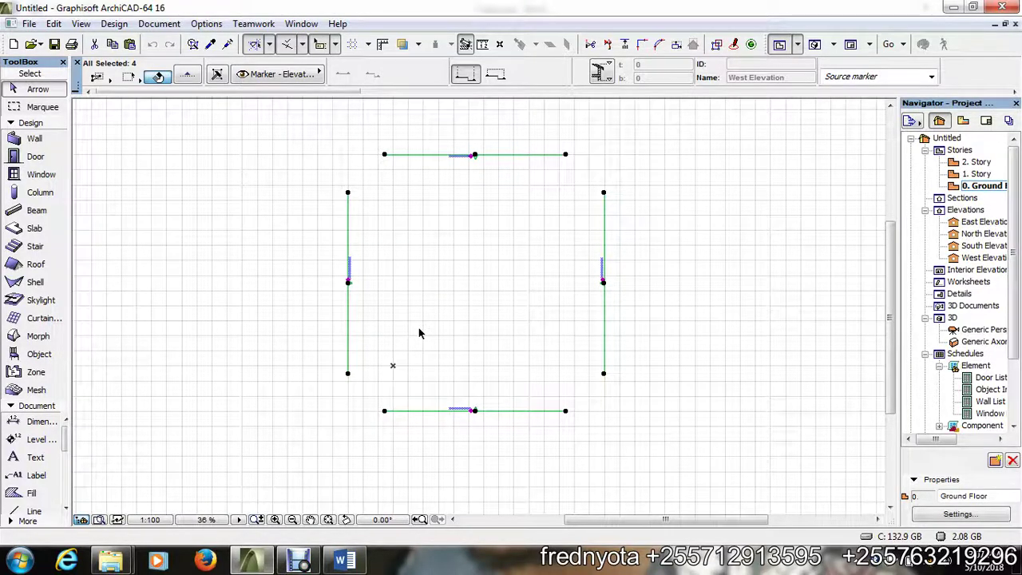
scroll(419, 334, down, 3)
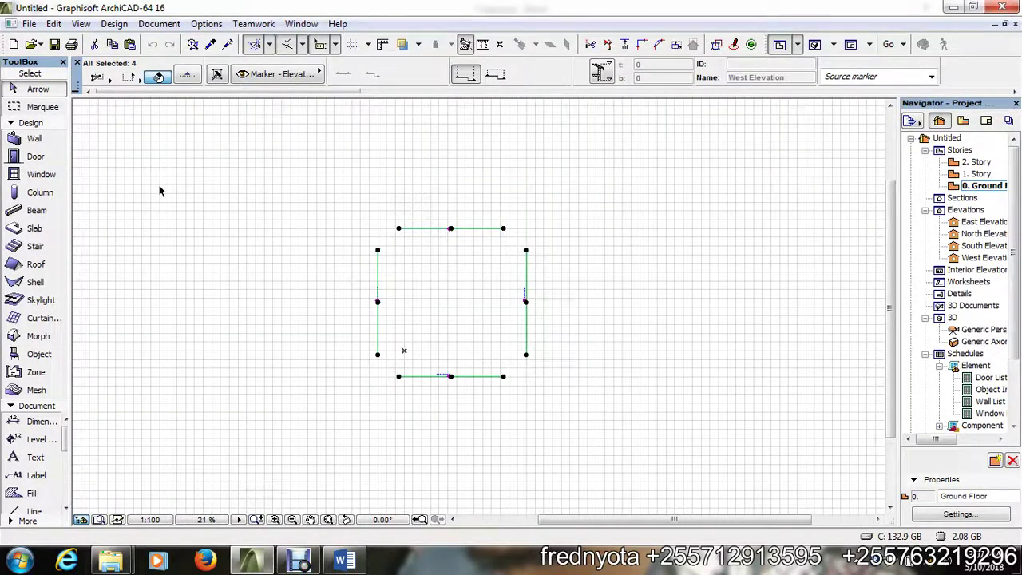
key(Delete)
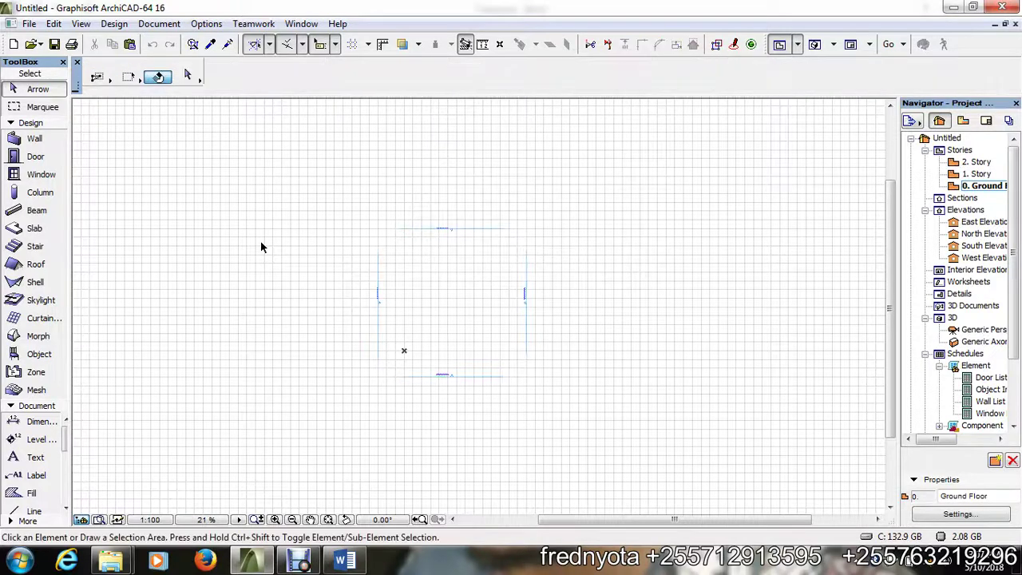
- Draw a trial polywall with two segments on the Ground Floor plan
click(34, 138)
click(298, 190)
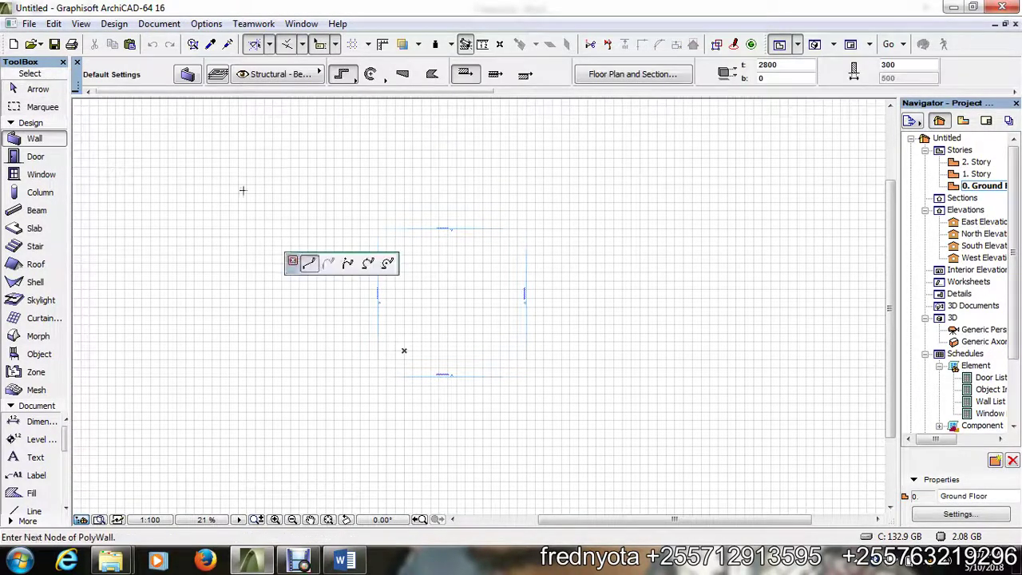
click(470, 197)
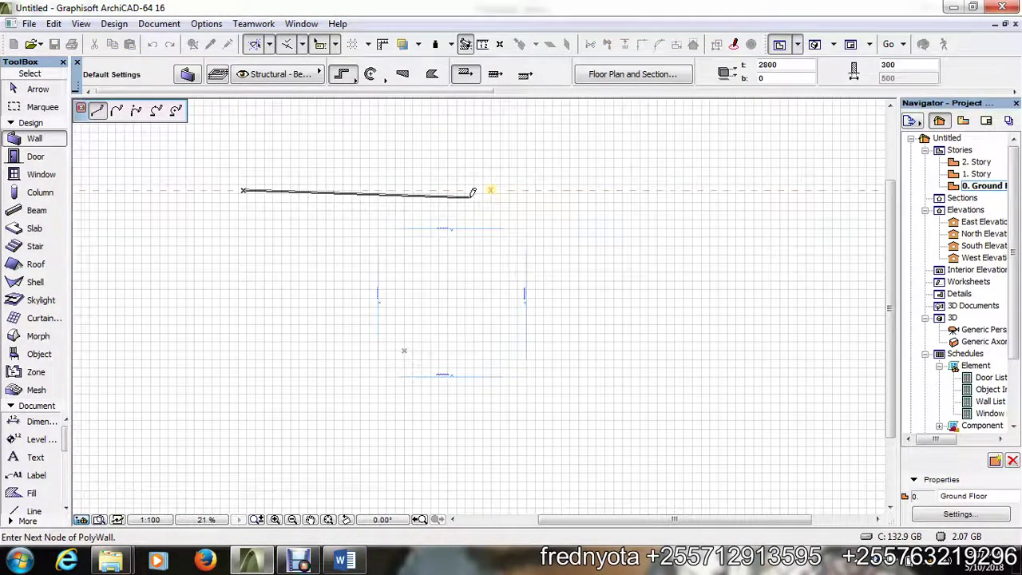
click(390, 326)
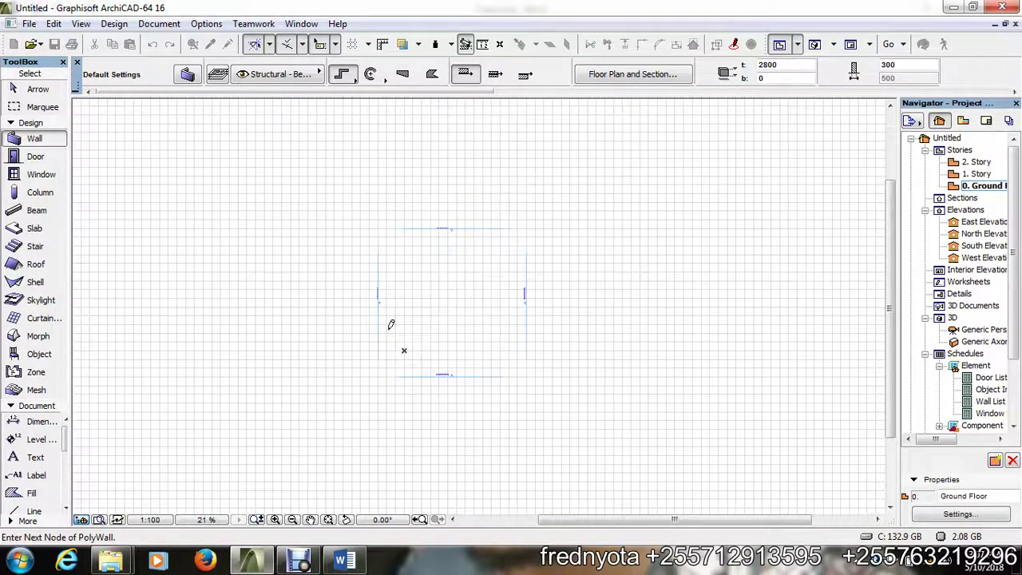
click(390, 326)
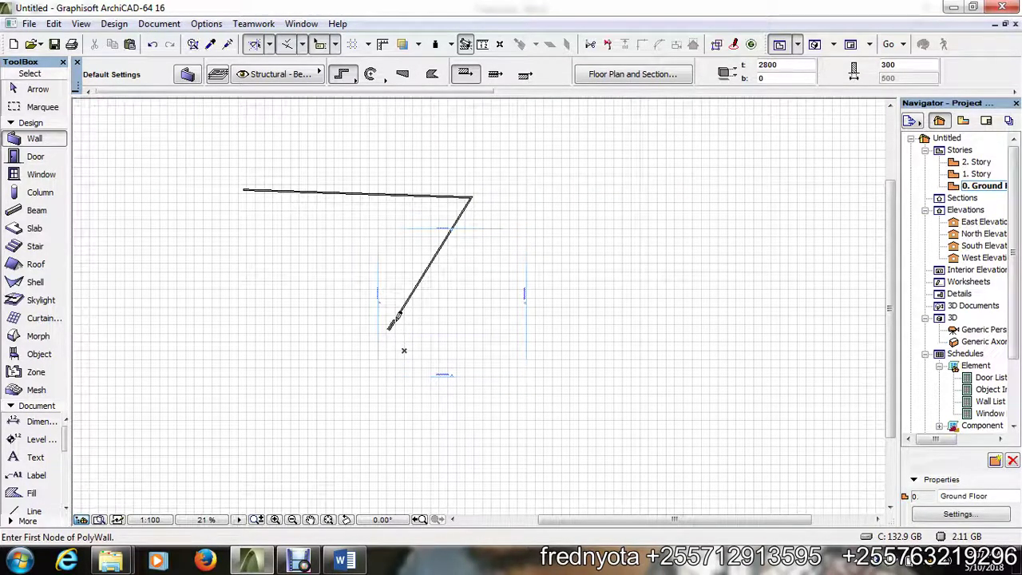
- Select and delete the newly drawn walls, then bring up the Word shortcuts document
key(ctrl+a)
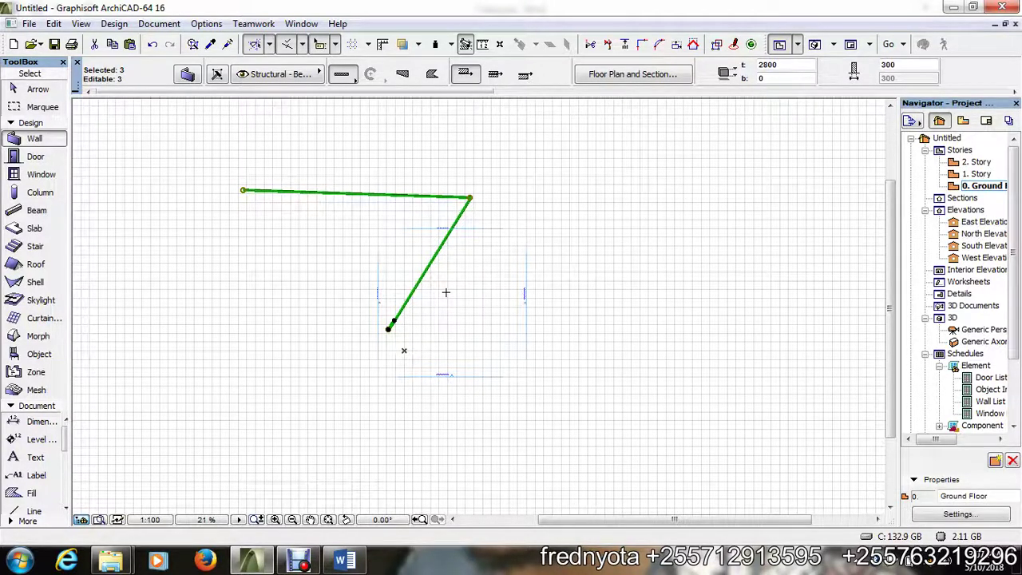
key(Delete)
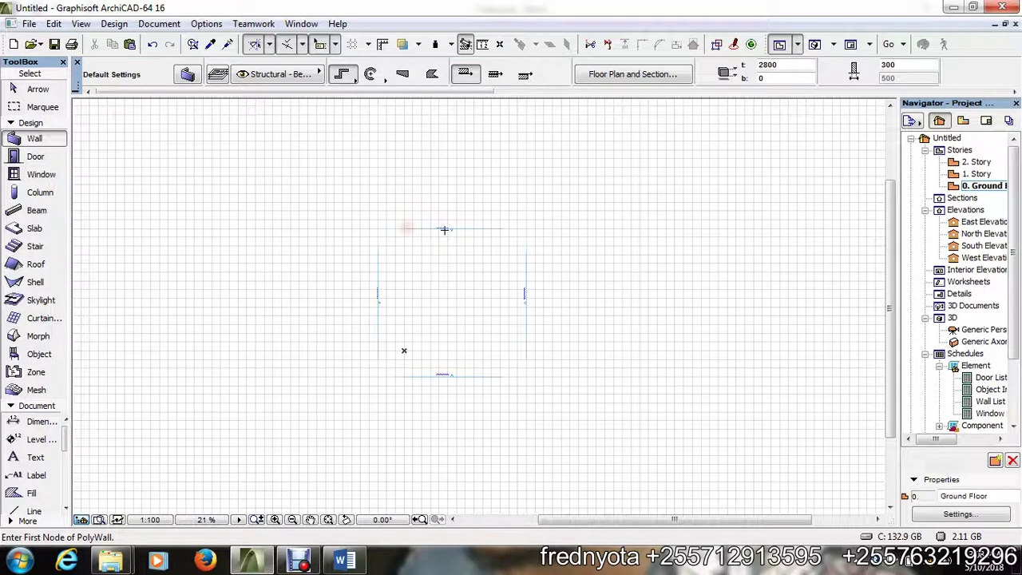
key(Escape)
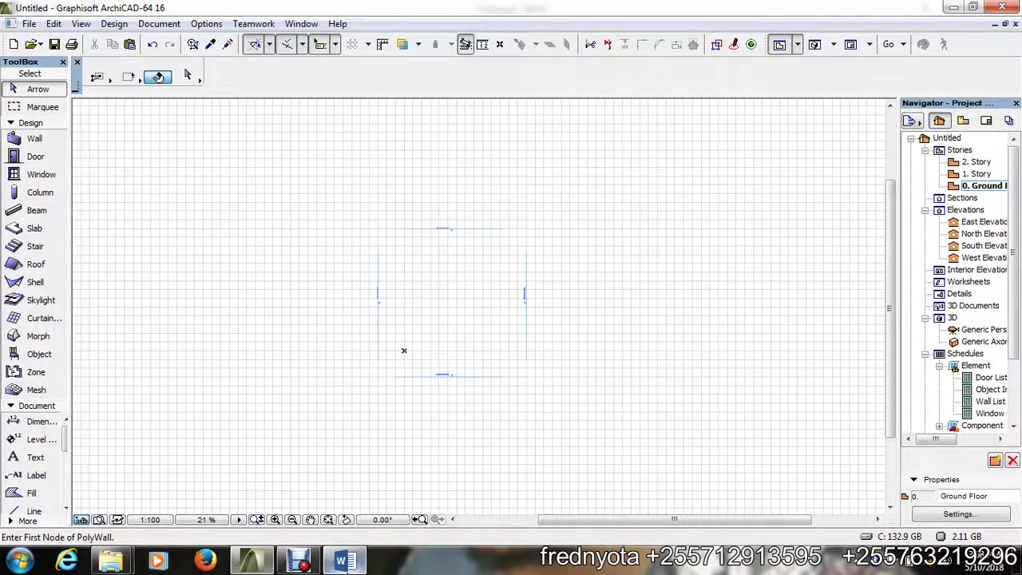
click(344, 561)
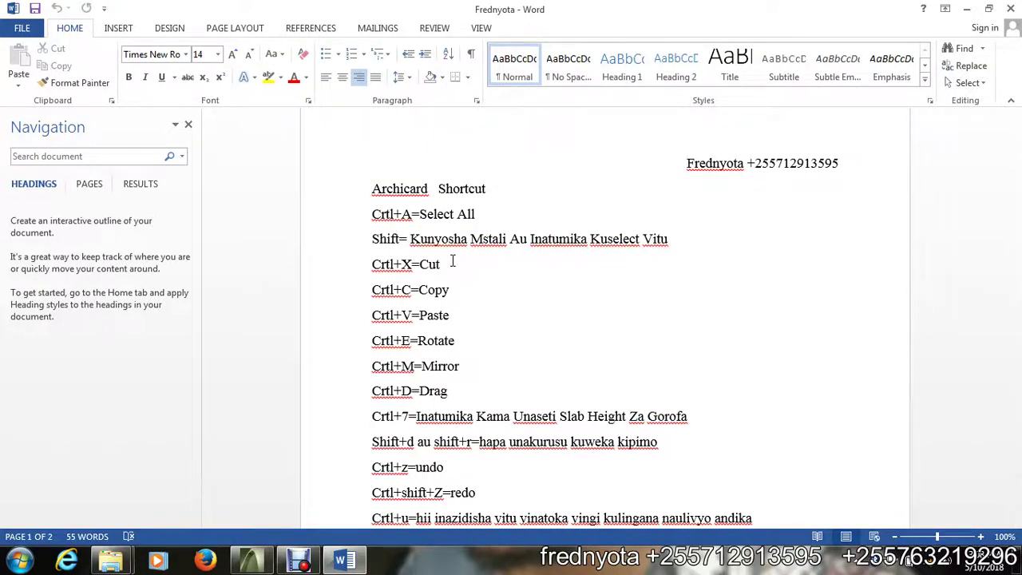
- Minimize Word and draw four connected walls closing into a rectangle on the Ground Floor plan
click(966, 9)
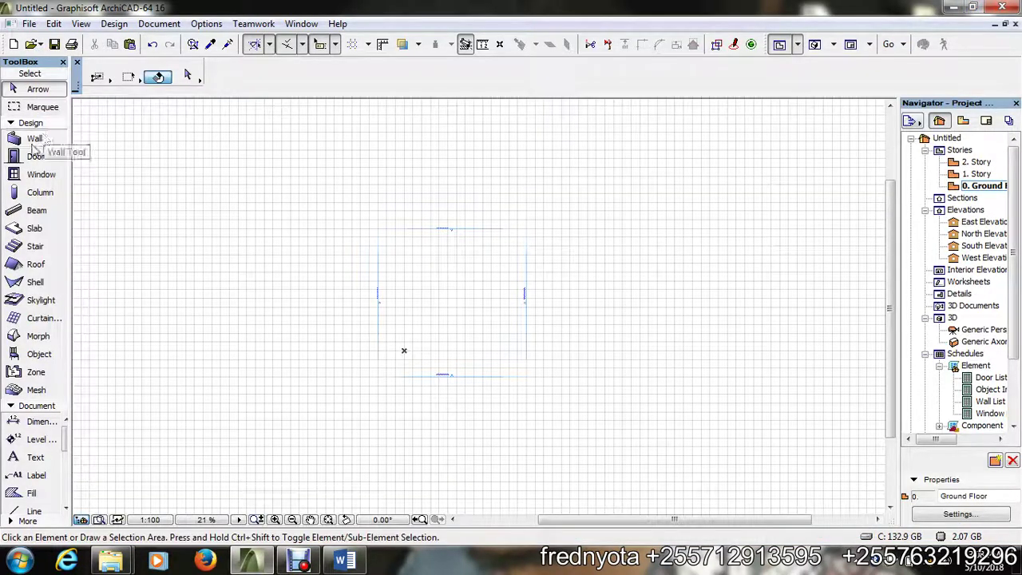
click(34, 140)
scroll(416, 261, up, 3)
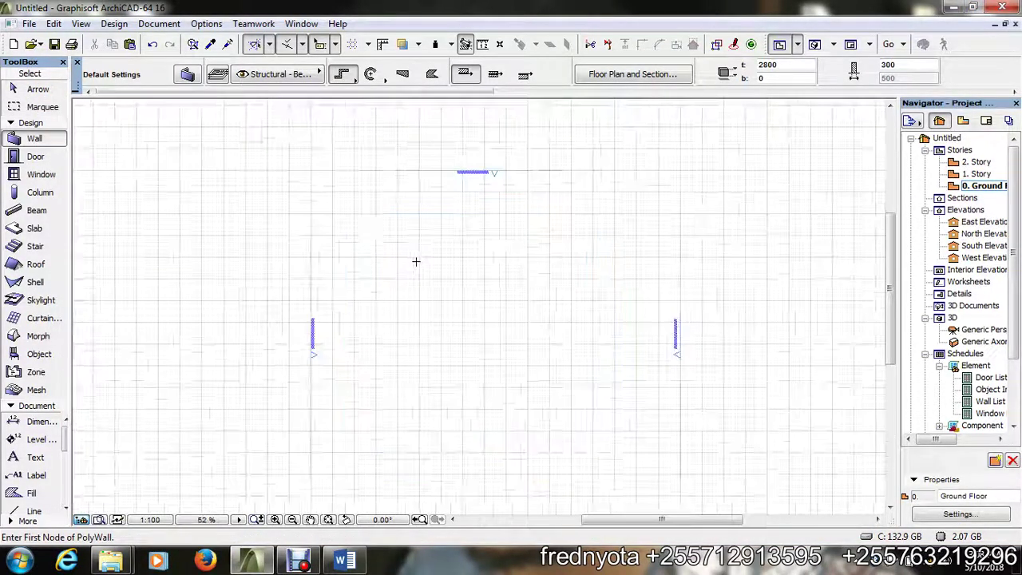
click(372, 216)
click(524, 217)
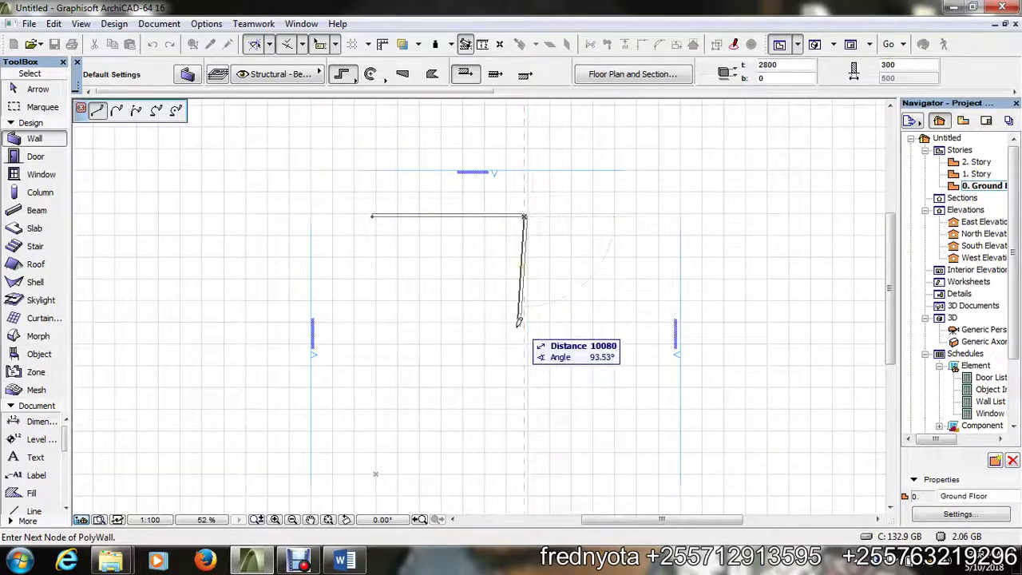
click(526, 356)
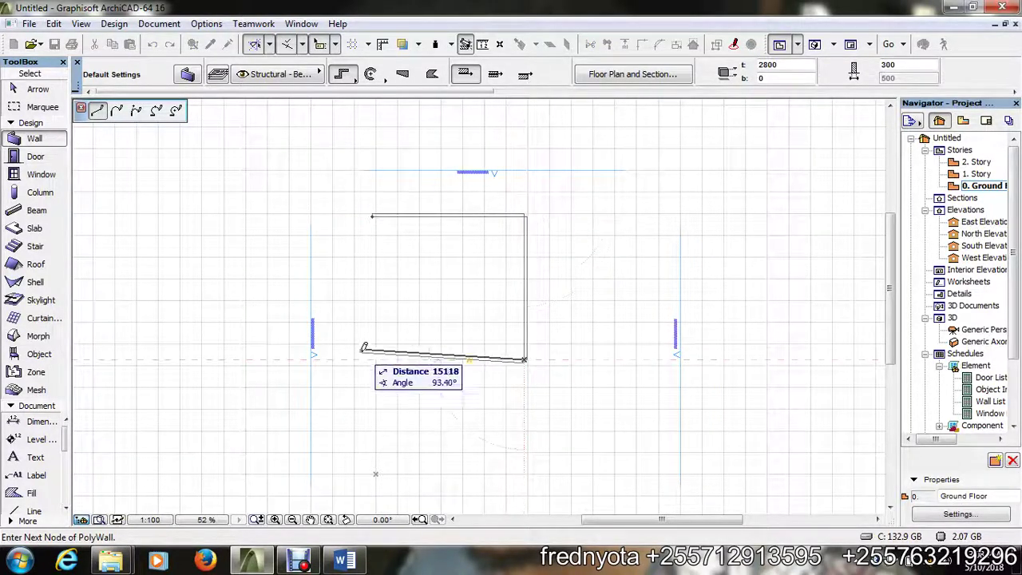
click(374, 358)
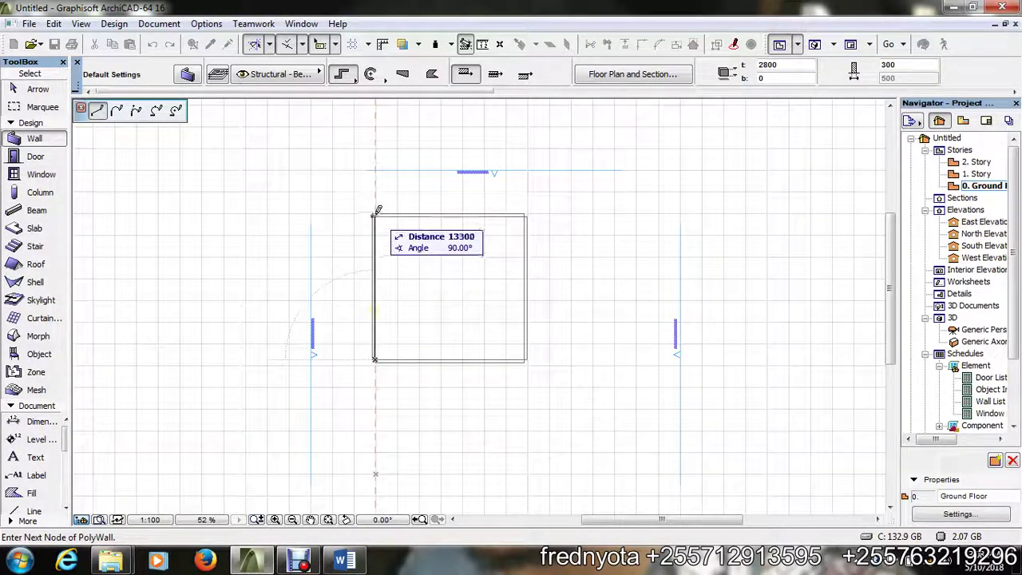
click(375, 214)
click(376, 213)
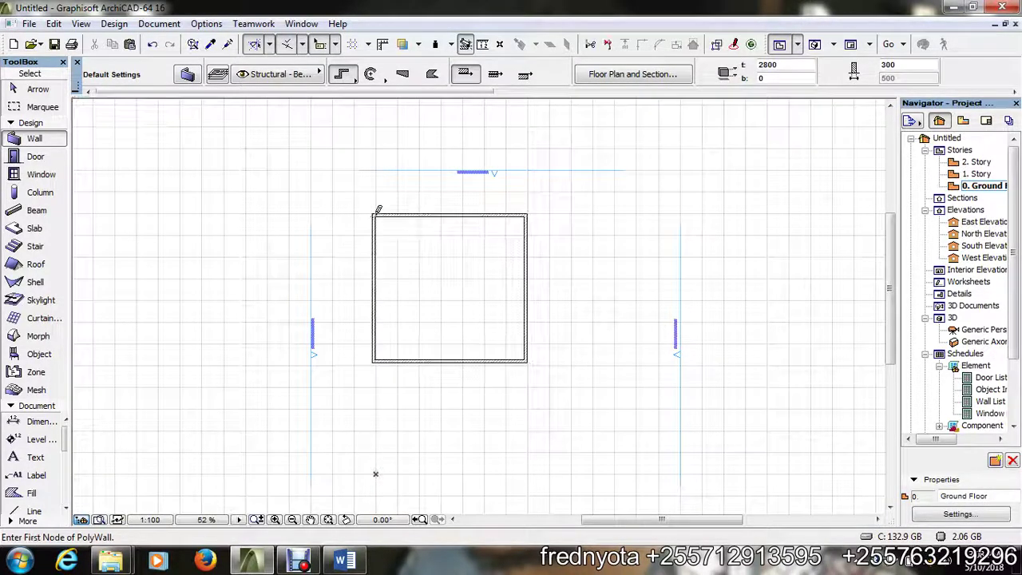
scroll(479, 238, down, 2)
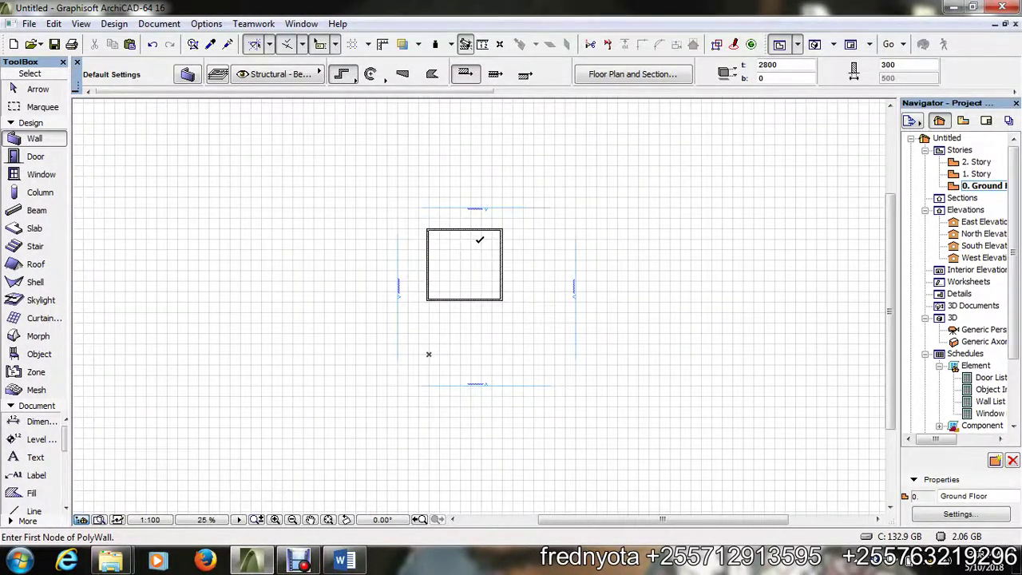
scroll(479, 239, up, 3)
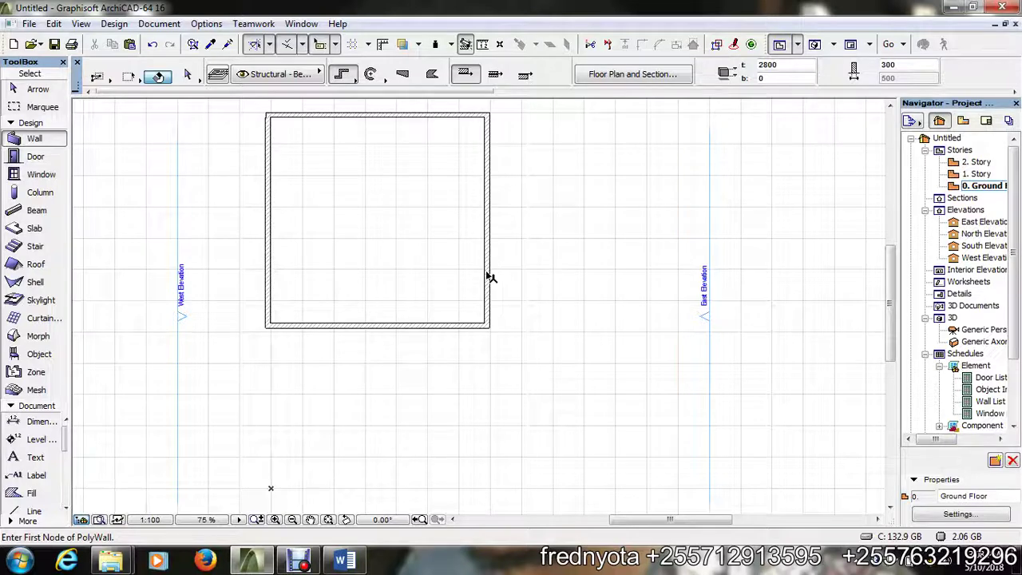
- Select the square's walls and turn on Suspend Groups so walls select individually
shift+click(488, 276)
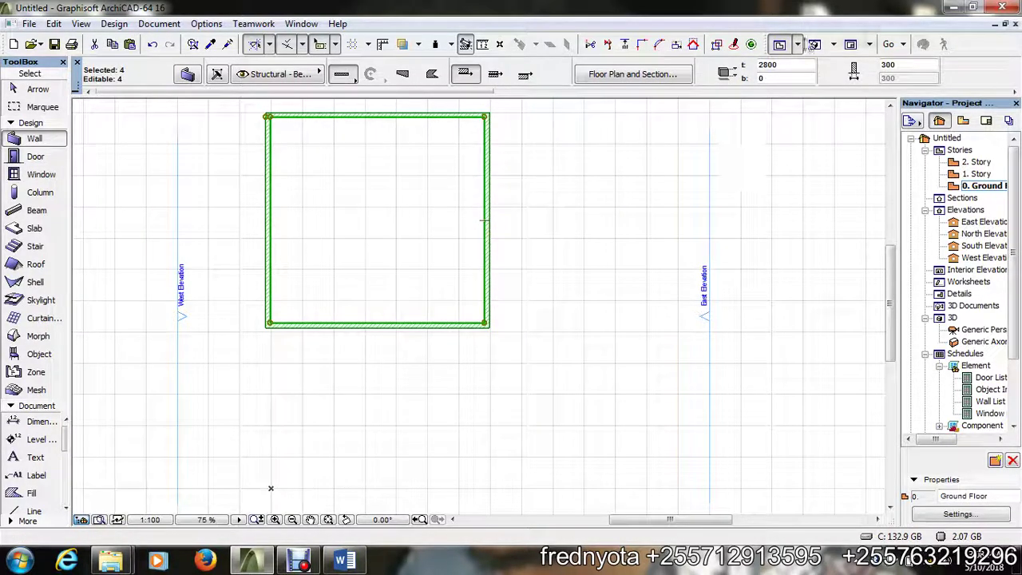
click(717, 46)
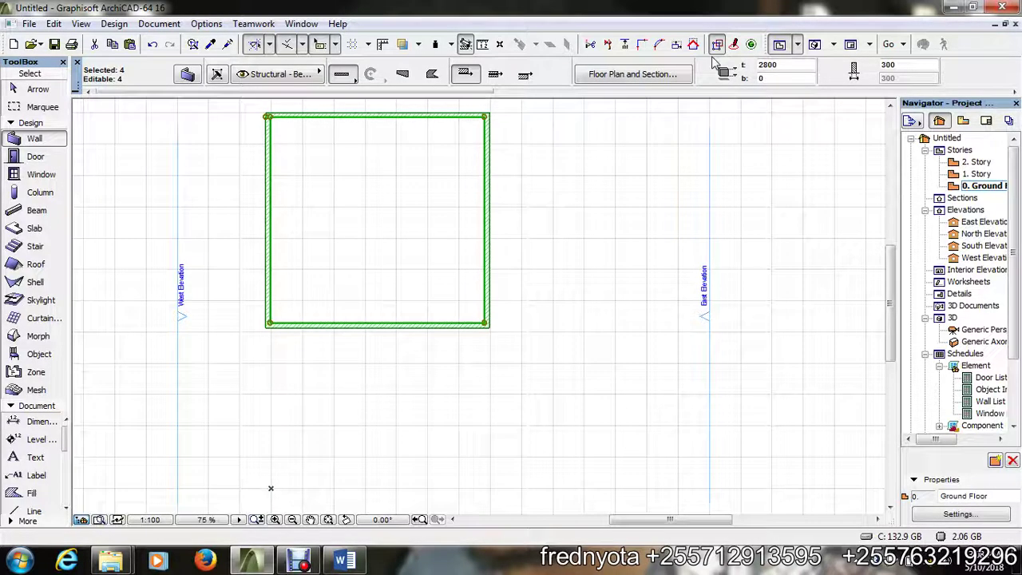
scroll(541, 239, down, 4)
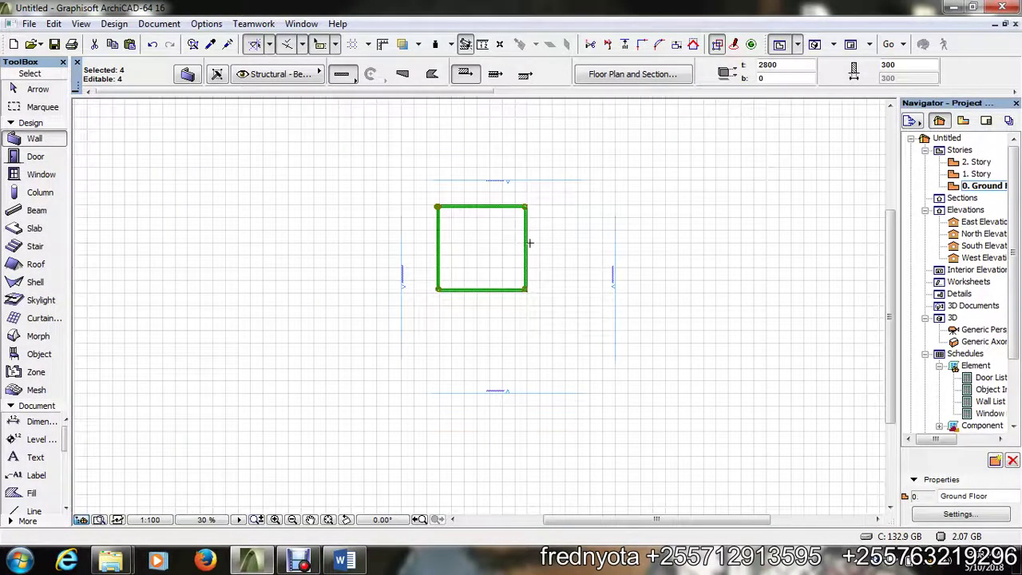
scroll(542, 239, up, 4)
key(Escape)
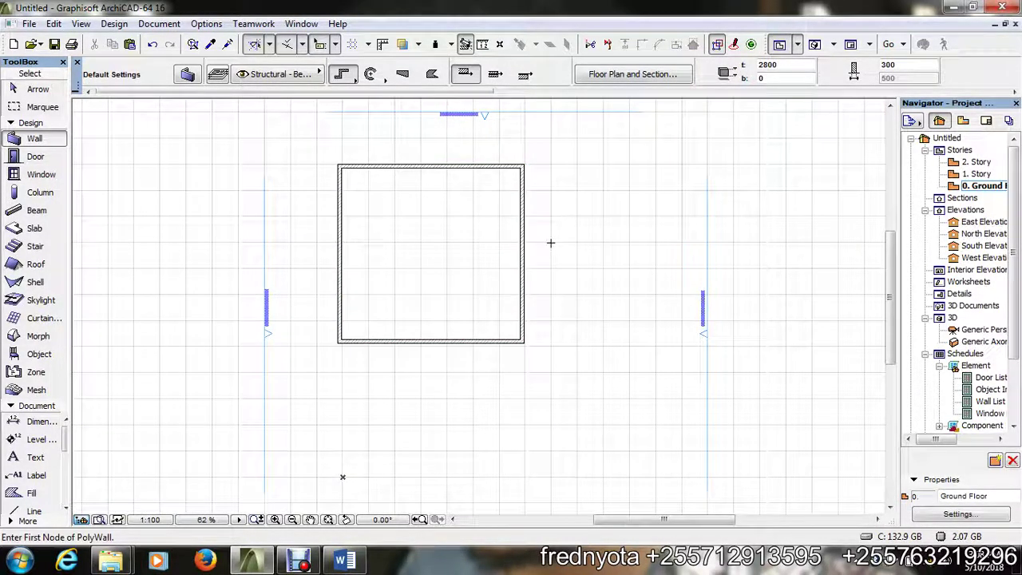
- Select the right wall alone, test select-all and deselect, then reselect the right wall
shift+click(524, 254)
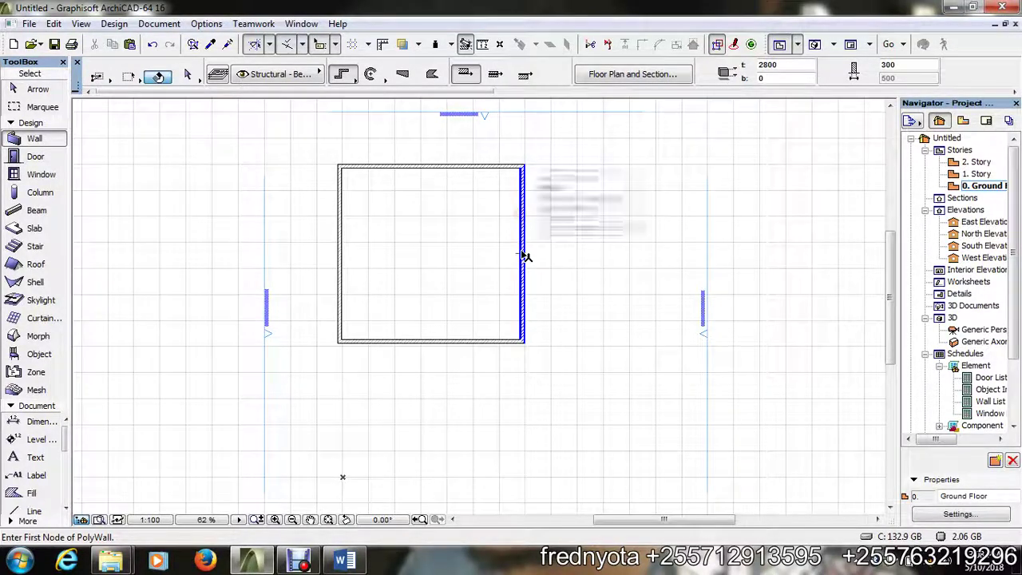
shift+click(522, 255)
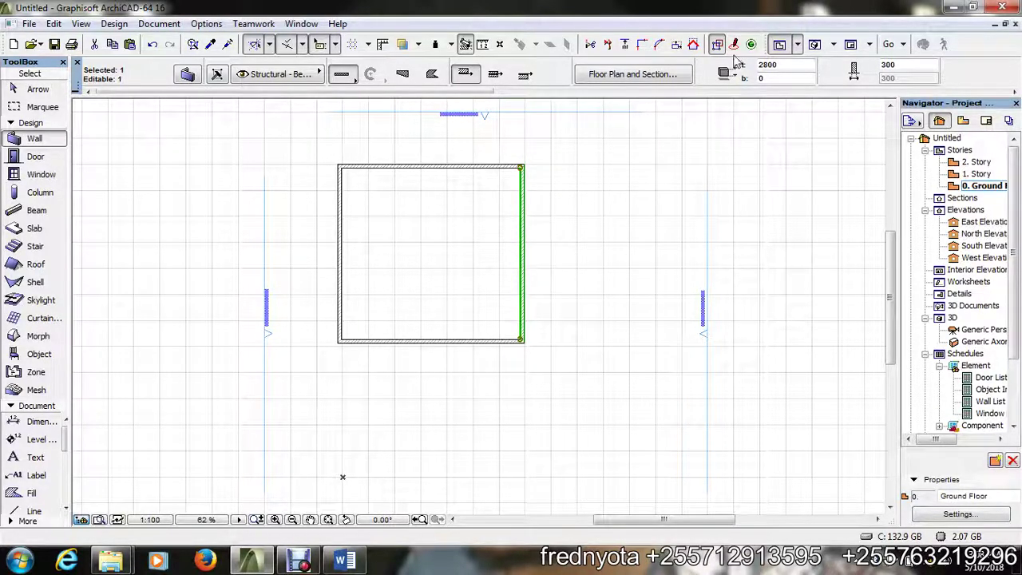
key(ctrl+a)
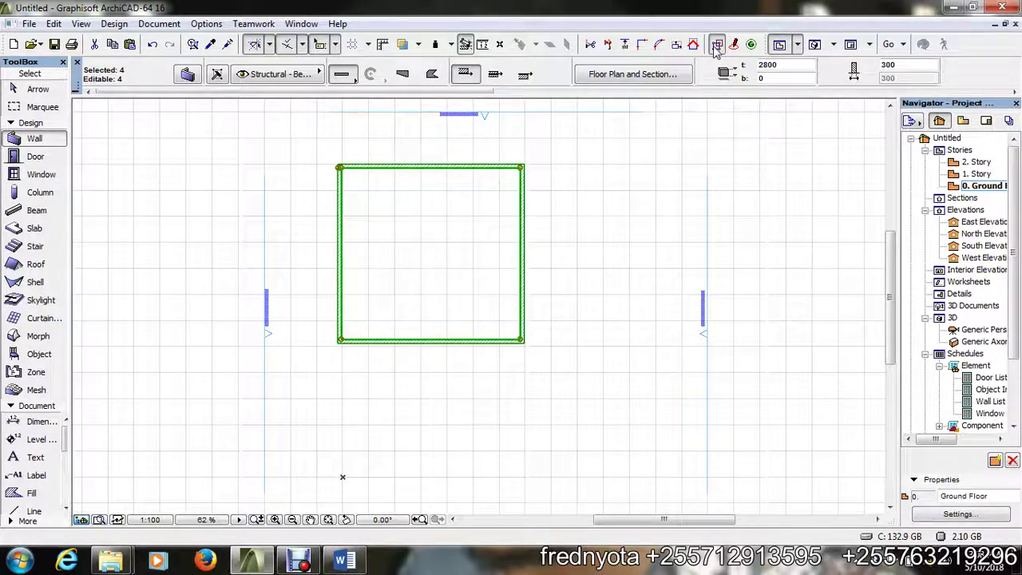
key(Escape)
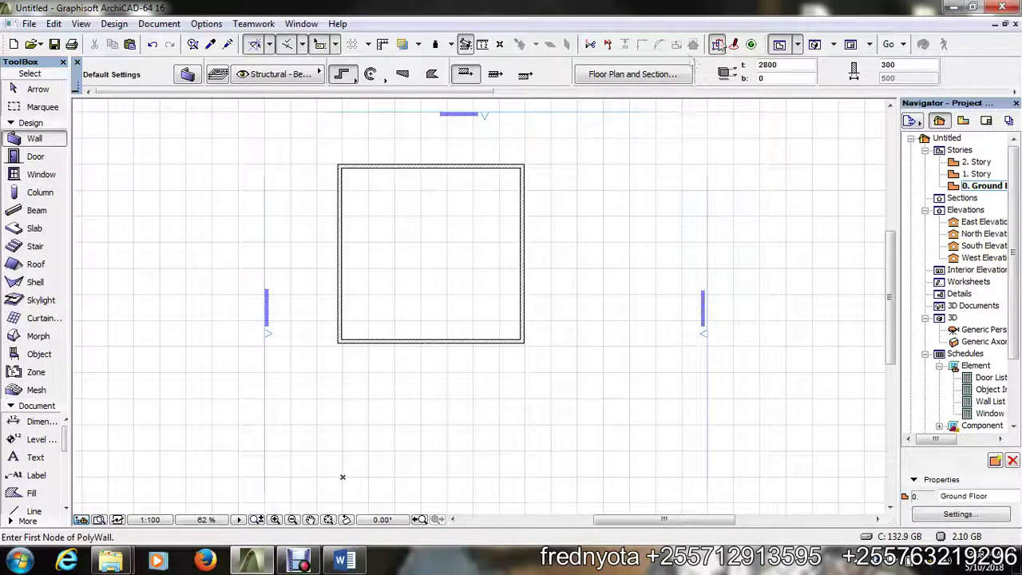
shift+click(527, 240)
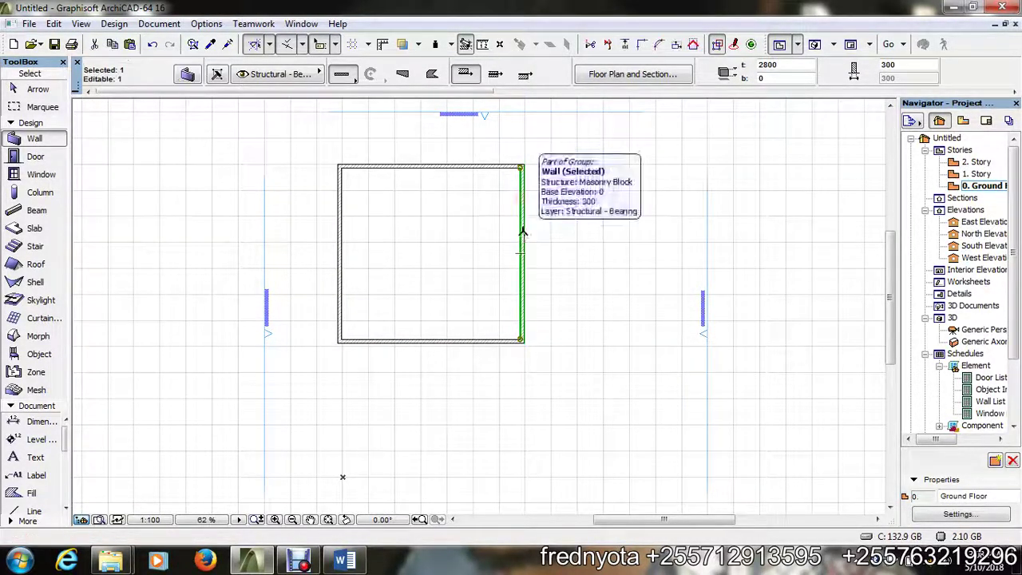
scroll(491, 235, down, 4)
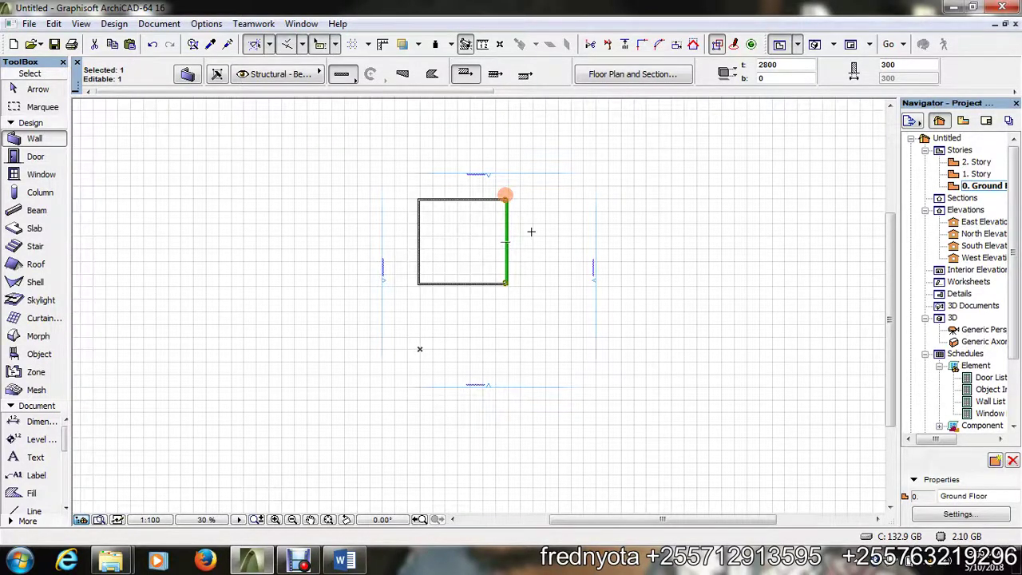
scroll(532, 230, up, 4)
scroll(513, 218, down, 5)
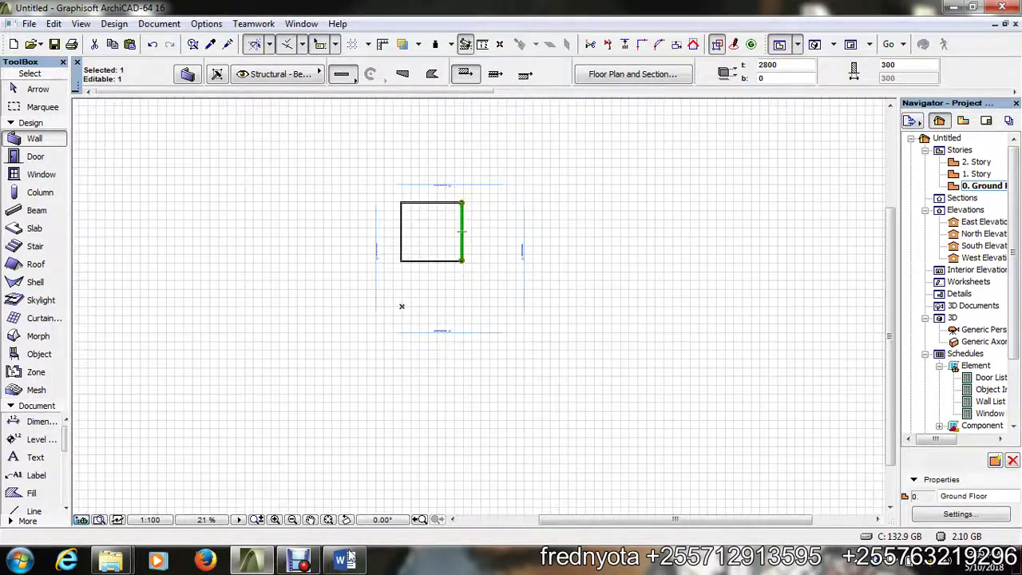
- Switch briefly to Word and back, then deselect the right wall
click(344, 561)
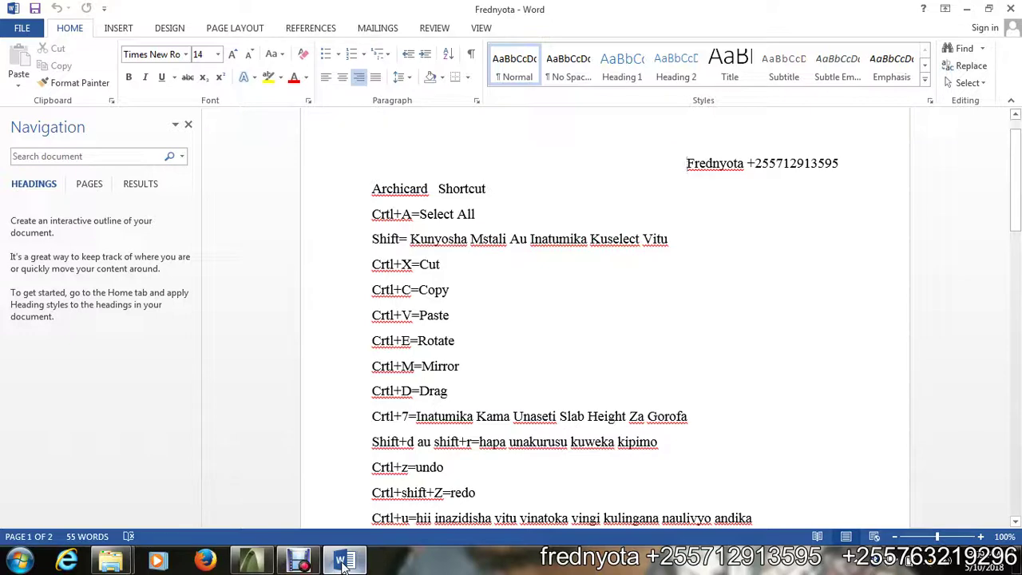
click(343, 562)
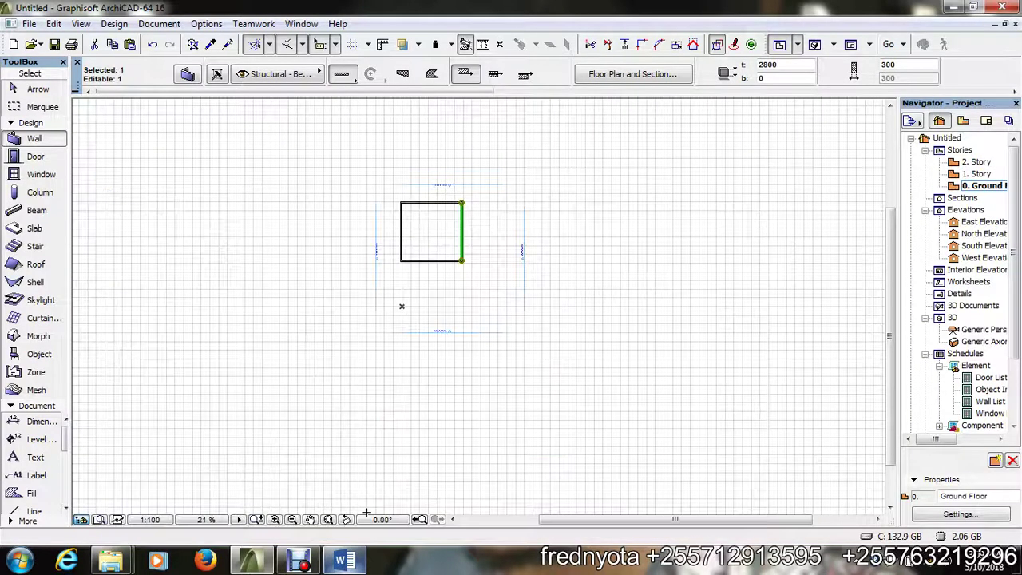
key(Escape)
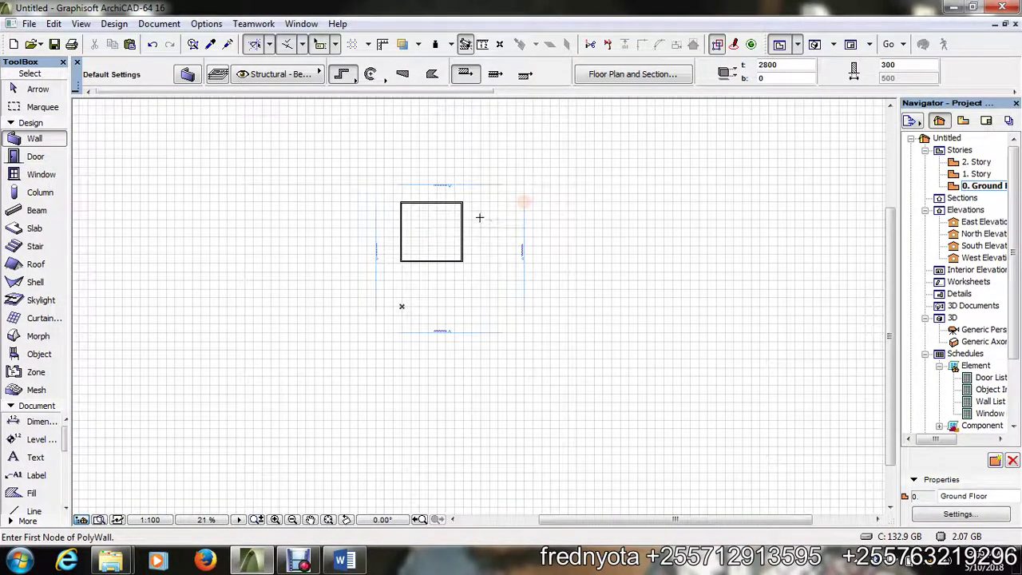
- Zoom the plan and select only the room's right-hand wall
scroll(435, 213, up, 3)
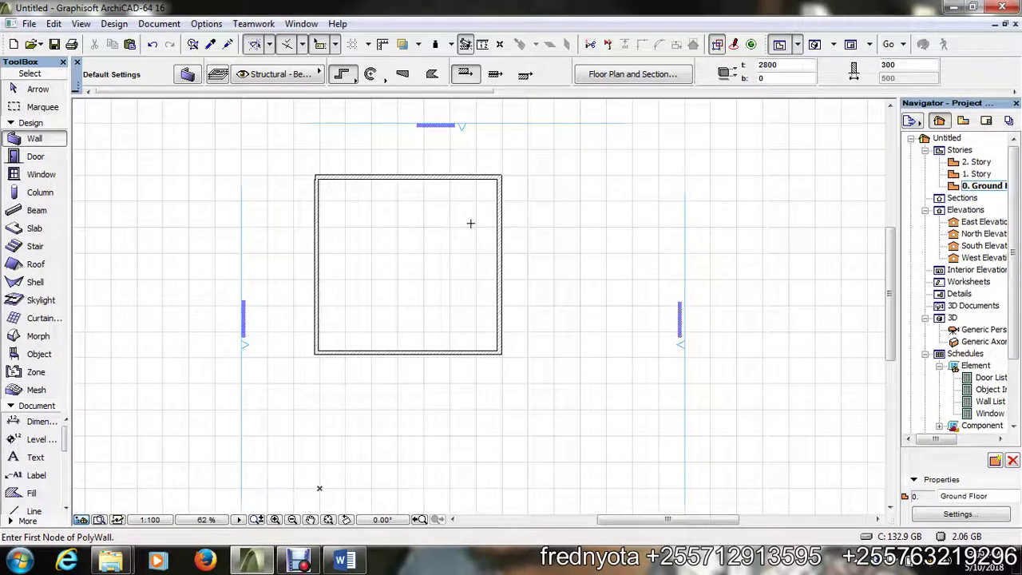
scroll(499, 287, up, 2)
scroll(500, 288, down, 2)
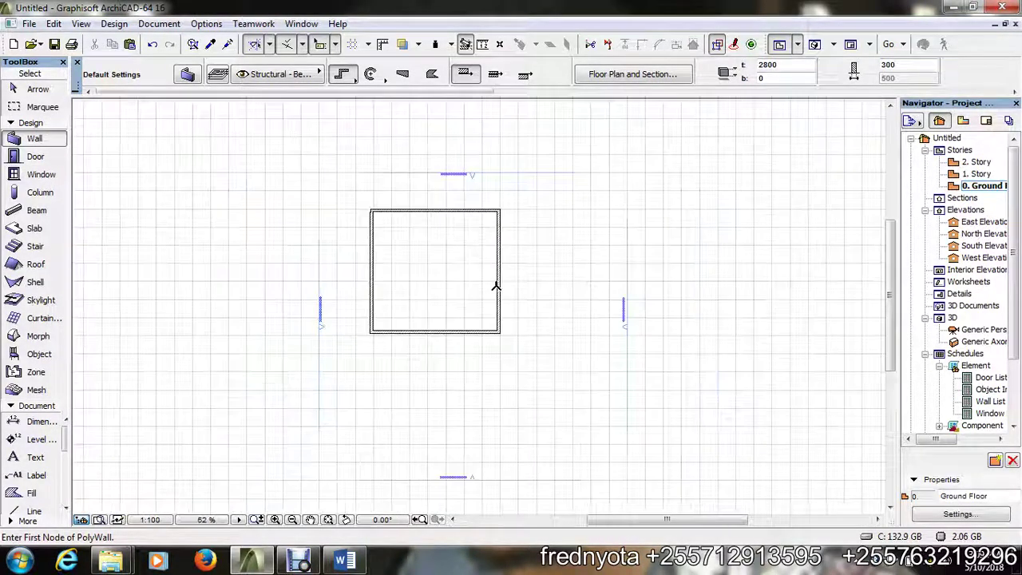
scroll(495, 284, up, 2)
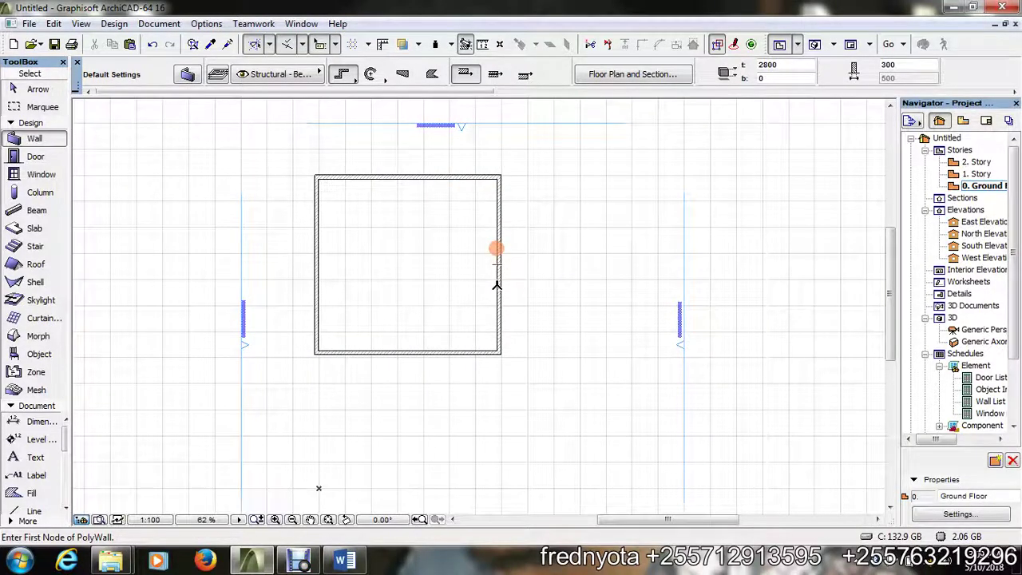
shift+click(496, 284)
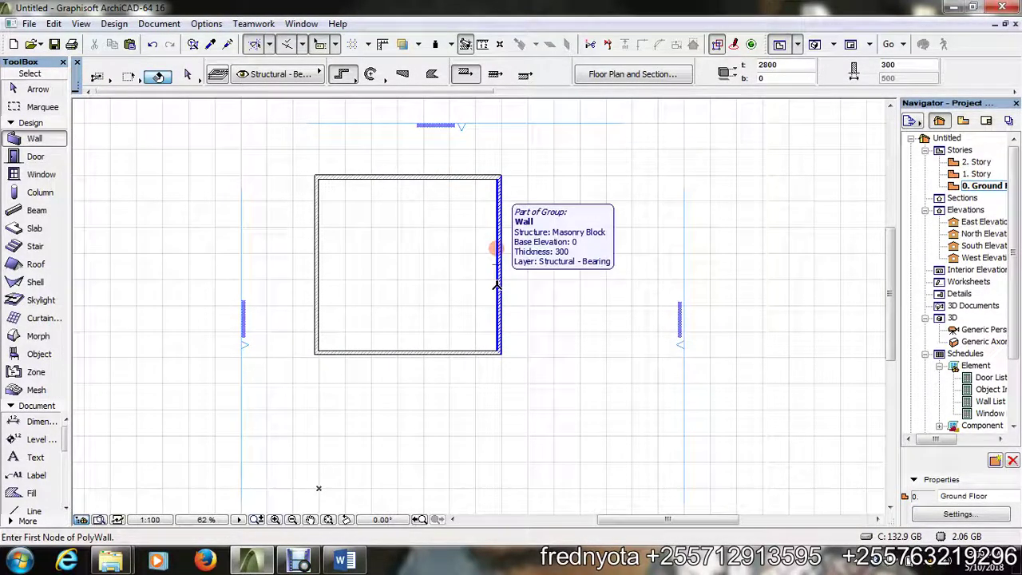
key(Escape)
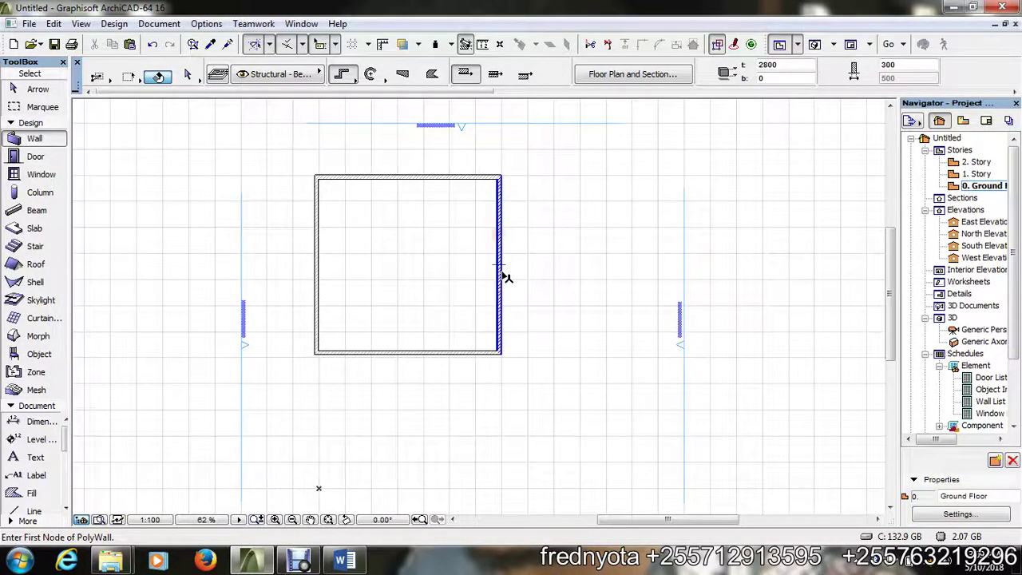
mouse_move(504, 275)
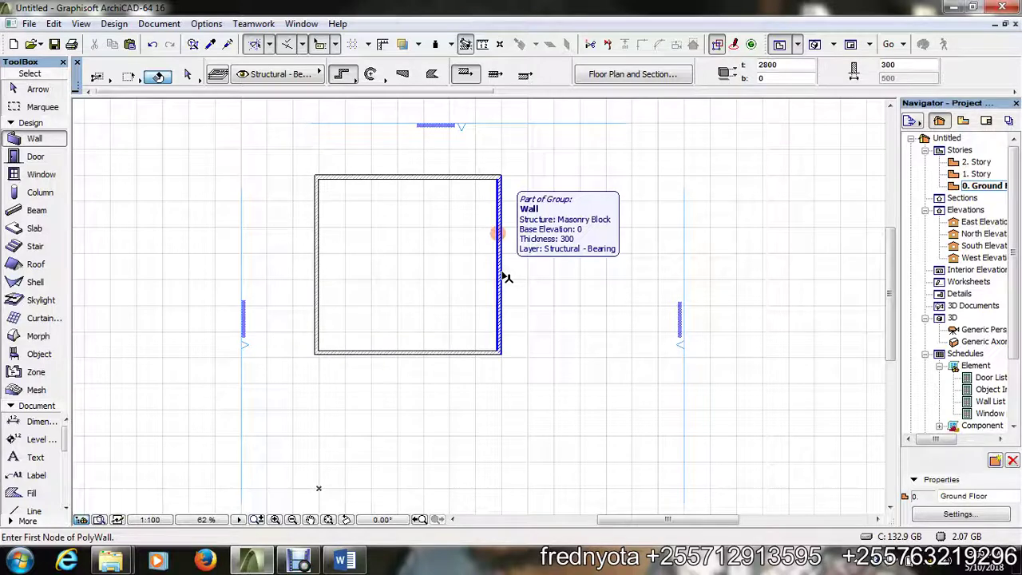
shift+click(505, 277)
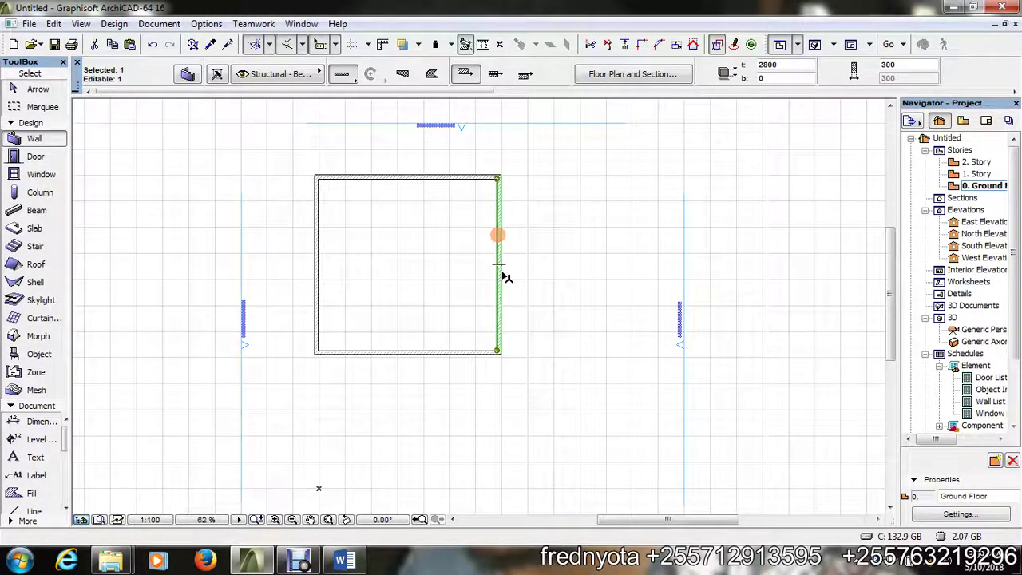
scroll(500, 172, up, 3)
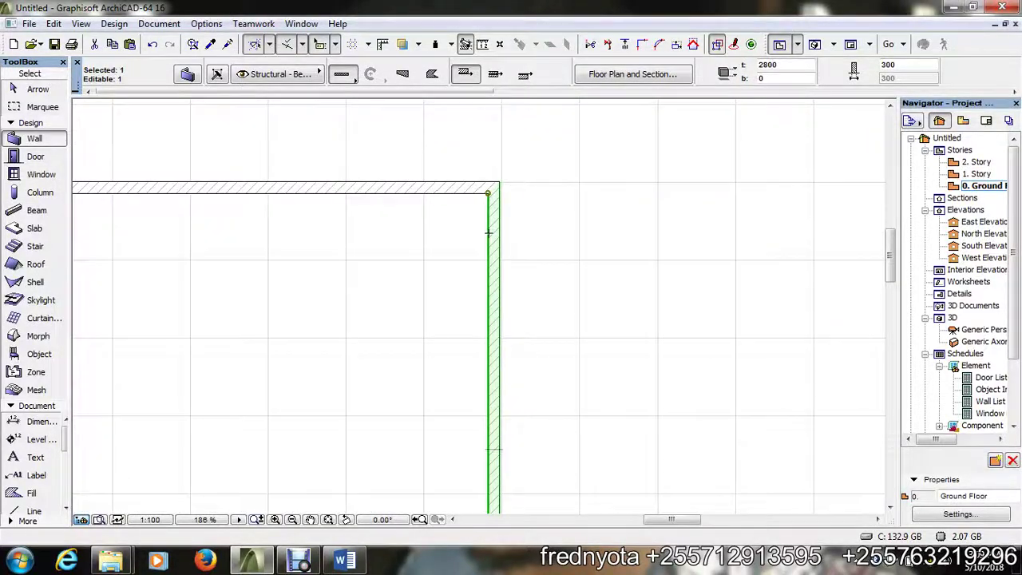
scroll(489, 233, down, 4)
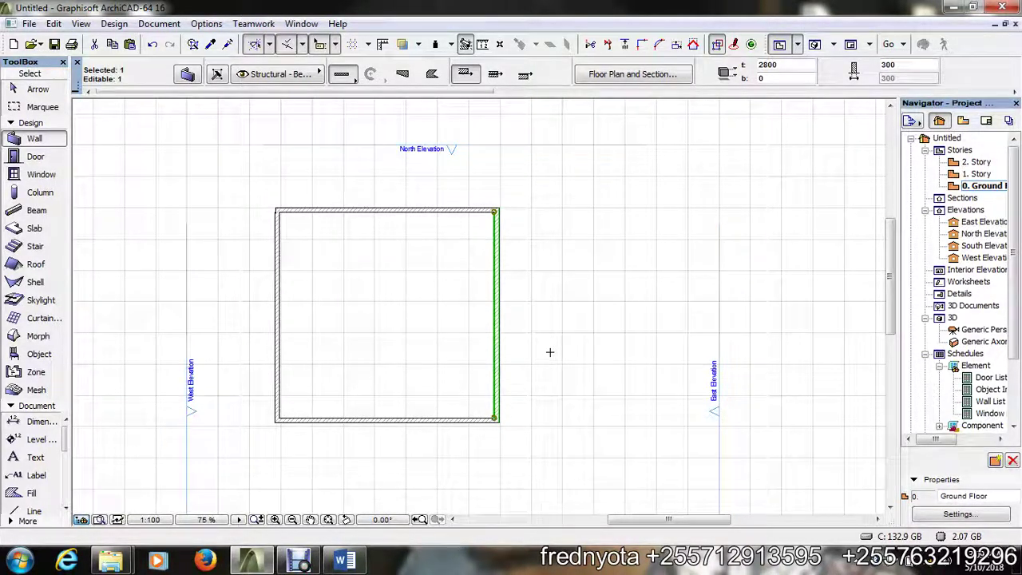
- Stretch the right wall's lower end out diagonally, delete that wall, then select and deselect the top wall
click(495, 418)
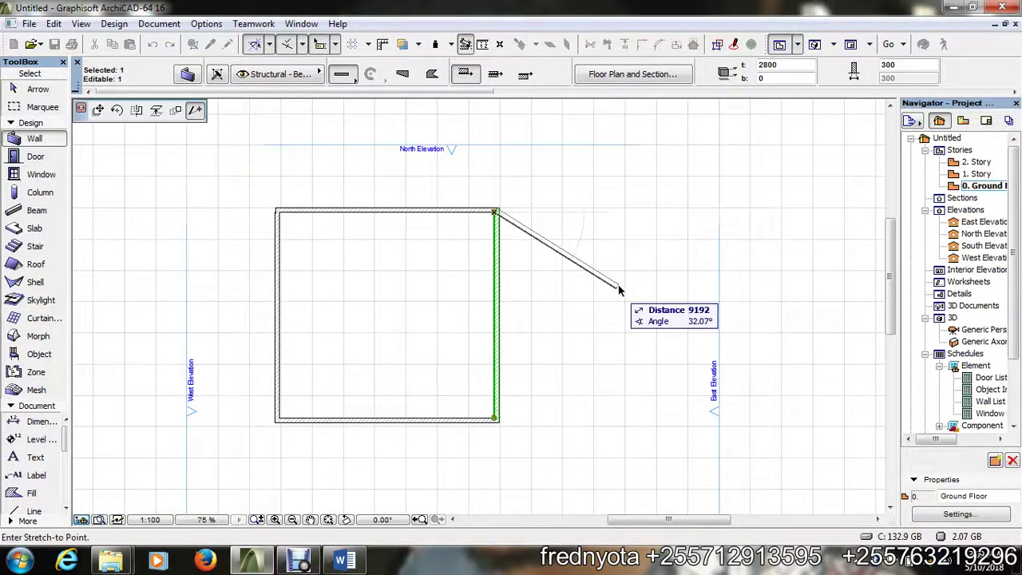
click(618, 283)
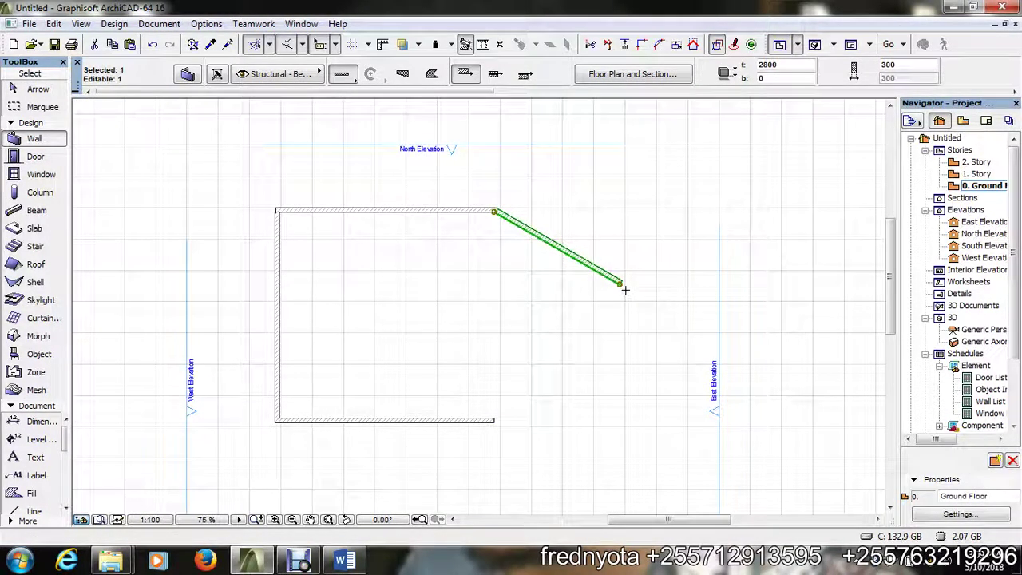
key(Delete)
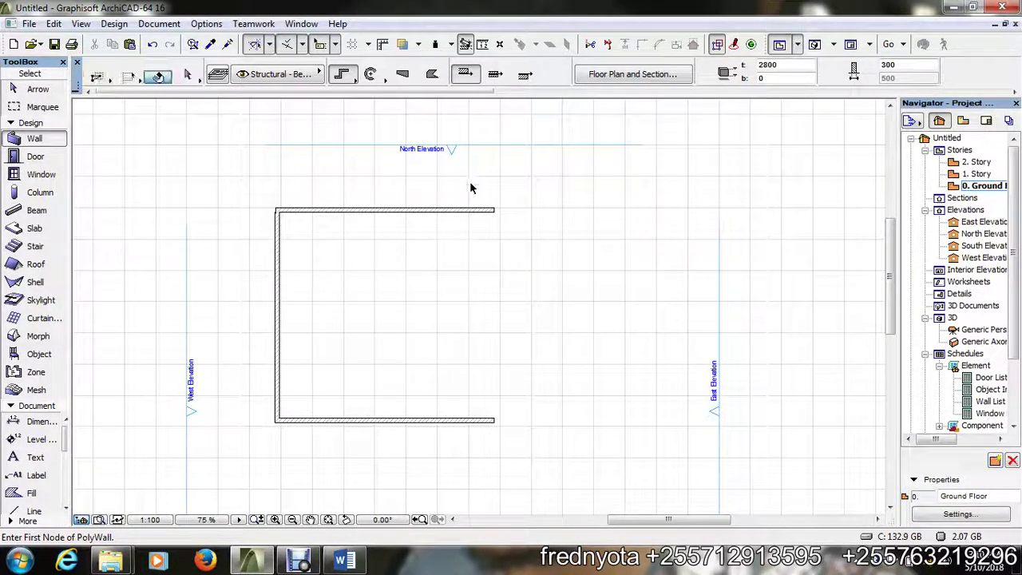
shift+click(472, 212)
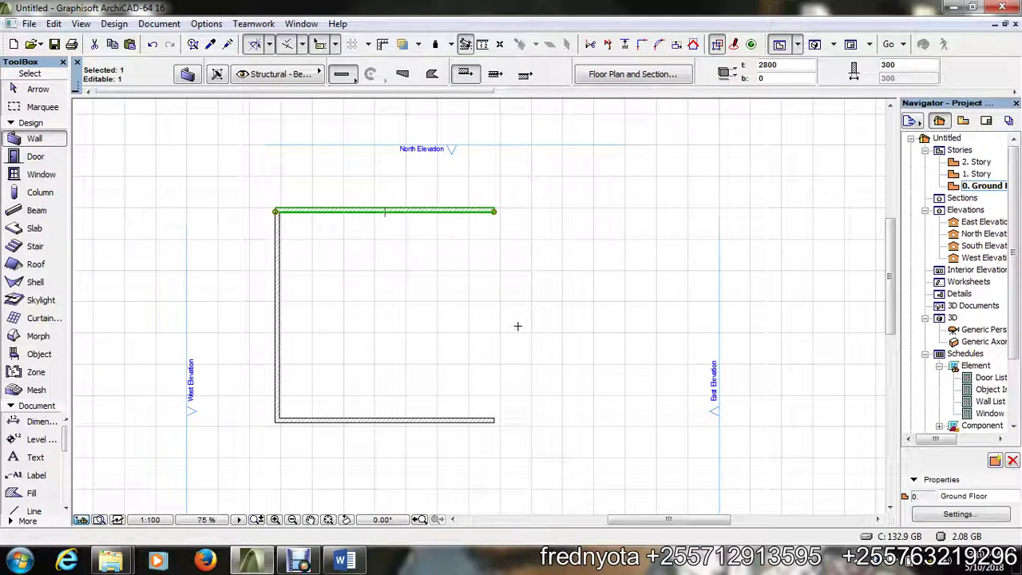
key(Escape)
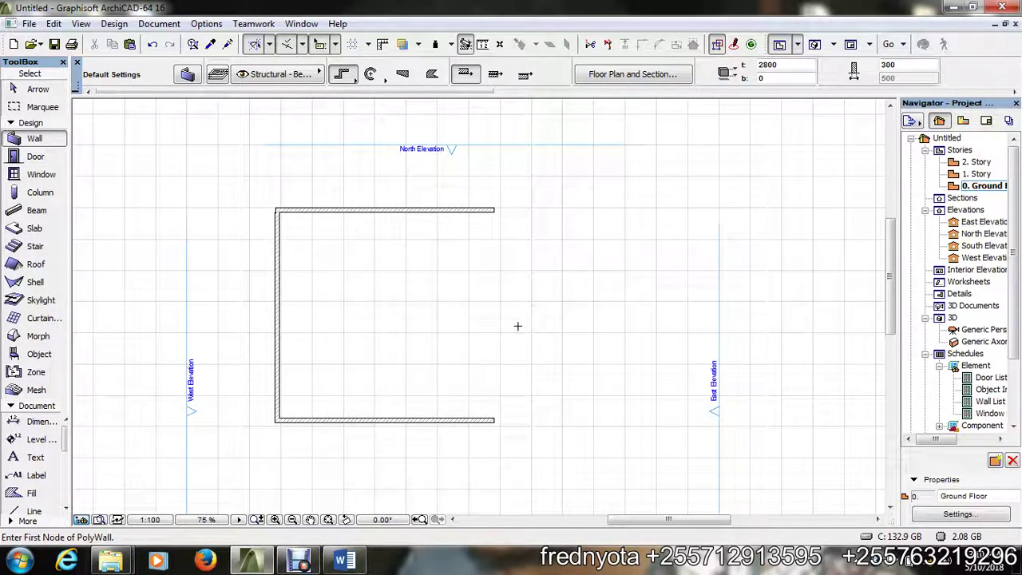
- Draw a polywall from inside the room: right, down, 45° diagonal up, down, then a short return
click(356, 322)
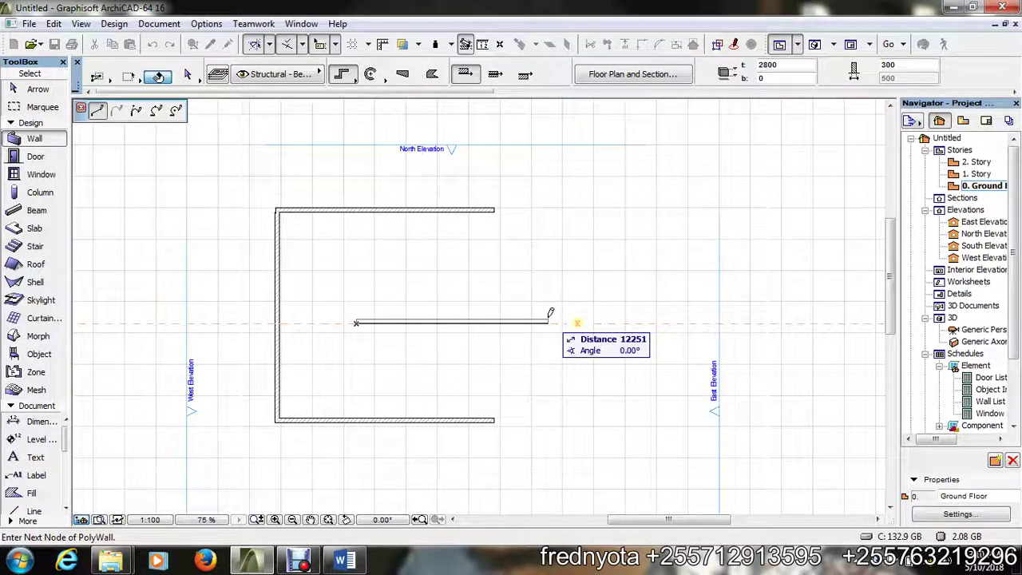
click(548, 322)
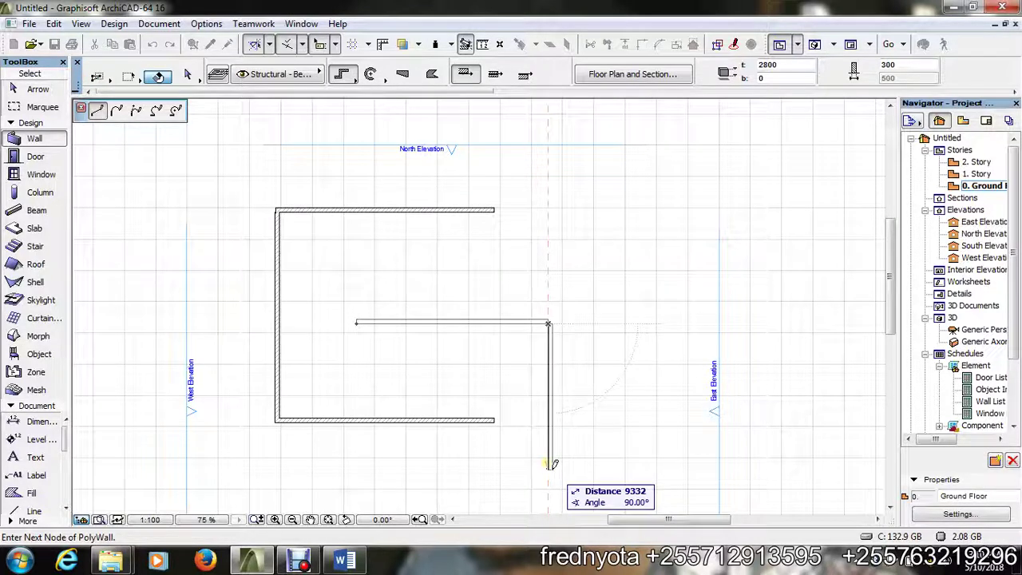
click(551, 462)
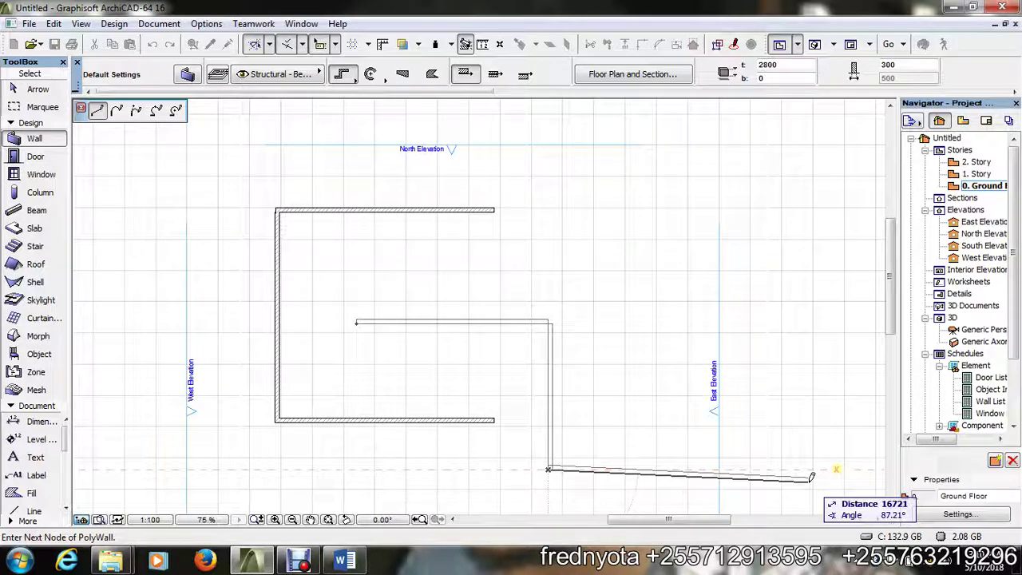
key(shift)
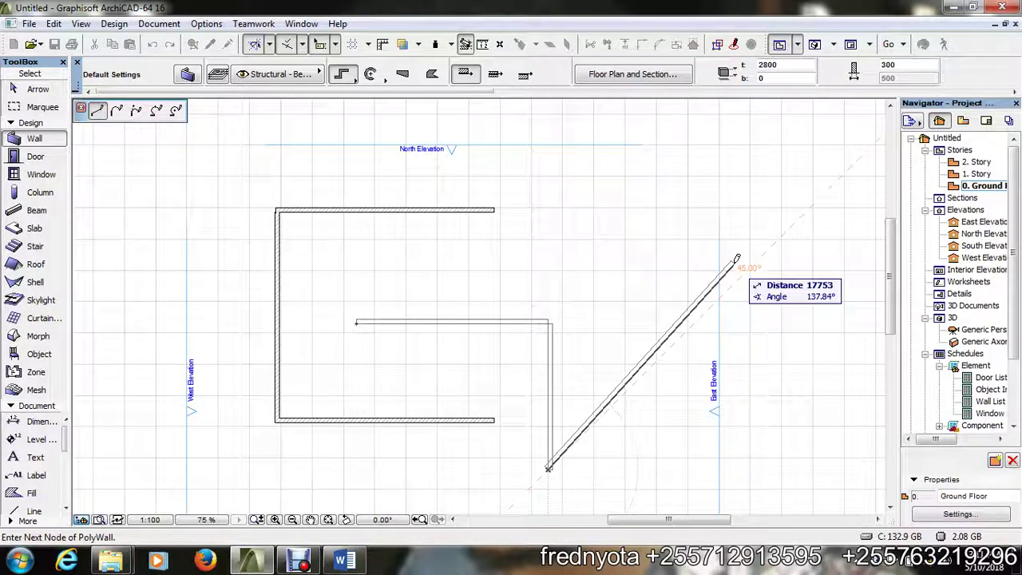
key(shift)
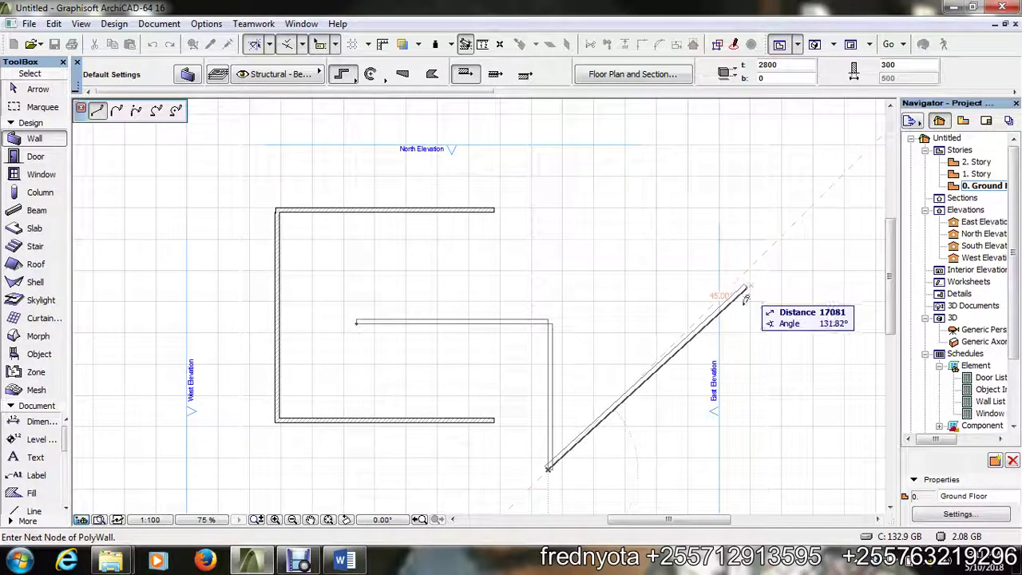
click(759, 257)
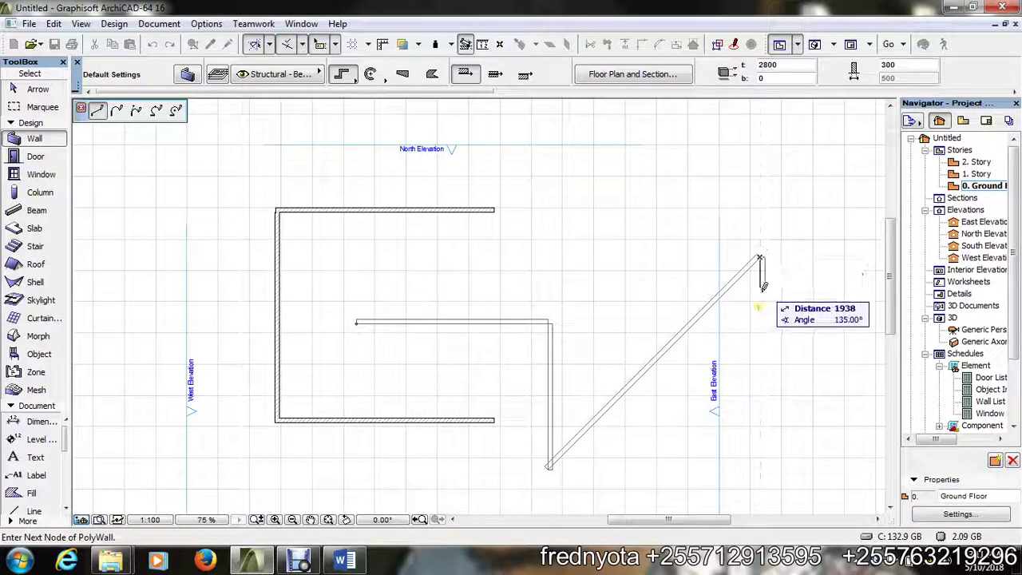
click(727, 381)
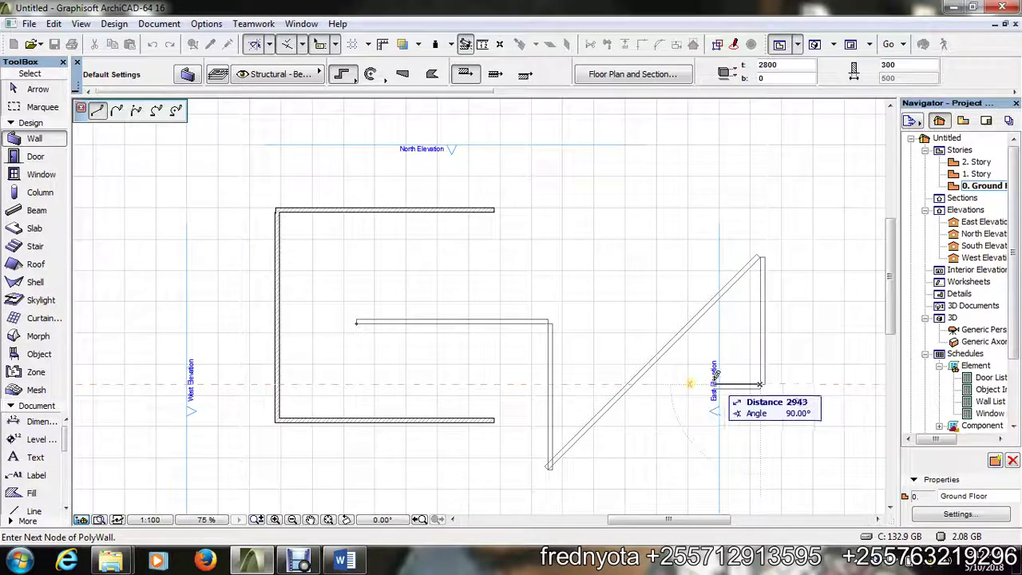
double_click(715, 374)
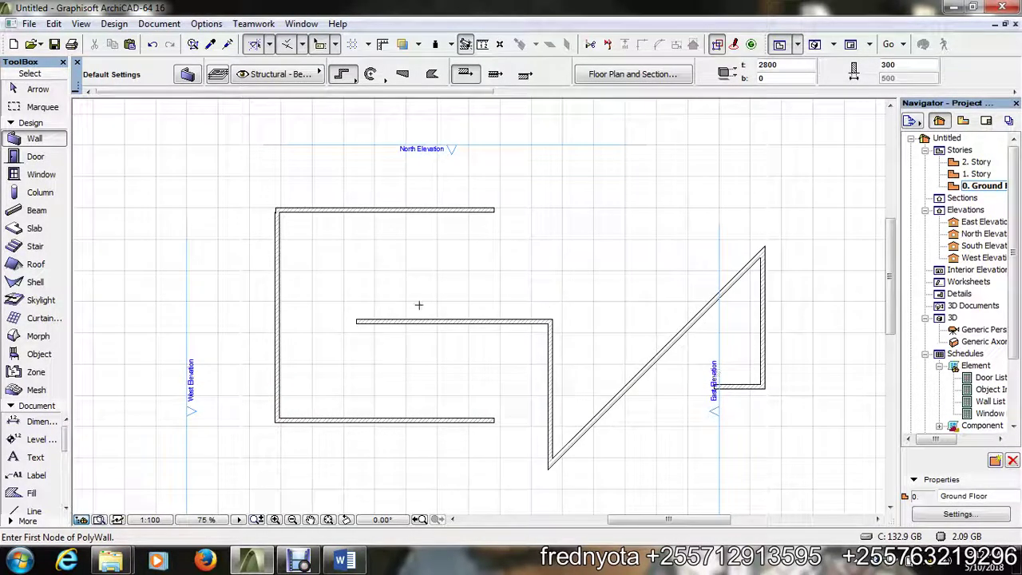
- In Word, append +REFRENCE to the Shift line and insert the missing E
click(343, 561)
click(708, 240)
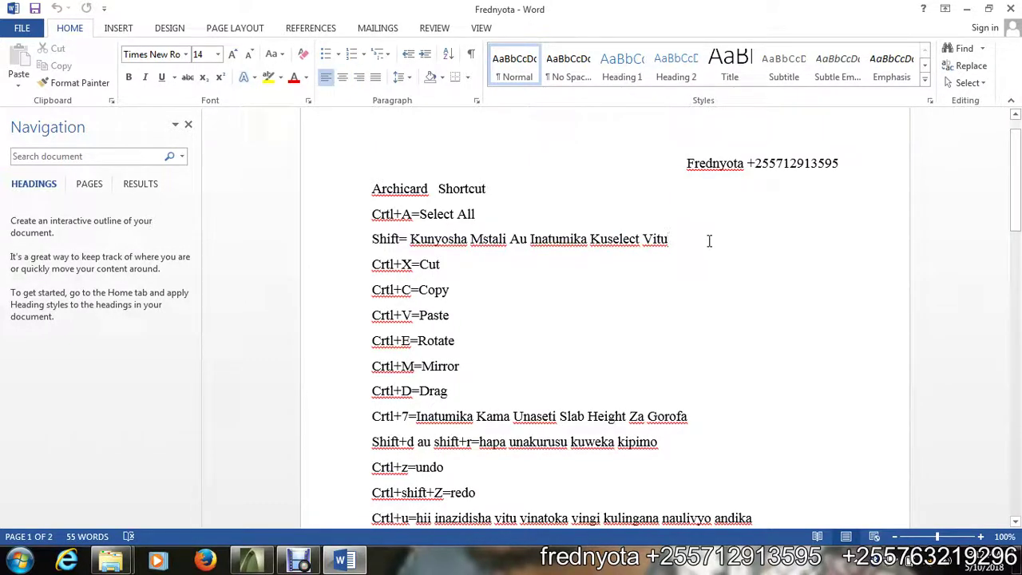
text(+RE)
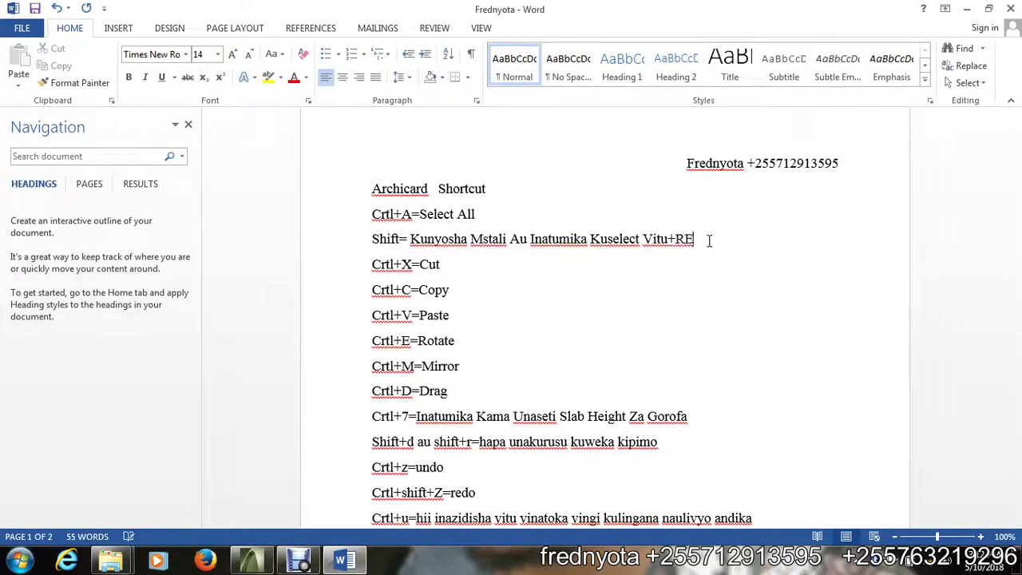
text(FRENCE)
drag(747, 239, 691, 244)
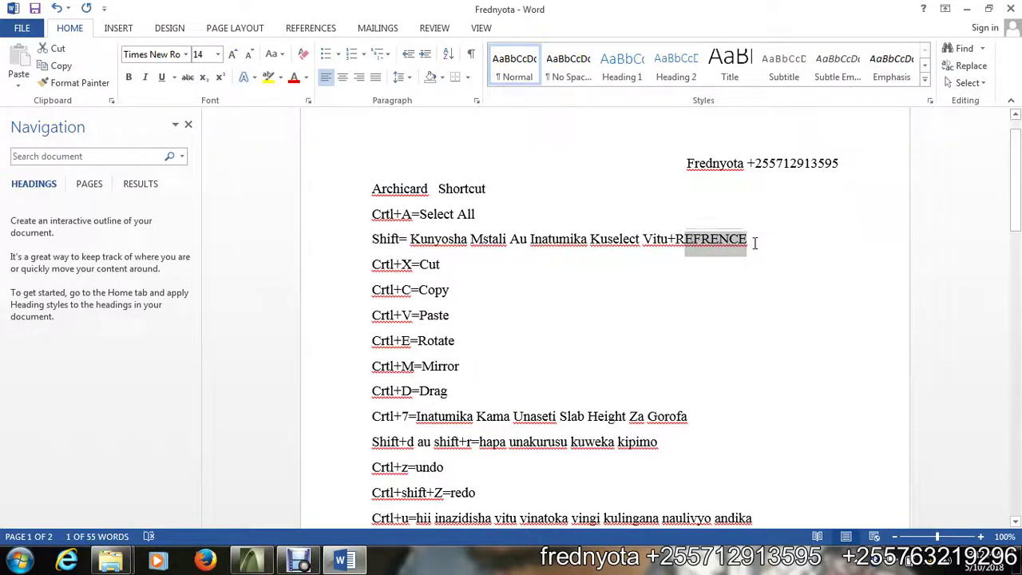
drag(754, 244, 676, 243)
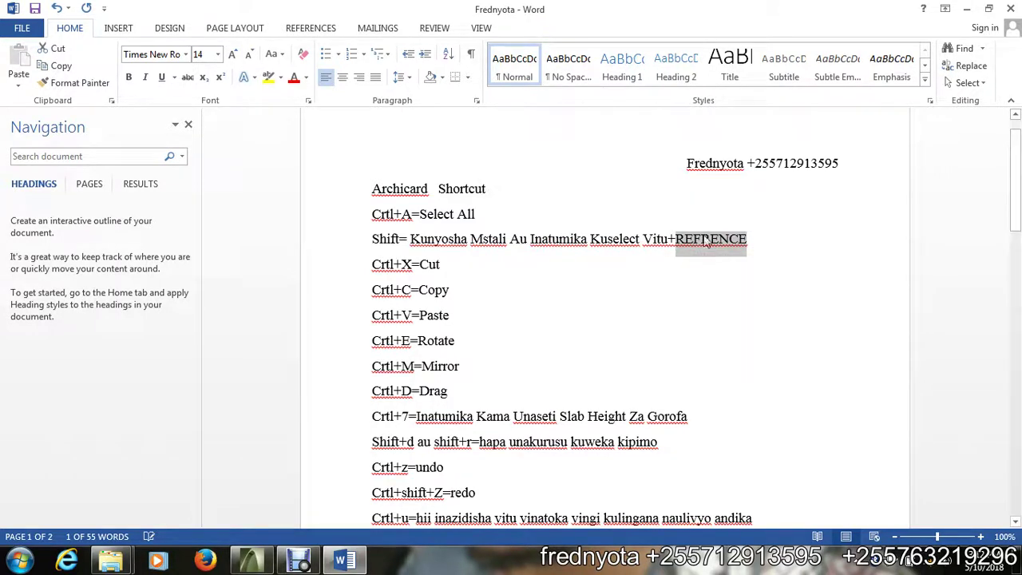
click(702, 242)
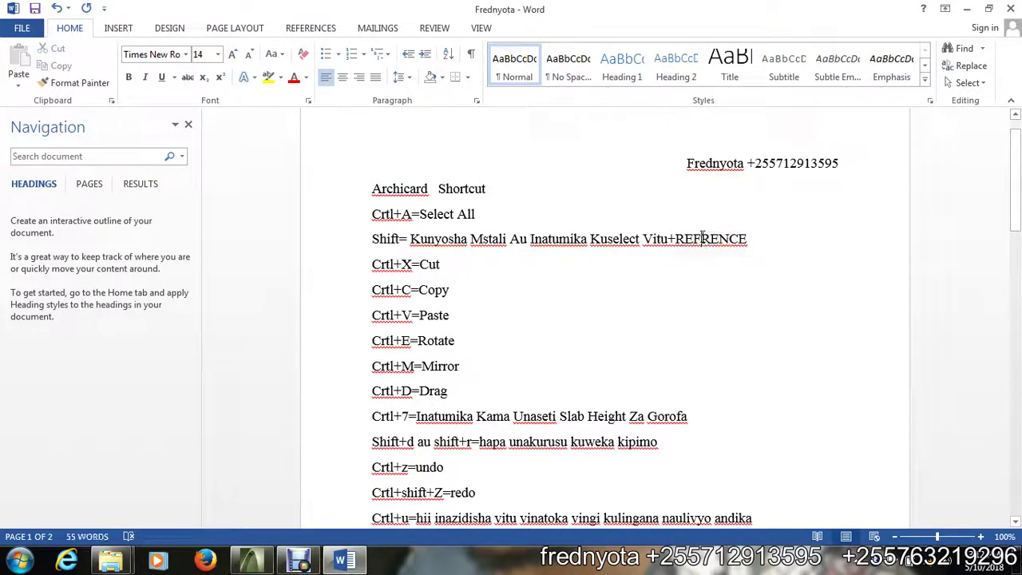
text(E)
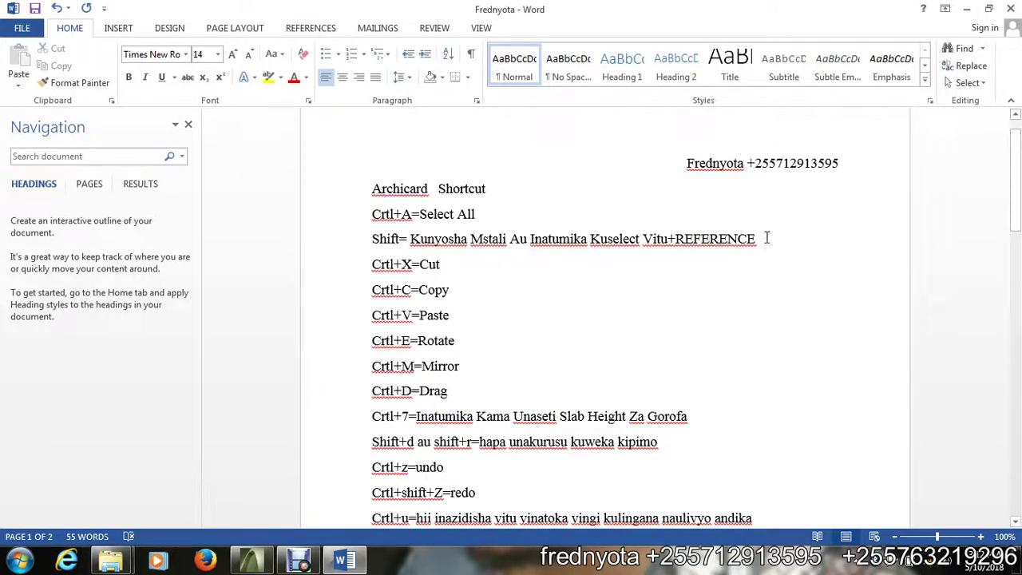
- Change REFERENCE to Reference with Capitalize Each Word and clear the selection
drag(766, 238, 675, 239)
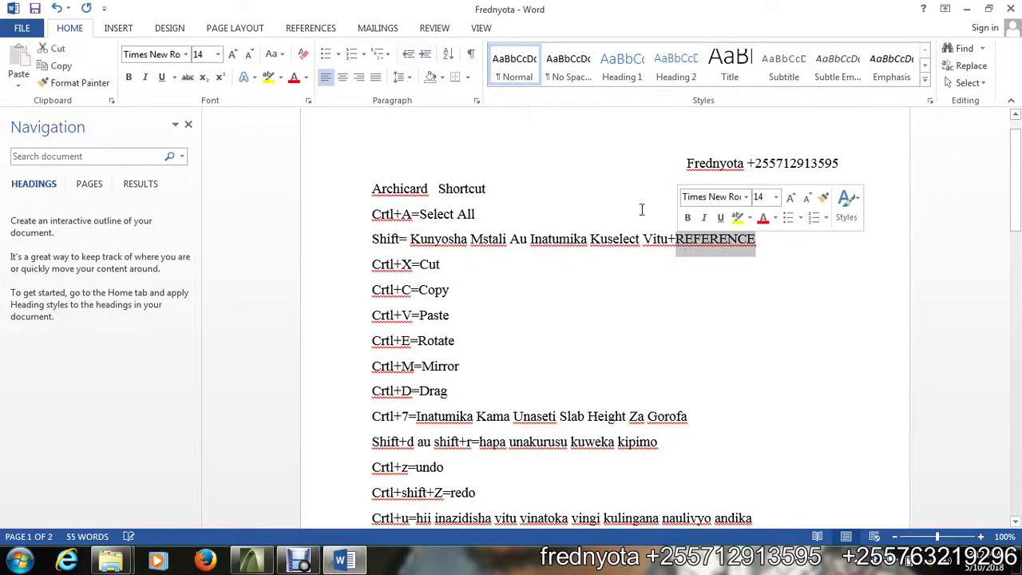
click(274, 54)
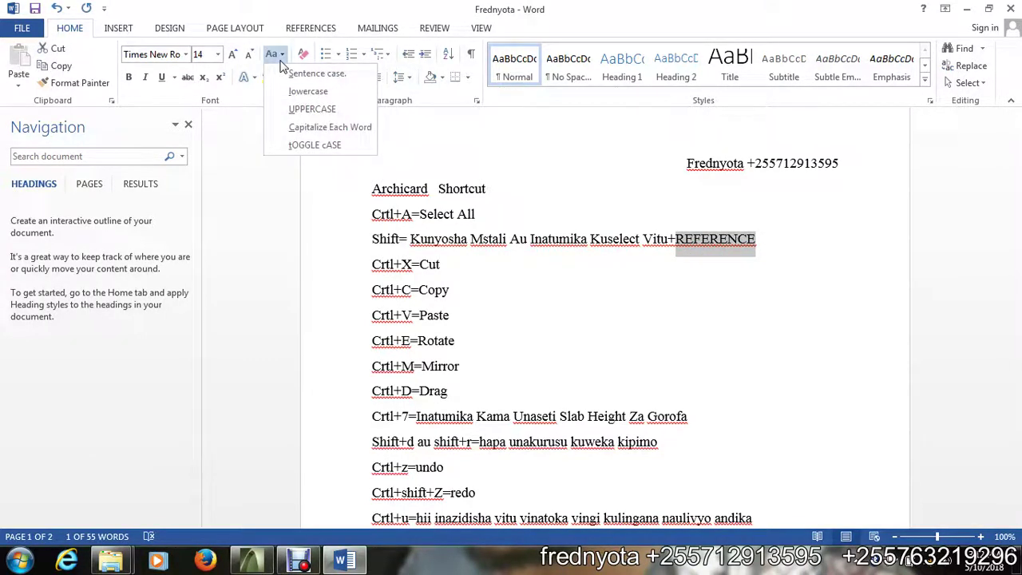
click(308, 127)
click(766, 317)
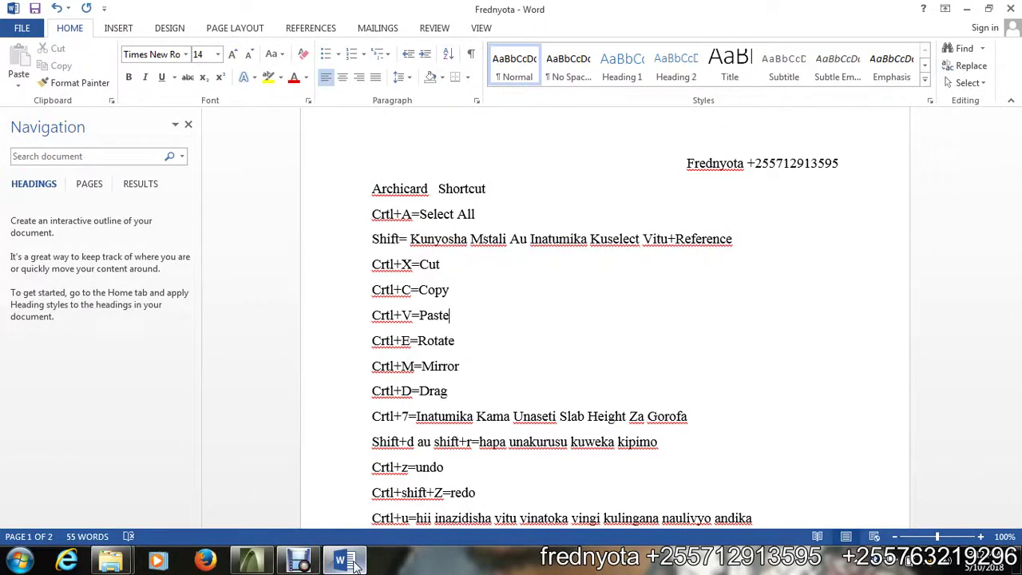
click(310, 565)
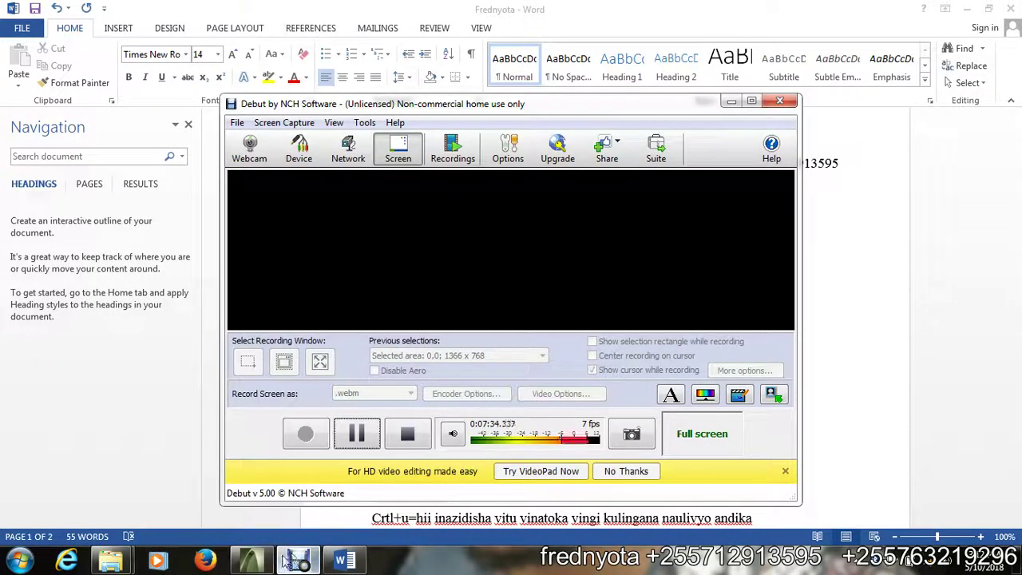
- Back in ArchiCAD, draw the first closed square polywall room right of the zigzag walls
click(200, 494)
click(252, 561)
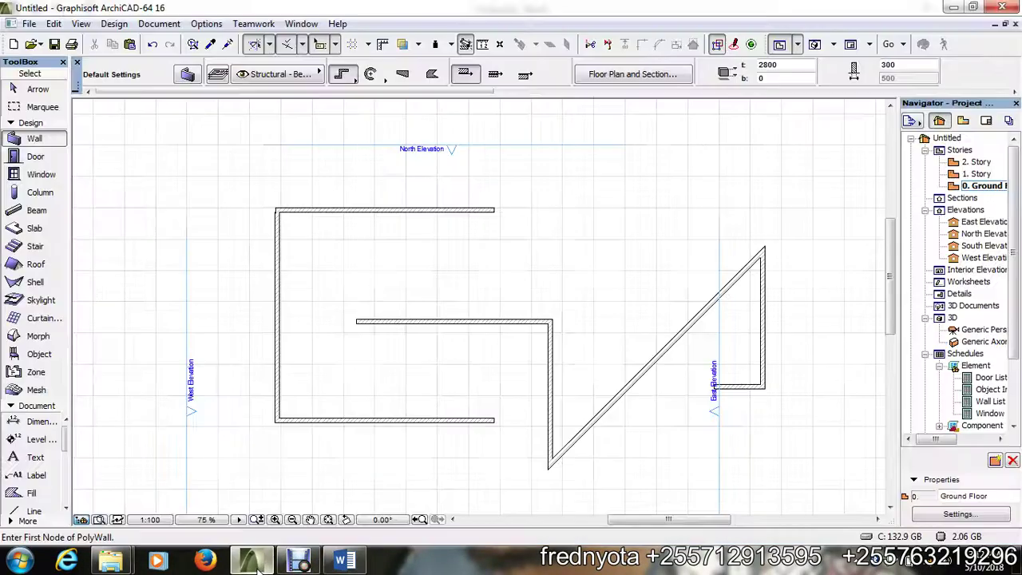
scroll(455, 289, down, 5)
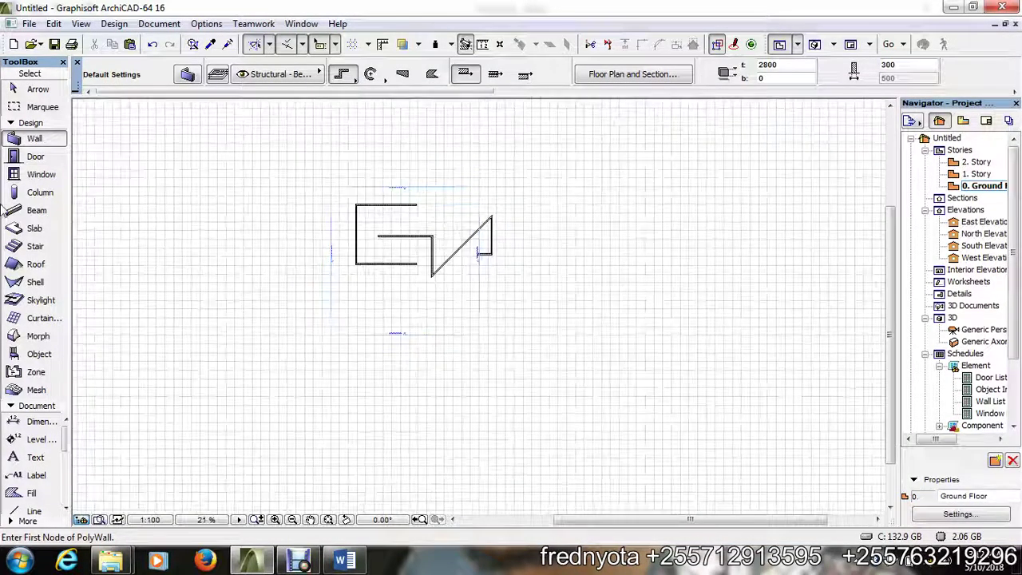
click(562, 291)
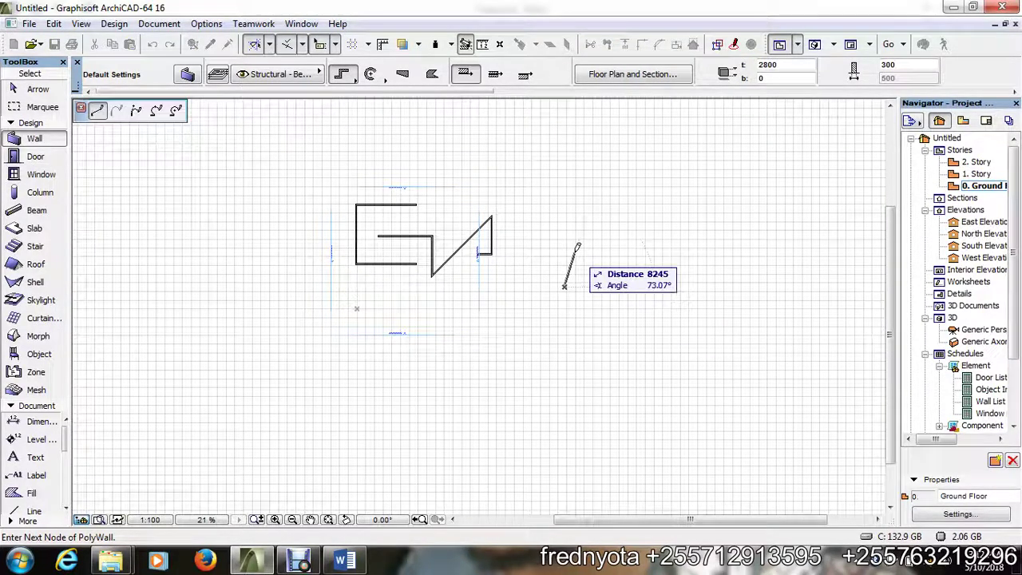
scroll(565, 264, up, 5)
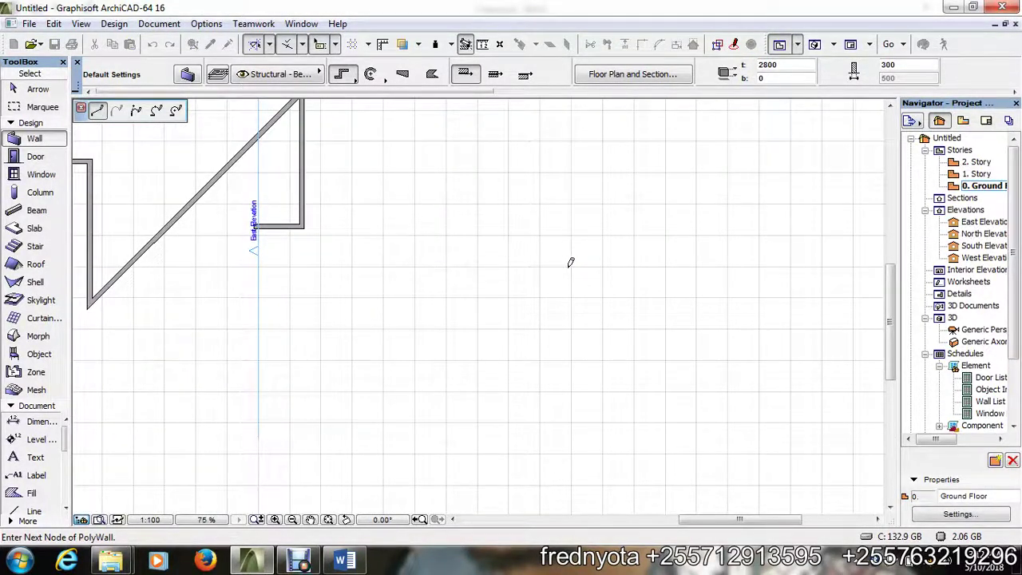
click(566, 256)
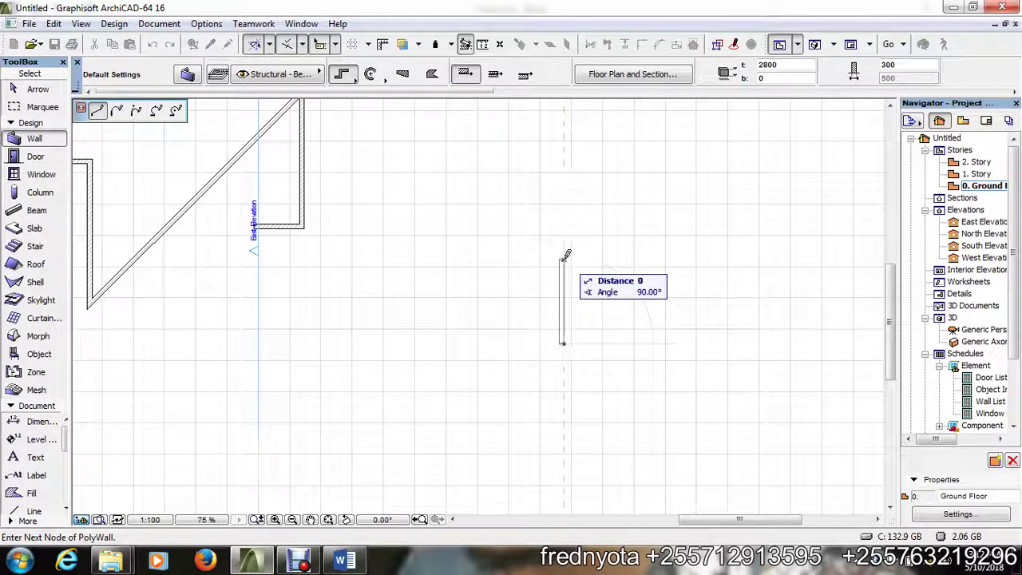
click(635, 259)
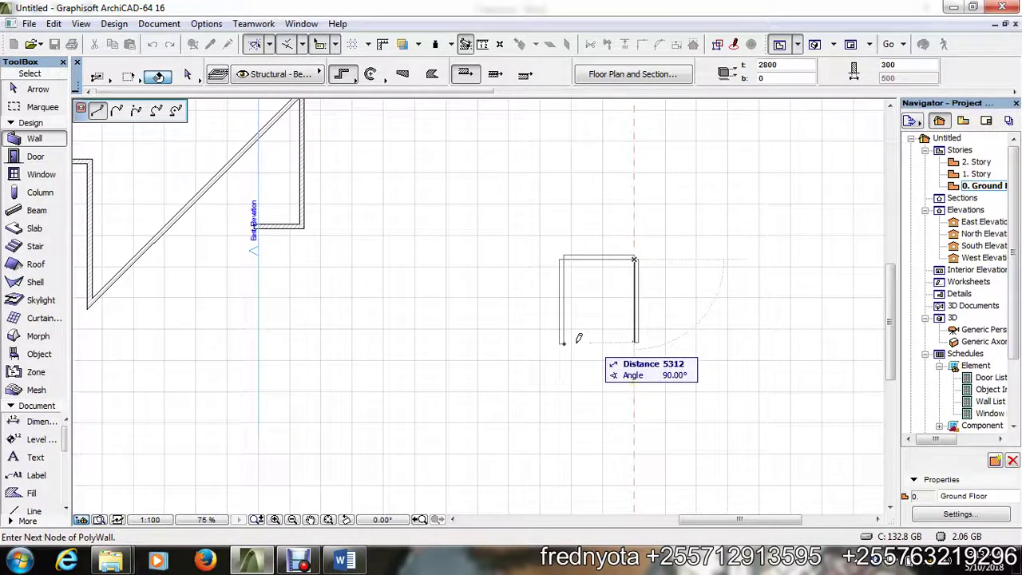
scroll(564, 340, up, 5)
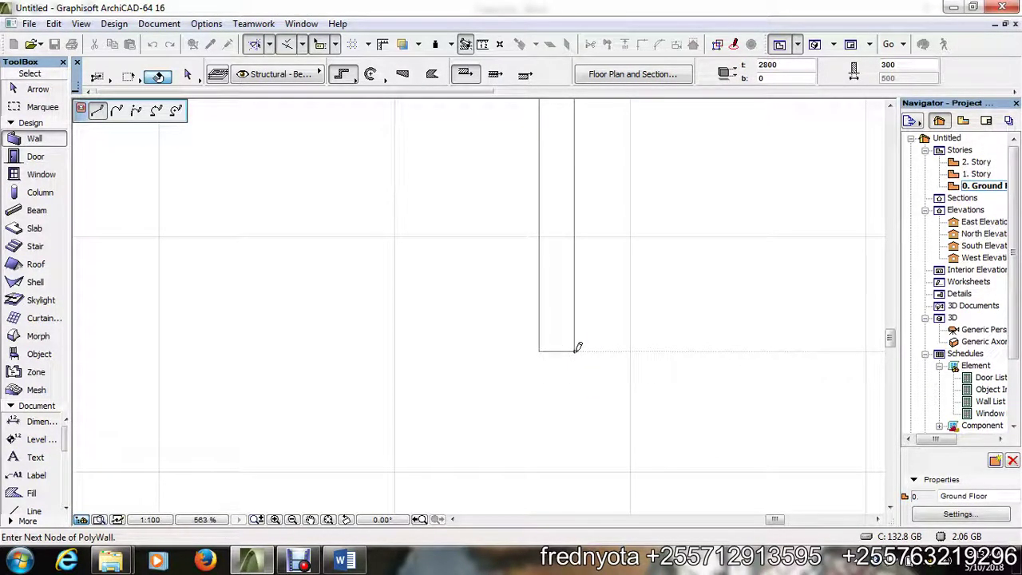
double_click(578, 346)
scroll(504, 306, down, 5)
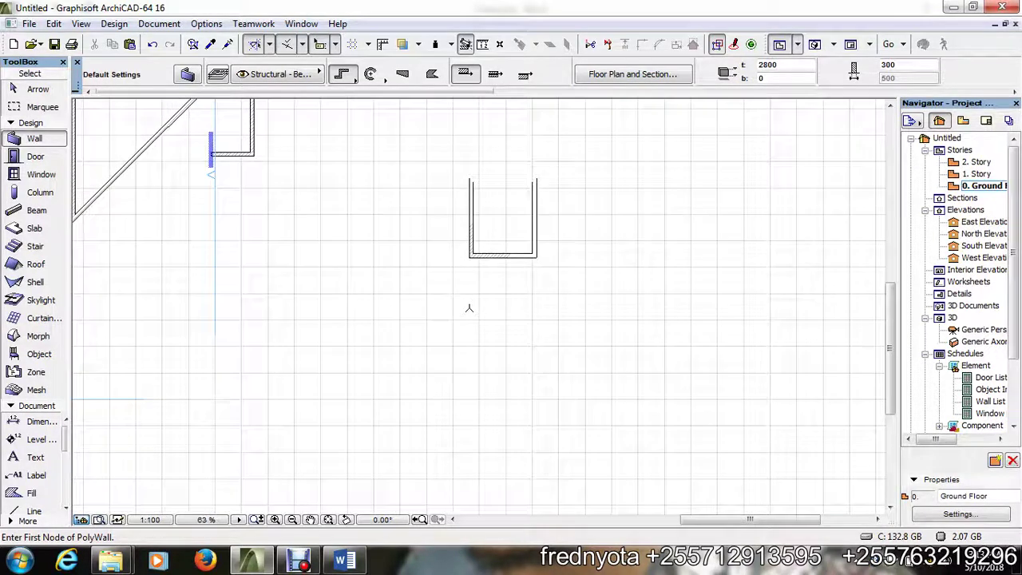
- Draw a second square polywall room below the first, closing it at its start corner
click(468, 345)
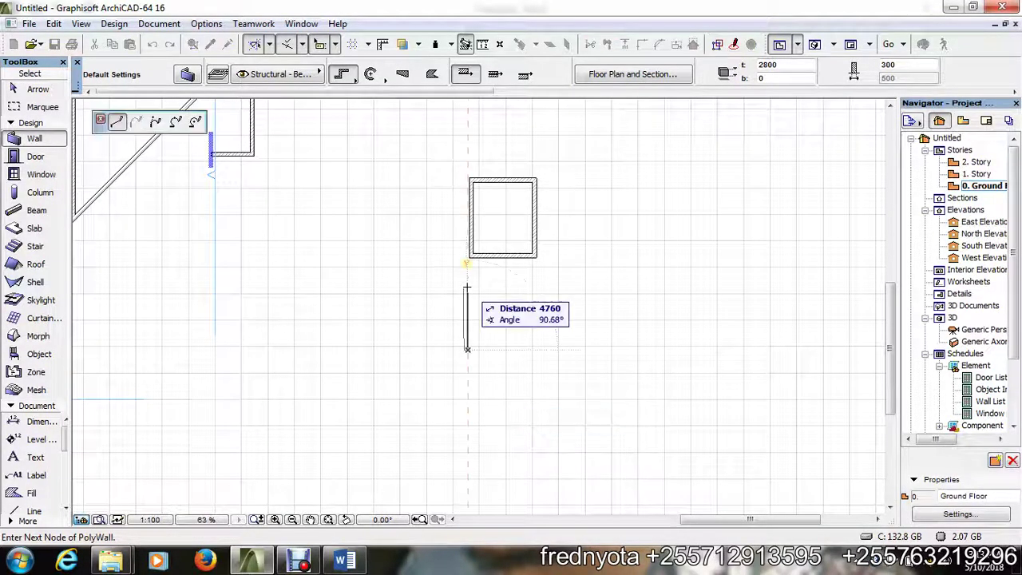
click(467, 285)
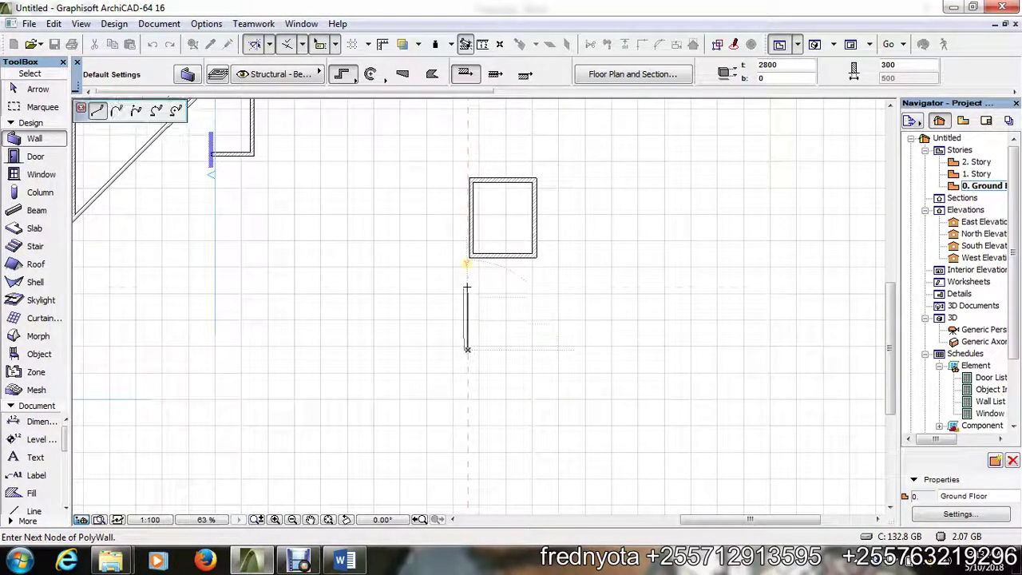
click(530, 285)
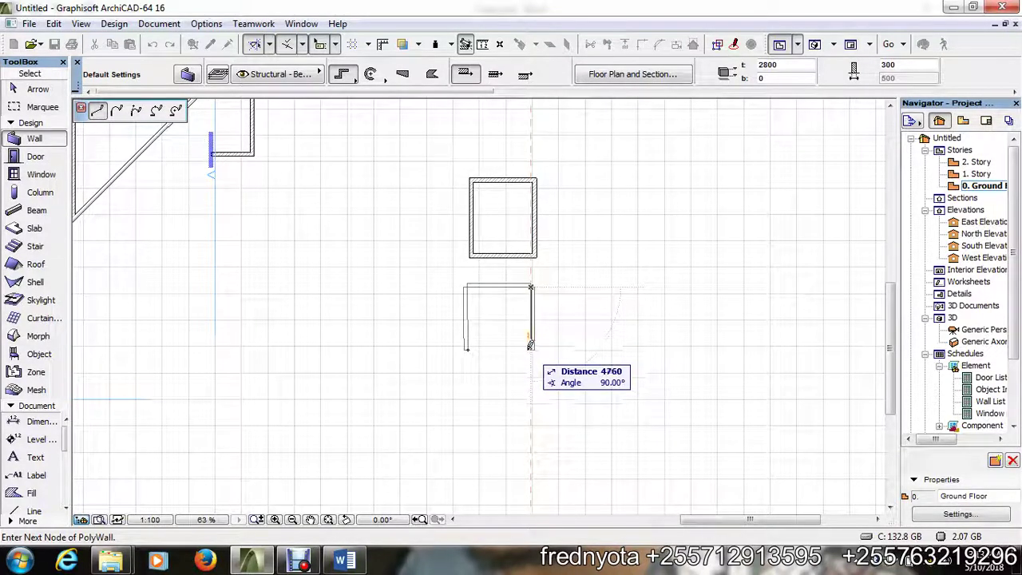
click(531, 349)
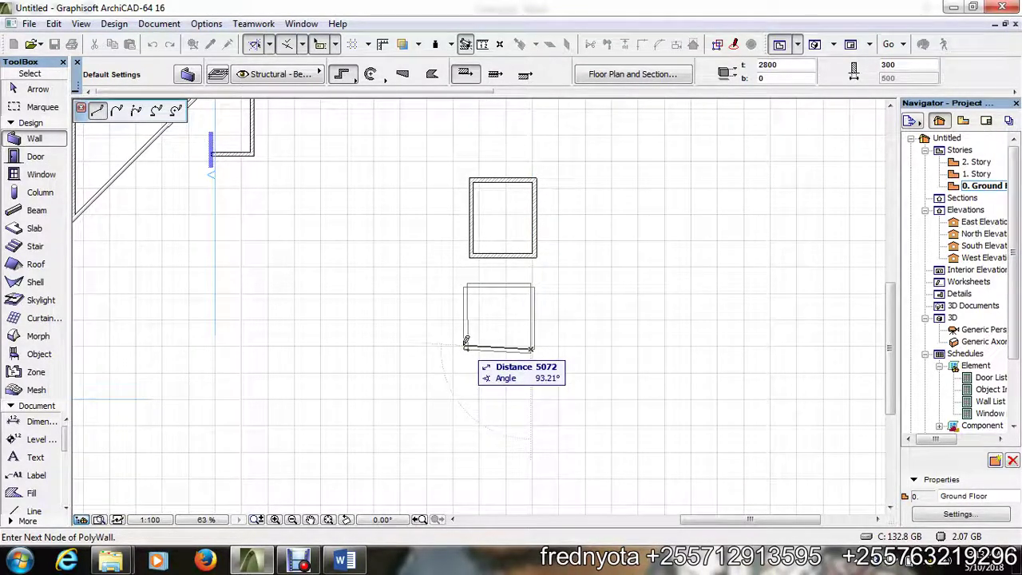
click(468, 348)
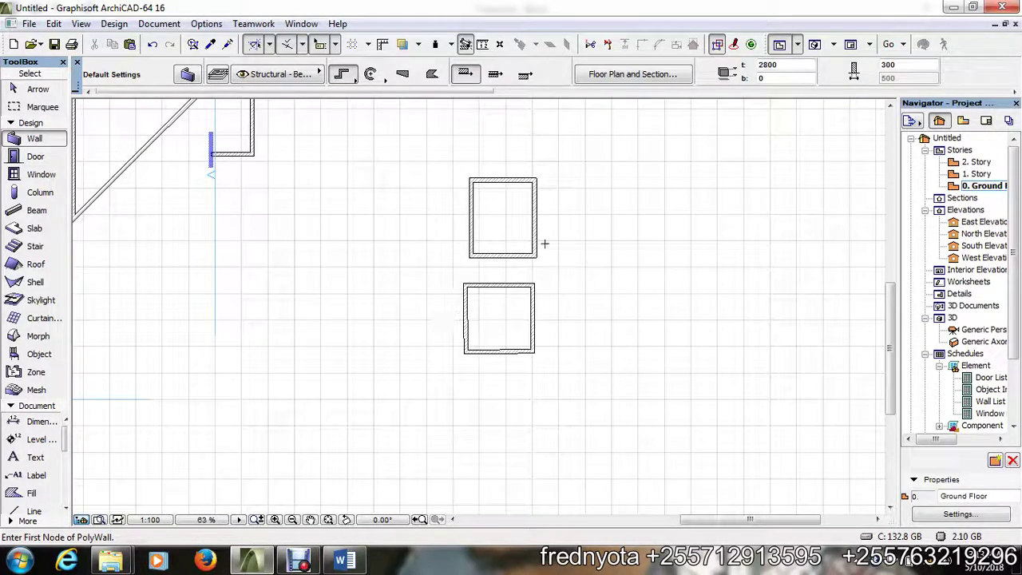
- Start a stray wall from the upper room's side and cancel it with Esc
click(533, 218)
right_click(598, 217)
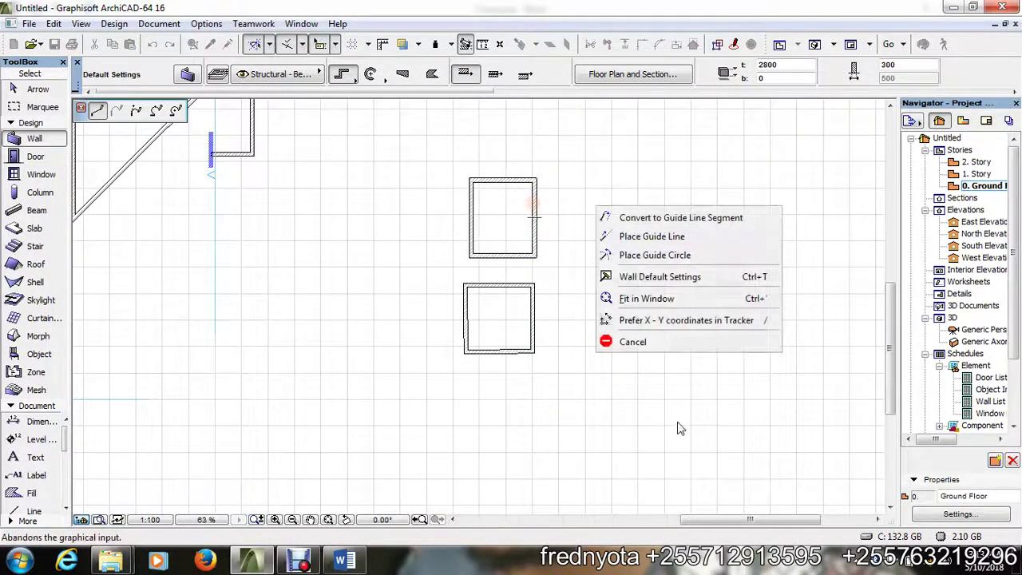
key(Escape)
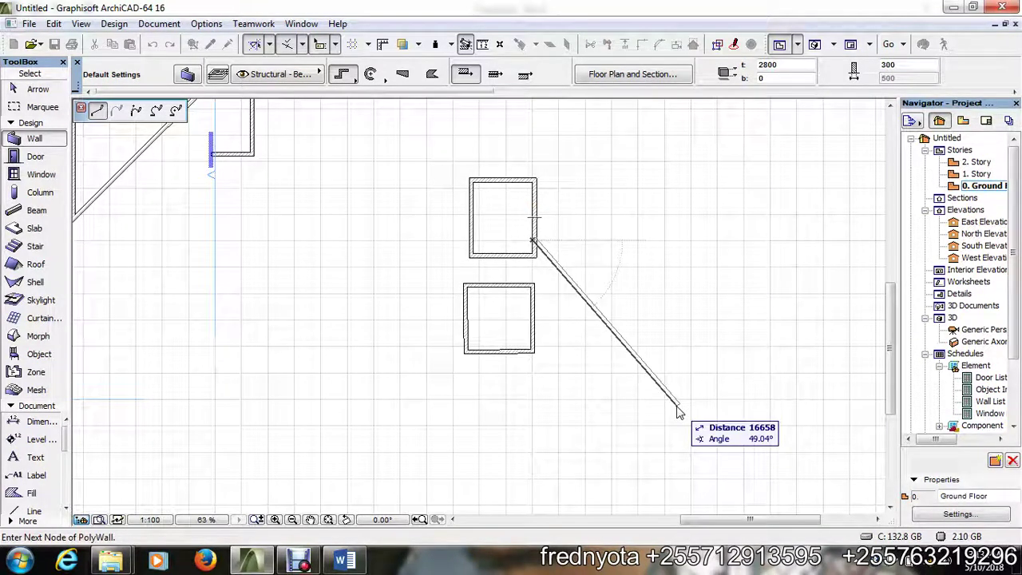
key(Escape)
key(Escape)
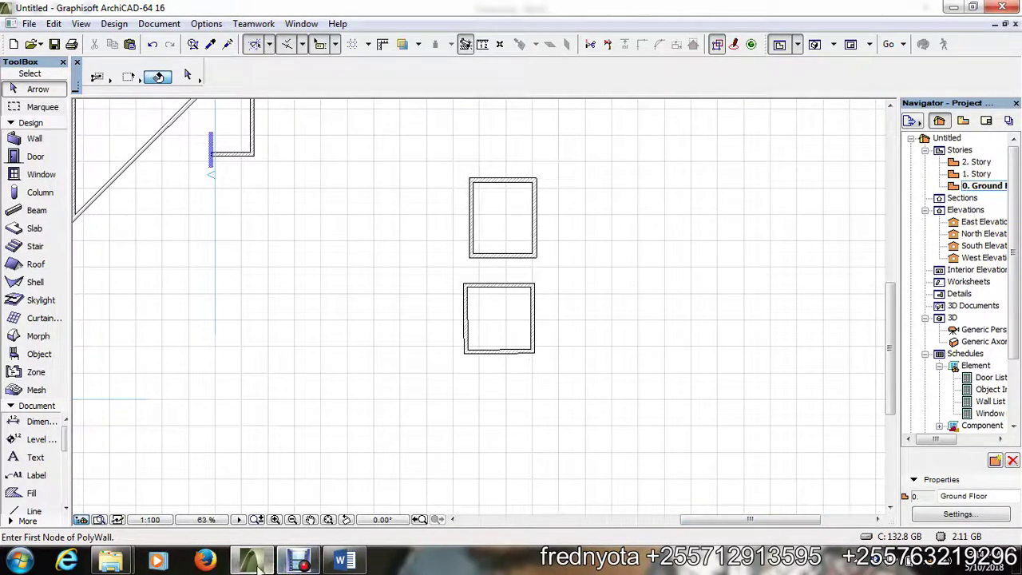
click(342, 562)
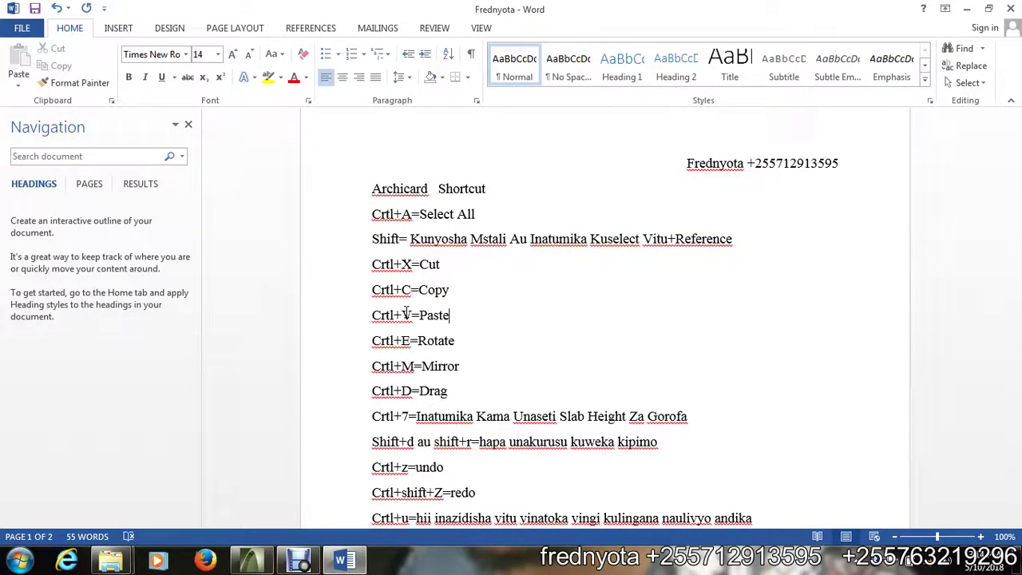
scroll(472, 328, down, 1)
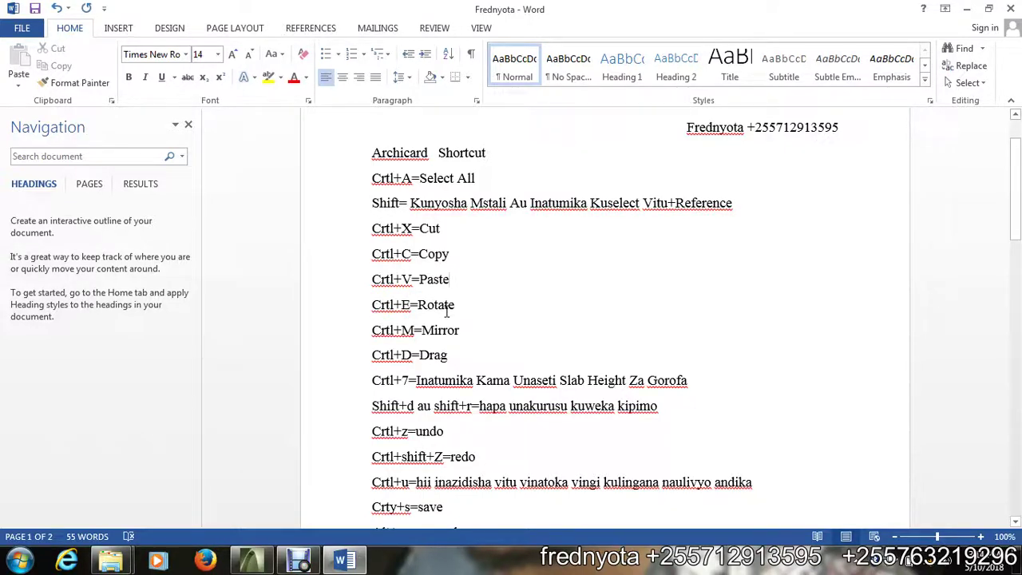
click(262, 560)
scroll(543, 343, down, 2)
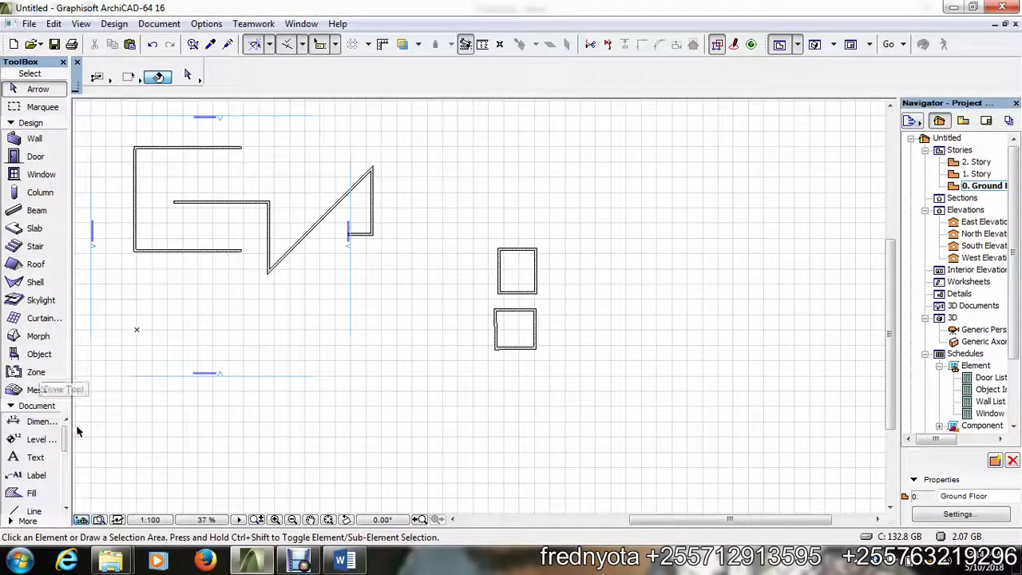
- Rotate the short wall at the zigzag's right end by -90° with Ctrl+E, then deselect it
click(375, 205)
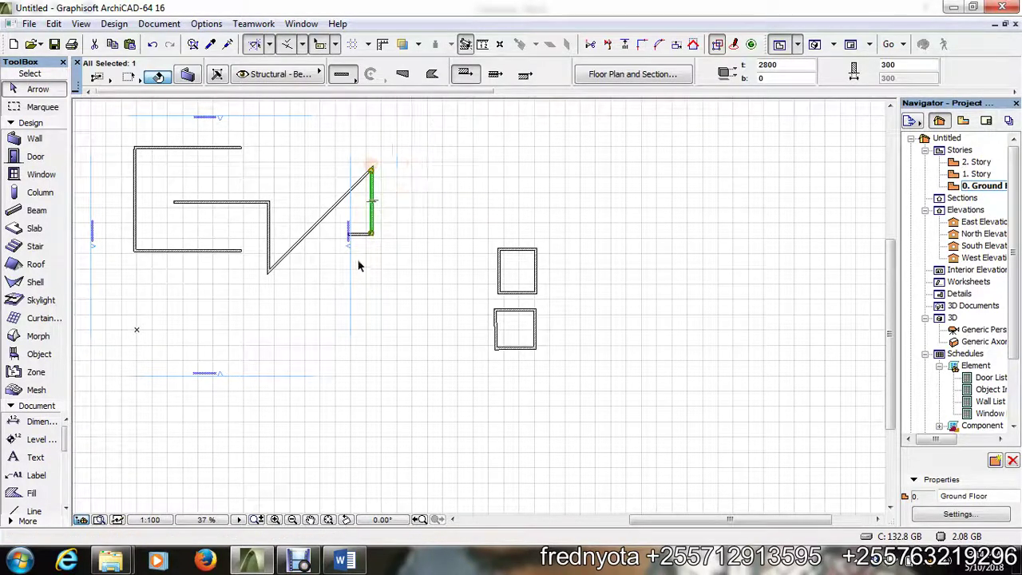
scroll(365, 162, up, 3)
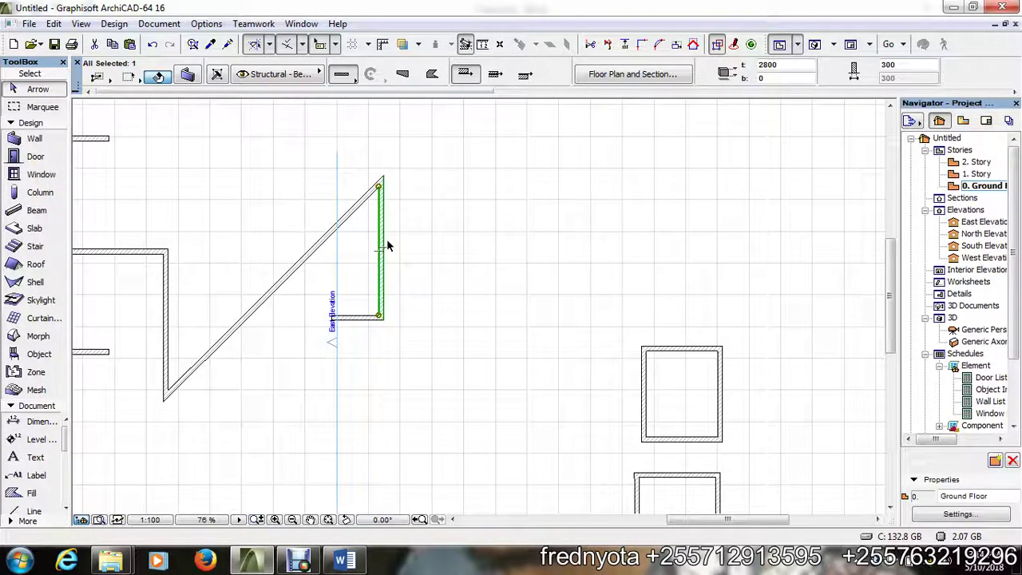
key(ctrl+e)
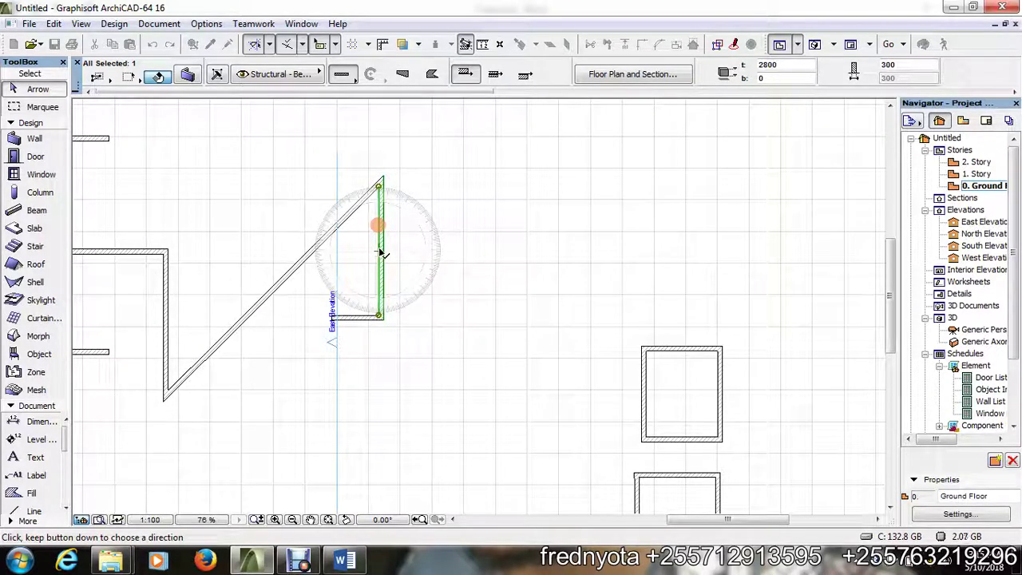
key(ctrl+e)
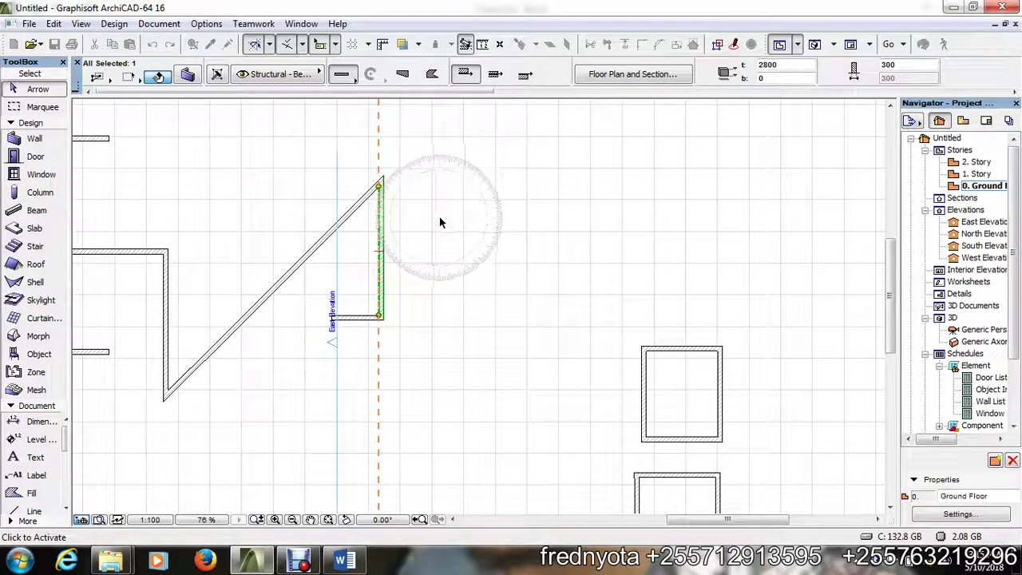
click(380, 221)
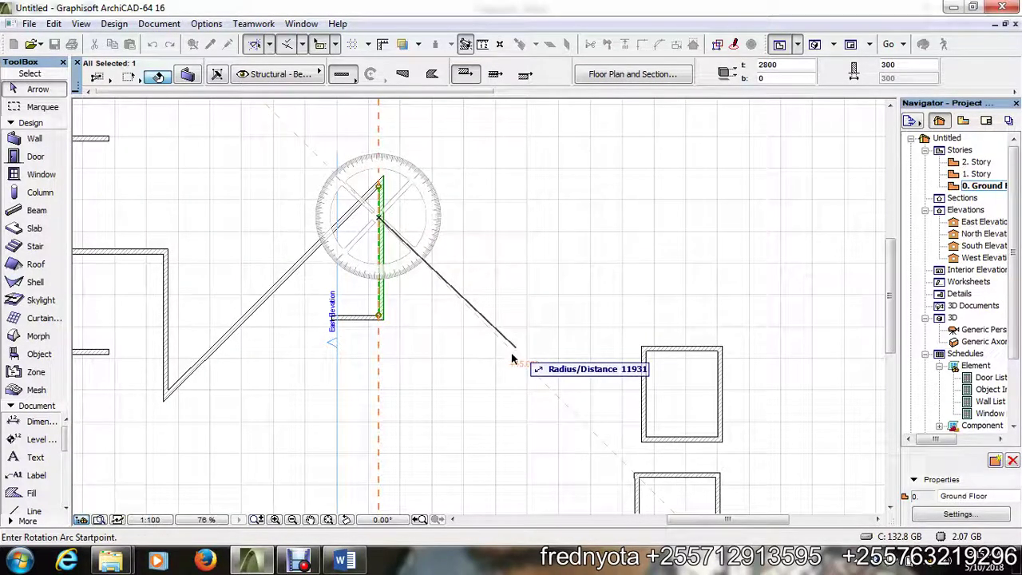
click(580, 219)
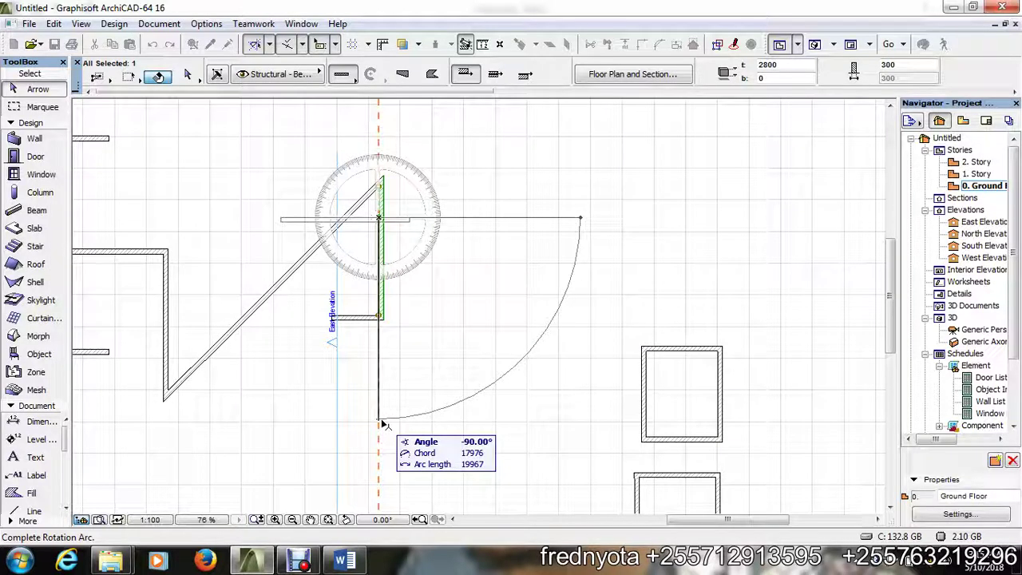
key(Escape)
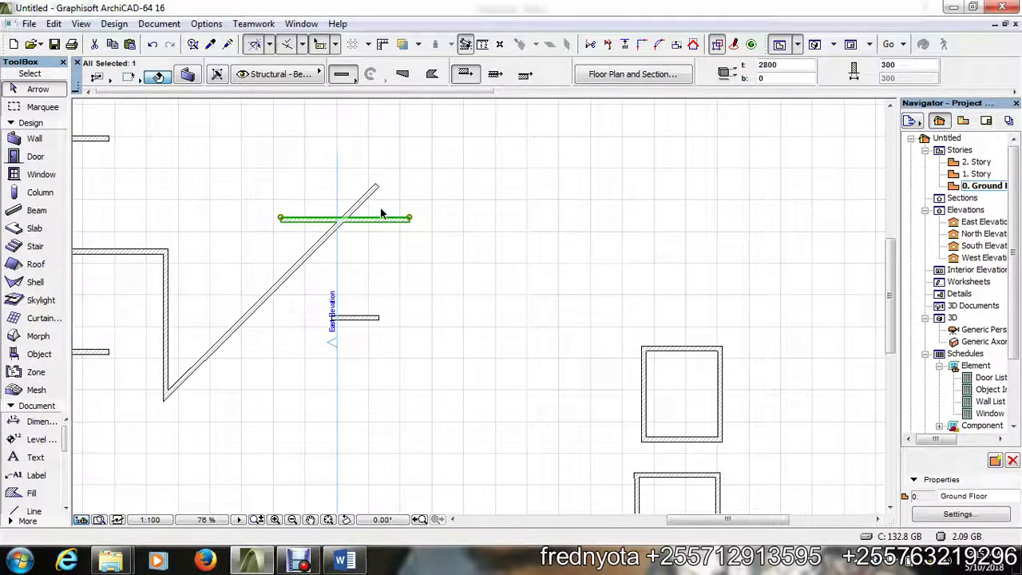
click(430, 195)
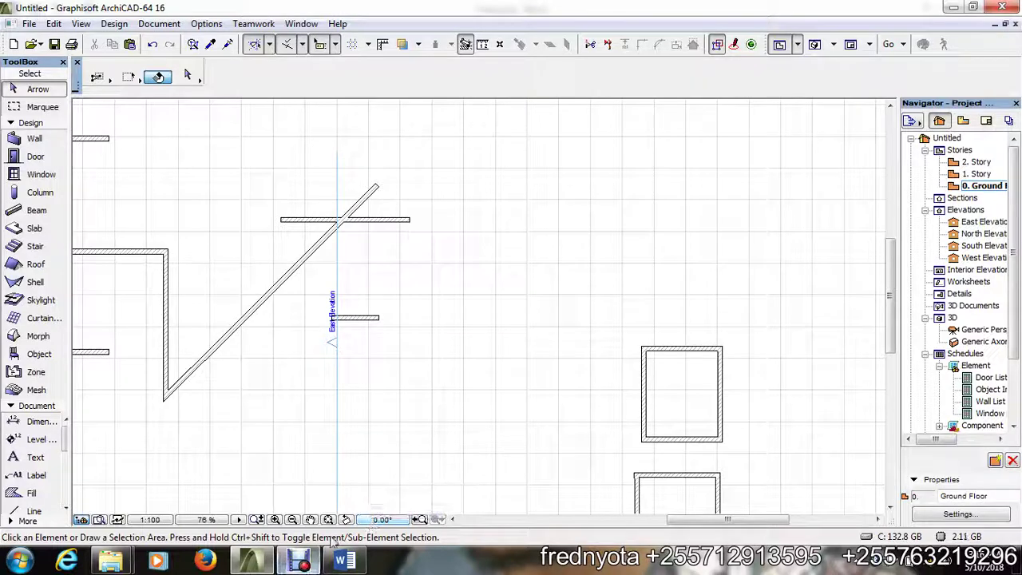
- Zoom in and out over the plan's rooms and zigzag walls, then switch to the Word shortcut list
scroll(374, 225, down, 3)
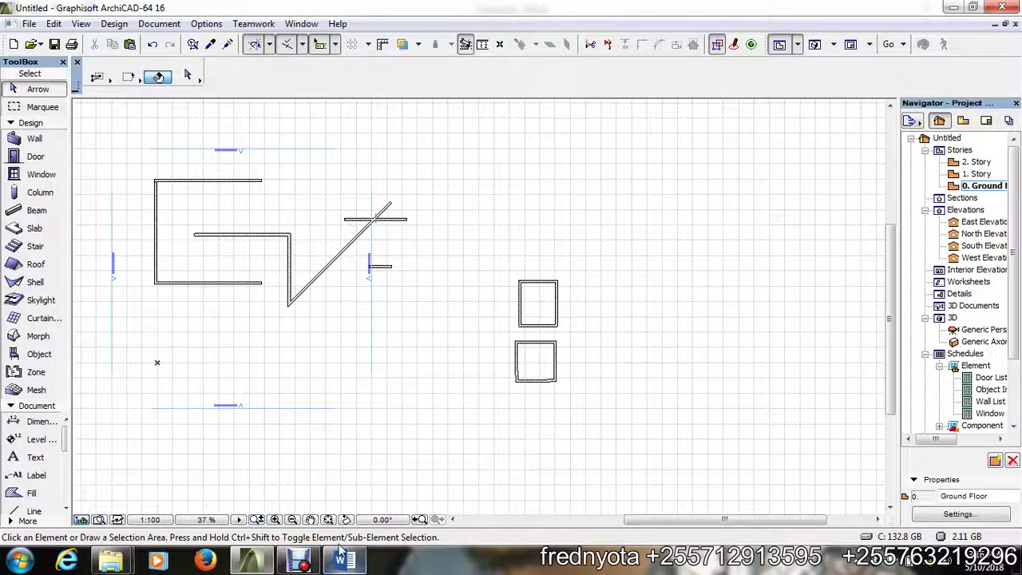
scroll(380, 225, up, 5)
scroll(387, 221, up, 2)
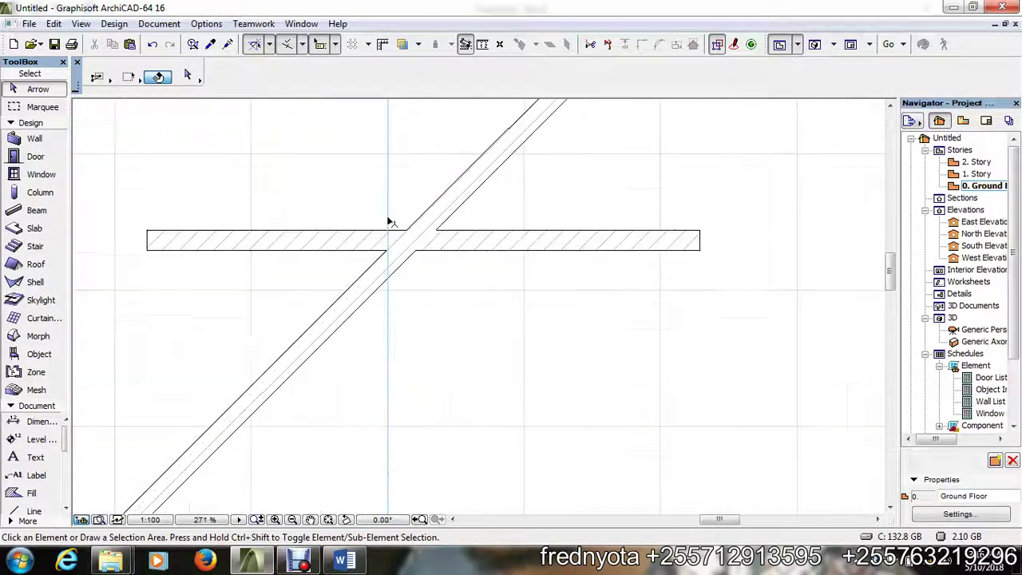
scroll(423, 221, down, 7)
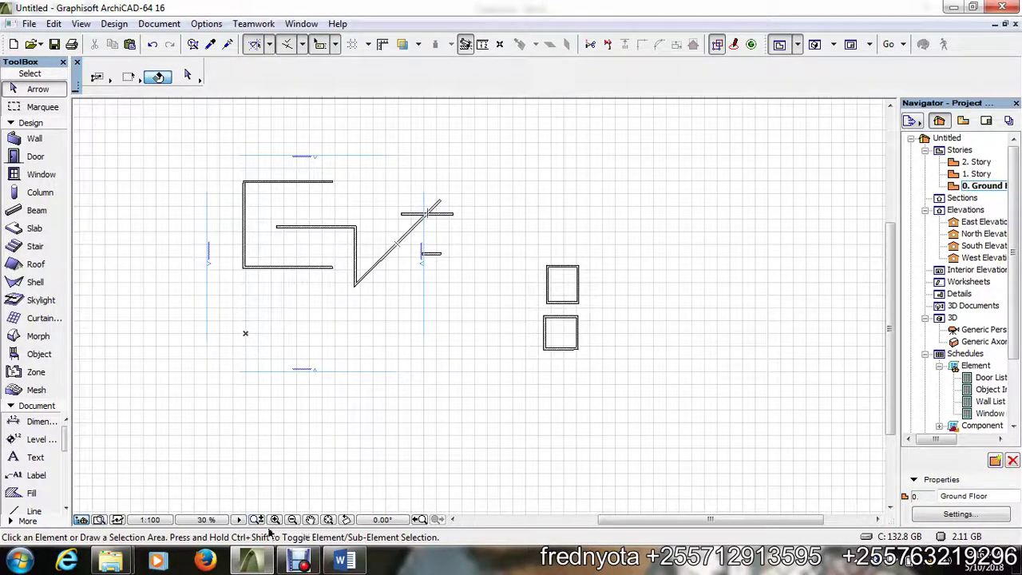
click(343, 562)
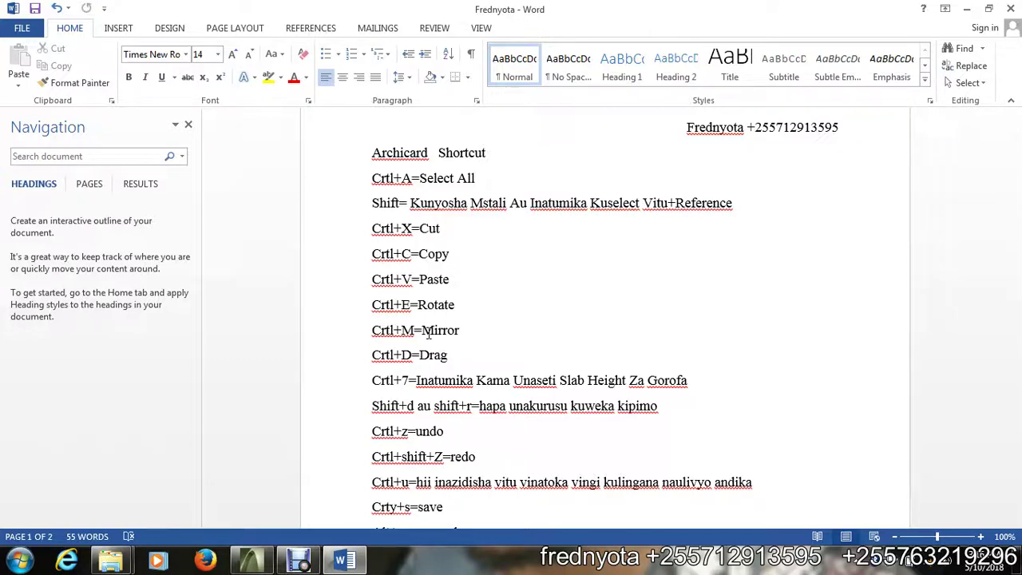
- Place a 900 × 2100 inward-swinging door in the lower room's right wall, then select its four walls
click(265, 563)
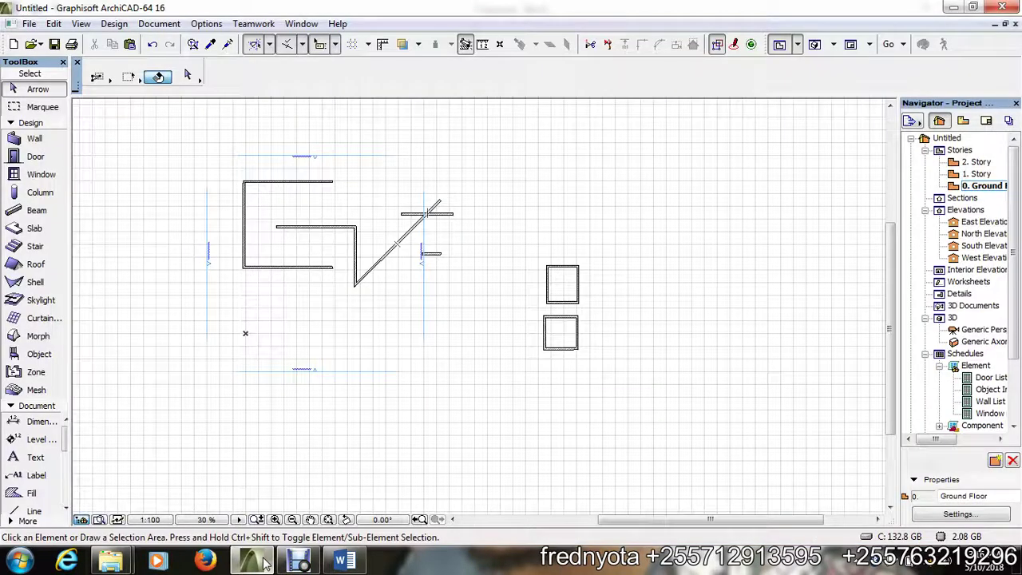
scroll(575, 339, up, 5)
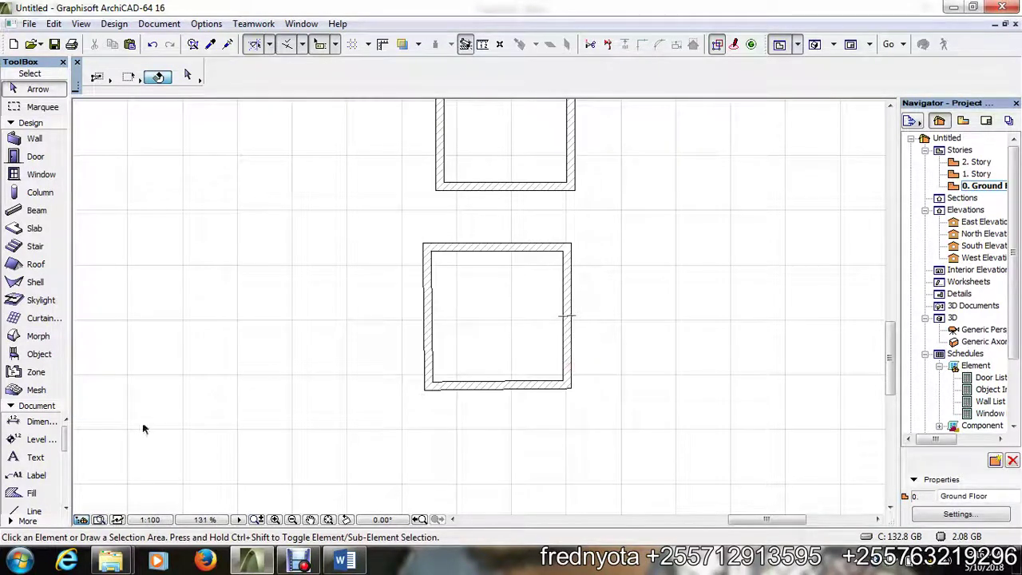
click(46, 143)
click(565, 314)
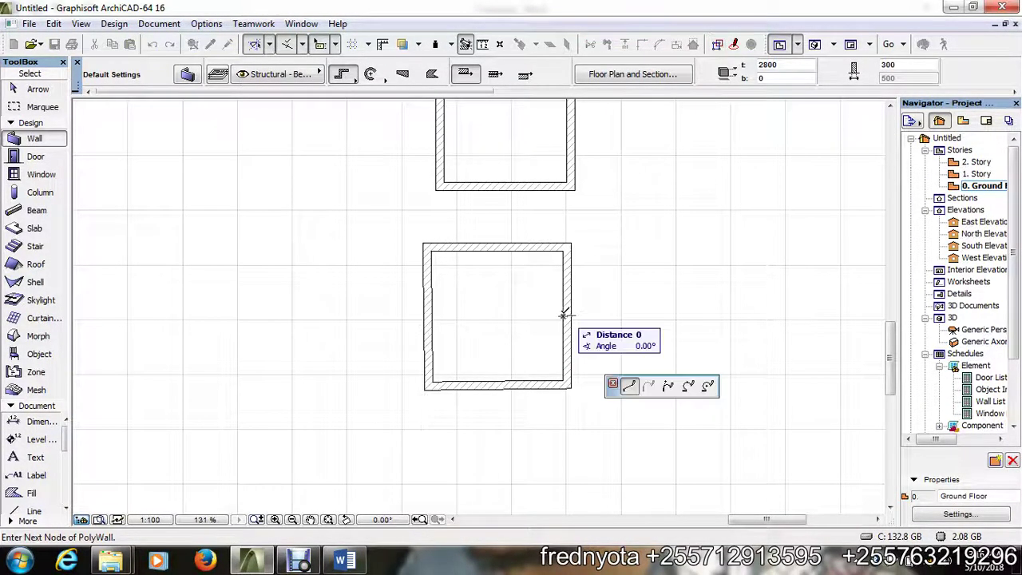
key(Escape)
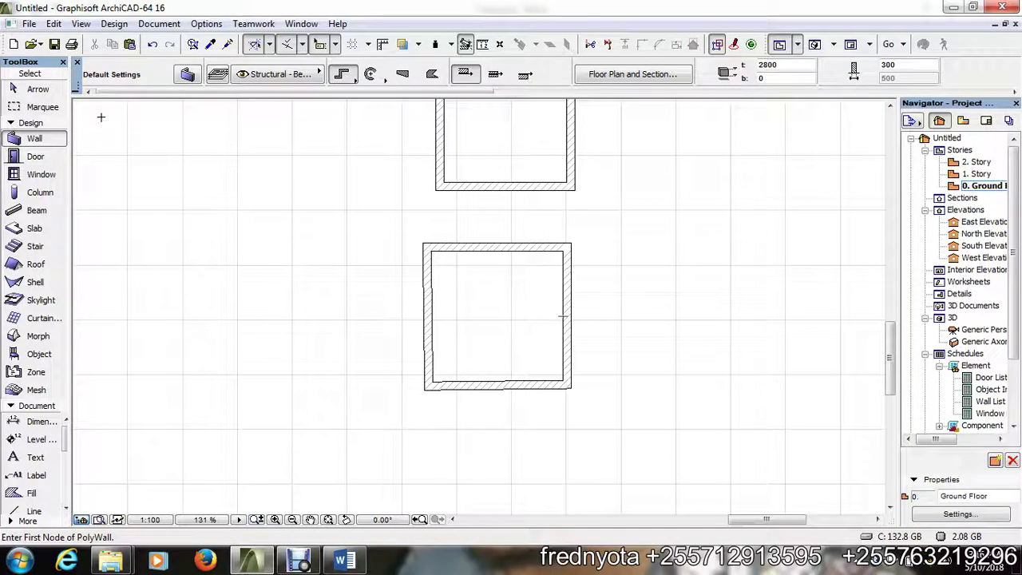
click(37, 156)
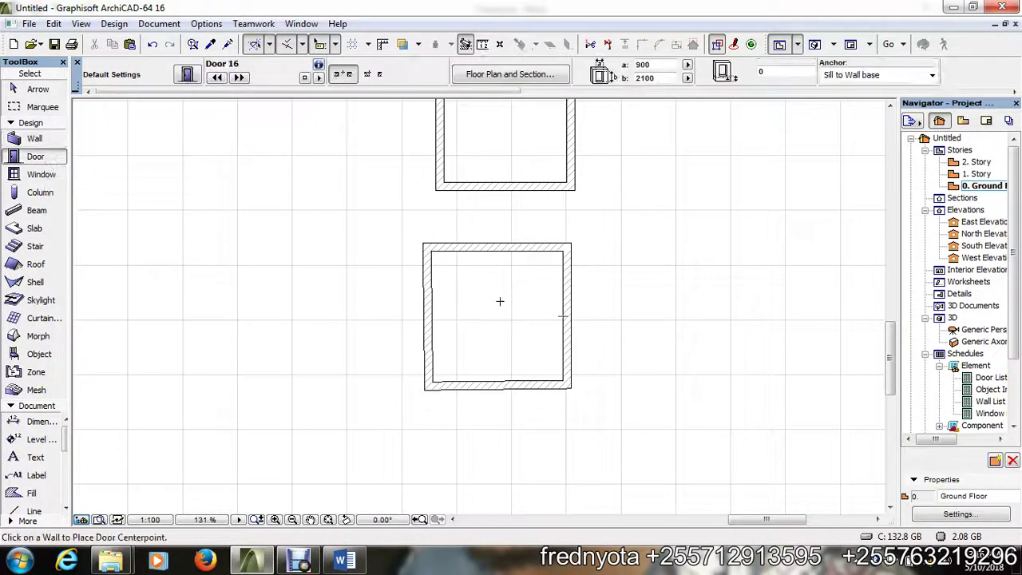
click(566, 316)
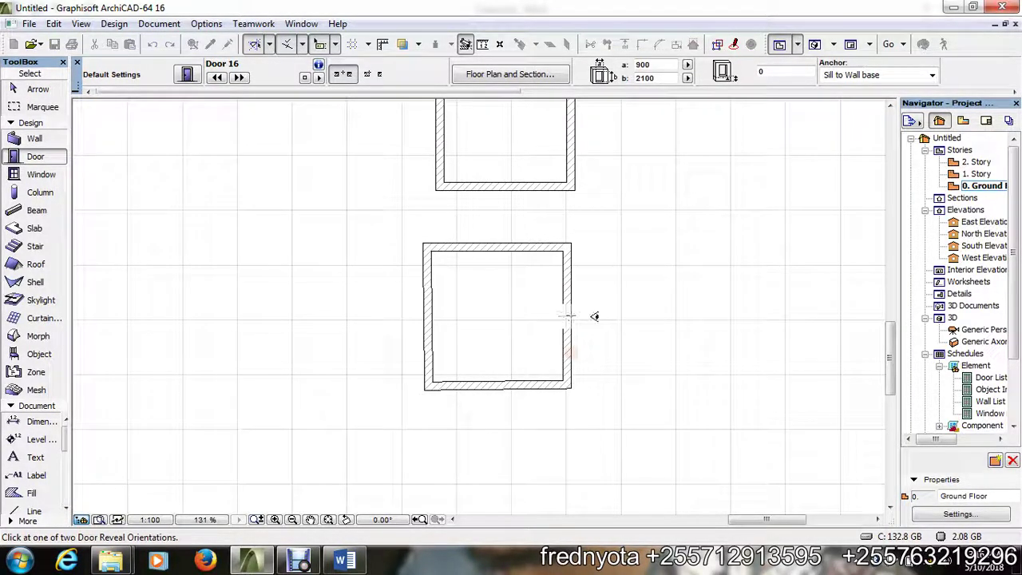
click(469, 279)
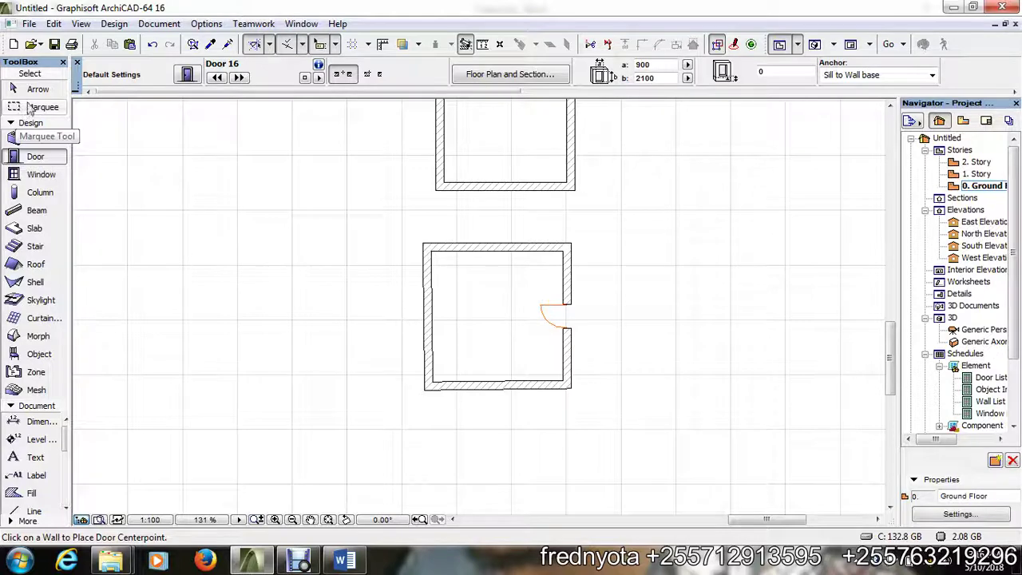
click(25, 93)
drag(397, 224, 628, 412)
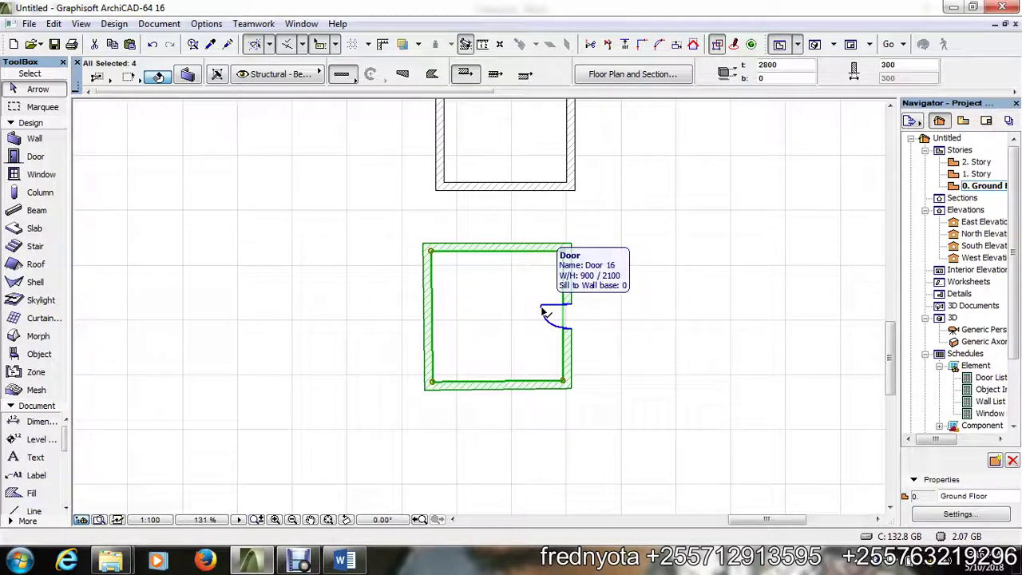
- Mirror the lower room's four walls across its right wall with Ctrl+M, deselect, then show Word
key(ctrl+m)
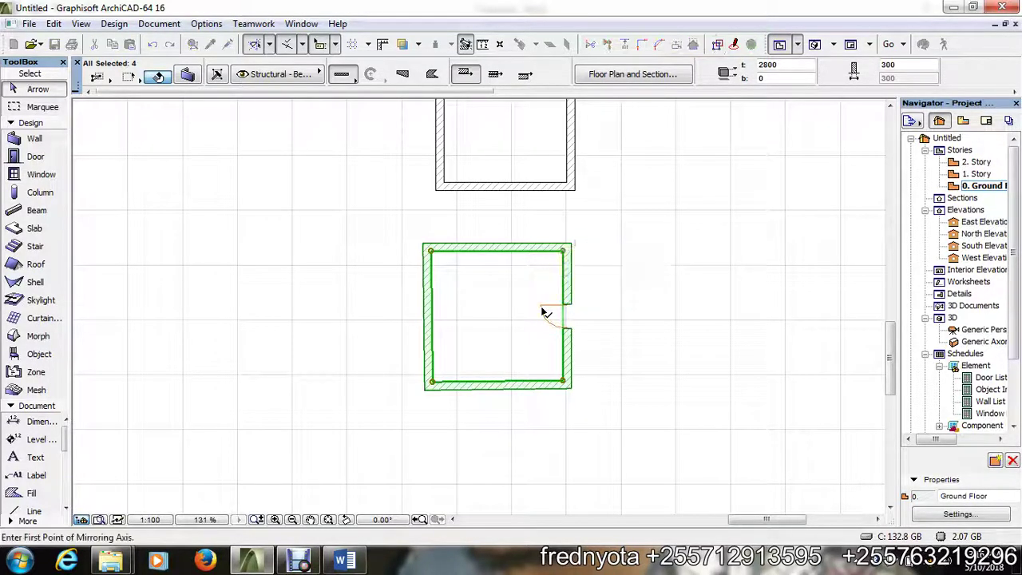
click(571, 245)
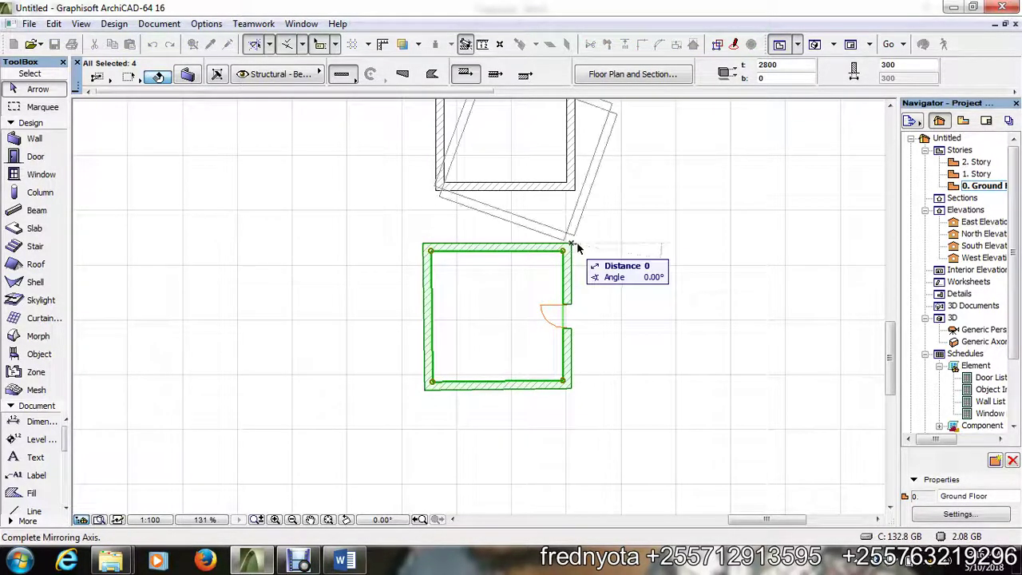
click(574, 387)
click(548, 412)
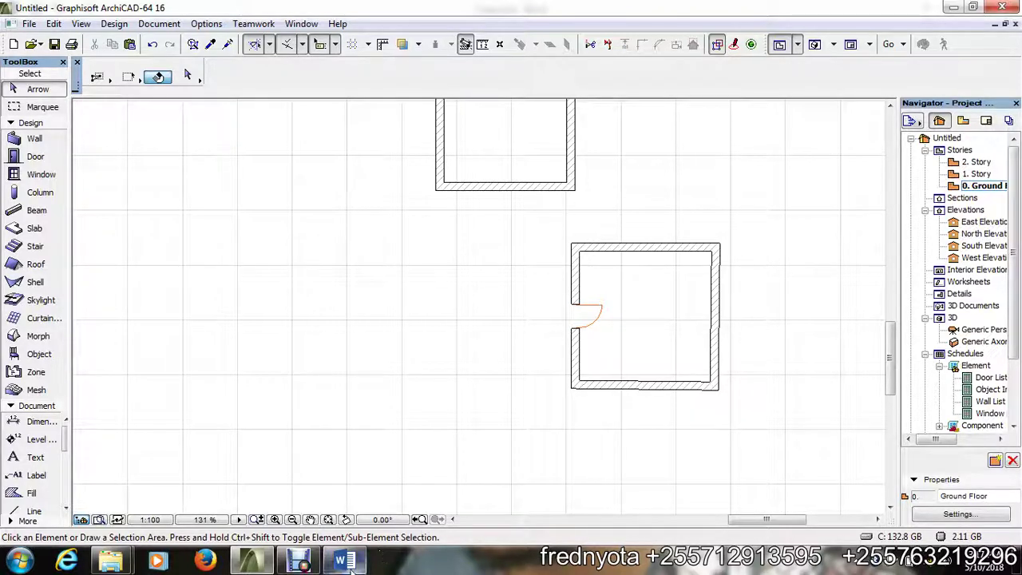
click(254, 563)
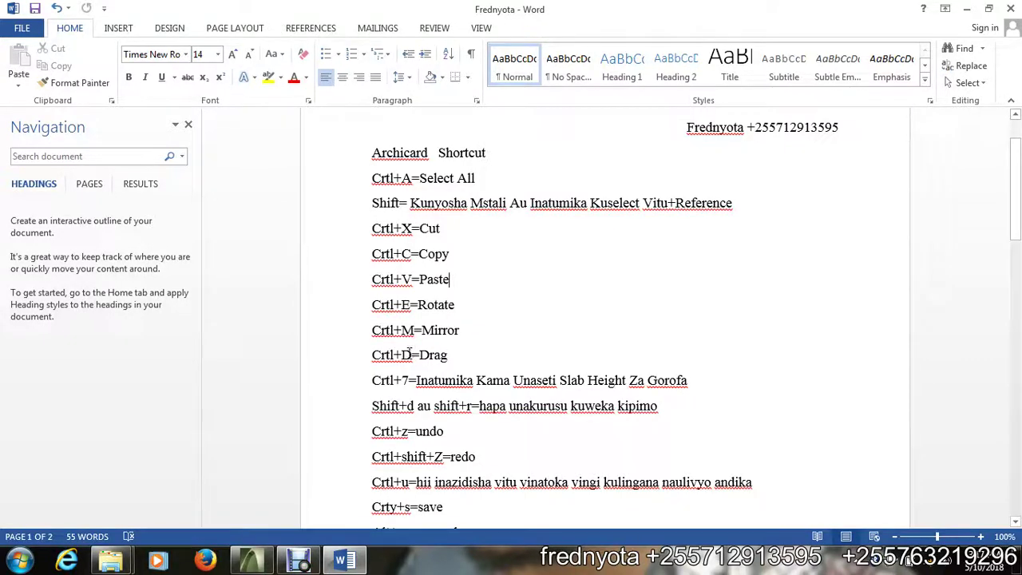
click(249, 561)
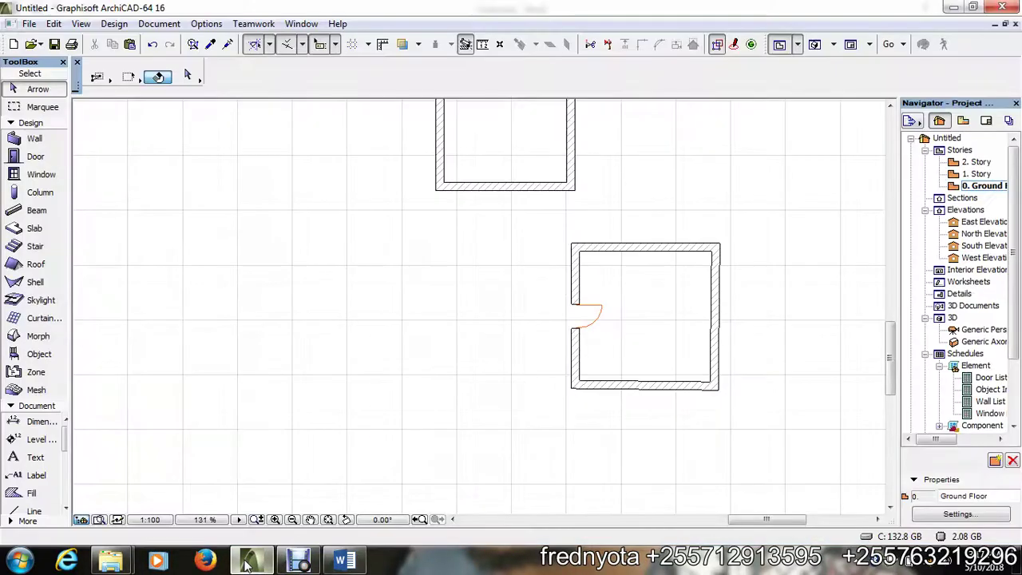
scroll(330, 347, down, 4)
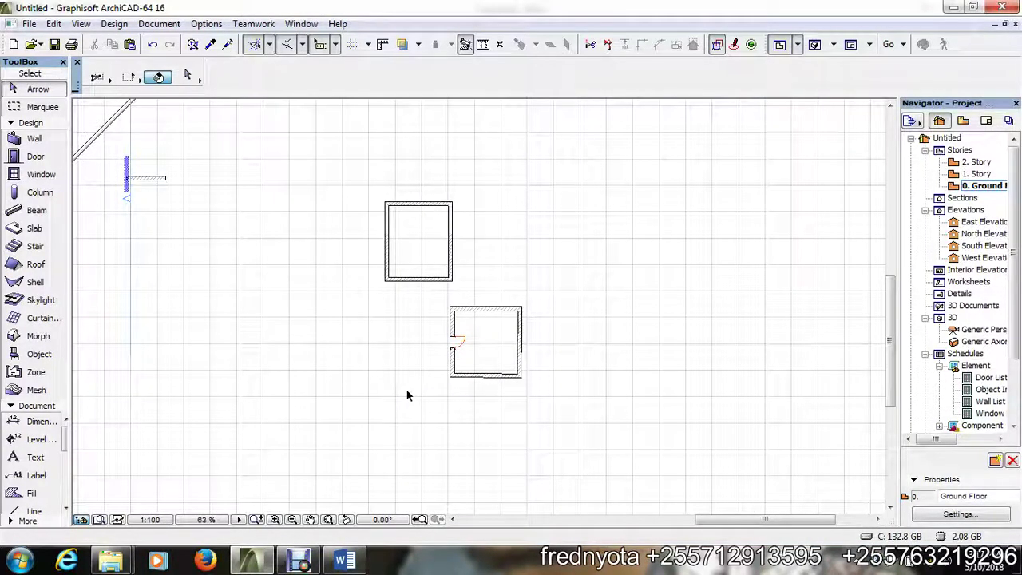
scroll(535, 322, up, 3)
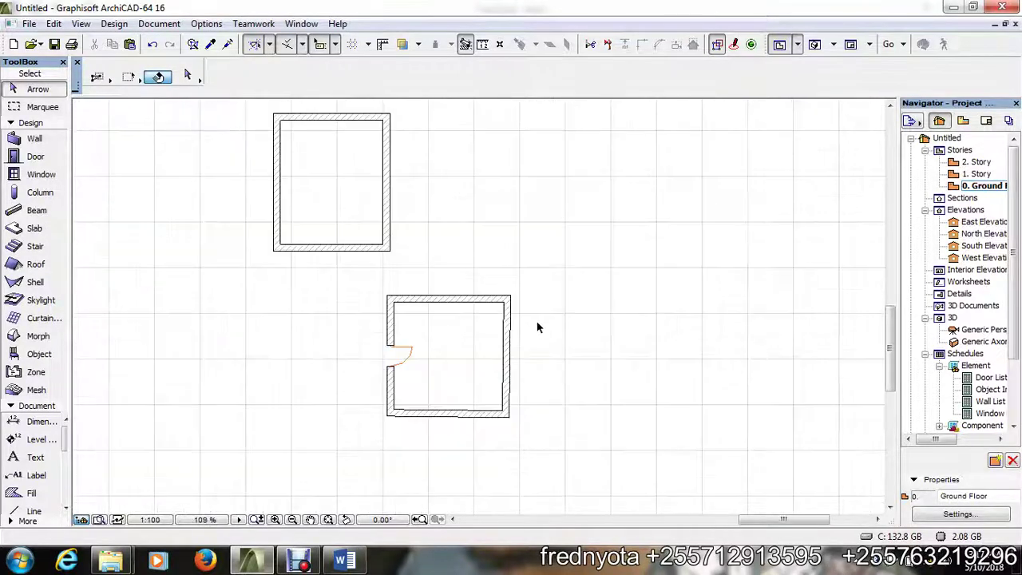
click(507, 355)
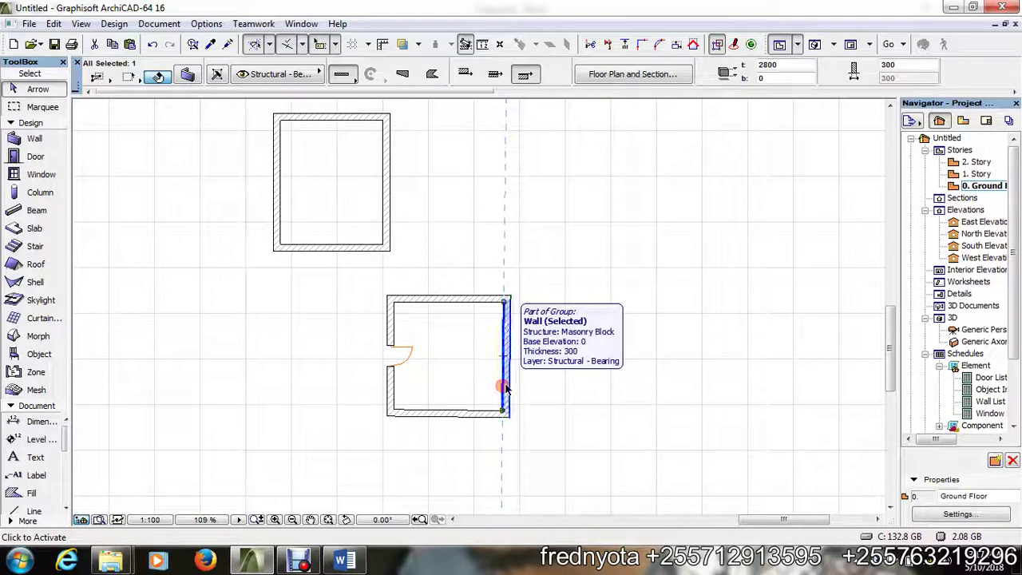
key(ctrl+d)
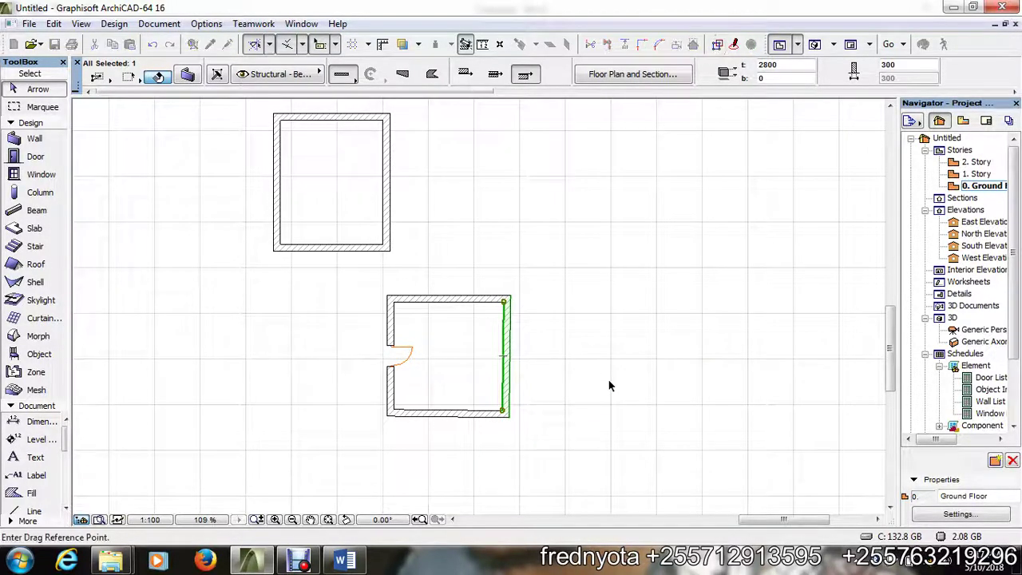
click(505, 356)
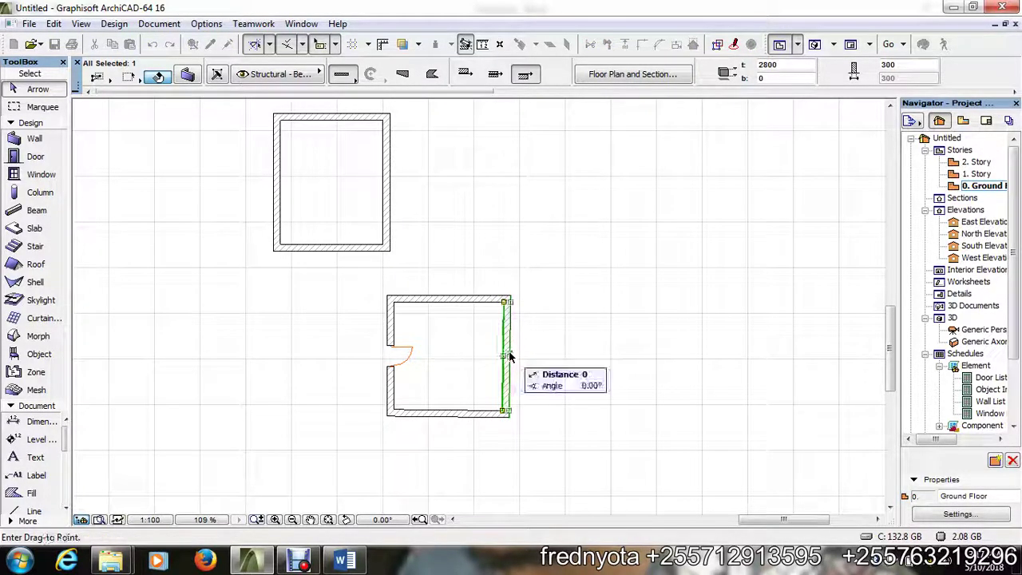
click(440, 356)
click(597, 358)
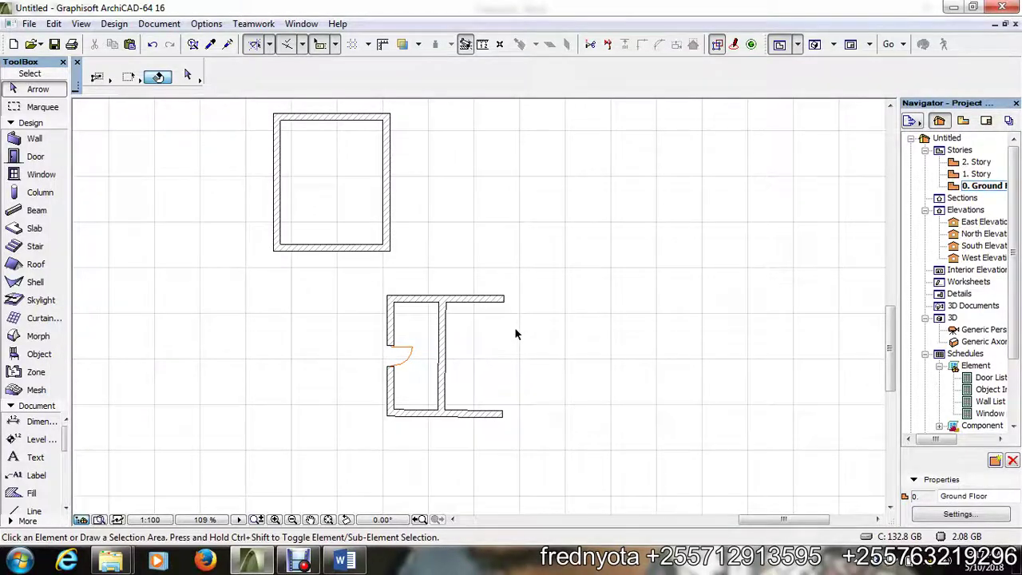
scroll(516, 330, down, 3)
scroll(455, 327, down, 4)
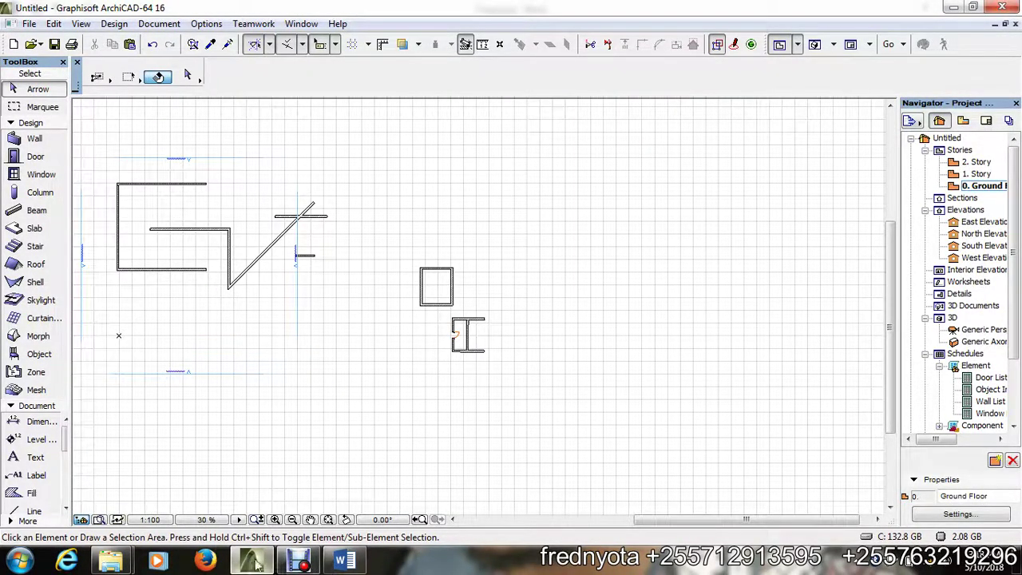
mouse_move(345, 563)
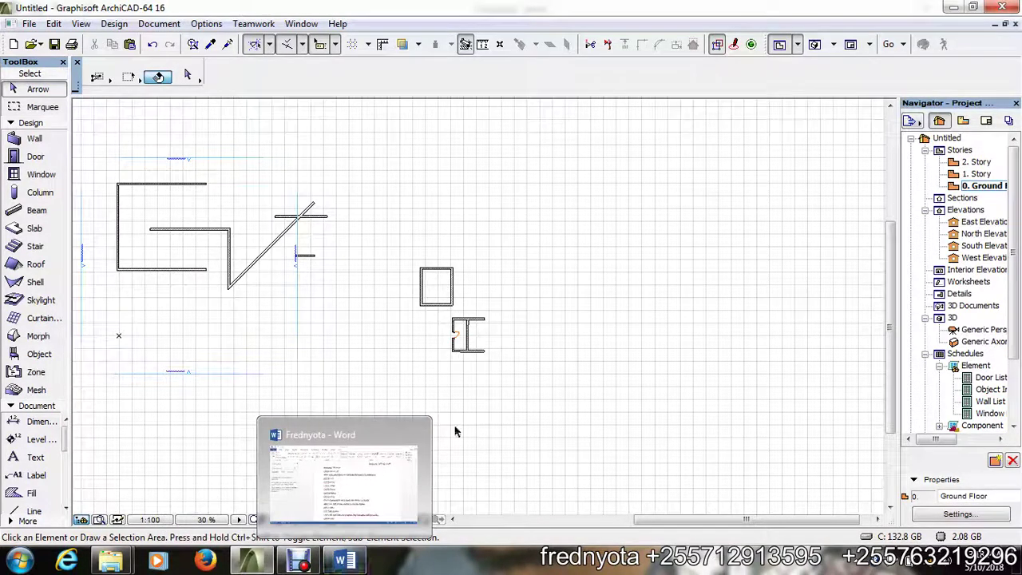
click(527, 370)
click(527, 370)
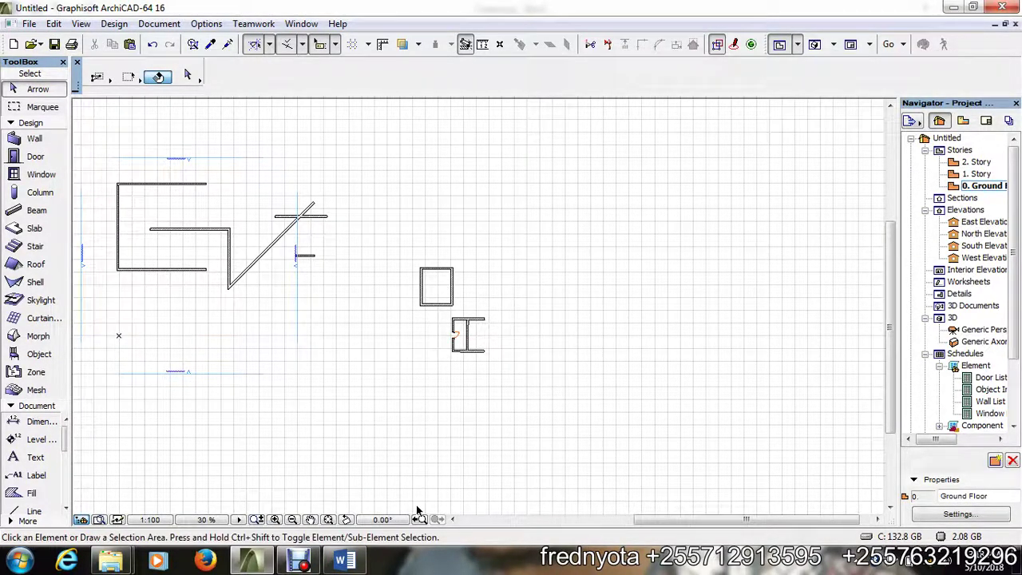
click(345, 561)
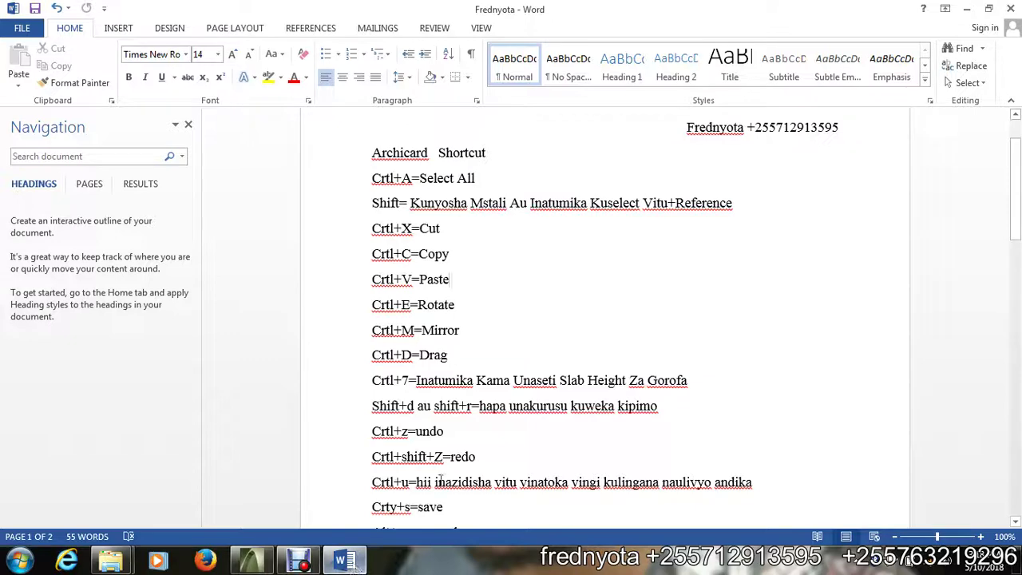
click(270, 563)
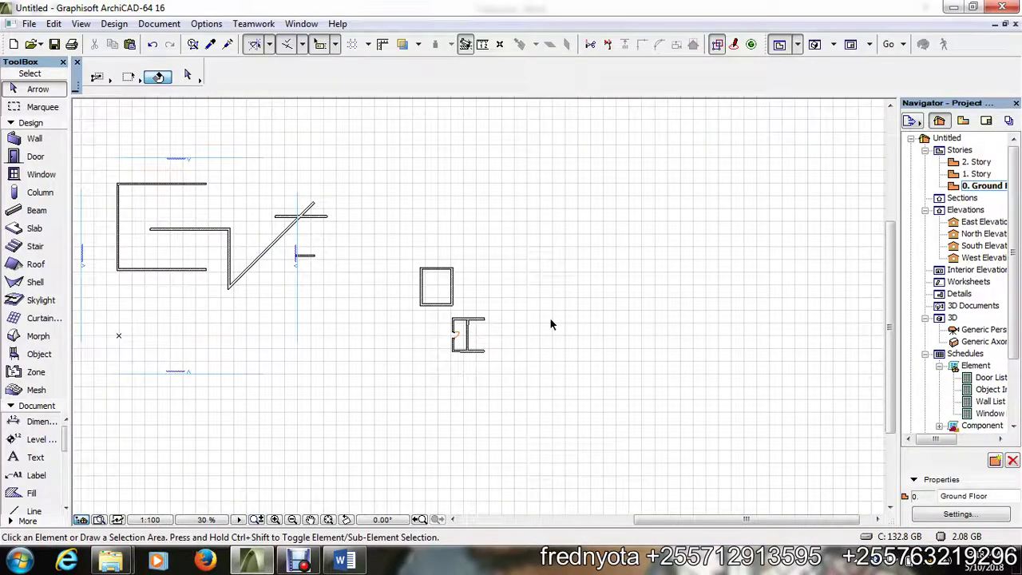
key(ctrl+z)
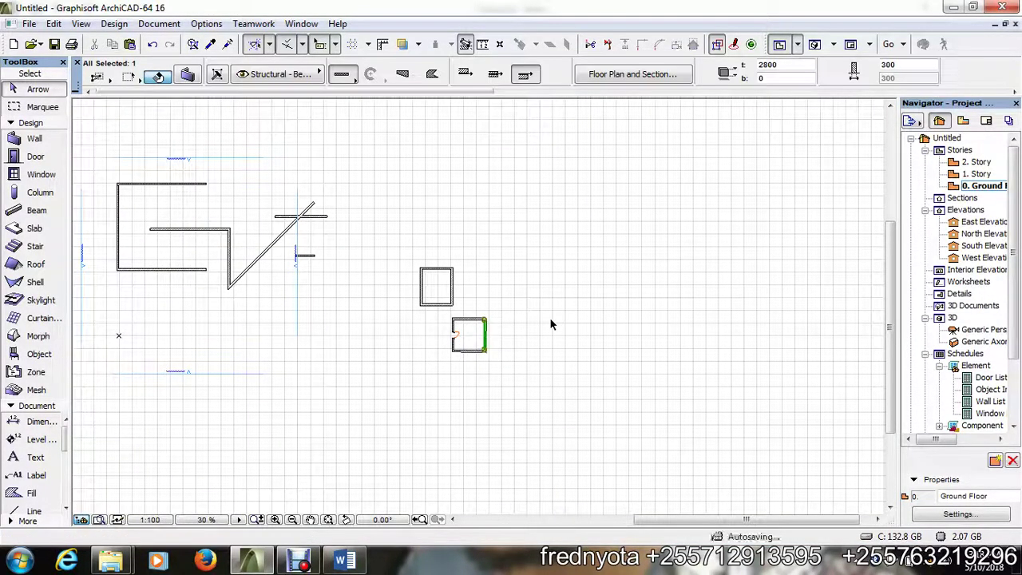
click(340, 562)
- Scroll the Word list down to O=orbit, then return to ArchiCAD and open Story Settings with Ctrl+7
scroll(392, 389, down, 1)
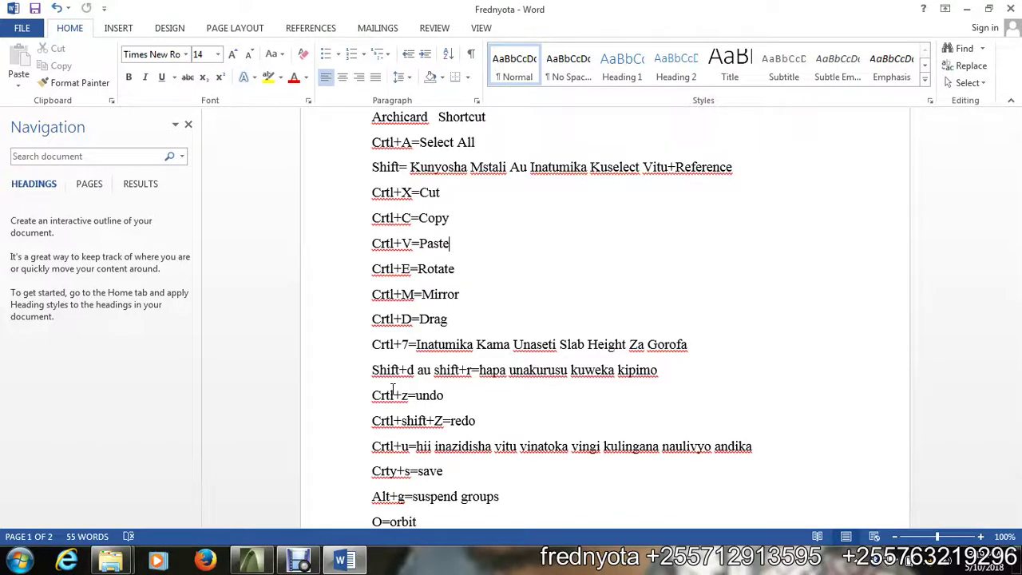
click(266, 564)
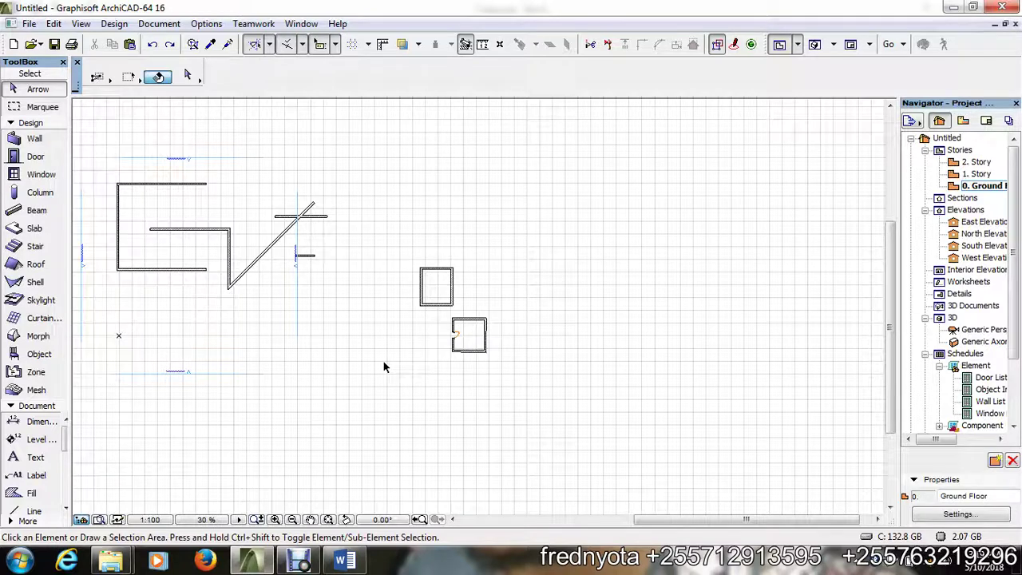
key(ctrl+7)
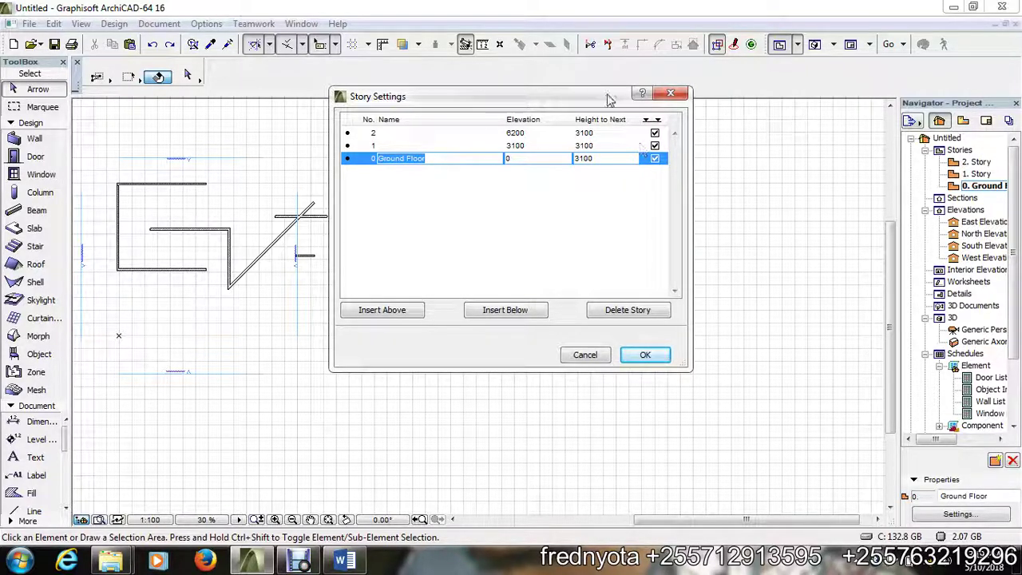
- Insert a story below Ground Floor named GROUND SLAB with Height to Next 150
drag(579, 99, 516, 138)
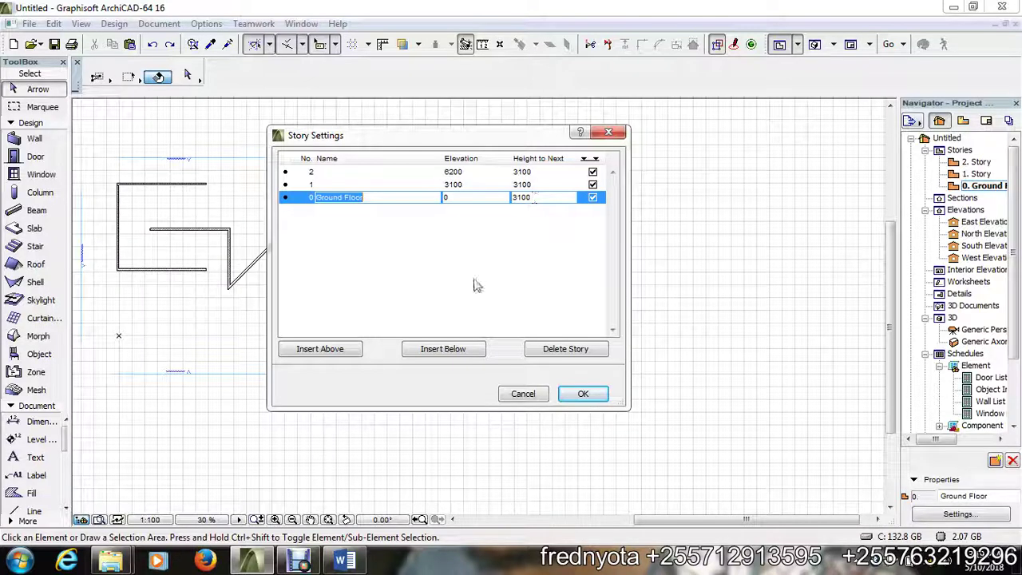
click(449, 351)
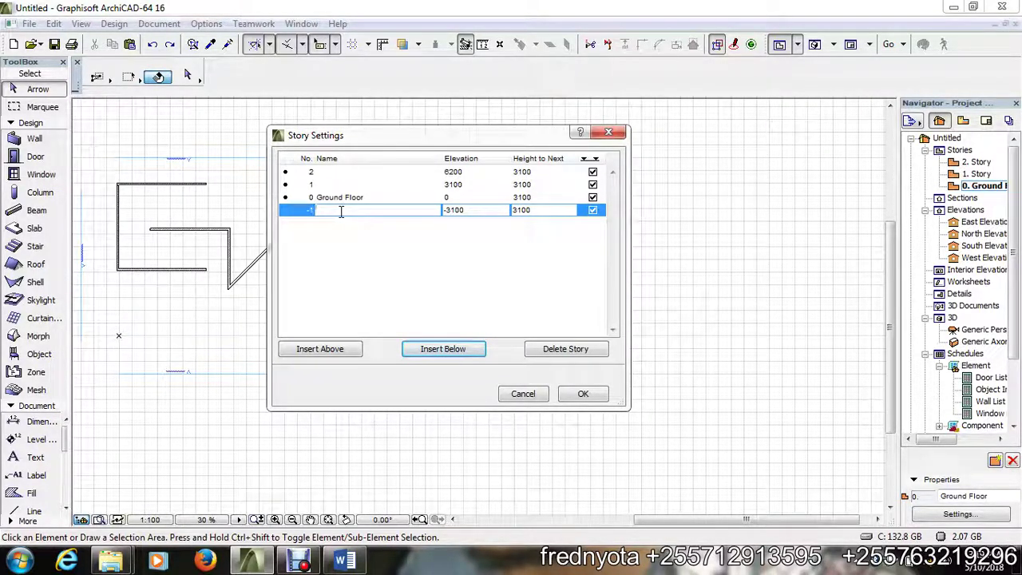
text(GROUND S)
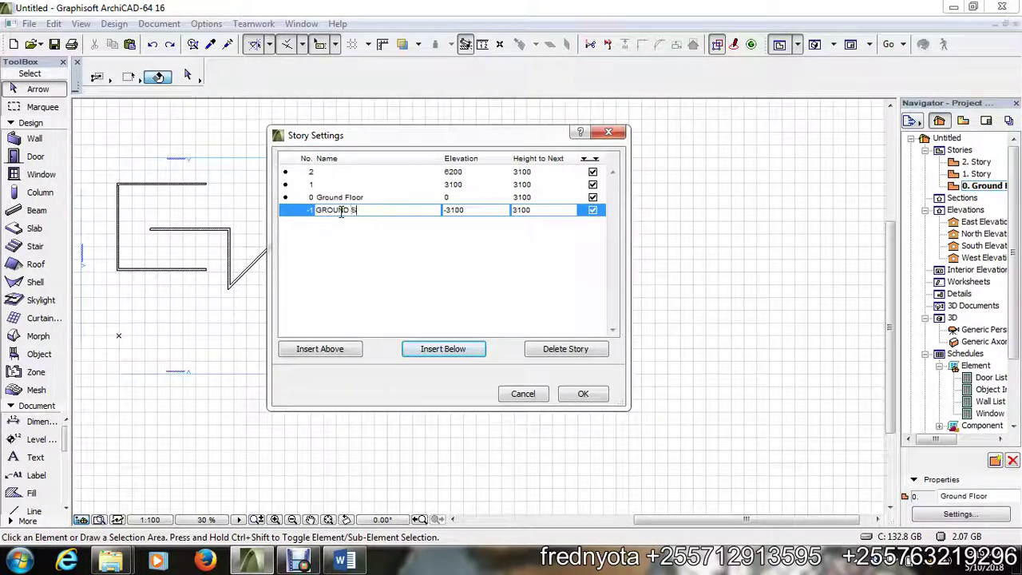
text(LAB)
click(515, 208)
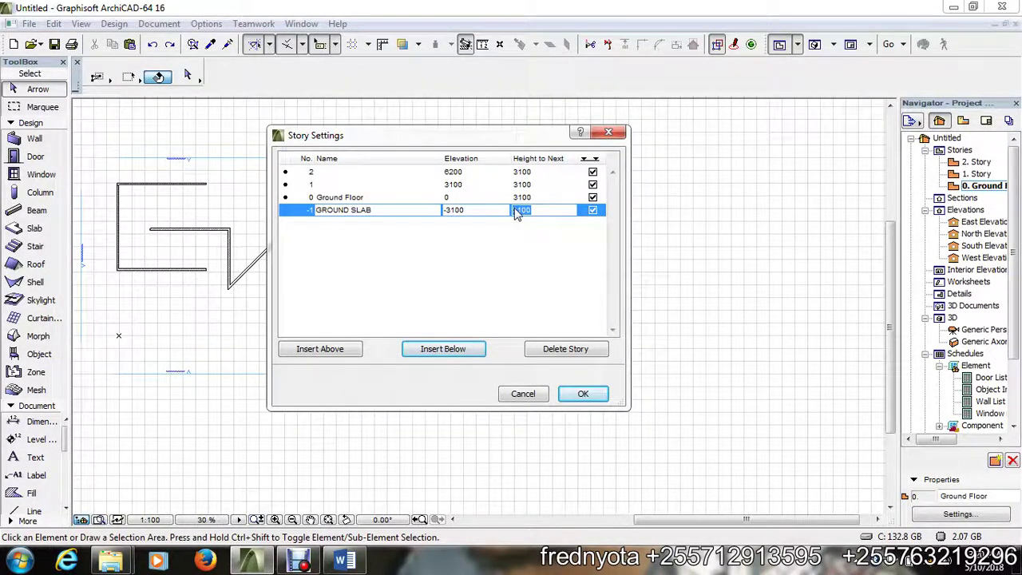
text(150)
key(Tab)
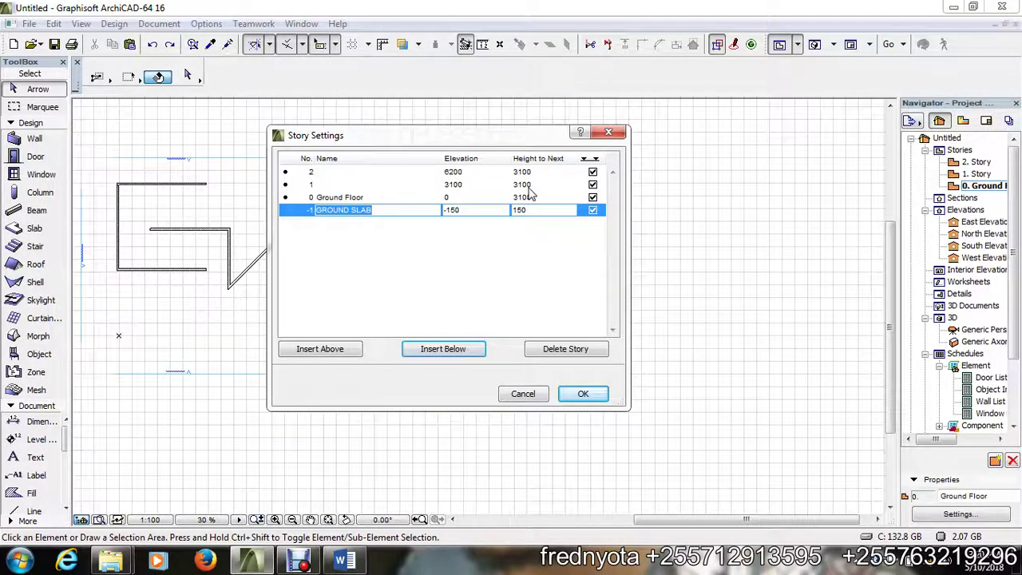
- Set story 1's Height to Next to 150 and name it 1 SLAB
click(535, 185)
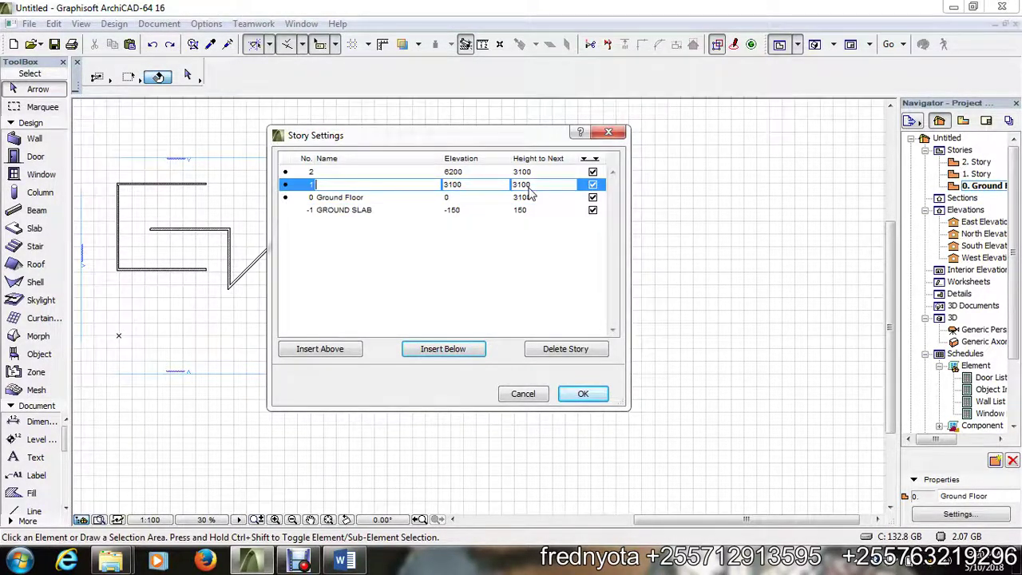
drag(542, 184, 513, 186)
text(150)
key(Tab)
text(F)
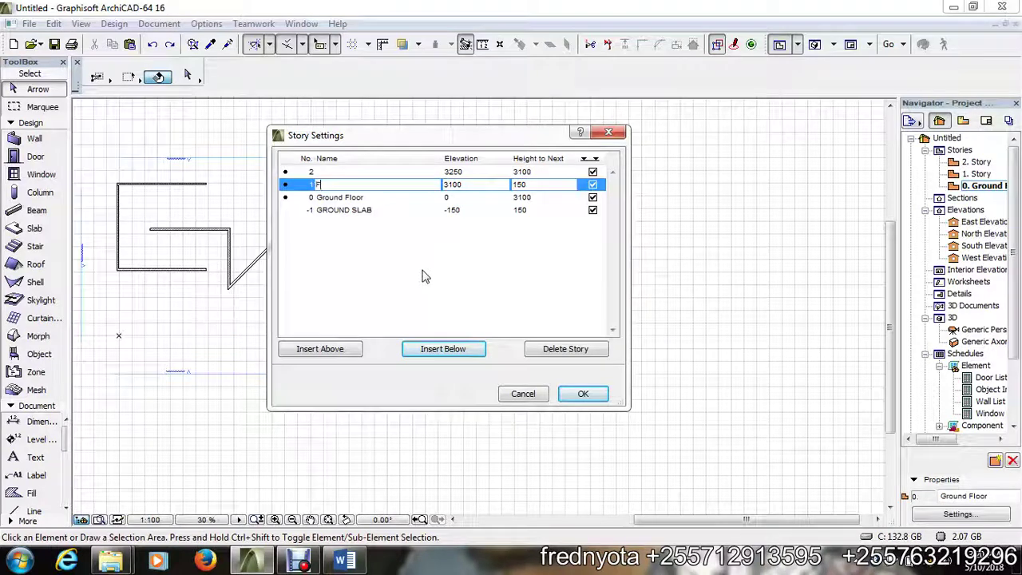
text(iST)
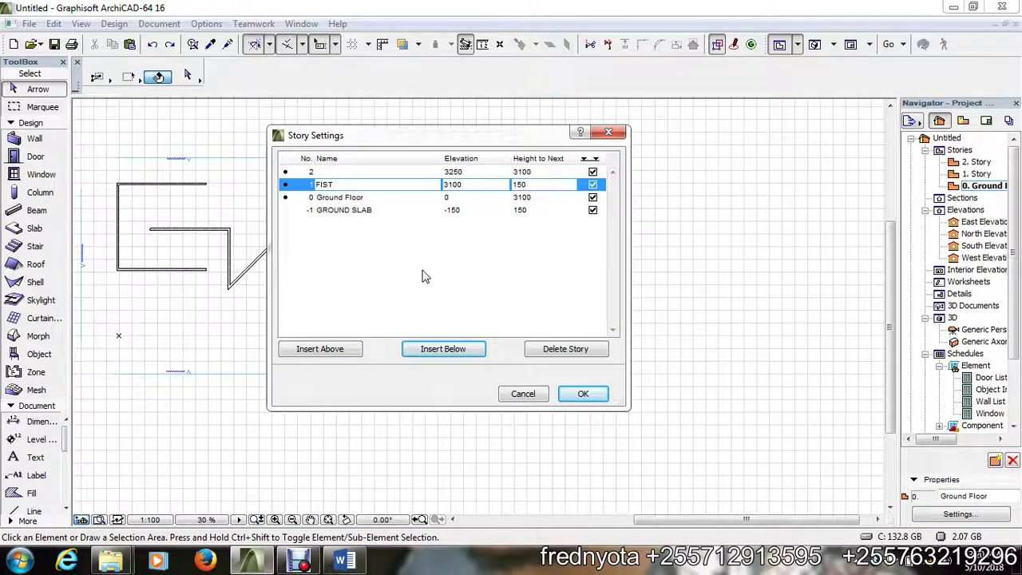
key(Left)
text(R)
key(End)
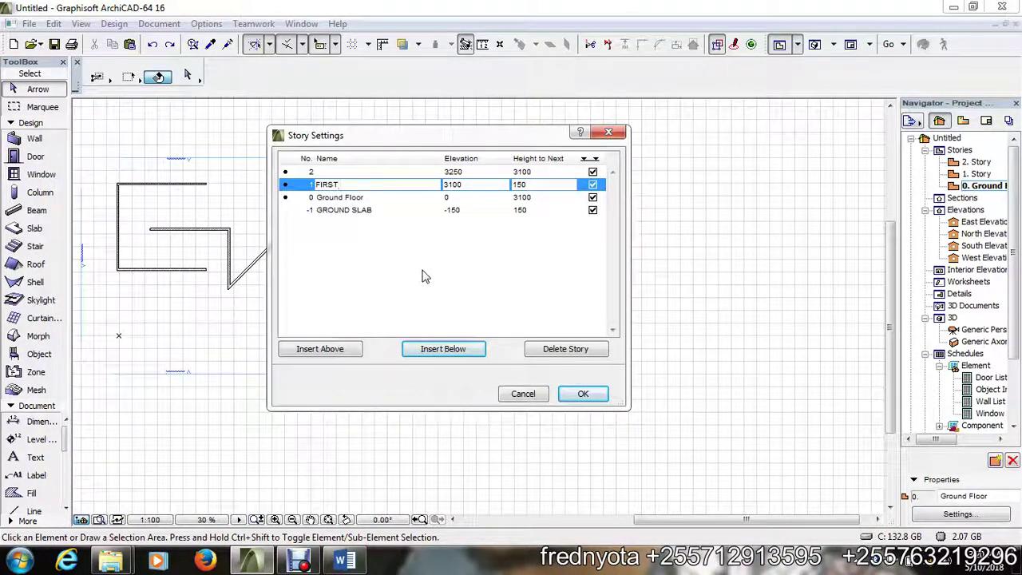
key(BackSpace)
key(BackSpace)
key(BackSpace)
key(BackSpace)
key(BackSpace)
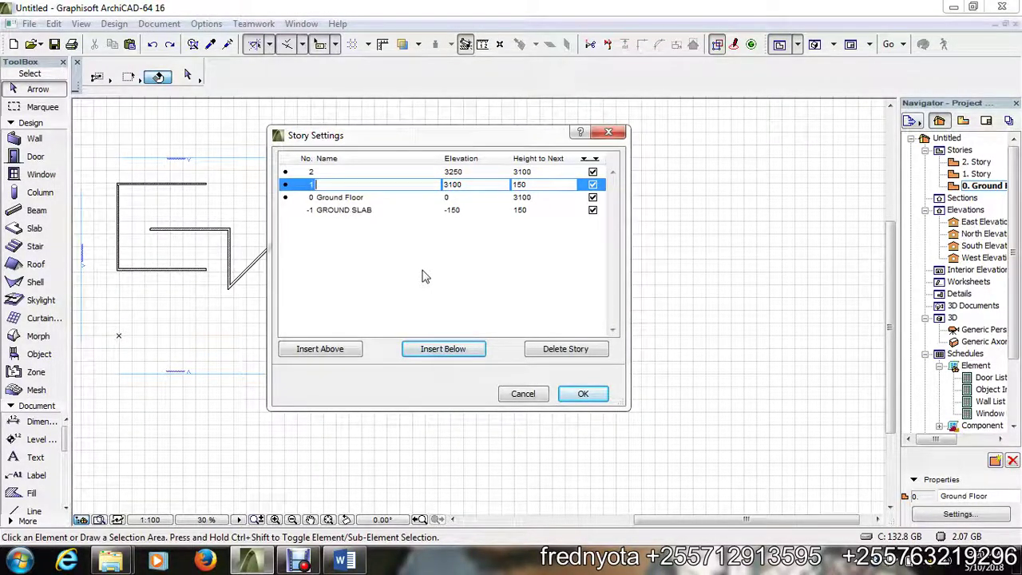
text(1)
text(SLAB)
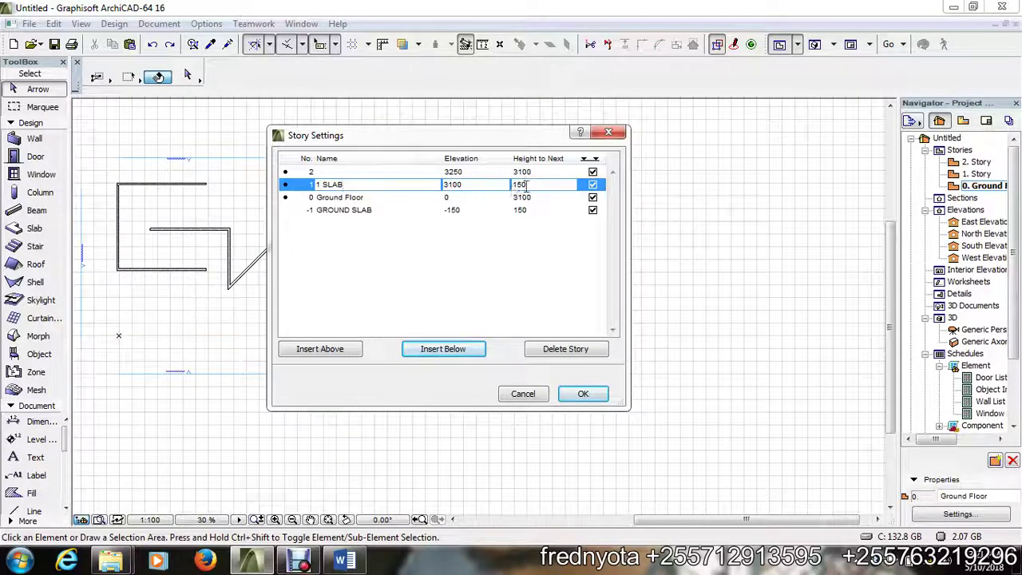
key(Return)
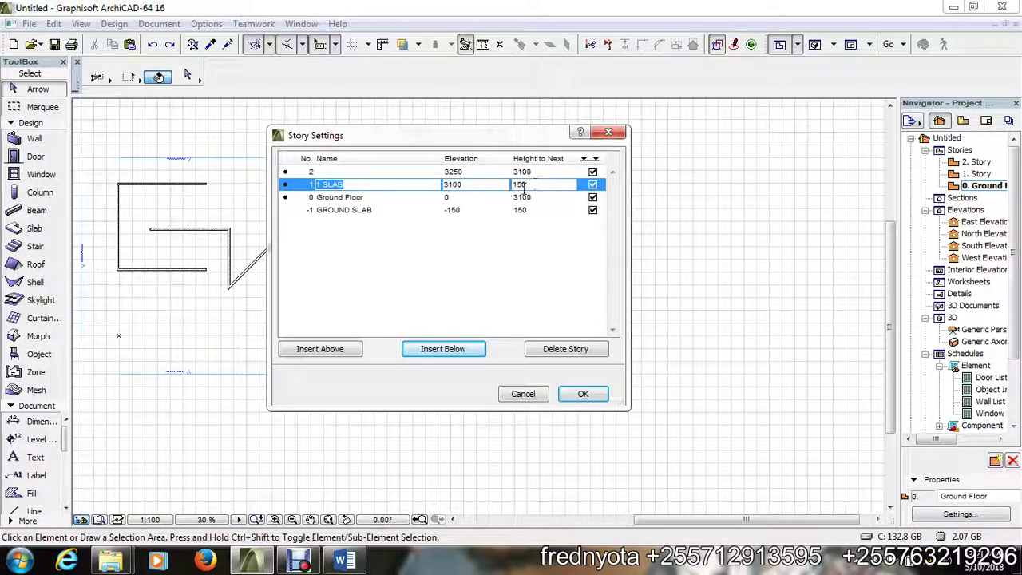
- Rename story 2 to 1 FLOOR
click(335, 173)
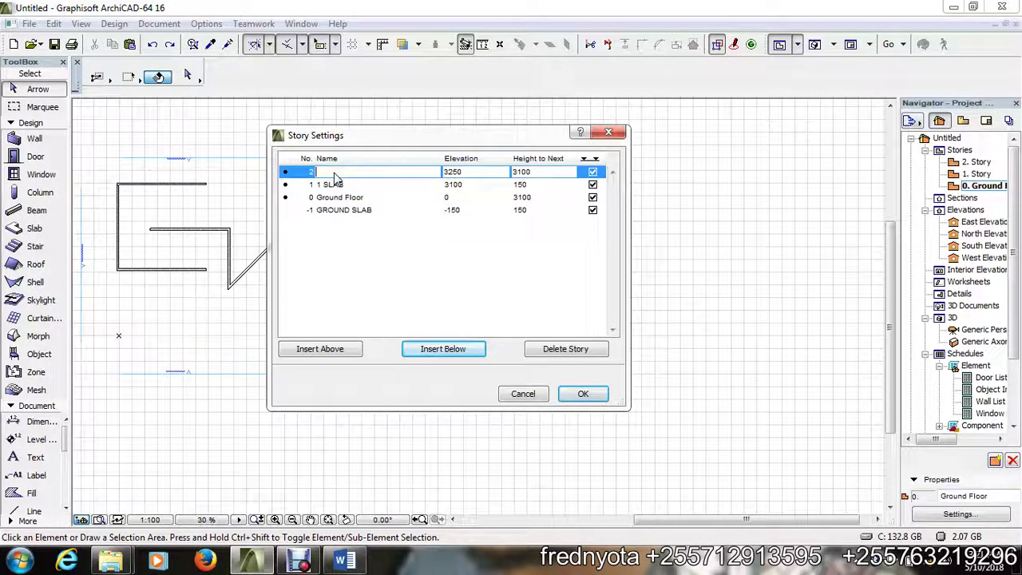
text(1 FLO)
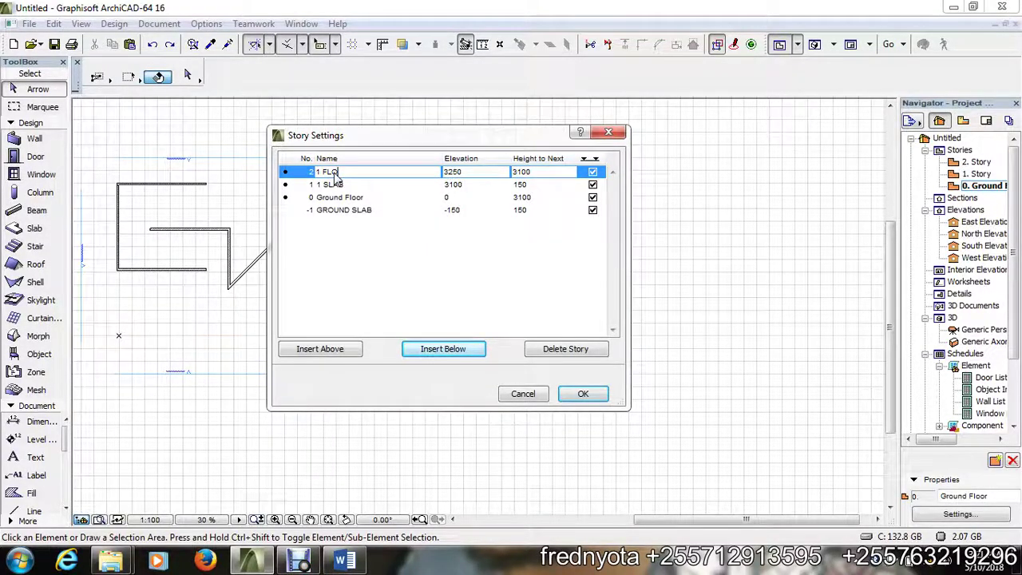
key(BackSpace)
text(OOR)
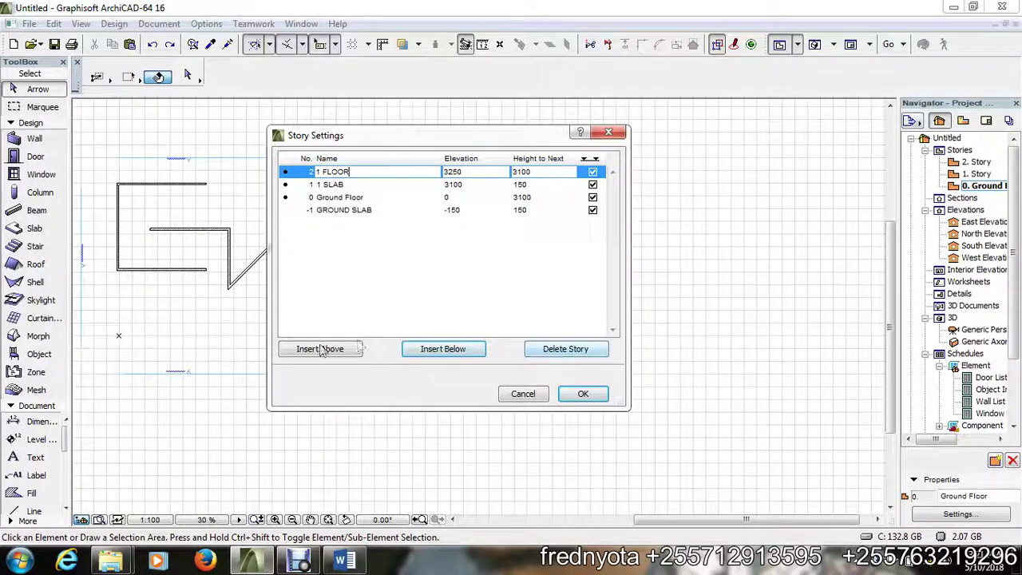
- Insert a story below 1 FLOOR, and give the top story height 150 and the name 2 SLAB
click(447, 351)
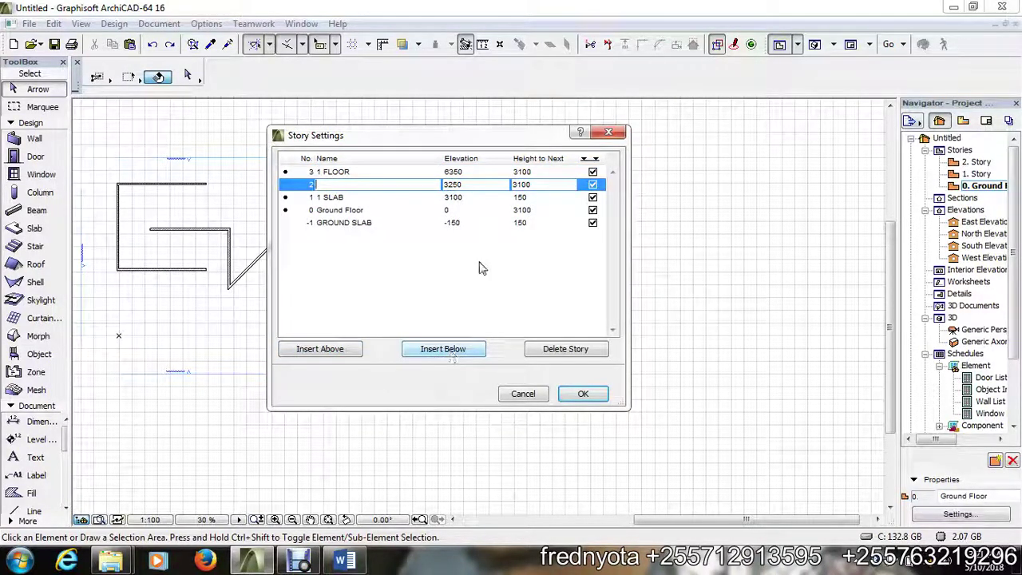
click(535, 171)
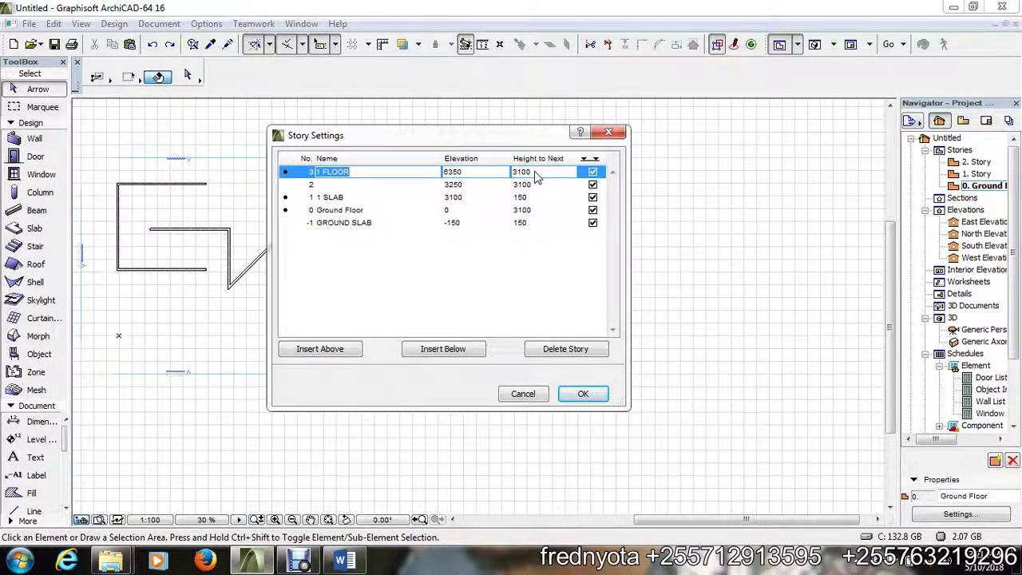
click(537, 174)
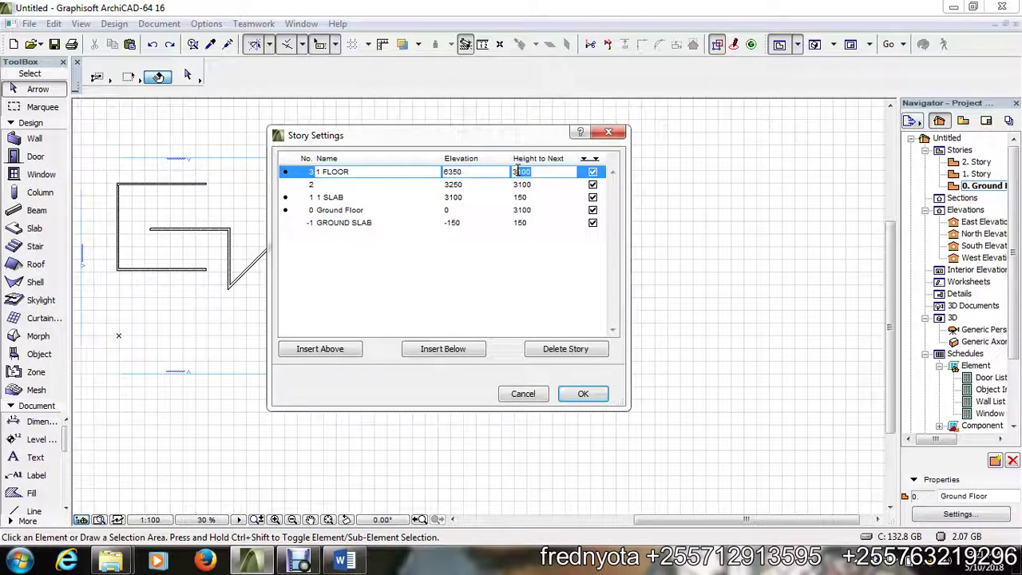
text(15)
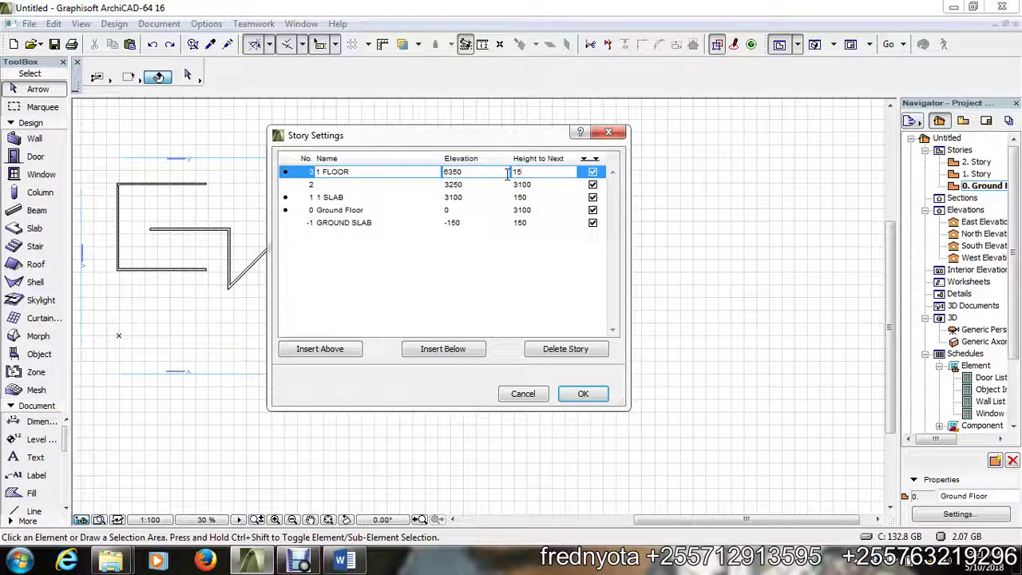
text(0)
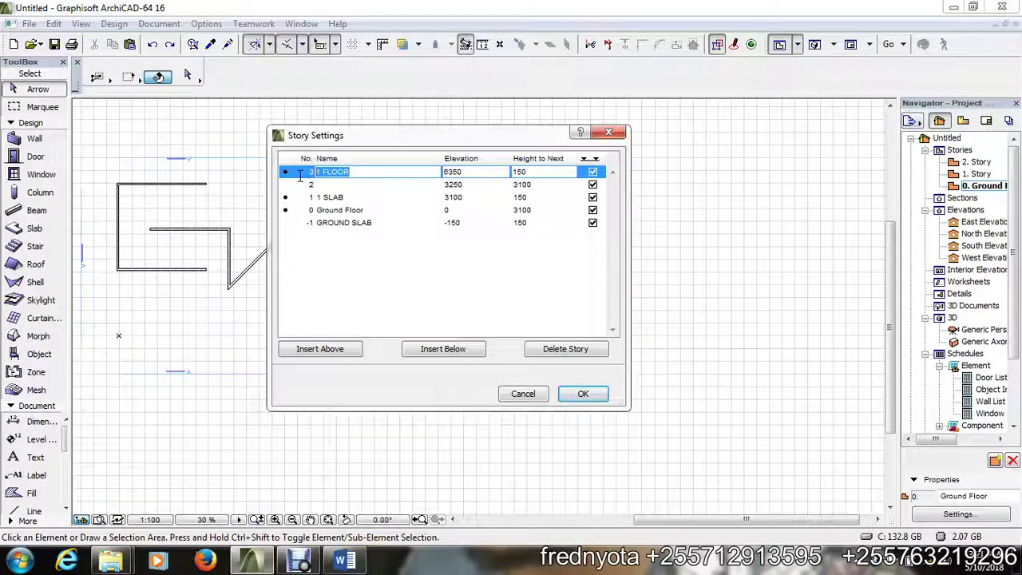
click(361, 174)
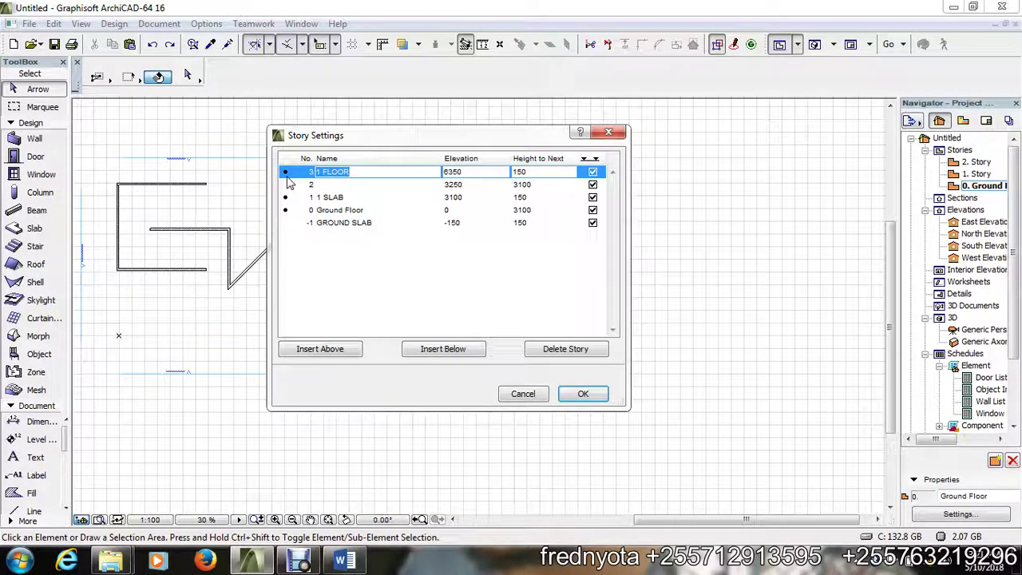
text(2)
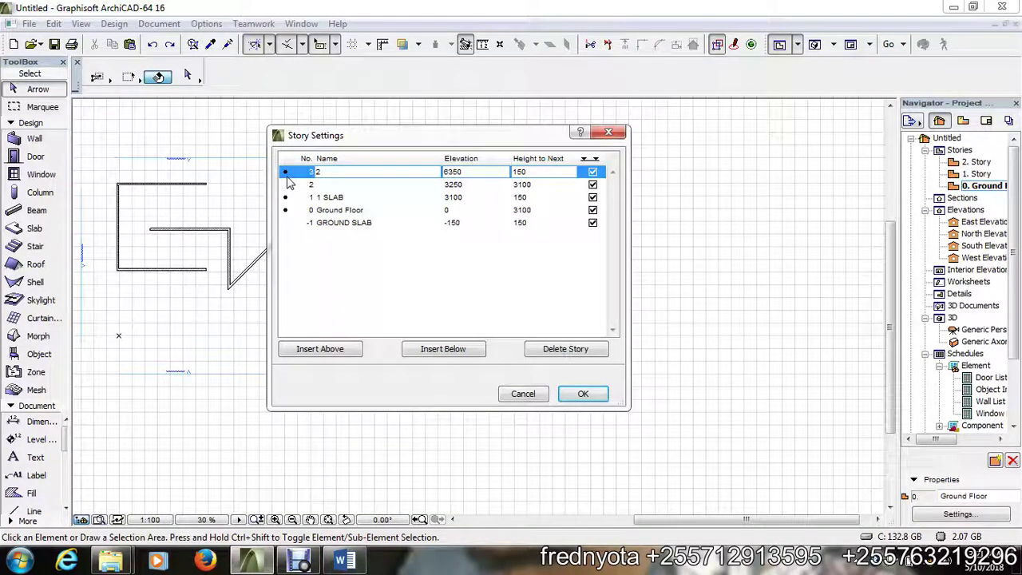
text( SLAB)
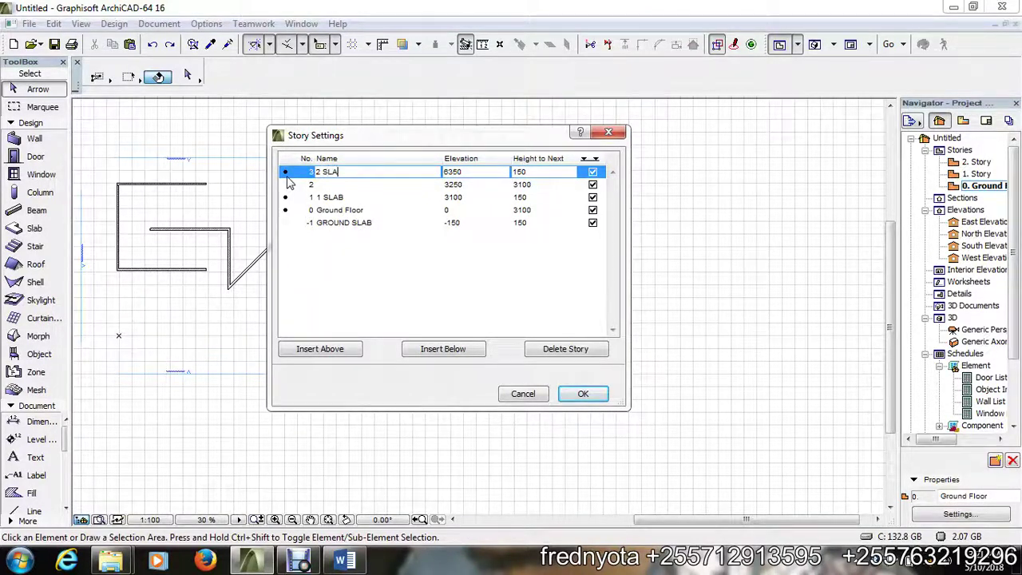
- Name the new story 2 I FLOOR
click(338, 185)
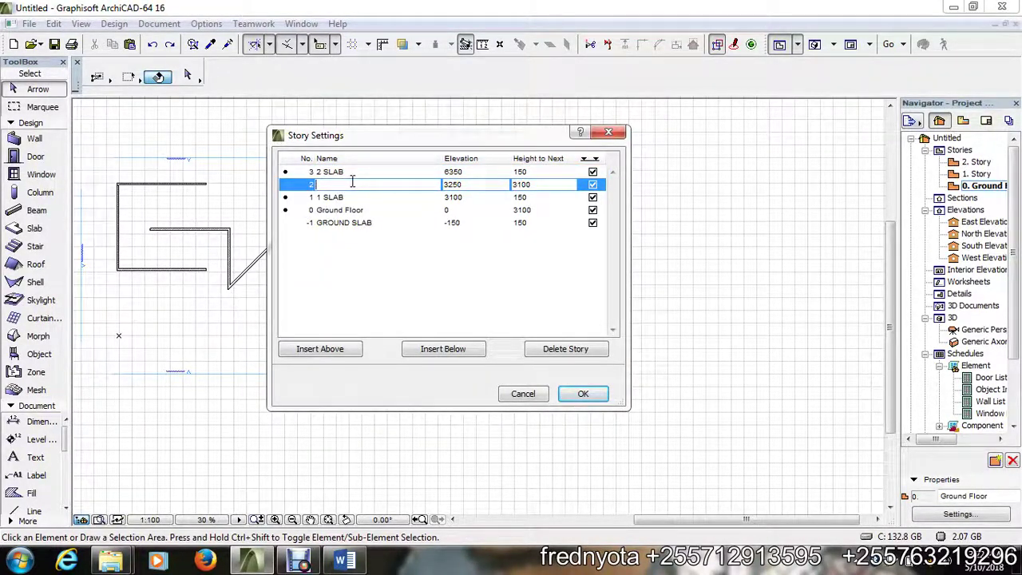
text(1)
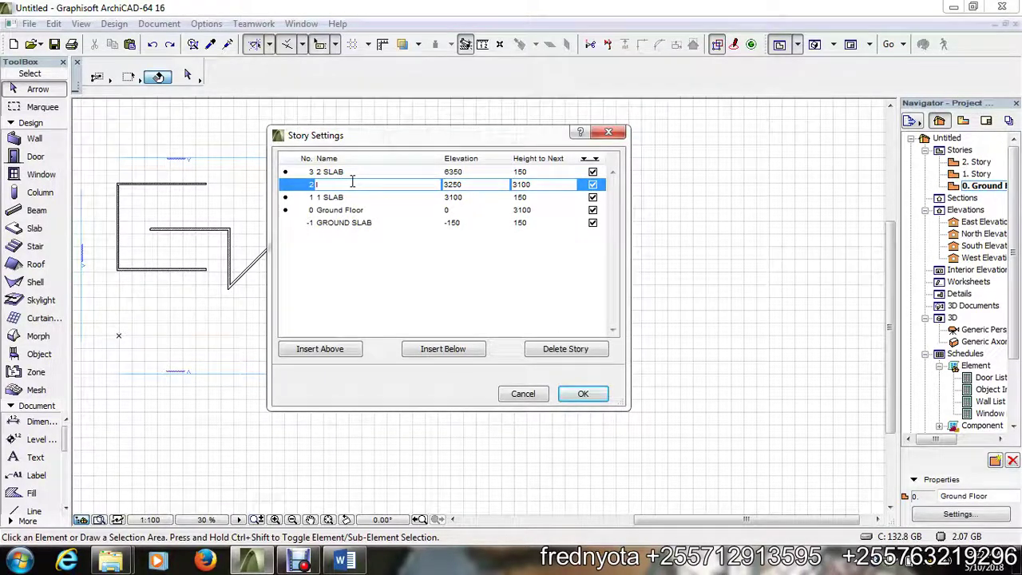
text(FRLL)
key(BackSpace)
key(BackSpace)
key(BackSpace)
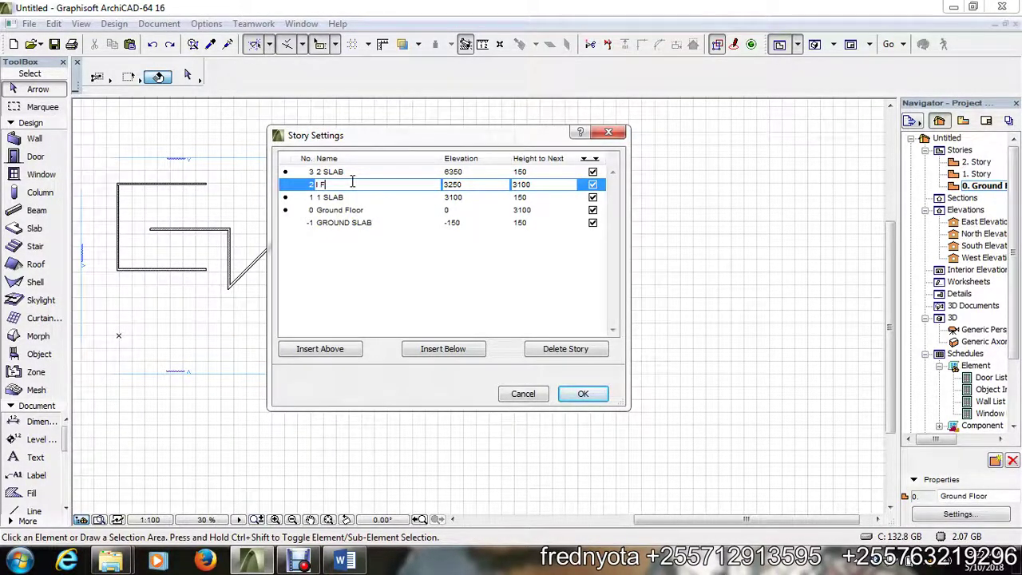
text(LOOR)
- Apply the story settings, briefly view the 2 SLAB story, then go back to Ground Floor
click(587, 393)
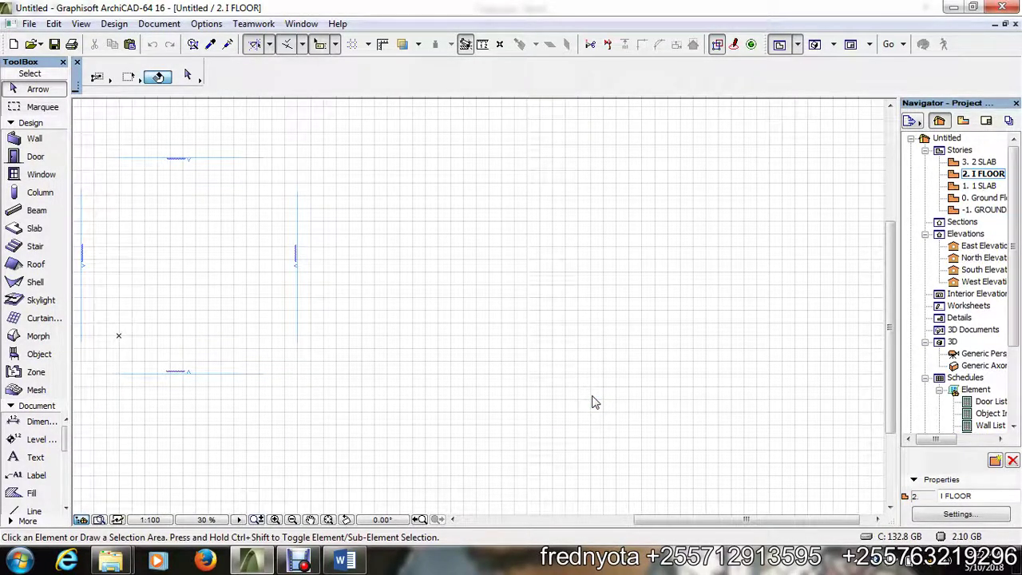
double_click(981, 162)
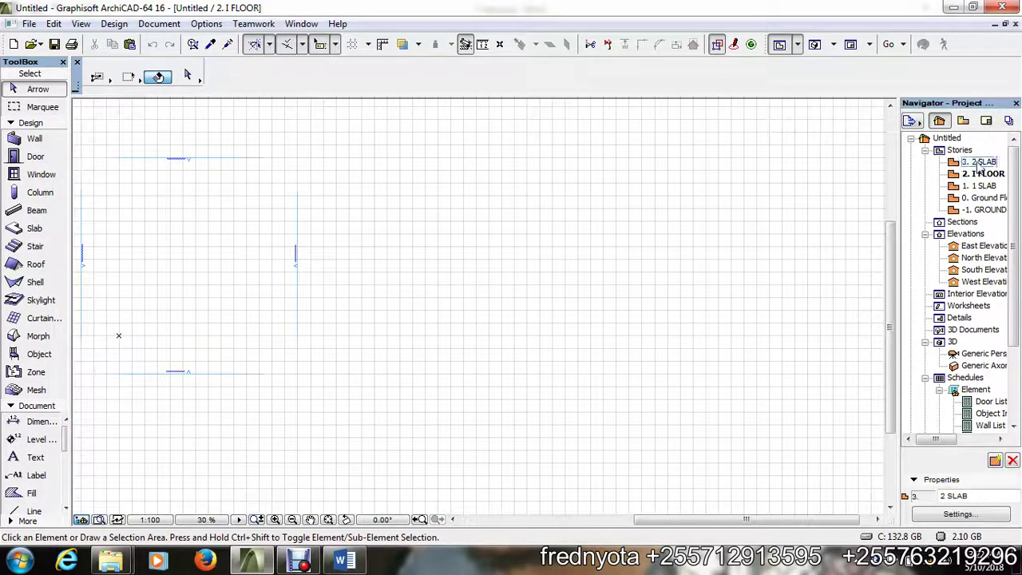
double_click(982, 198)
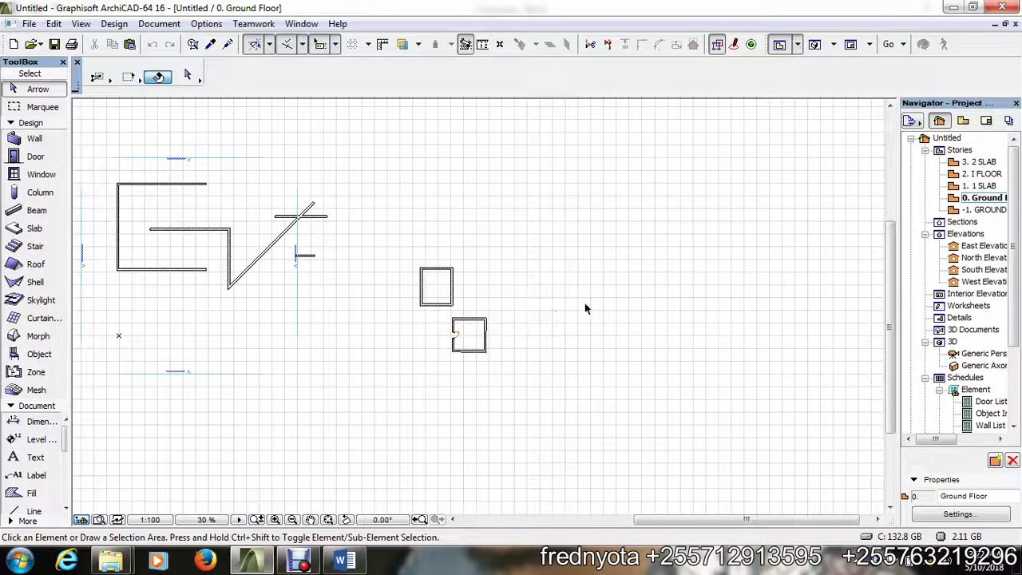
- Switch to Word, minimize it, and zoom into the Ground Floor plan
click(343, 561)
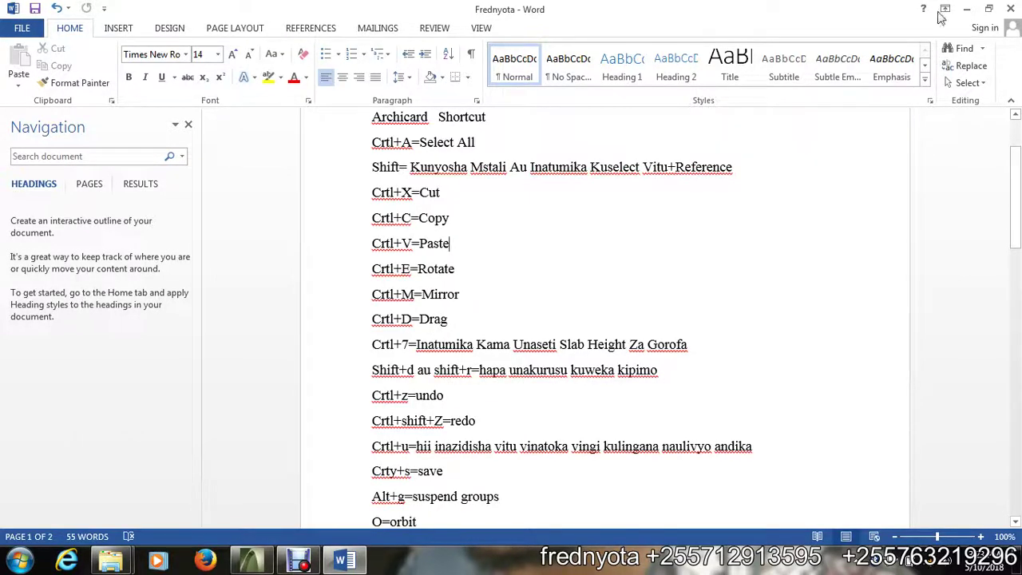
click(964, 8)
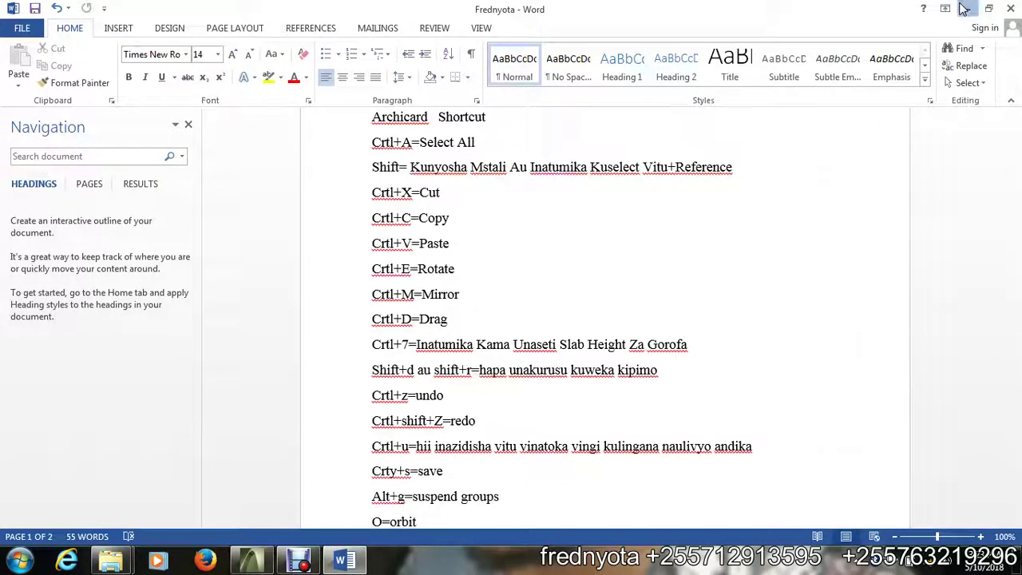
scroll(518, 300, up, 3)
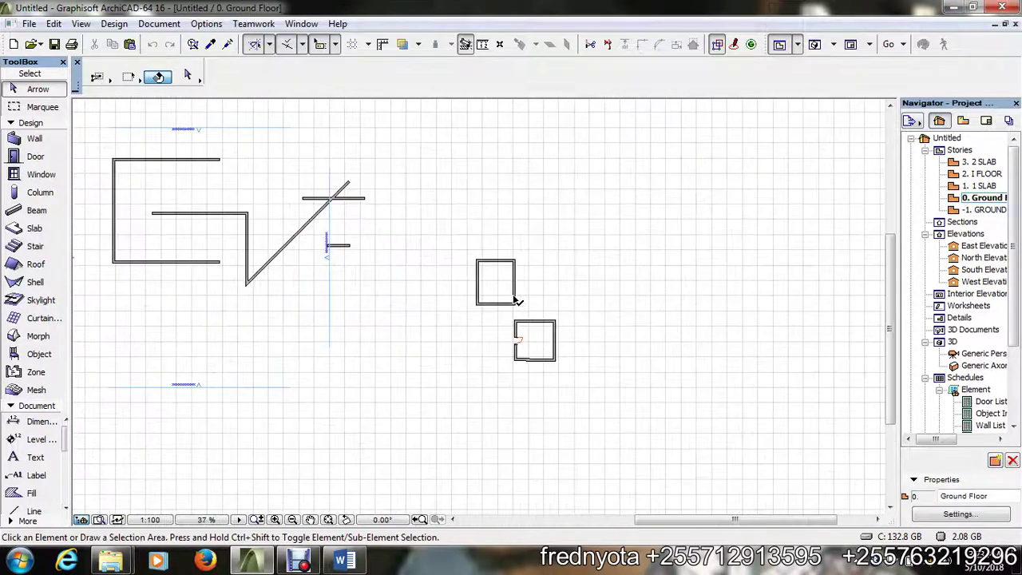
- Draw a horizontal polywall segment 38686 long, then cancel the overly long polywall
click(39, 142)
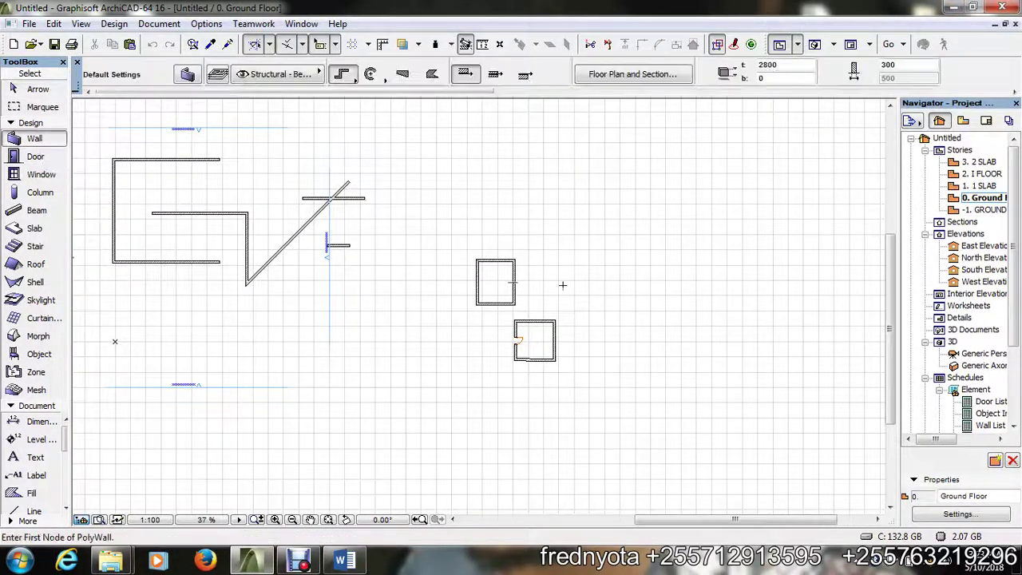
click(493, 201)
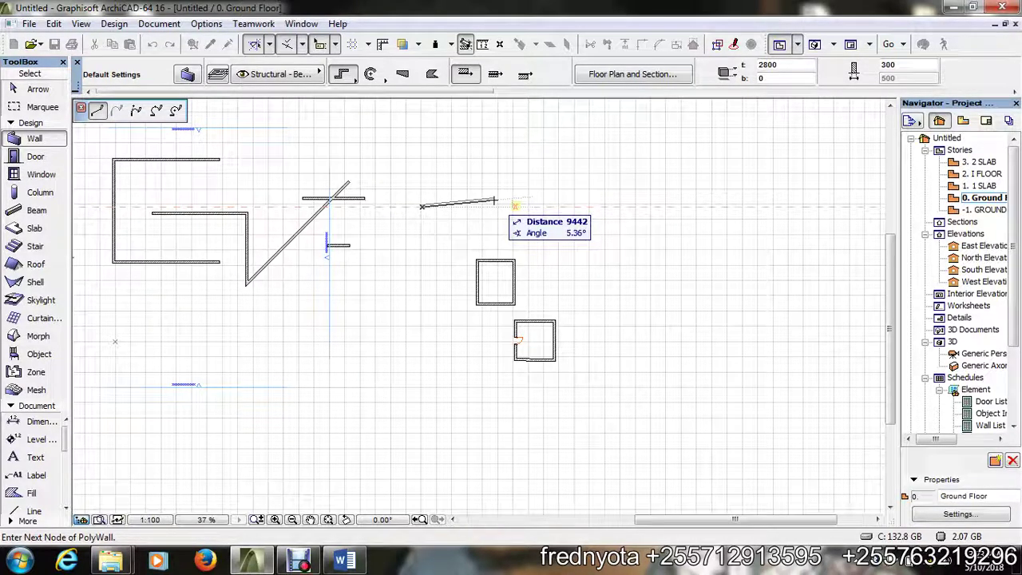
key(shift)
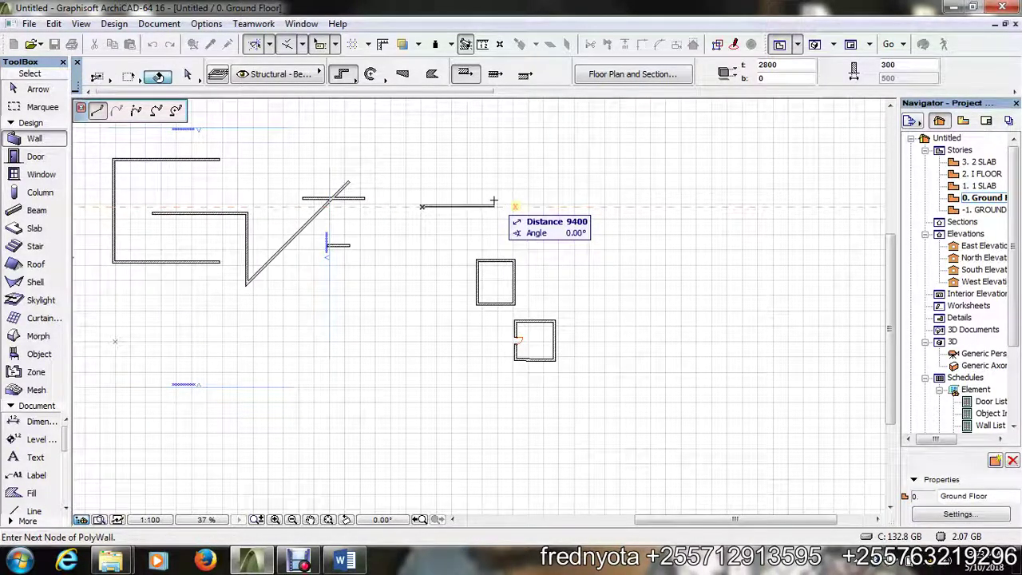
key(Tab)
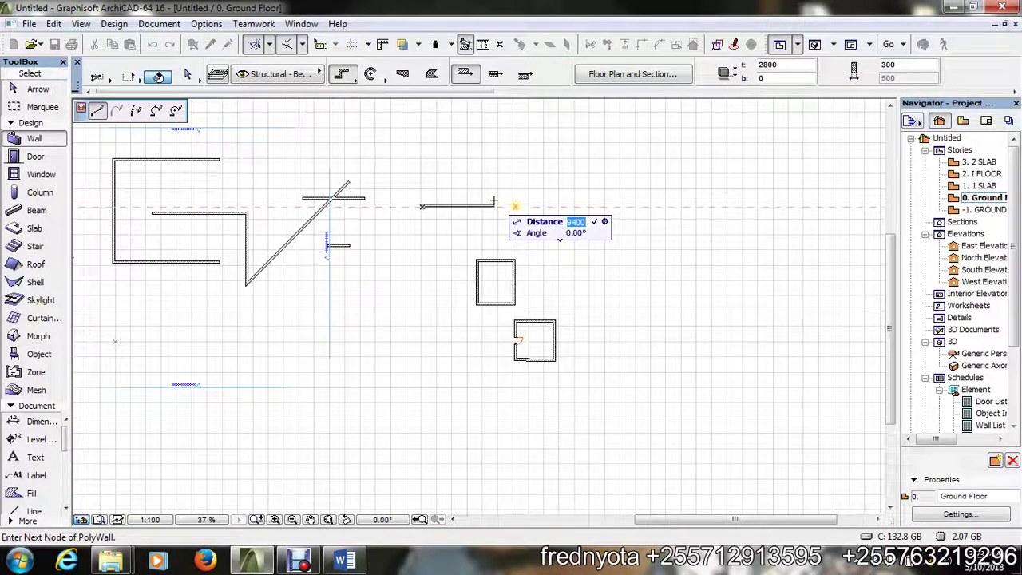
text(38686)
key(Return)
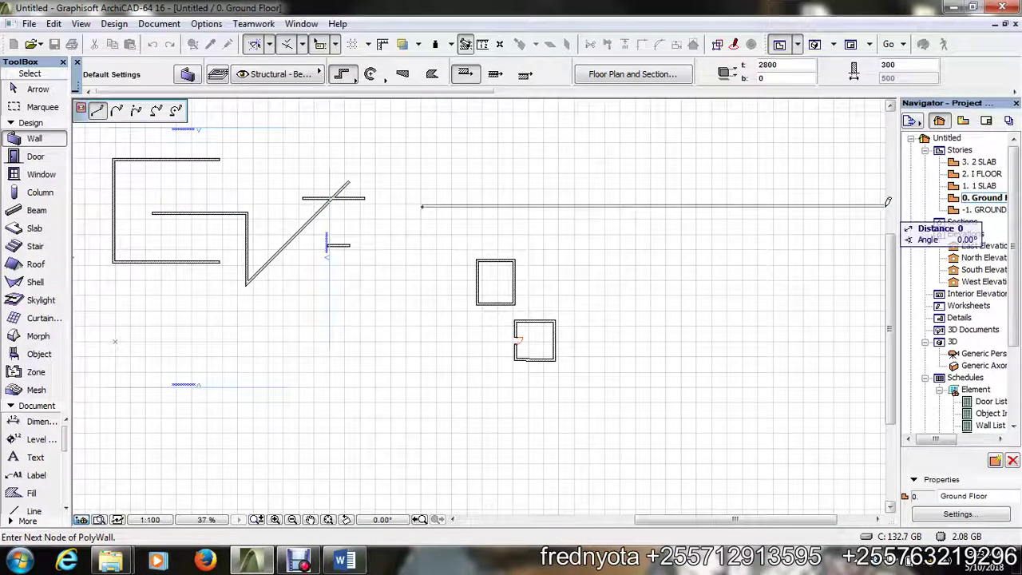
scroll(471, 271, down, 3)
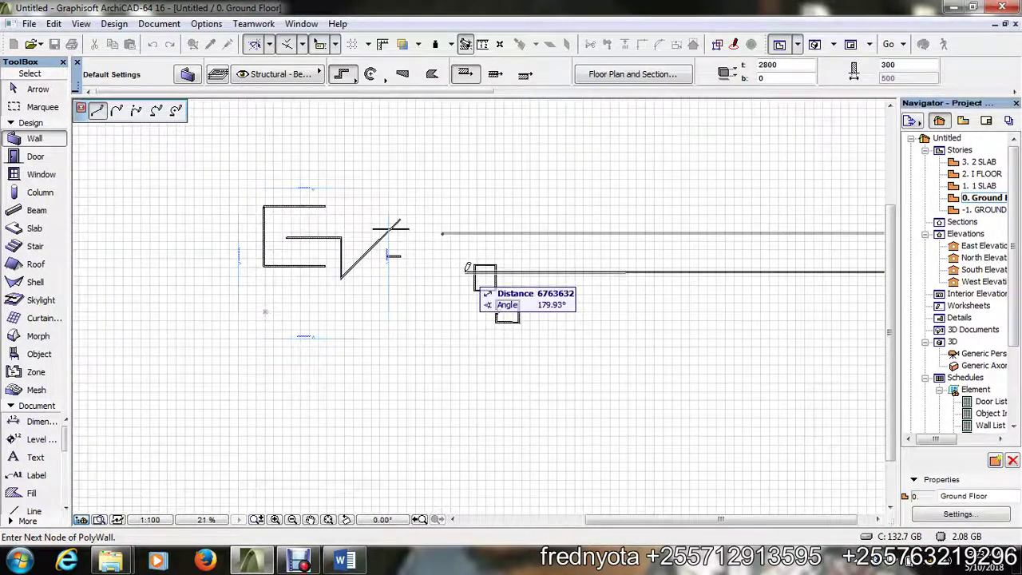
scroll(400, 277, down, 3)
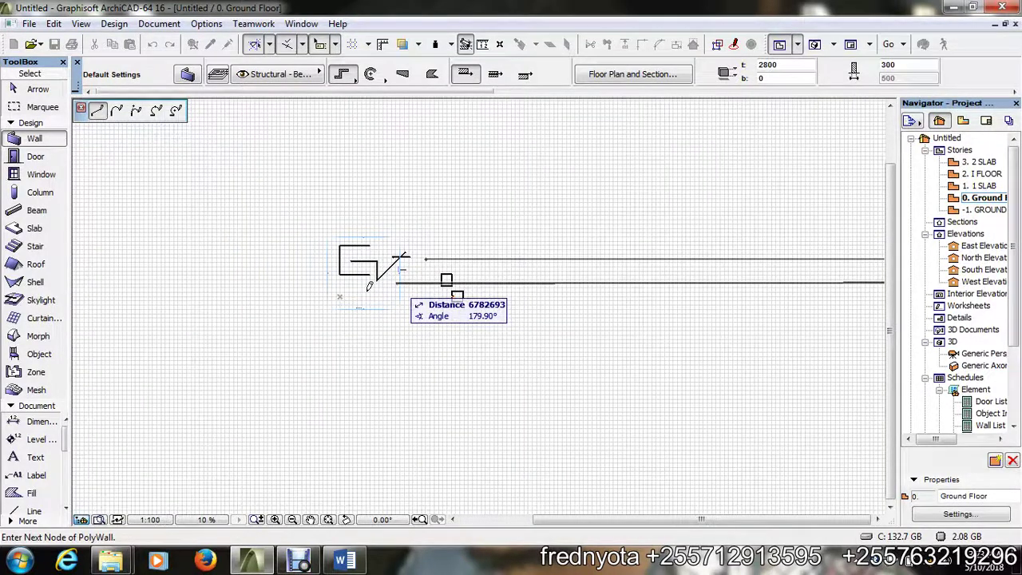
scroll(369, 284, down, 12)
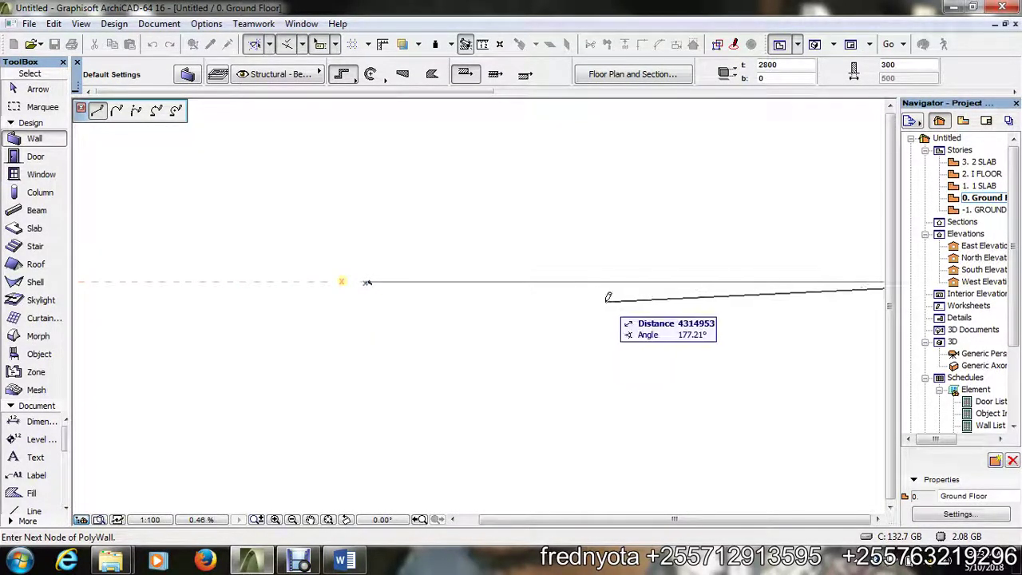
key(Escape)
- Place the first node of a new polywall above the two small rooms
scroll(400, 275, up, 6)
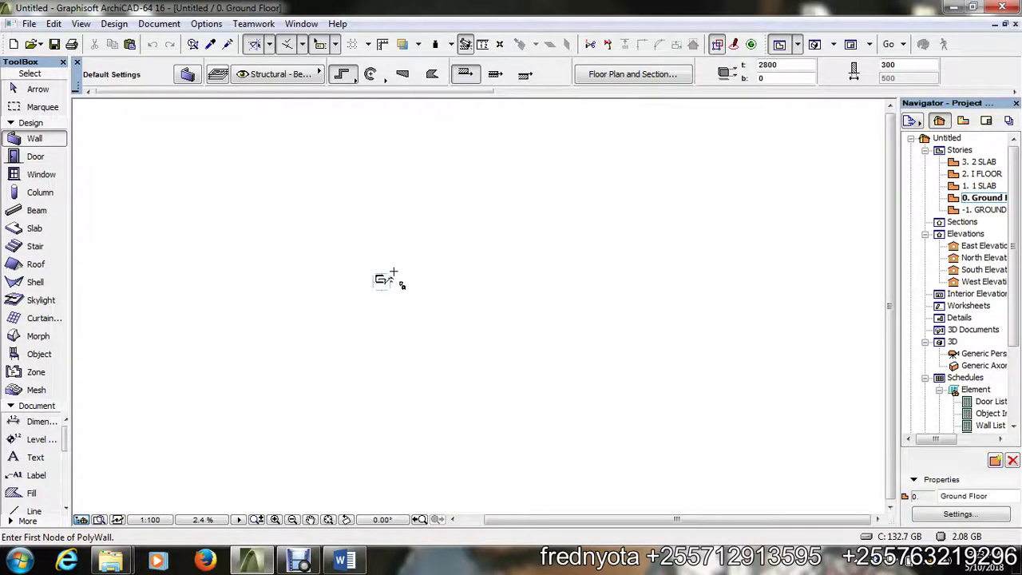
scroll(393, 273, up, 11)
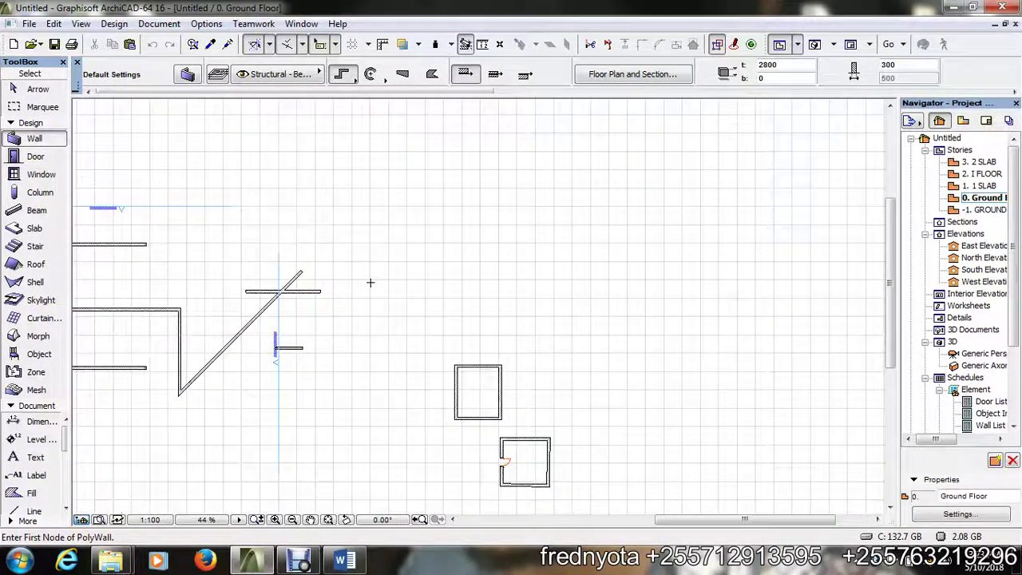
click(370, 282)
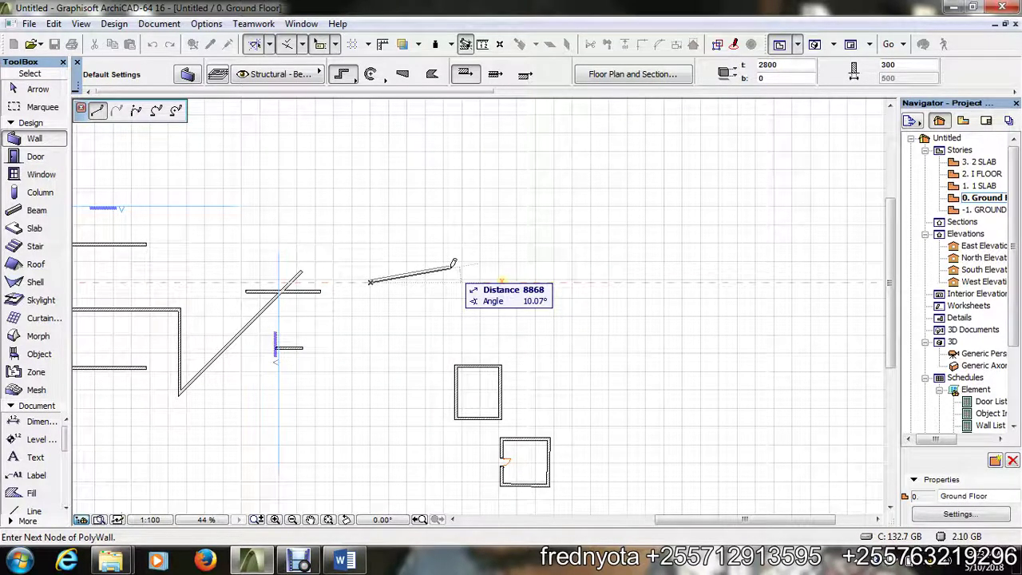
key(shift)
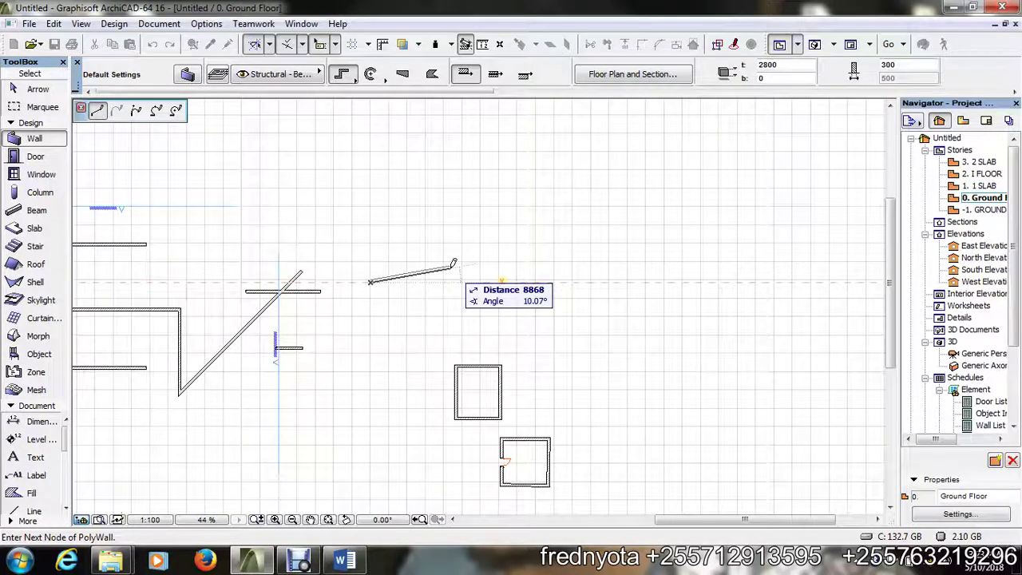
key(shift)
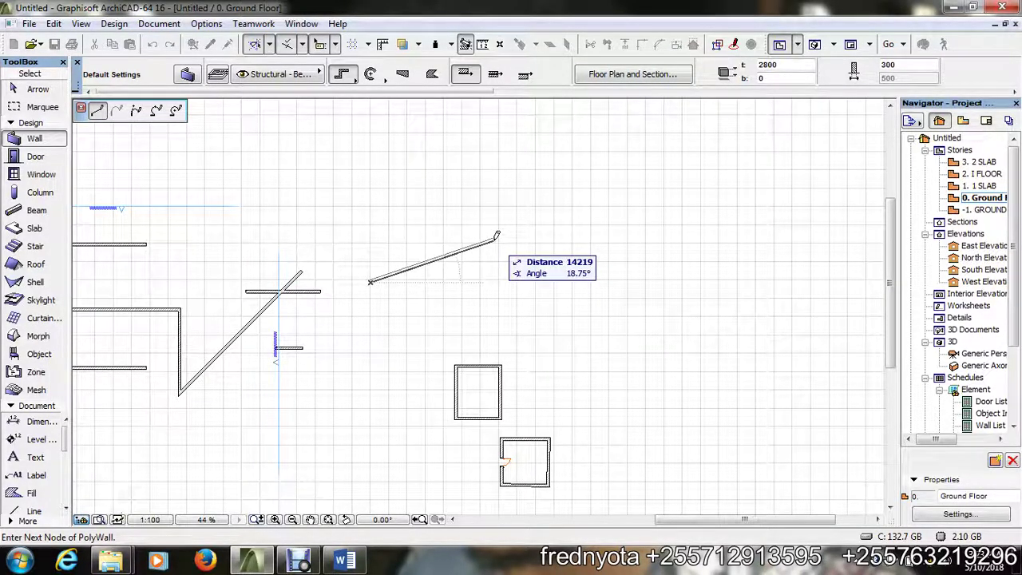
scroll(499, 256, down, 2)
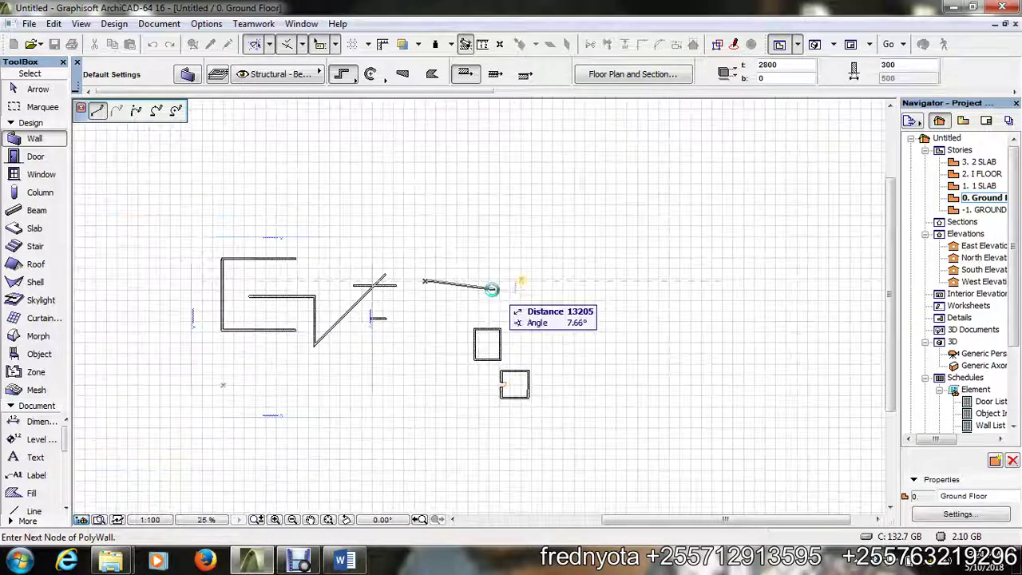
- Fix the polywall's next corner and try constraining the next segment to 45° or horizontal
click(455, 284)
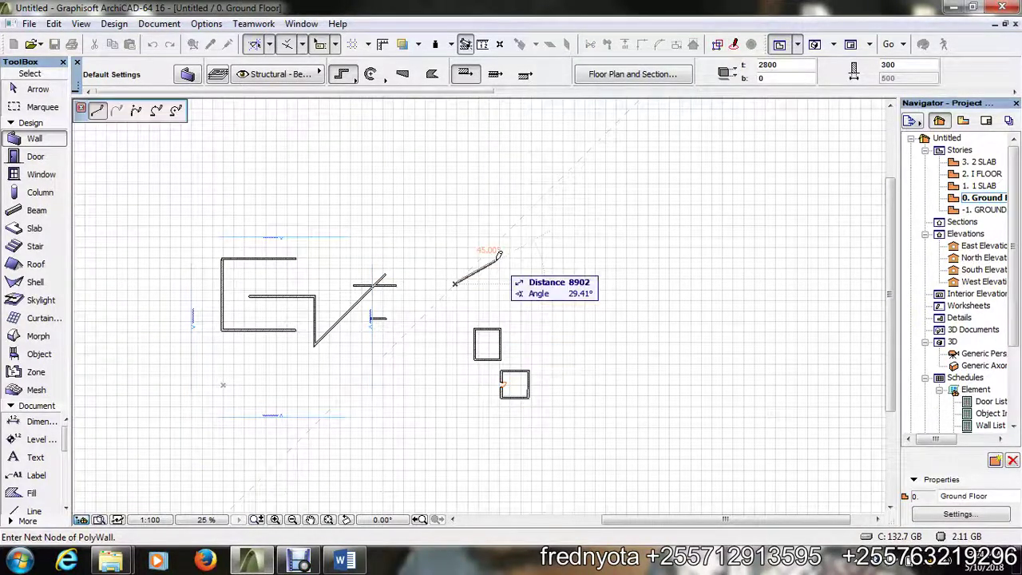
key(shift)
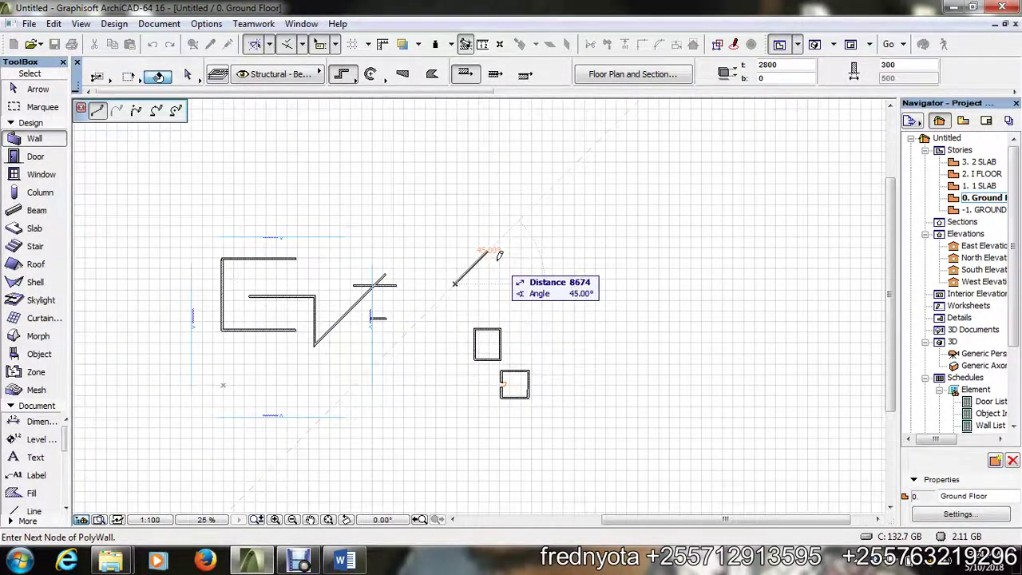
key(Tab)
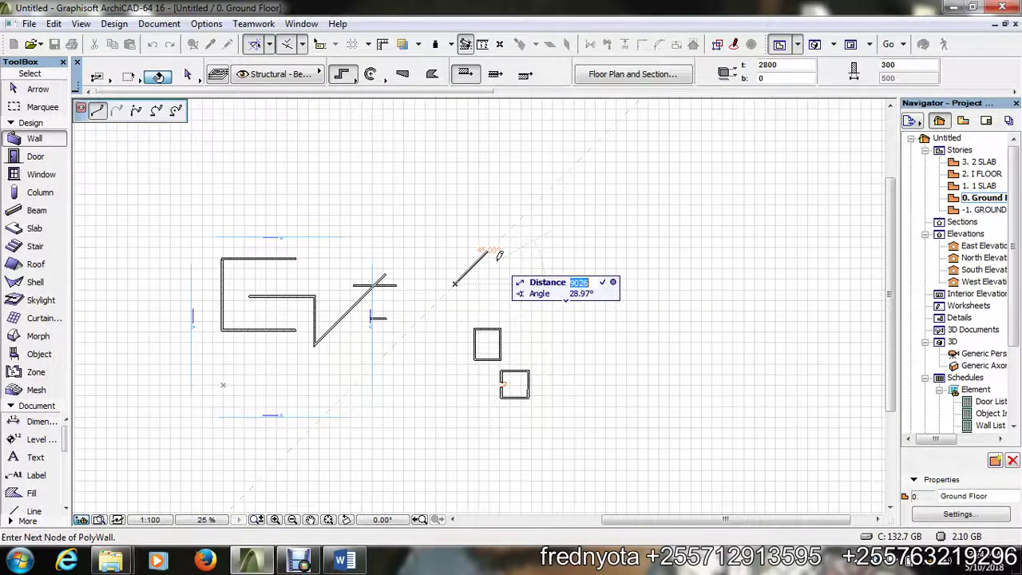
scroll(499, 254, up, 3)
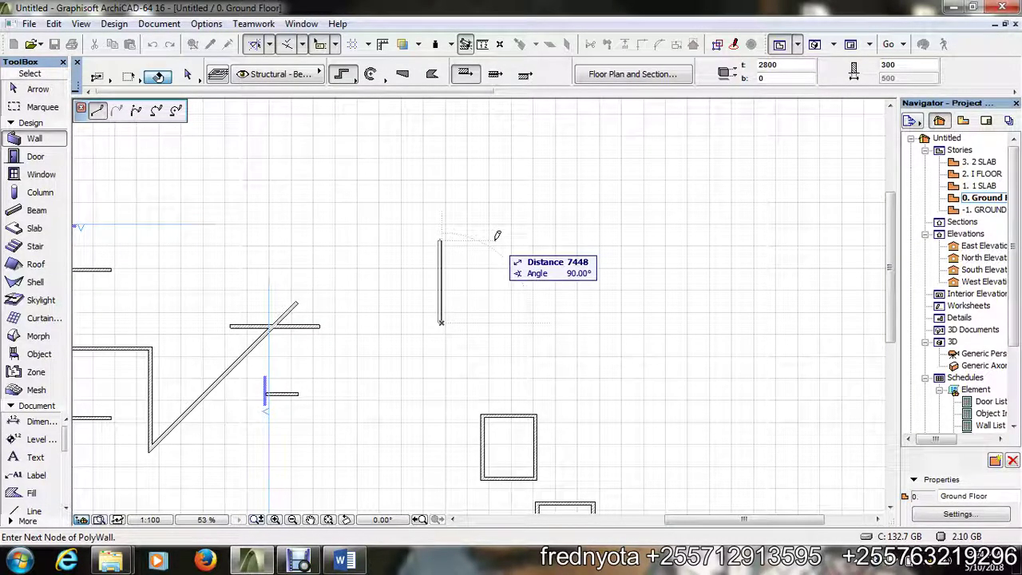
key(Tab)
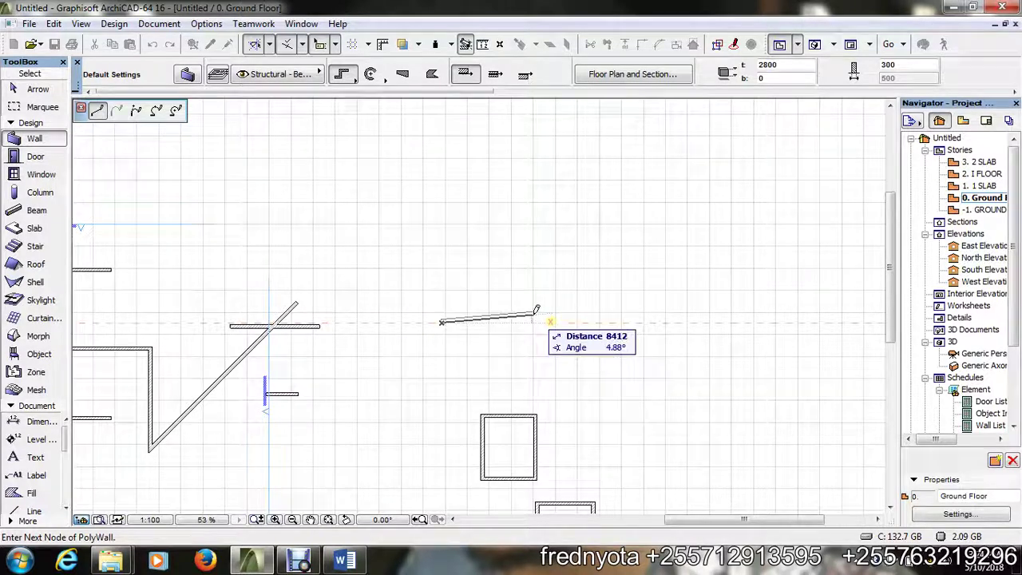
key(shift)
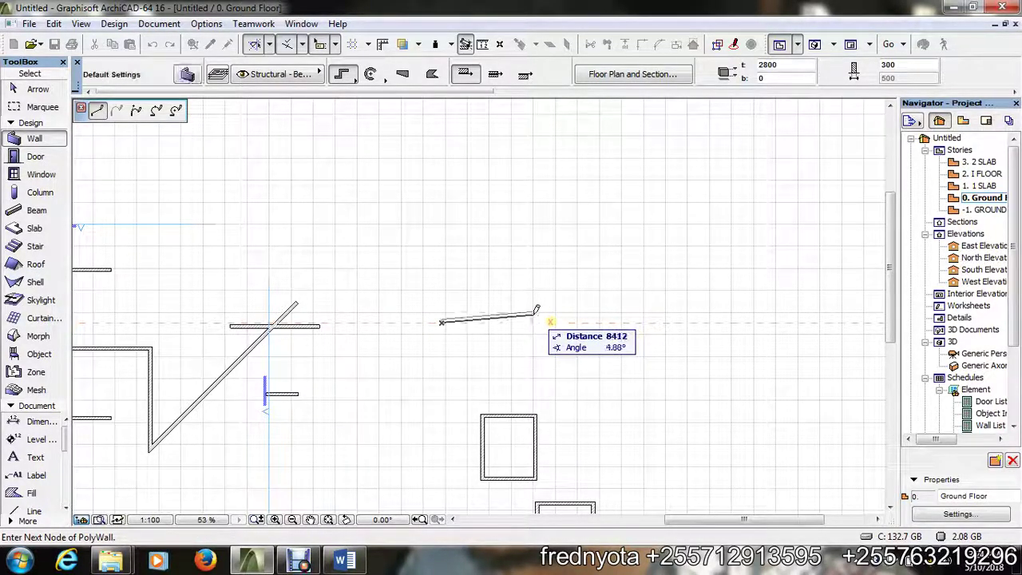
key(shift)
key(shift)
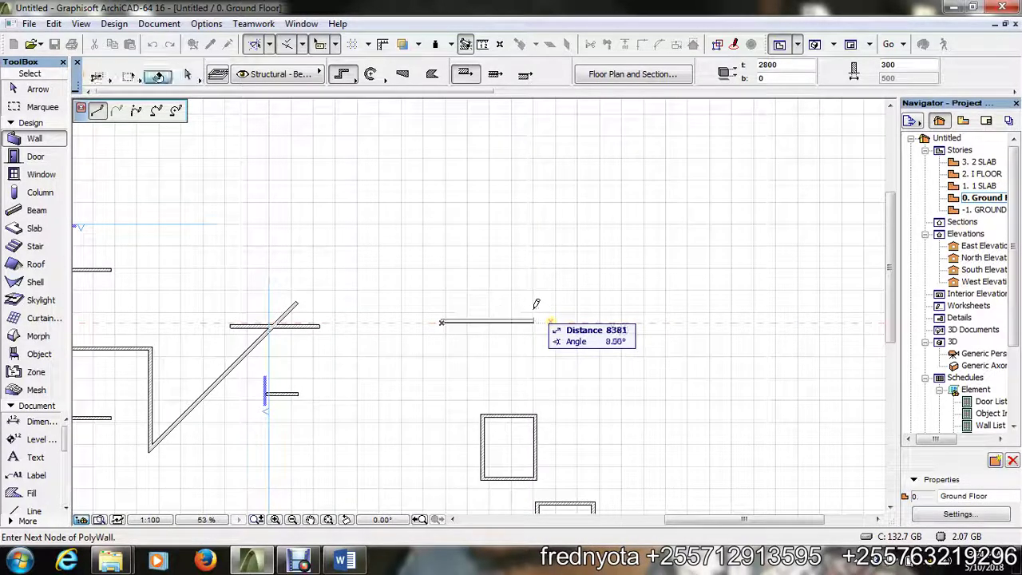
- Abandon the segment length edits, cancel the polywall, and bring up the Word shortcuts list
key(Tab)
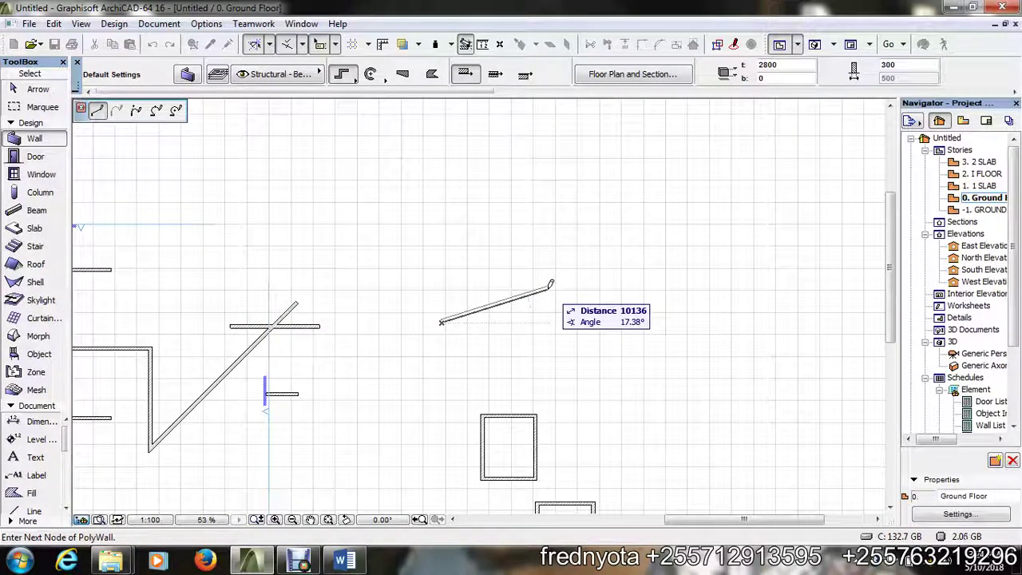
key(Tab)
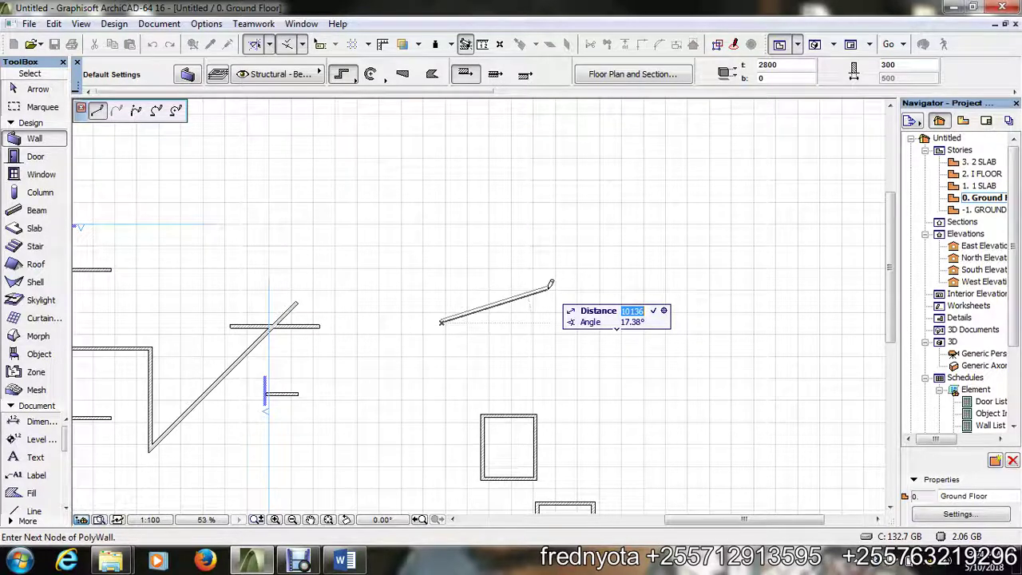
key(Escape)
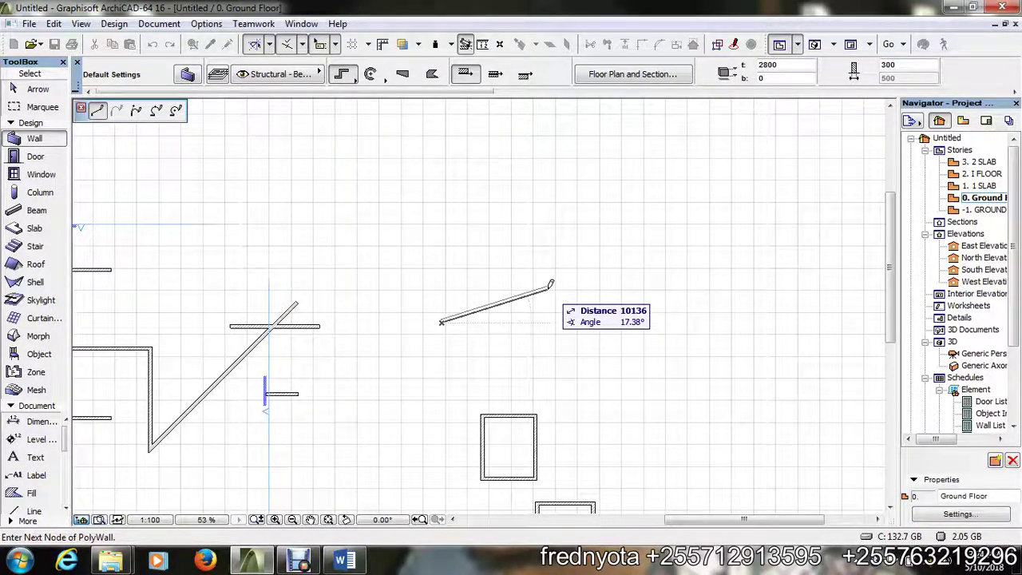
key(Tab)
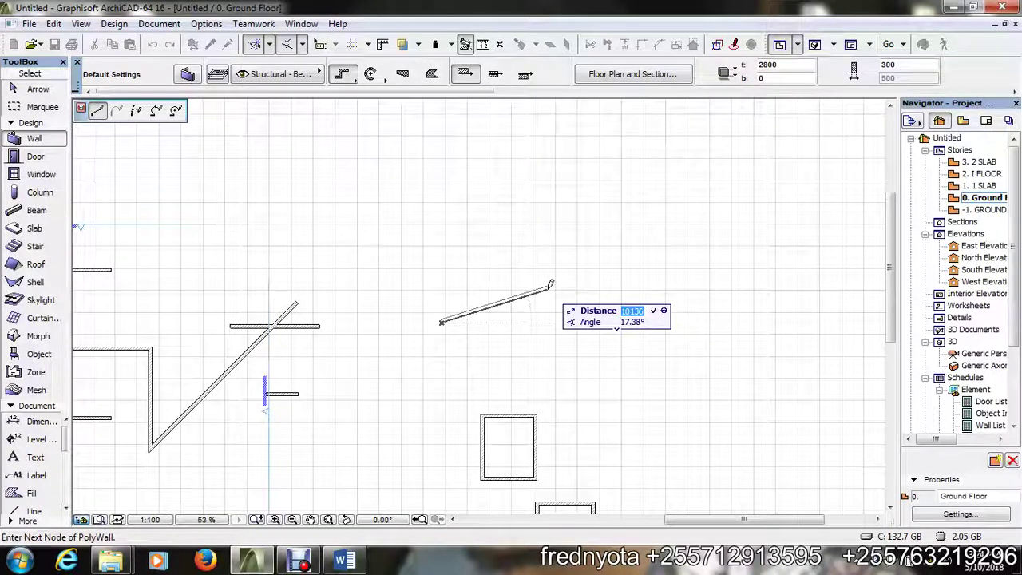
key(Escape)
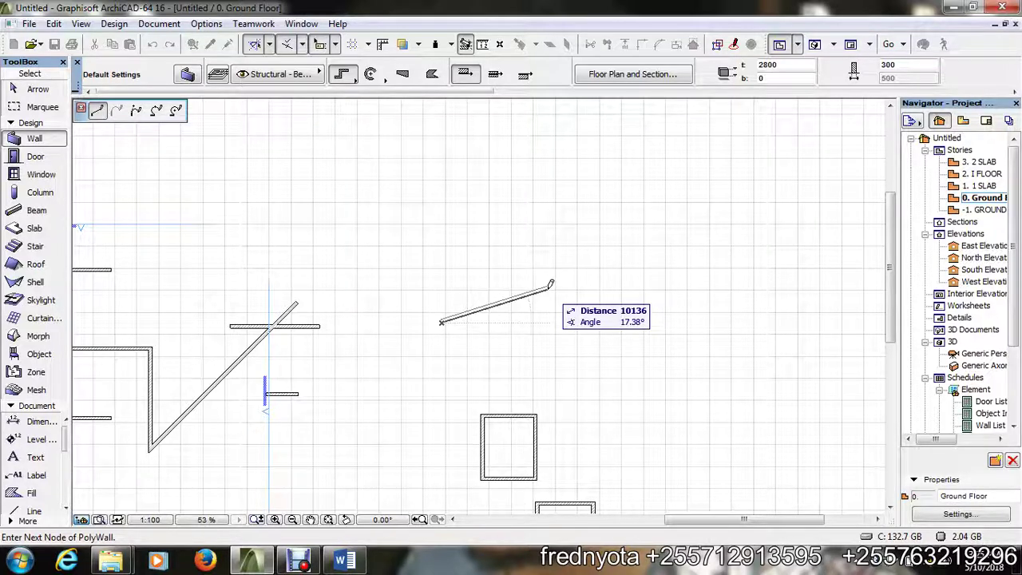
key(Escape)
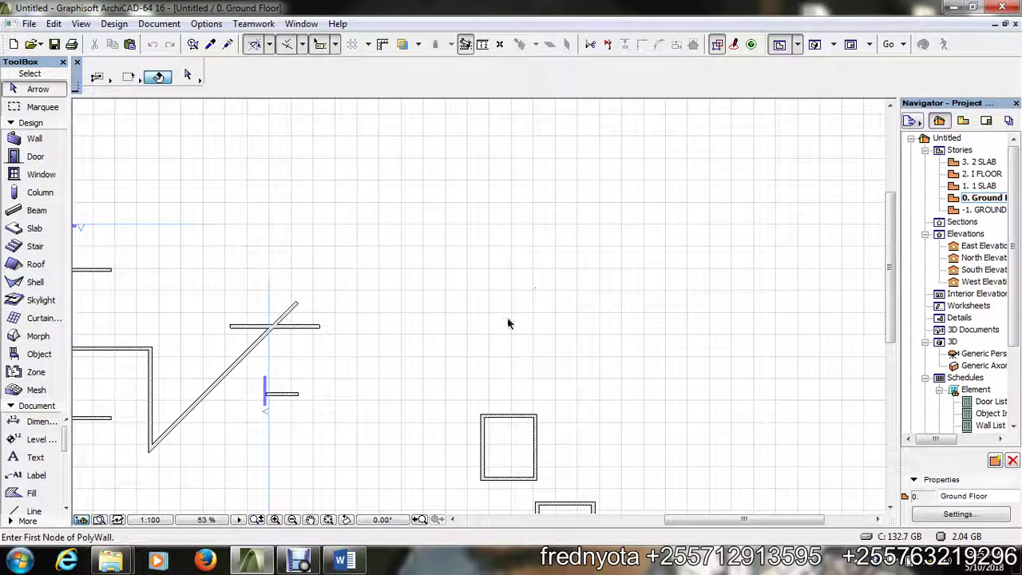
click(341, 559)
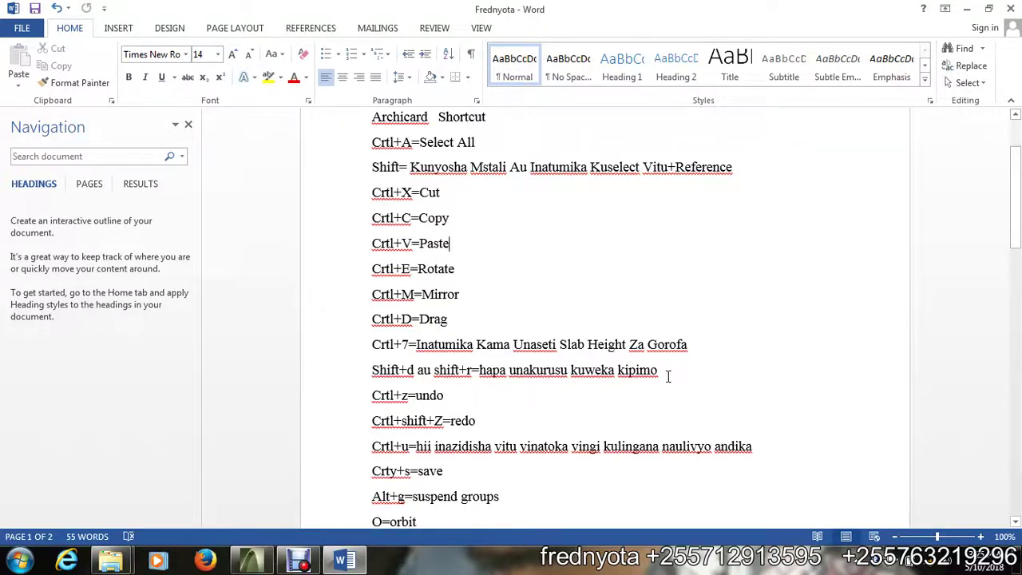
- Append 'NA KUNYOSHA' after kipimo and convert it to lowercase 'na kunyosha'
text(N)
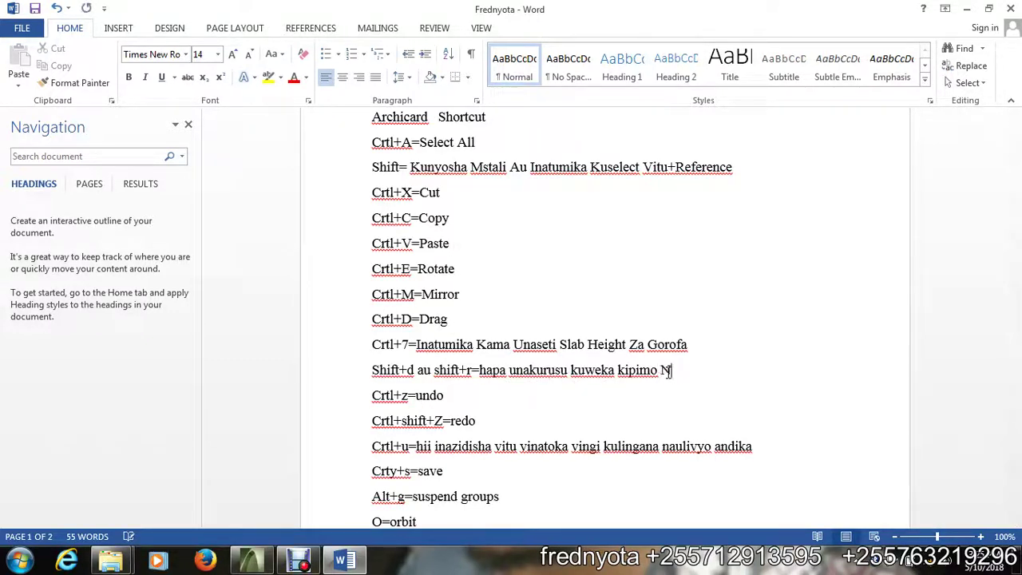
text(A KUNYOSHA)
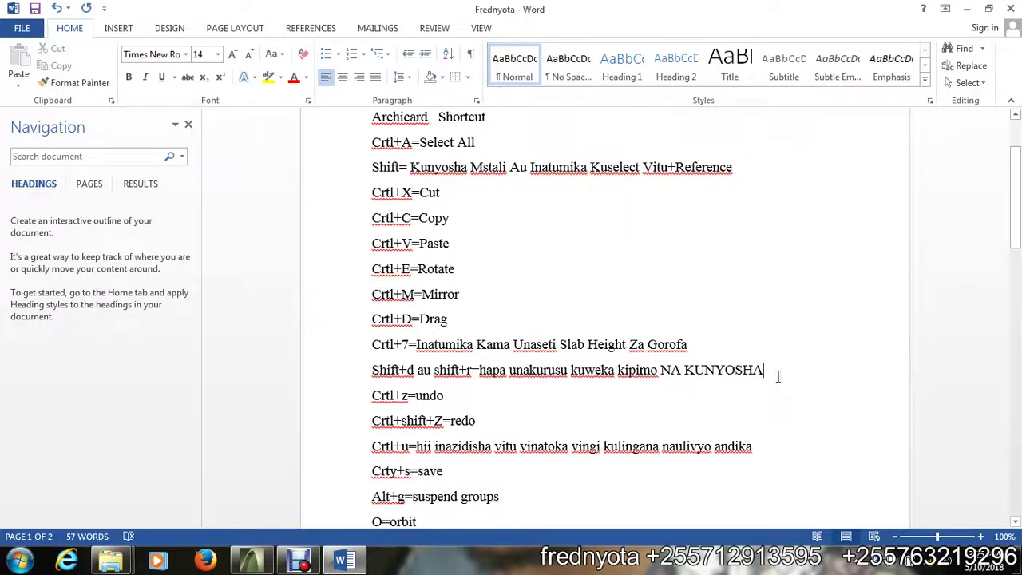
drag(777, 376, 660, 376)
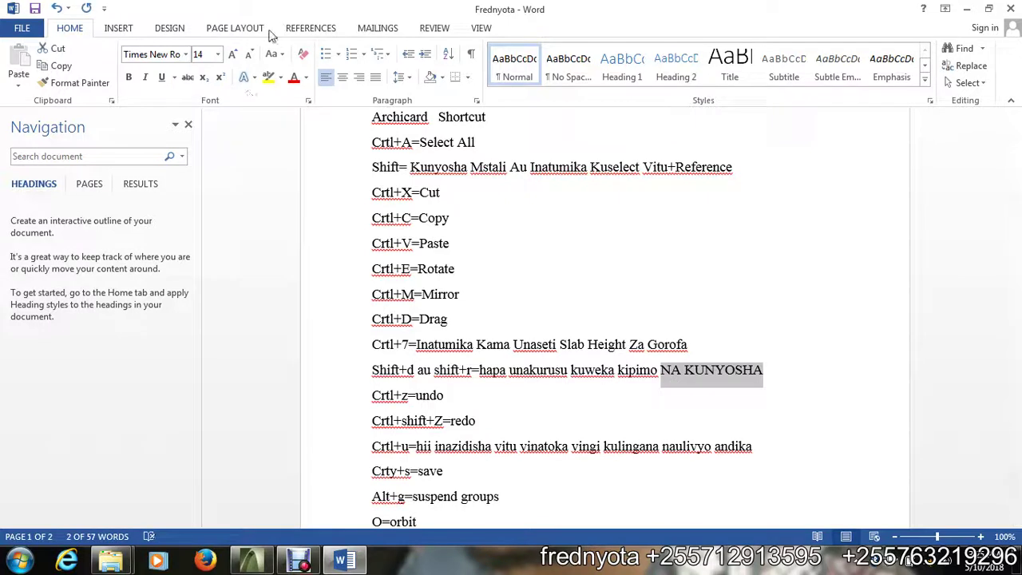
click(274, 56)
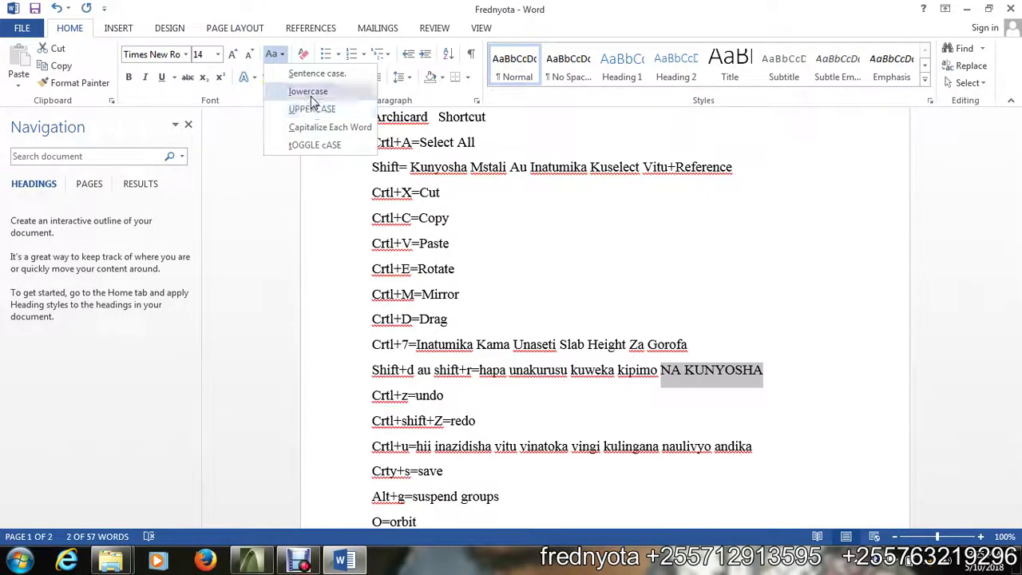
click(311, 93)
- Type 'MISITALI' at the line end, then delete it again
click(760, 368)
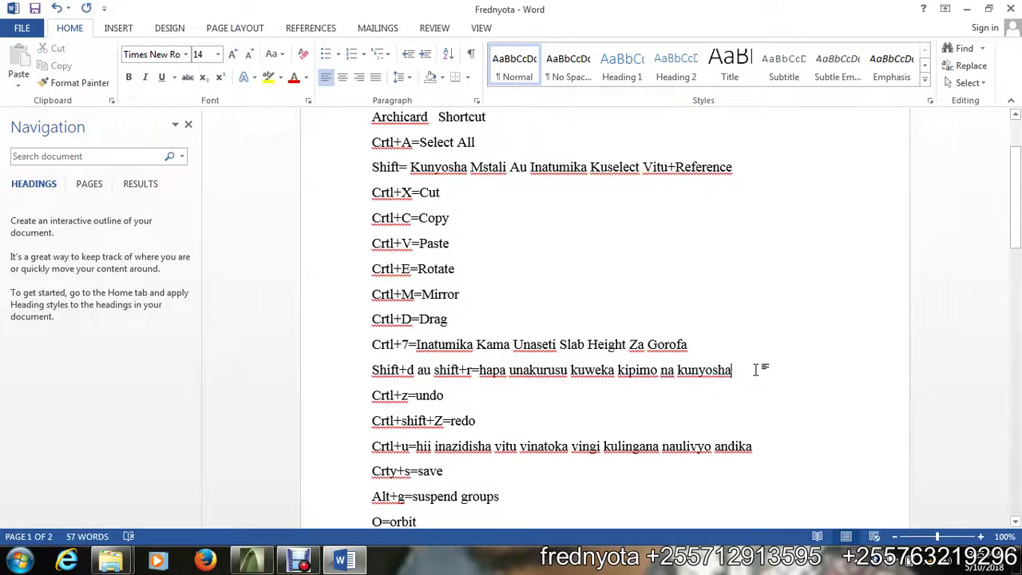
text(MI)
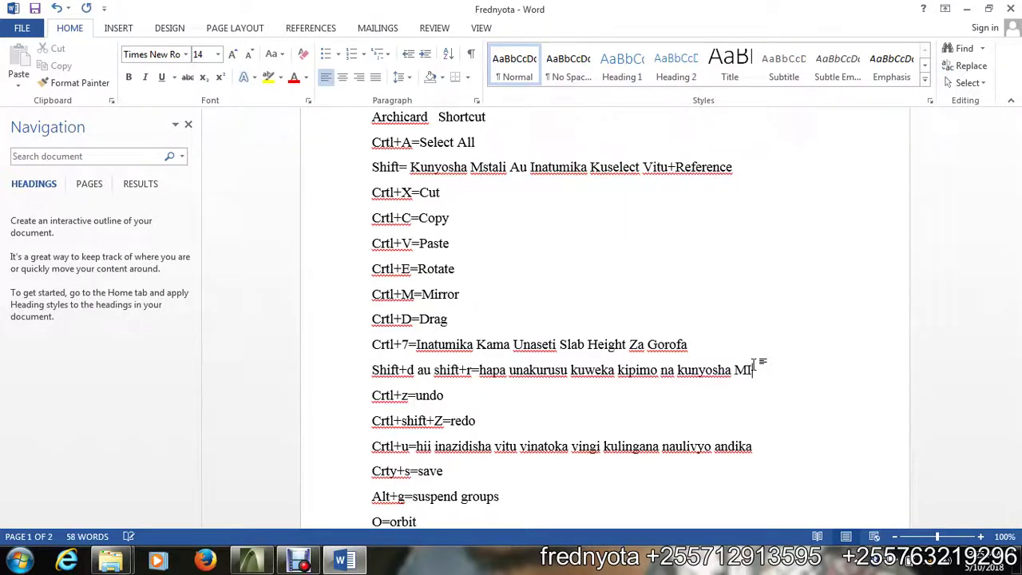
text(SITAL)
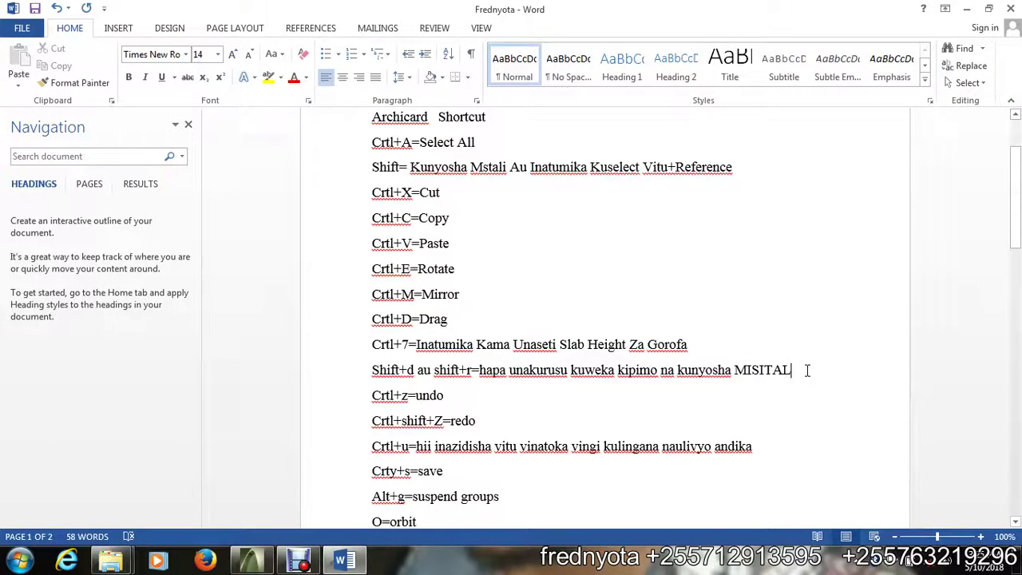
text(I)
drag(813, 369, 734, 370)
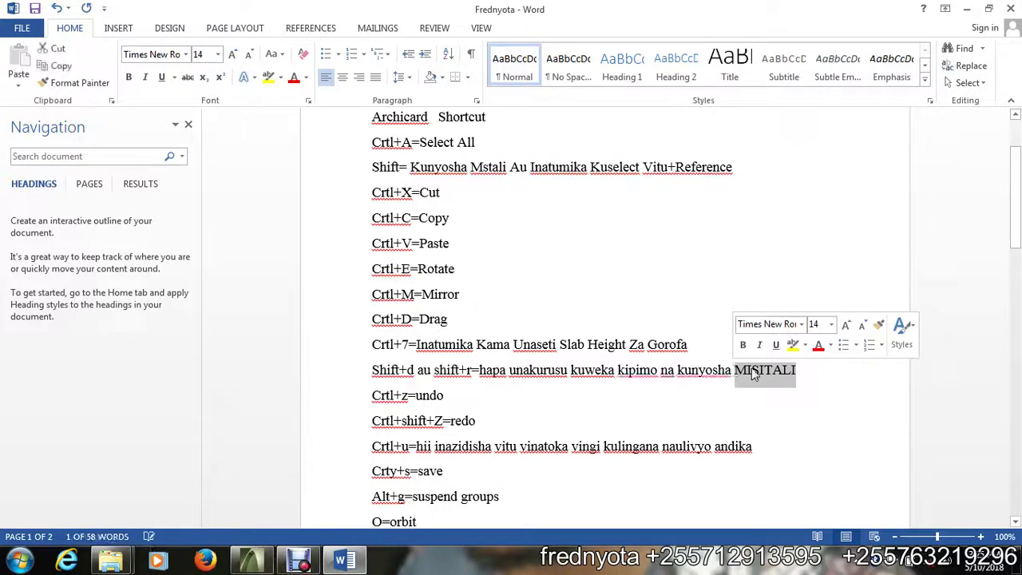
key(BackSpace)
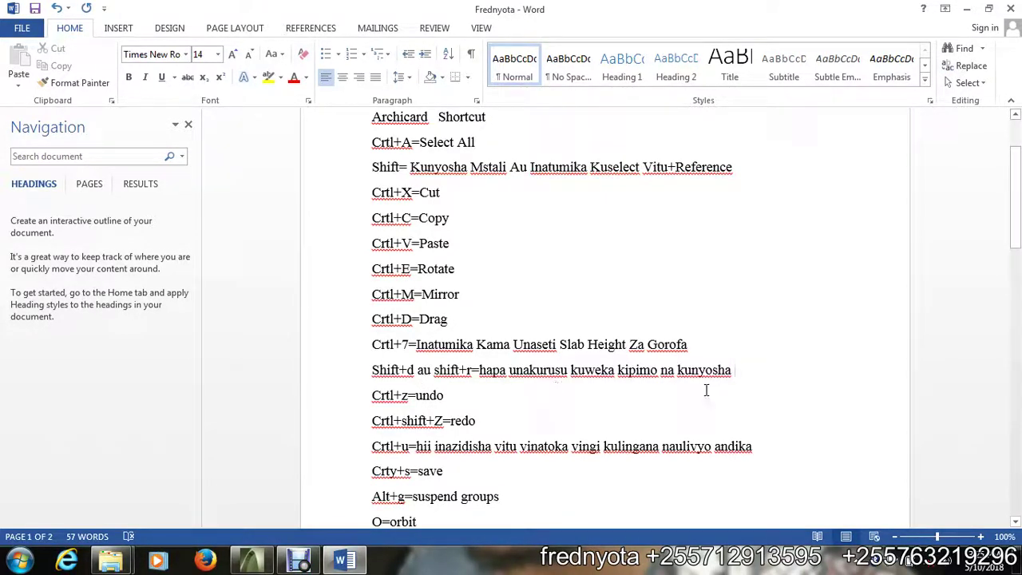
- Add the line 'D or E =inakuruhusu kuweka kipimo' beneath the Shift+d au shift+r entry
key(Return)
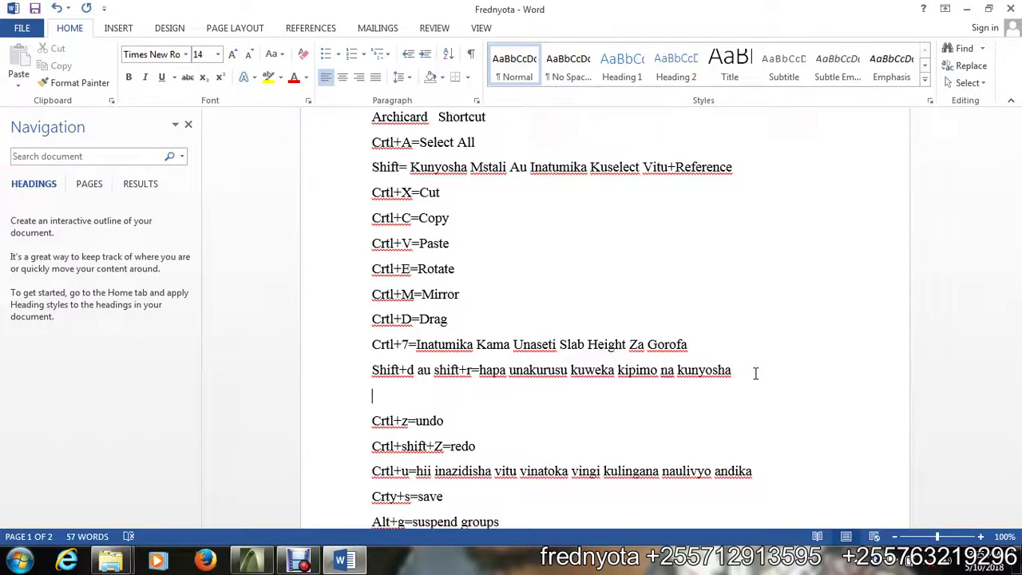
text(D or e)
key(BackSpace)
text(E =inaku)
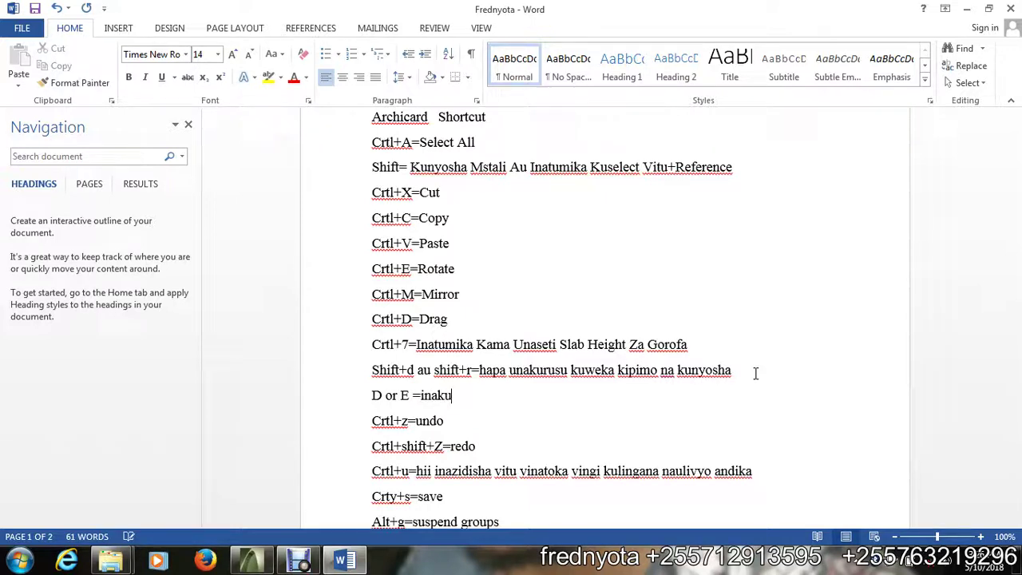
text(r)
text(u)
text(husu k)
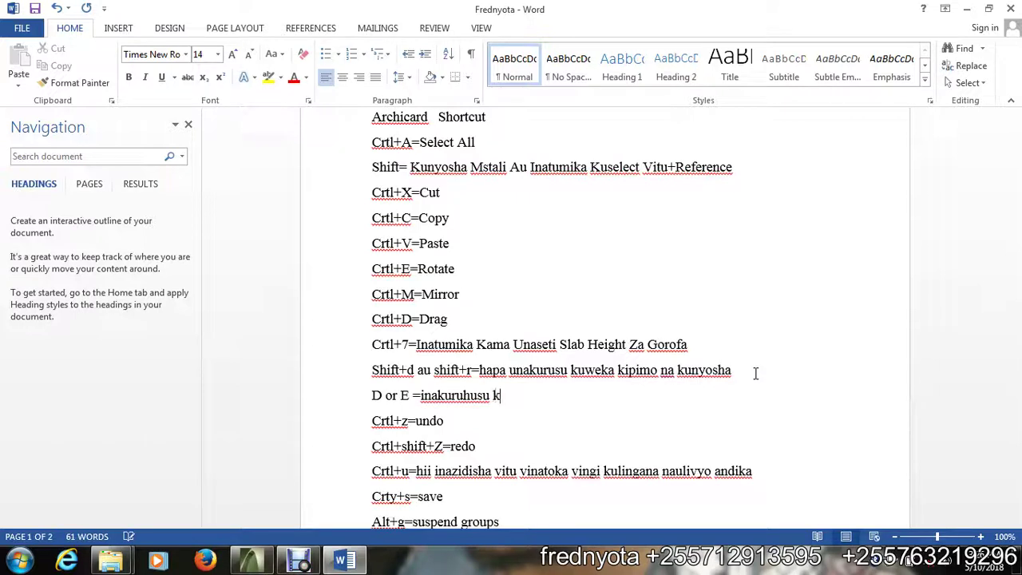
text(uweka kip)
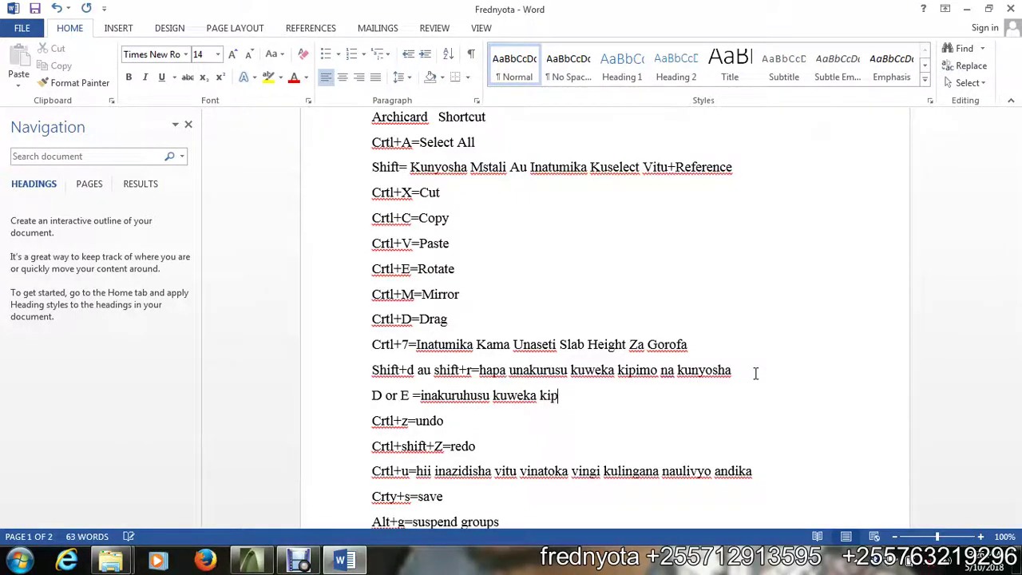
text(imo)
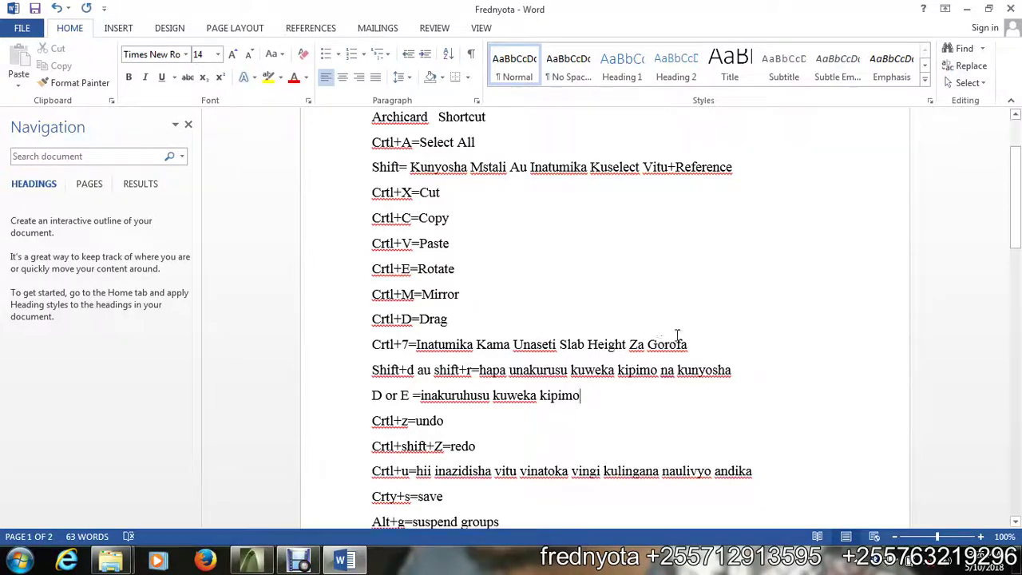
click(461, 293)
scroll(388, 382, down, 1)
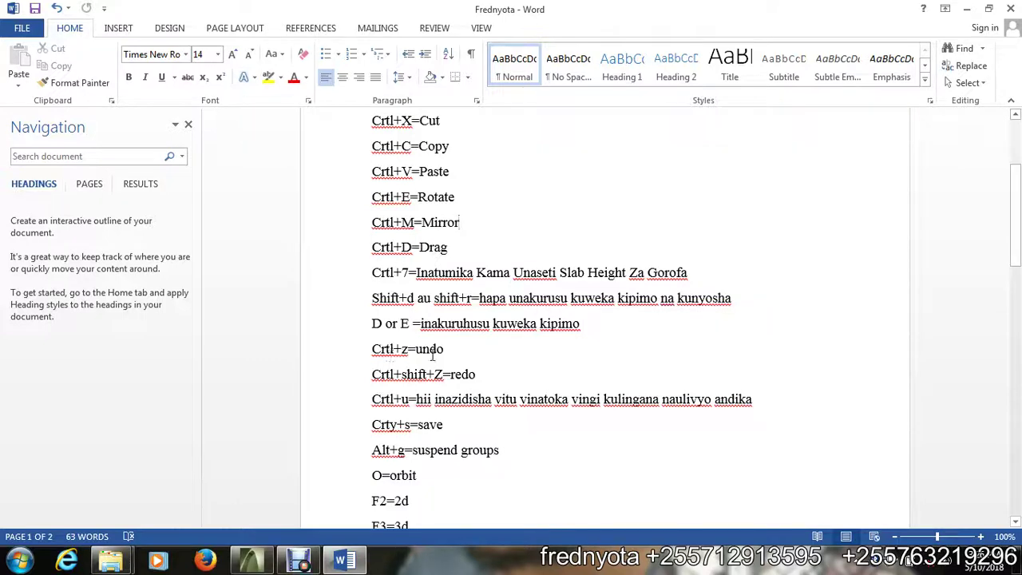
- In ArchiCAD, draw a diagonal wall above the two small rooms with the Wall tool
click(269, 563)
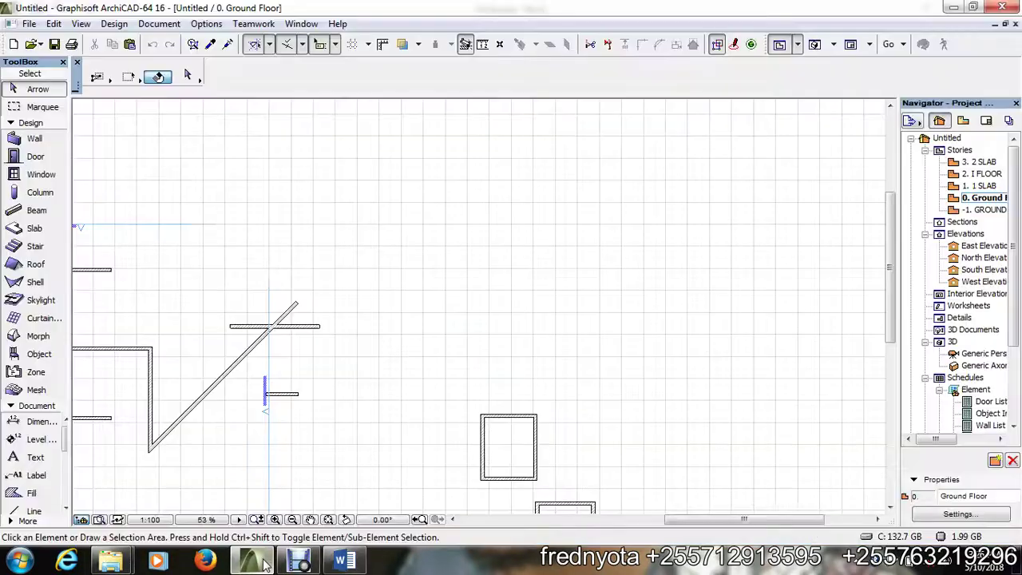
scroll(399, 307, down, 2)
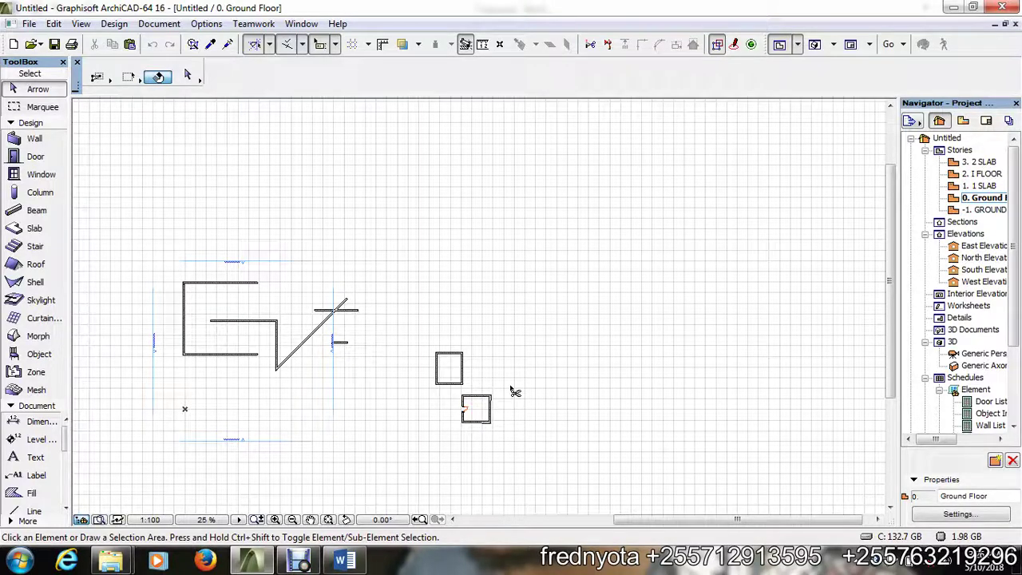
click(523, 359)
click(522, 357)
click(41, 139)
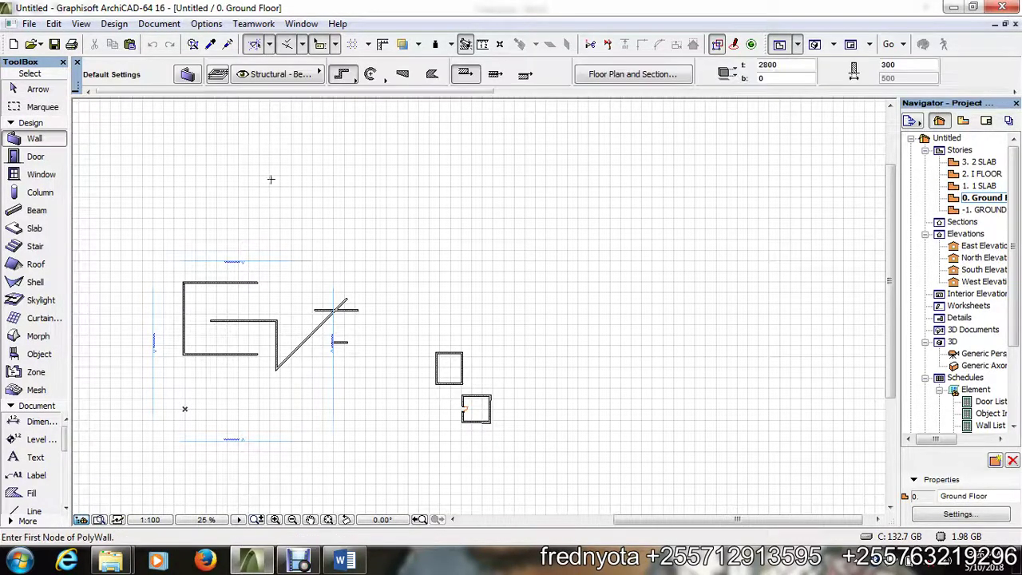
click(477, 226)
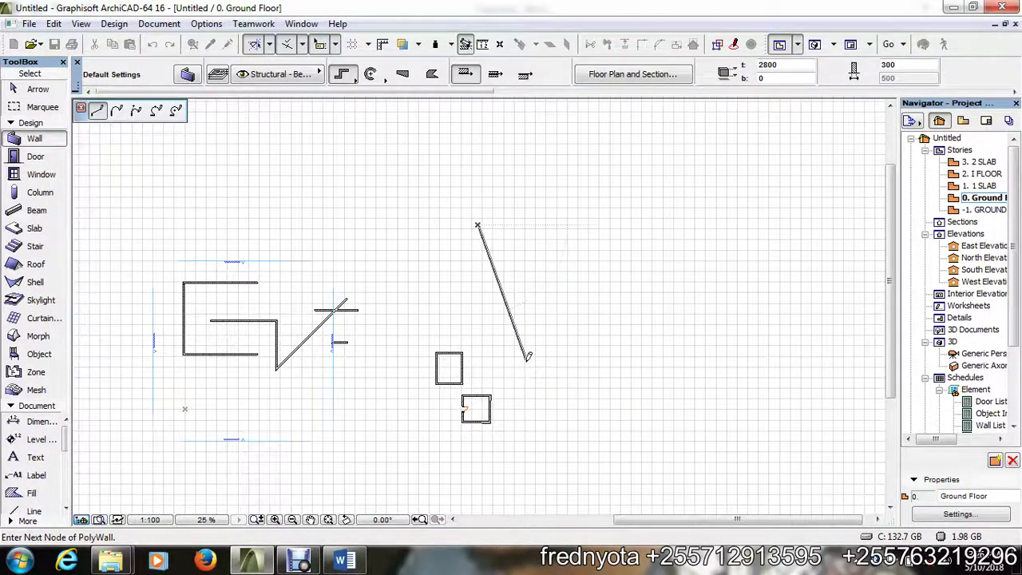
double_click(528, 357)
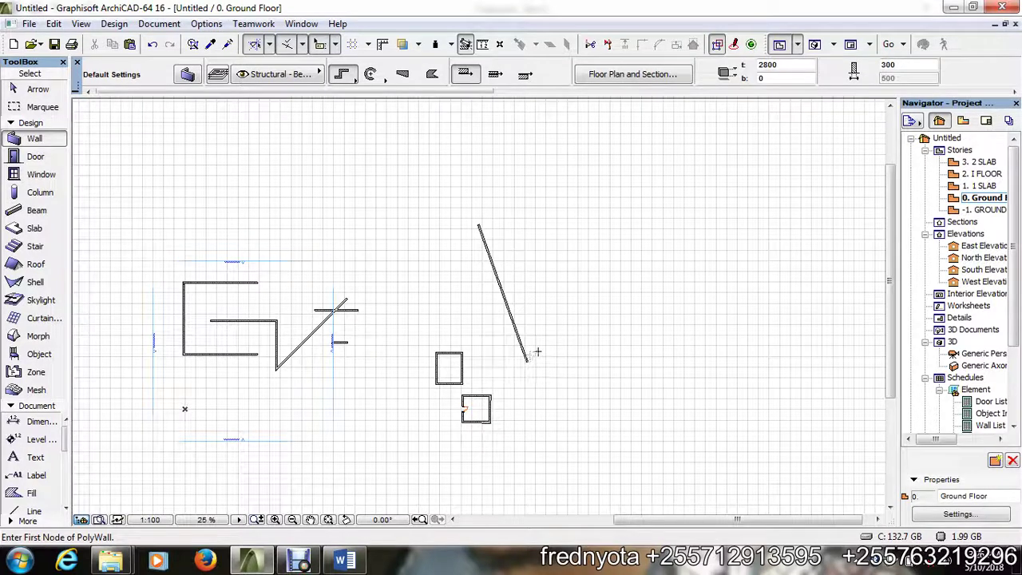
- Undo and redo the diagonal wall, deselect it, and return to the Word shortcuts list
key(ctrl+z)
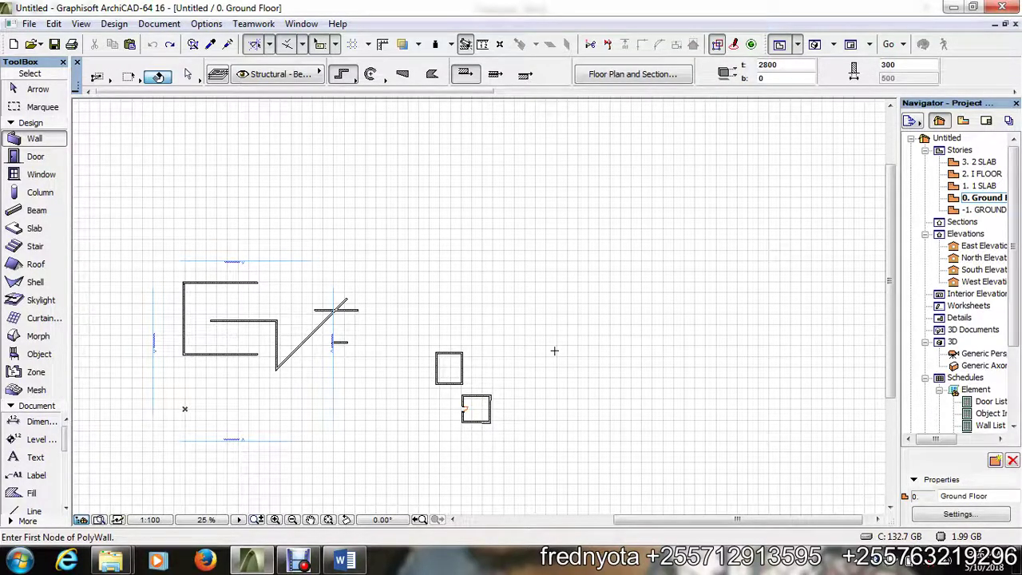
key(ctrl+v)
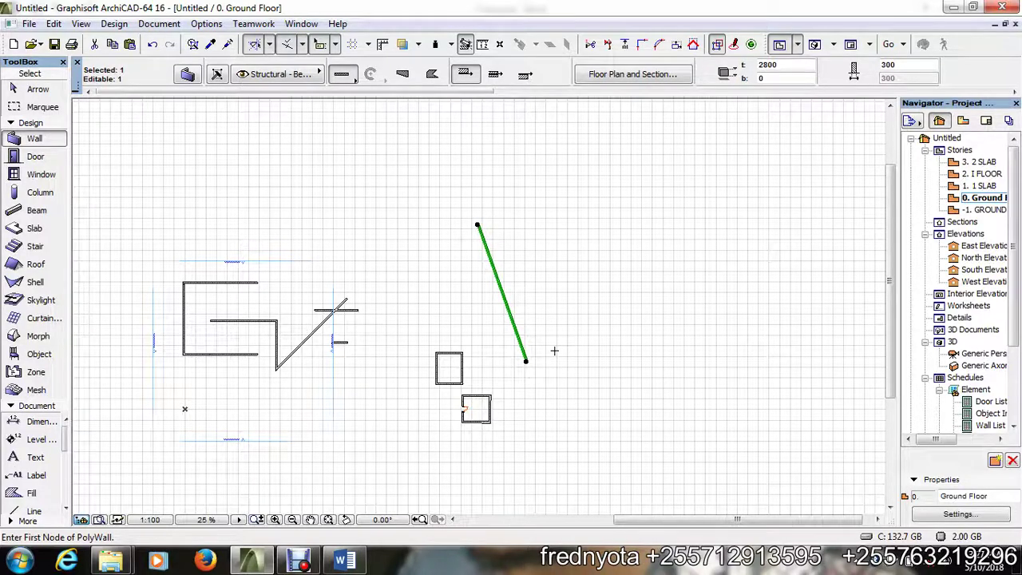
key(Escape)
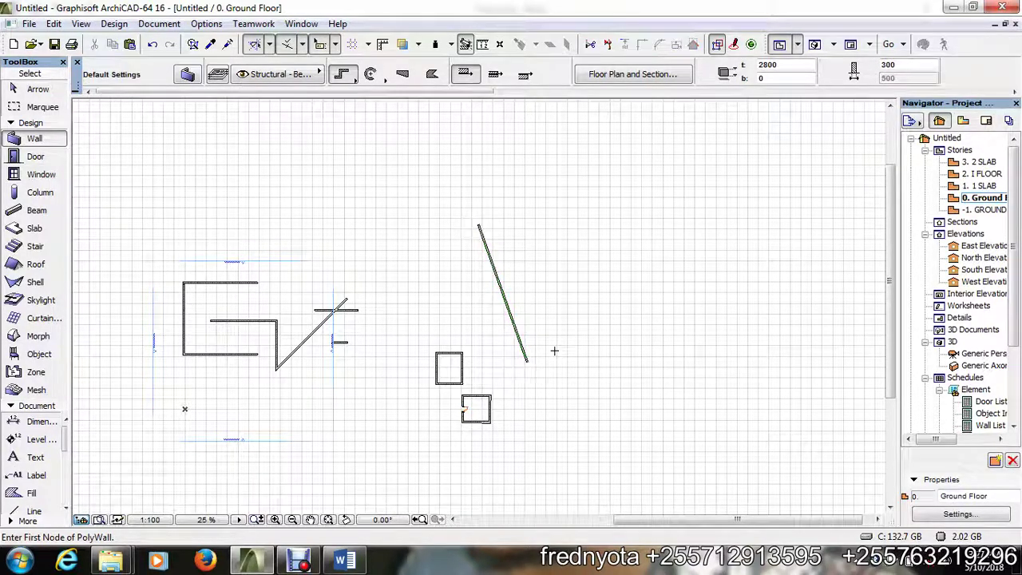
click(343, 561)
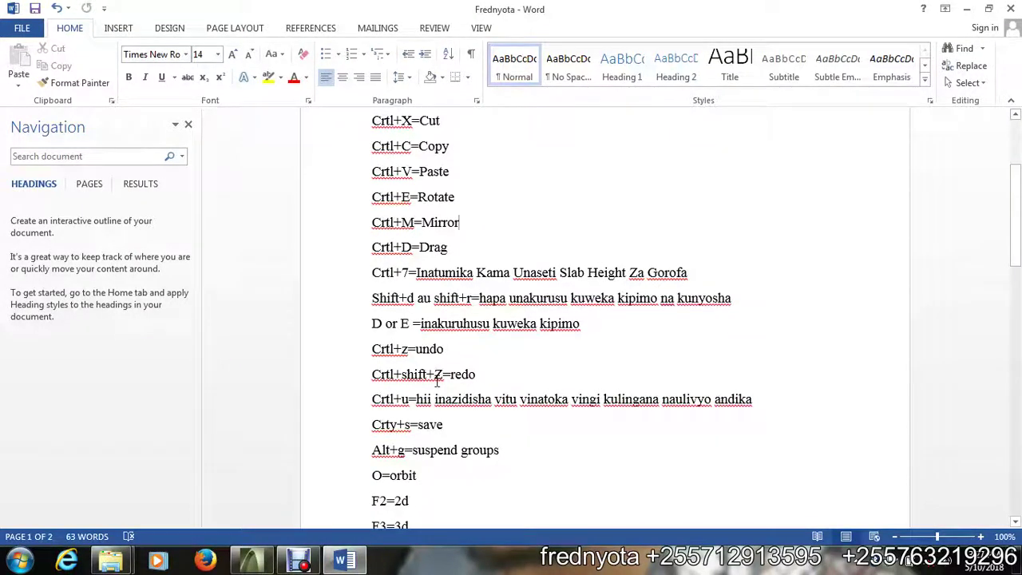
scroll(437, 382, down, 1)
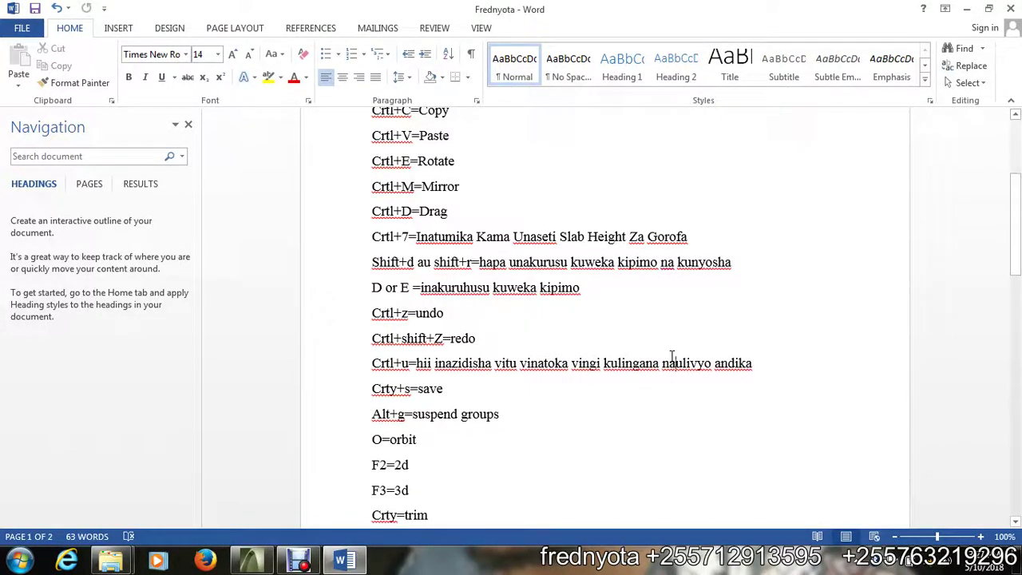
- Insert 'jinsi' after 'na' in the Crtl+u description line
click(672, 357)
text(jins)
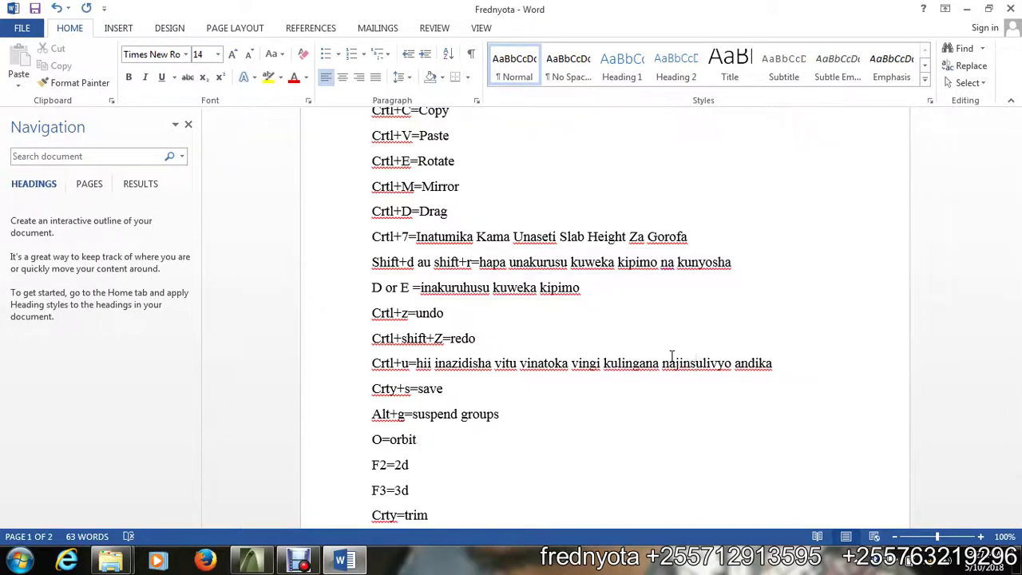
text(i)
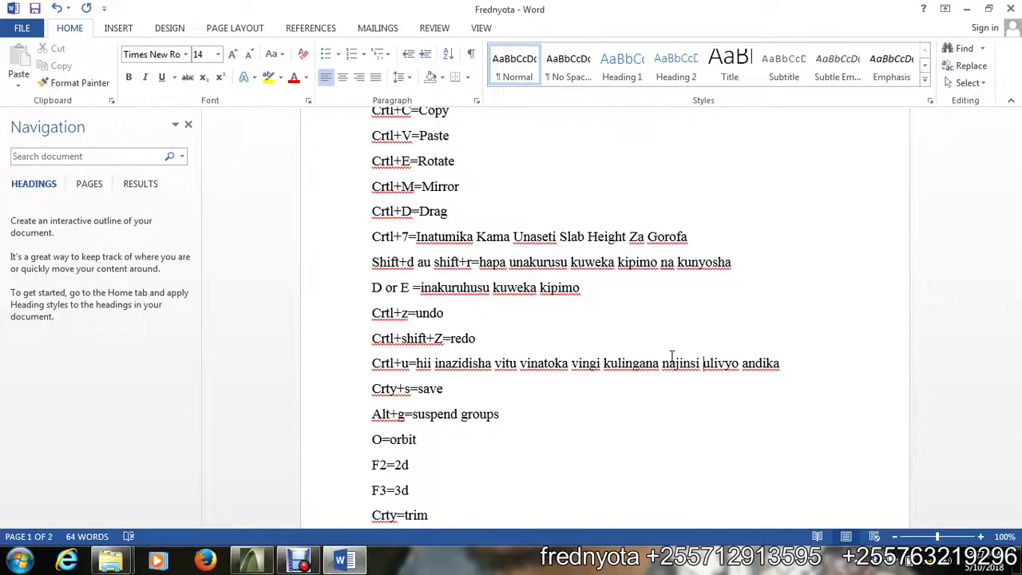
- Minimise Word and select the slanted wall on the ArchiCAD floor plan
click(967, 9)
scroll(479, 344, up, 3)
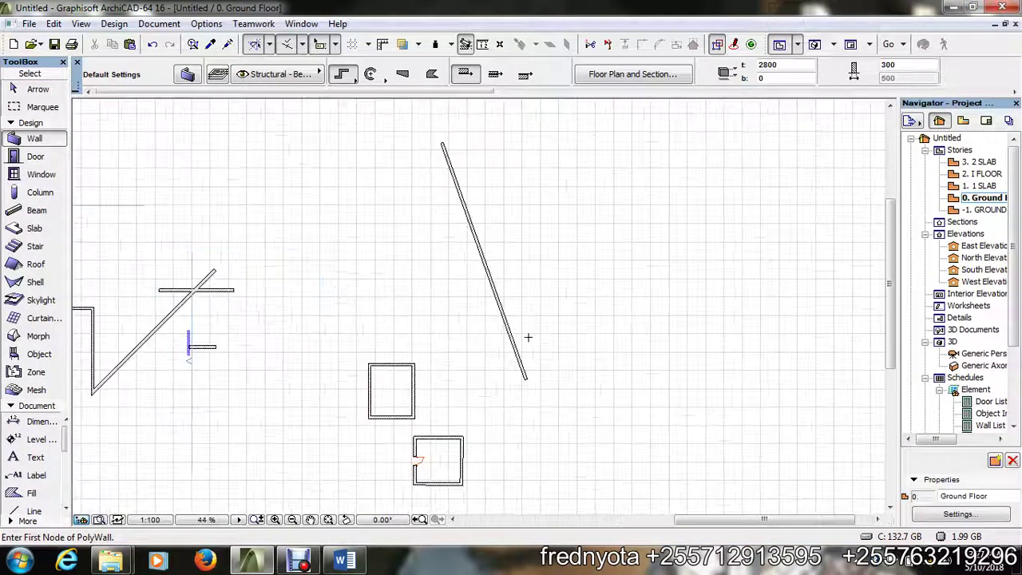
scroll(461, 352, down, 2)
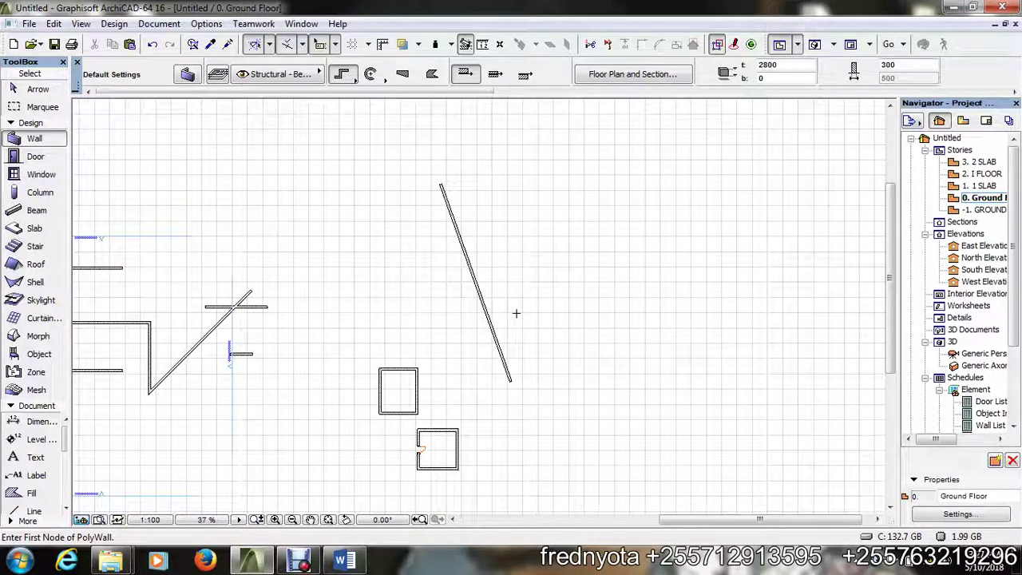
shift+click(494, 338)
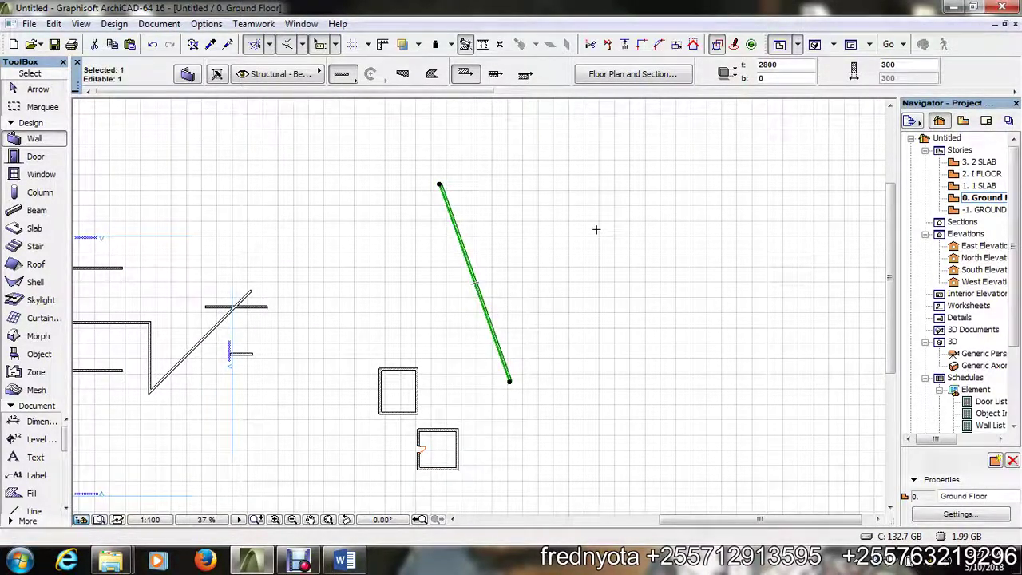
- Multiply the wall with Ctrl+U into 5 copies dragged toward the upper right
key(ctrl+u)
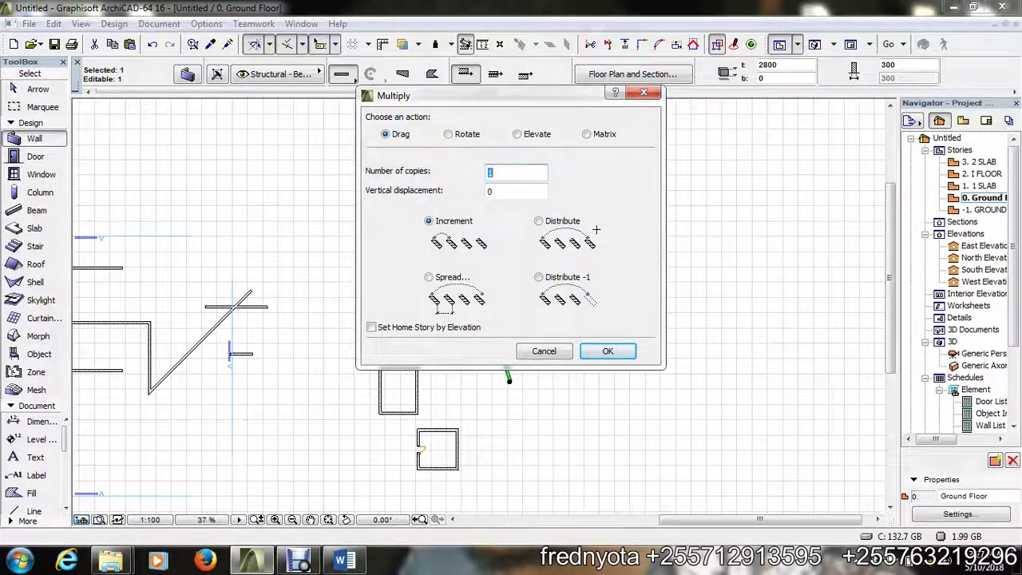
text(5)
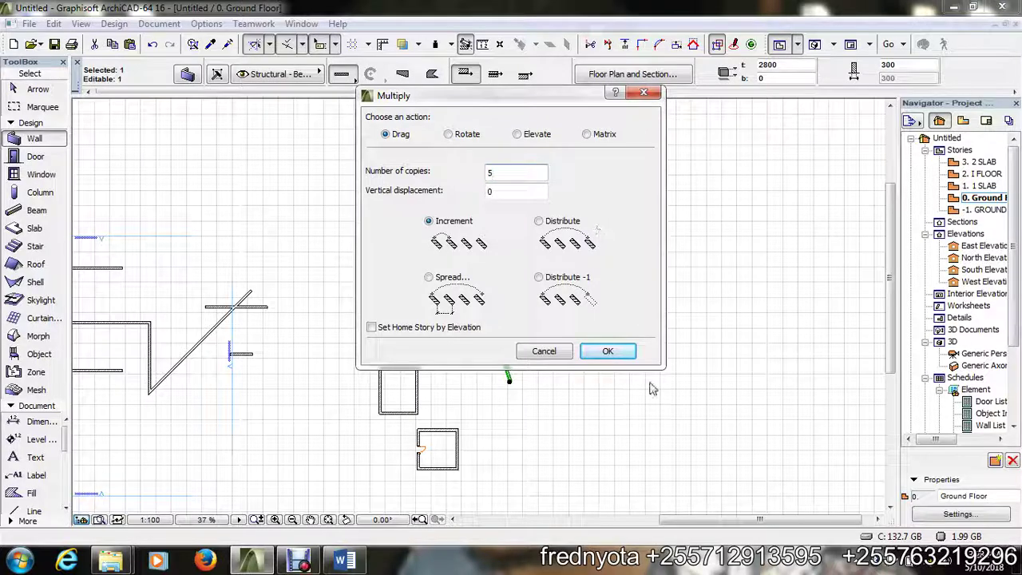
click(608, 351)
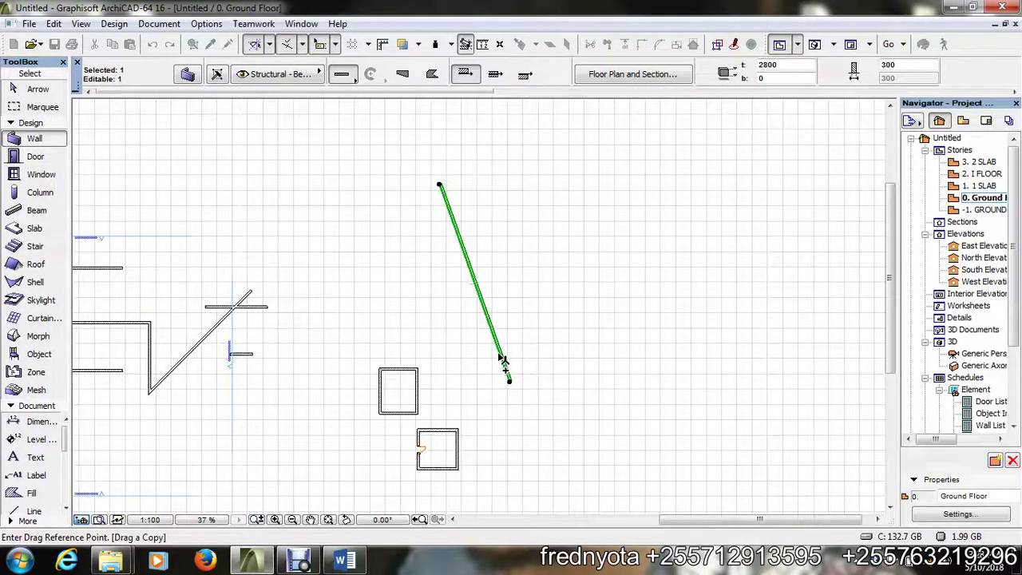
click(506, 376)
click(592, 323)
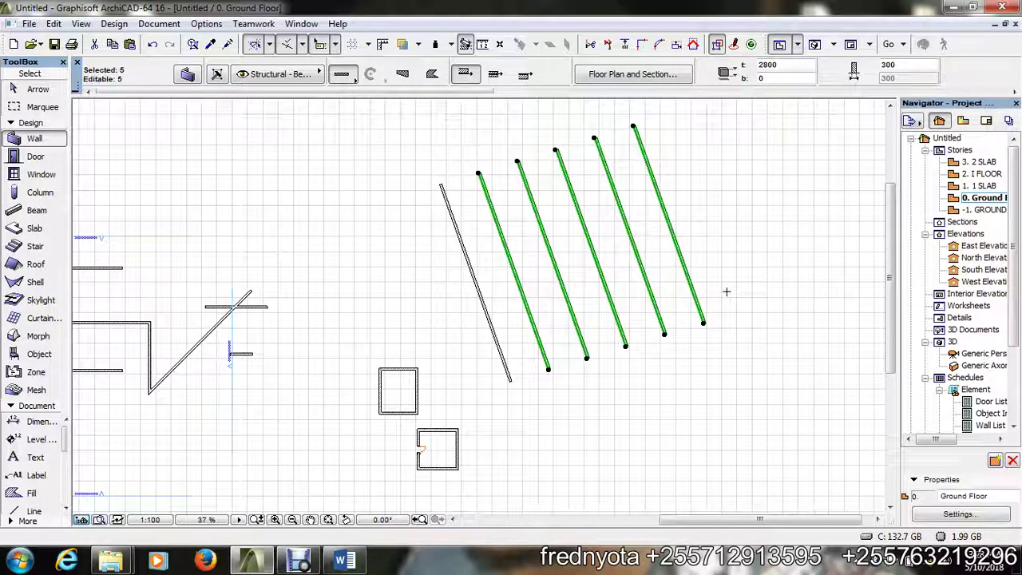
key(Escape)
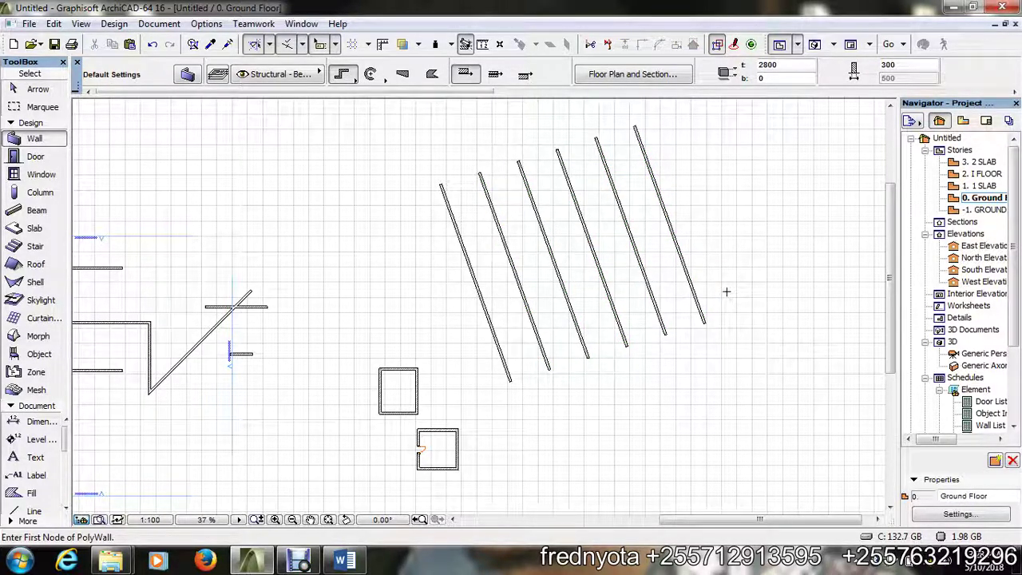
key(Escape)
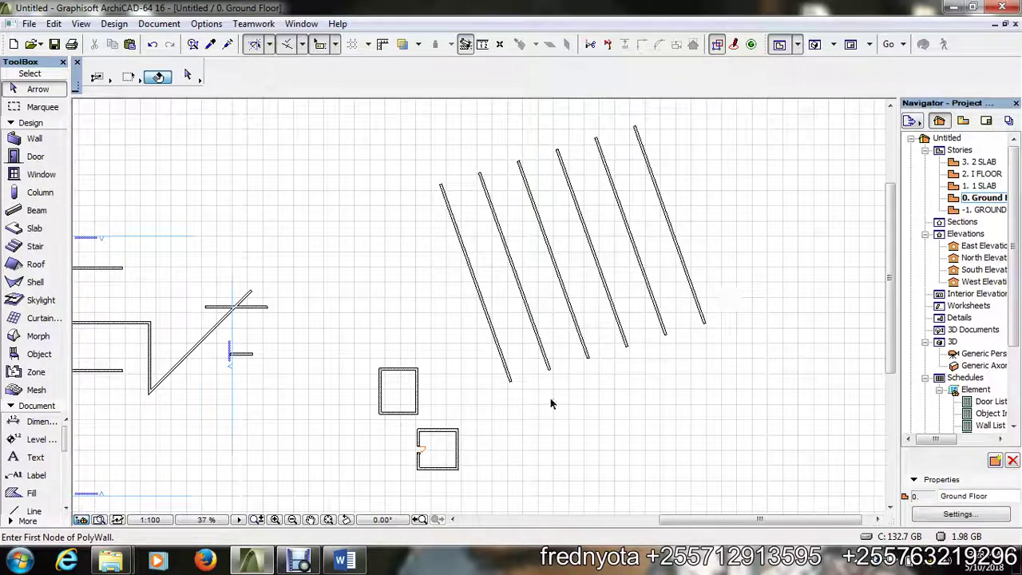
- Scroll through the Word shortcut list, check ArchiCAD briefly, then minimise Word
click(344, 561)
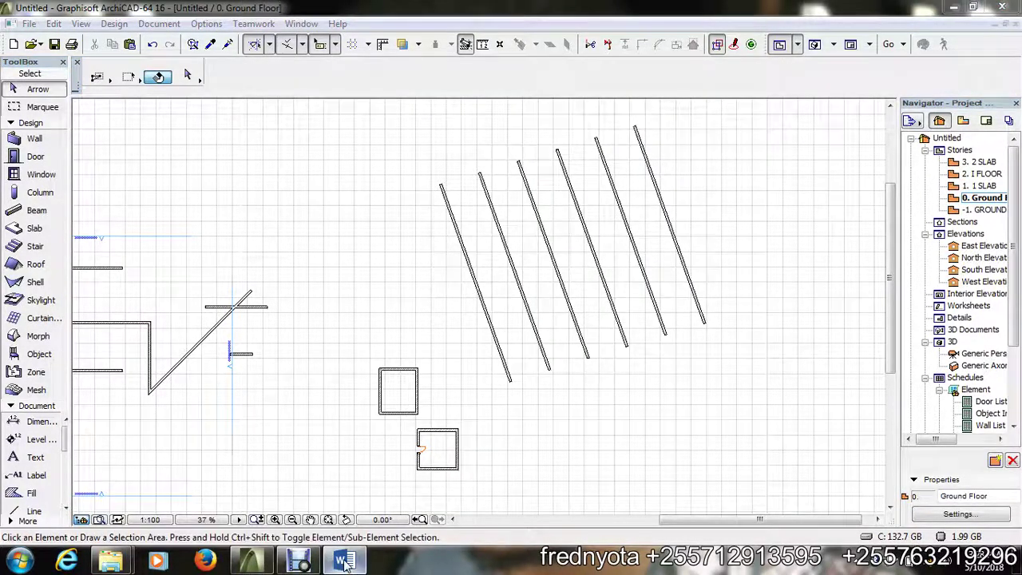
scroll(441, 405, down, 3)
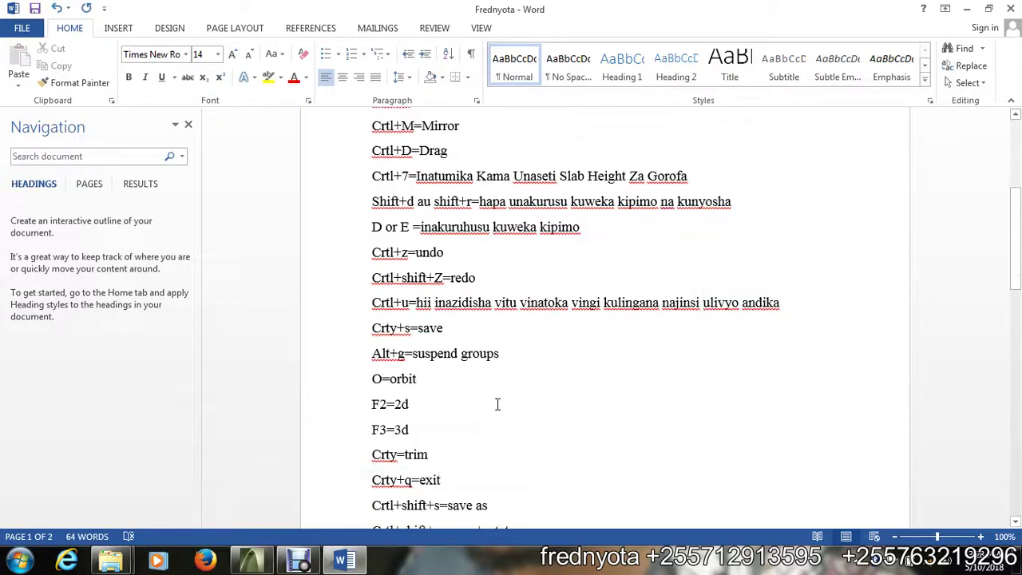
scroll(489, 345, up, 1)
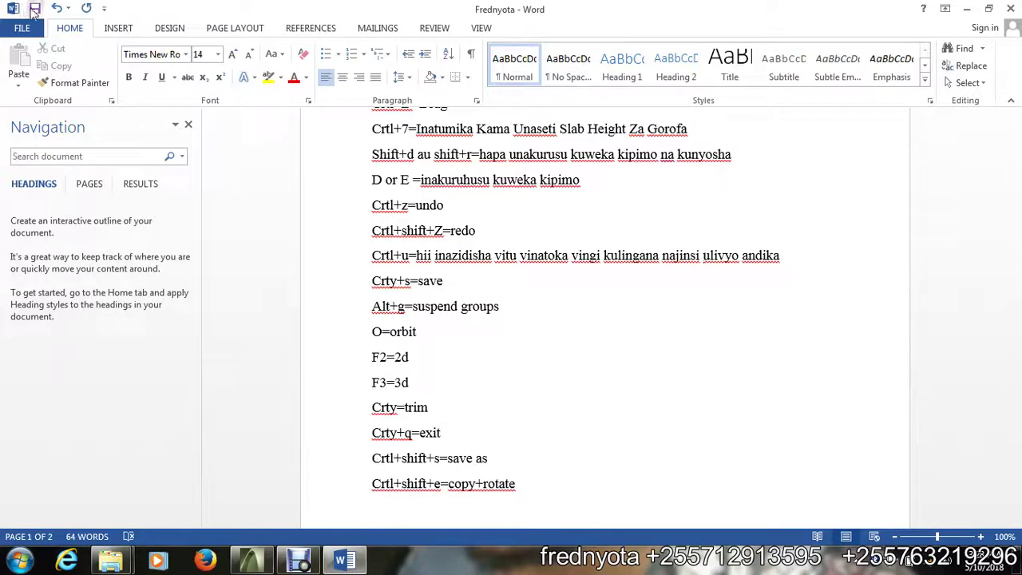
click(254, 561)
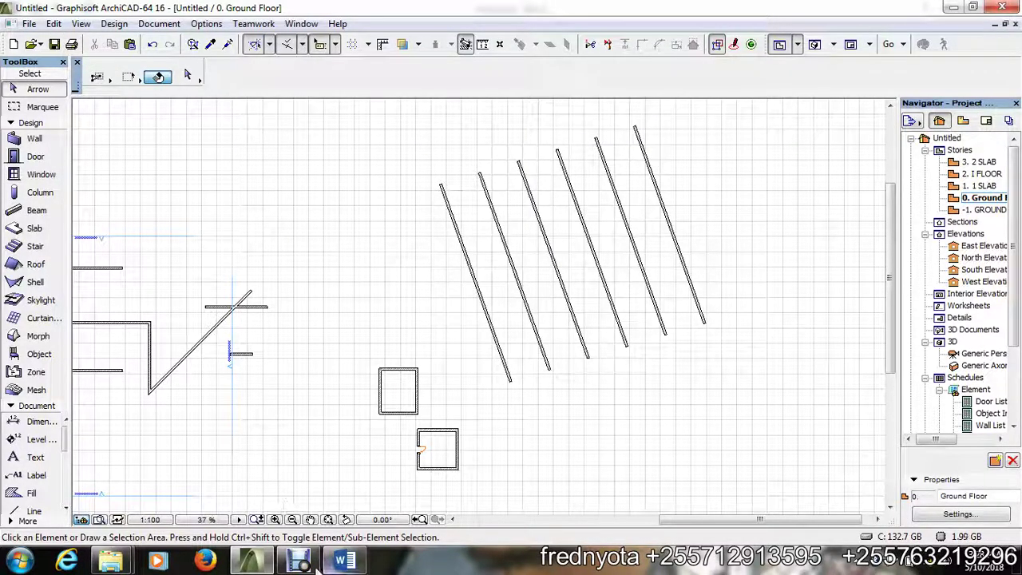
click(344, 562)
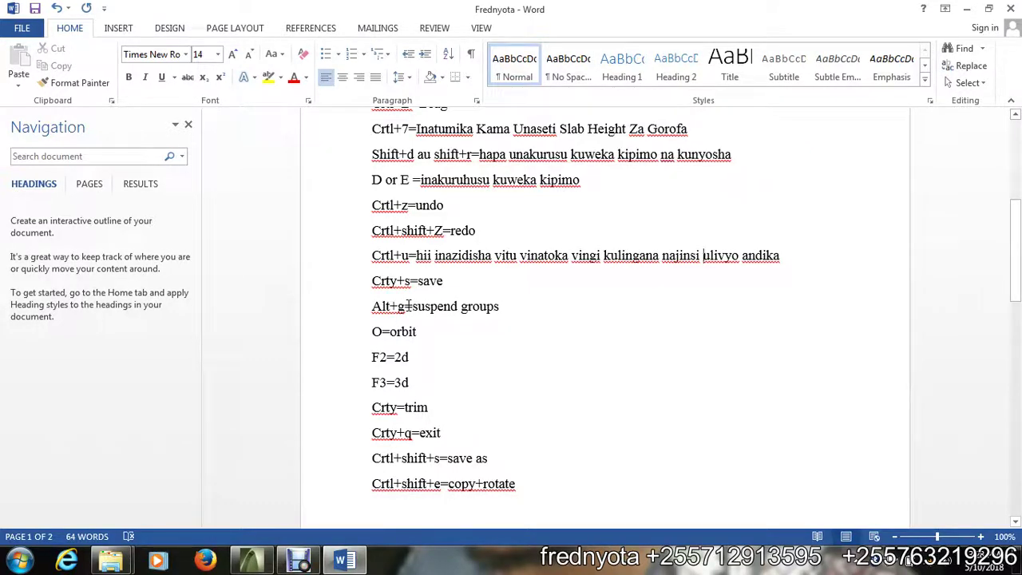
click(967, 9)
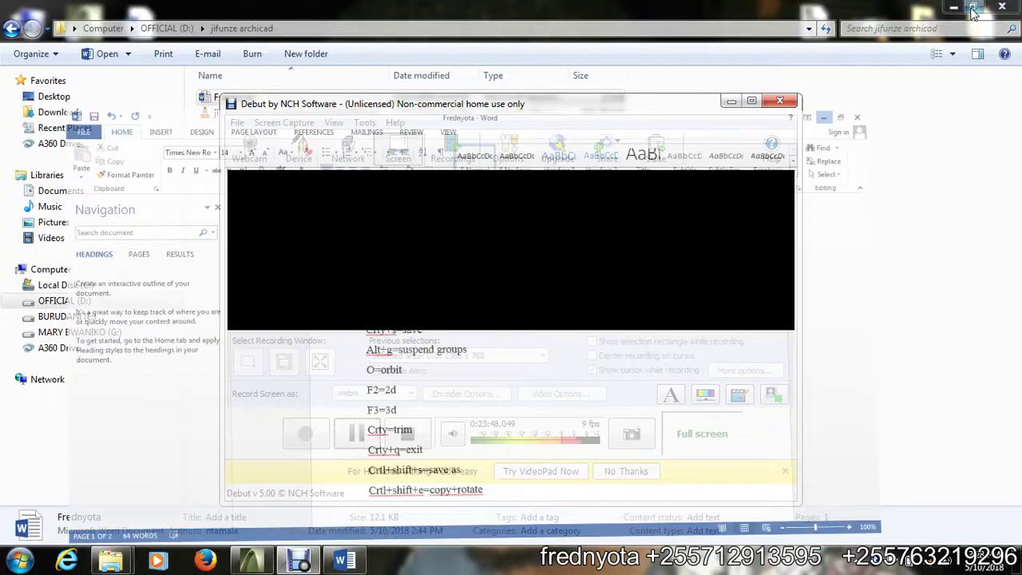
- Select the whole C-shaped three-wall group by clicking its bottom wall with grouping on
click(262, 561)
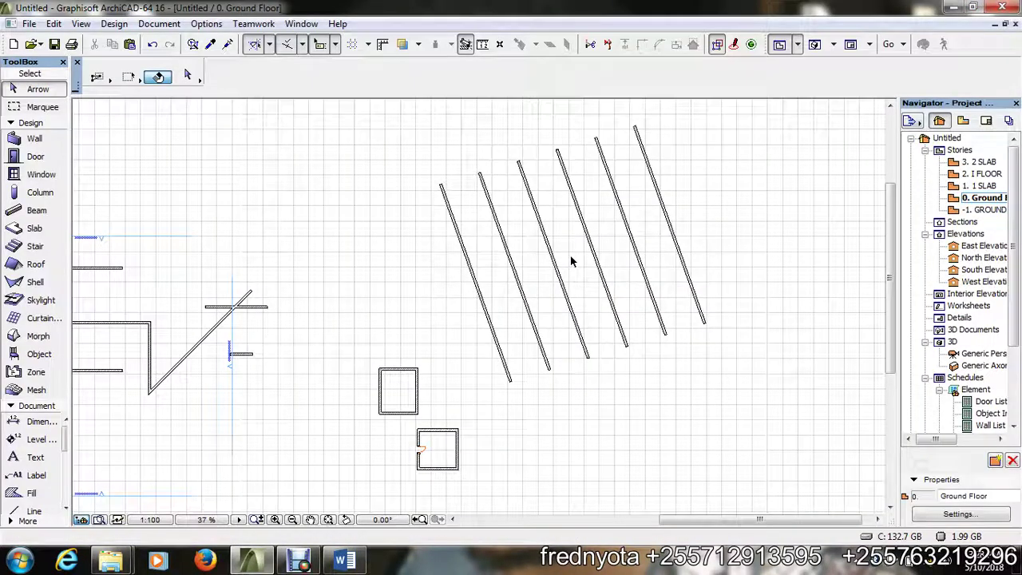
scroll(316, 246, down, 3)
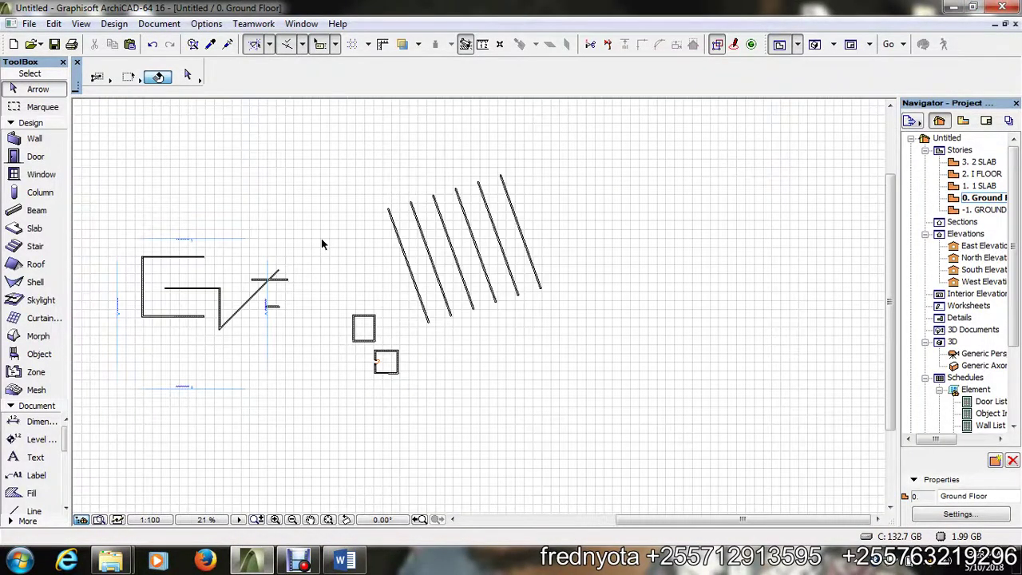
click(193, 316)
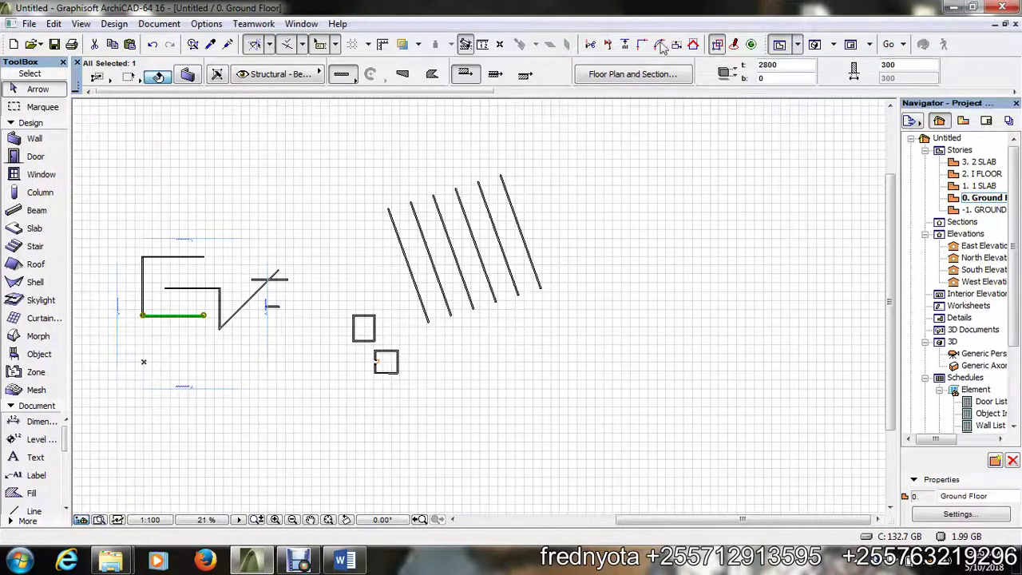
click(717, 46)
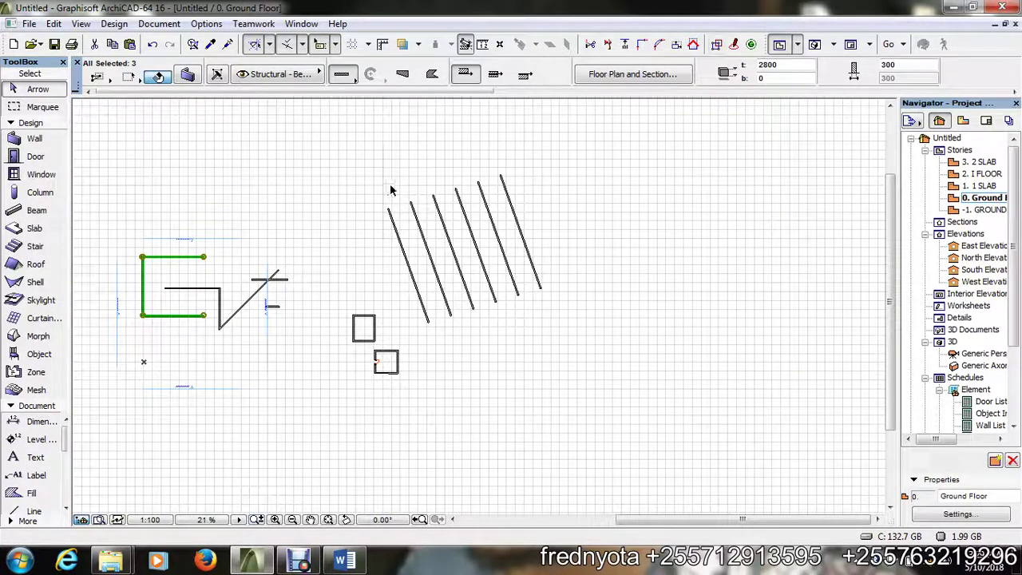
key(Escape)
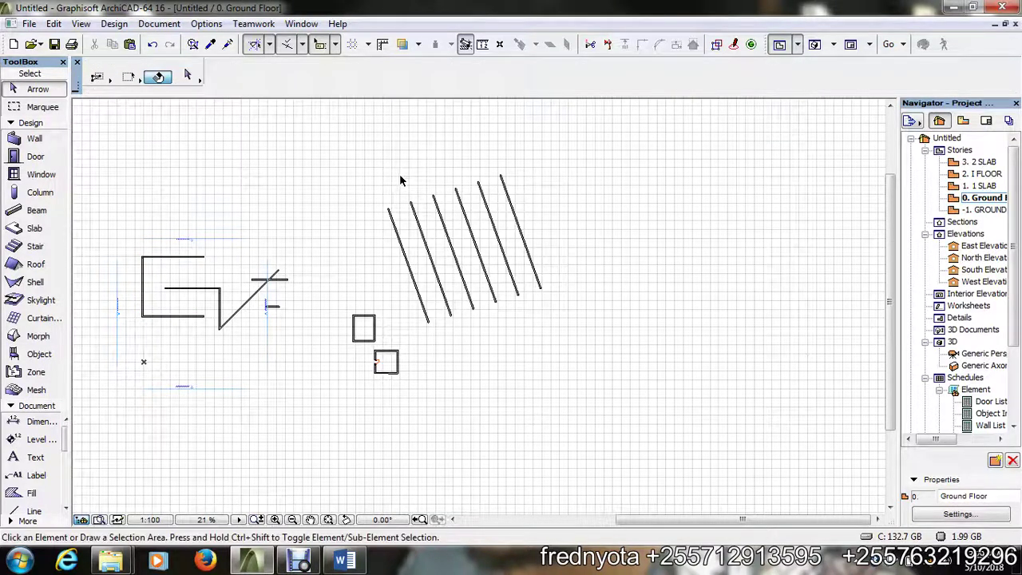
click(166, 319)
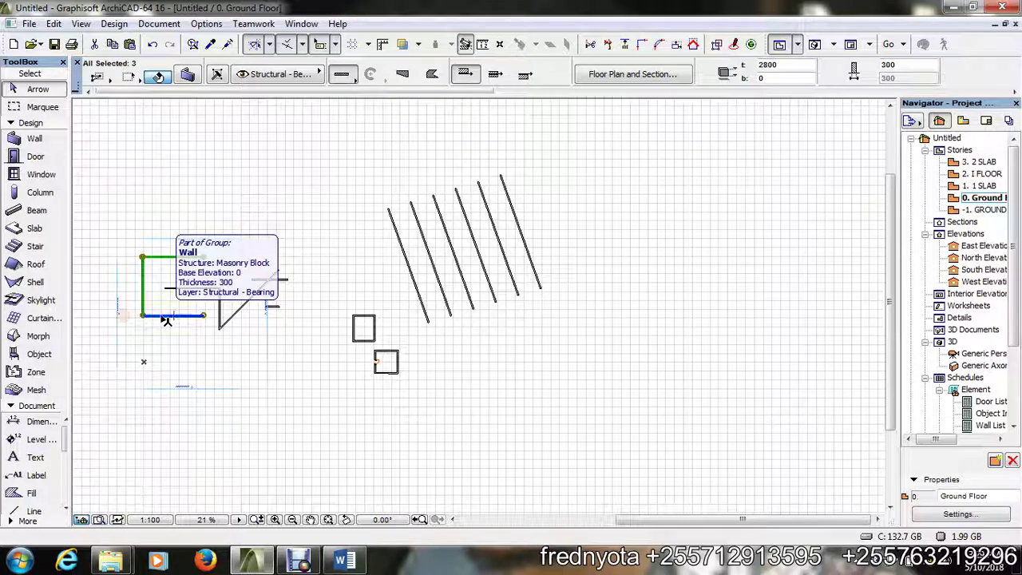
key(Escape)
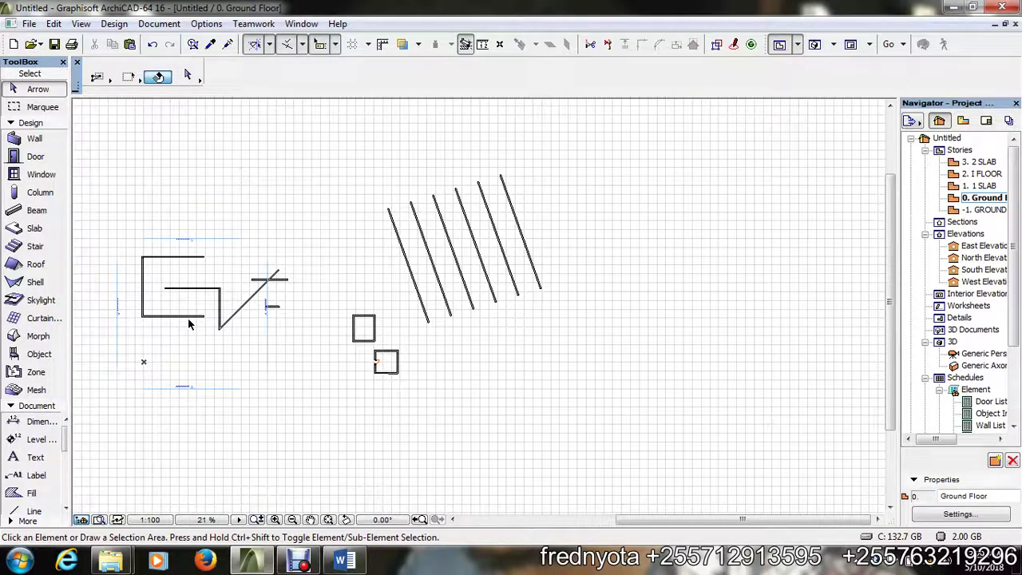
mouse_move(191, 323)
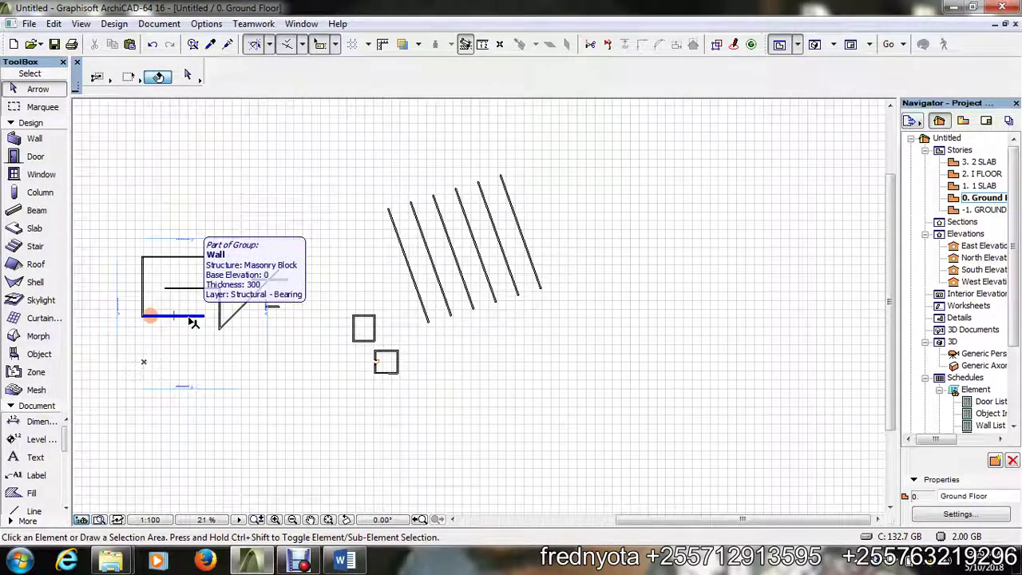
click(192, 323)
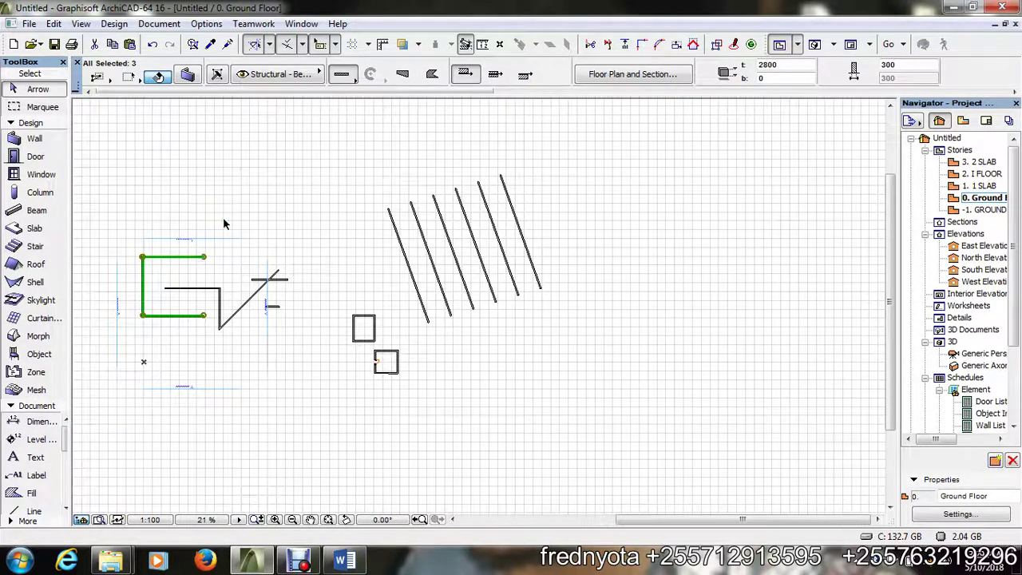
- Suspend groups with Alt+G and select the group's bottom wall by itself
click(280, 174)
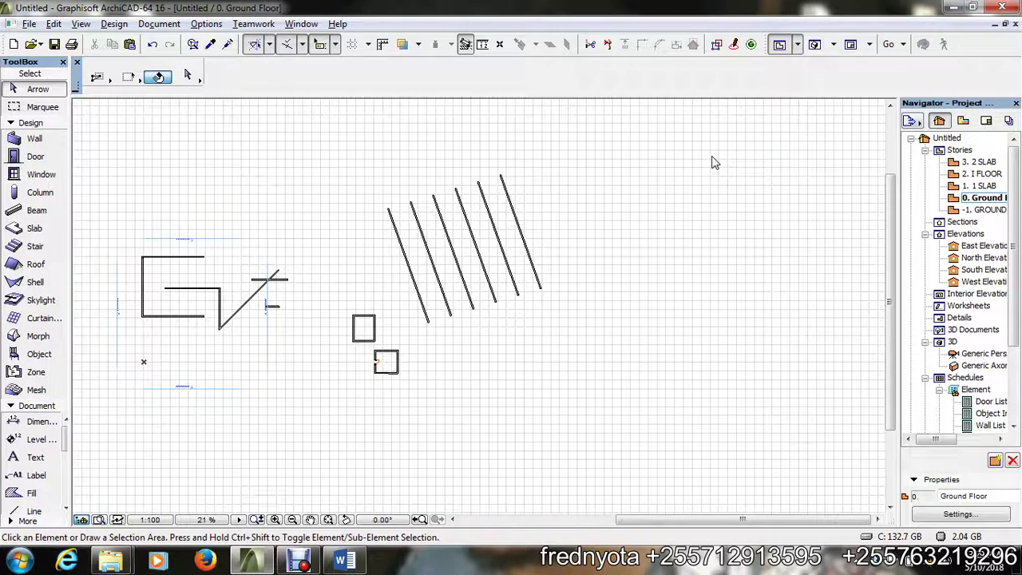
key(alt+g)
key(alt+g)
key(alt+g)
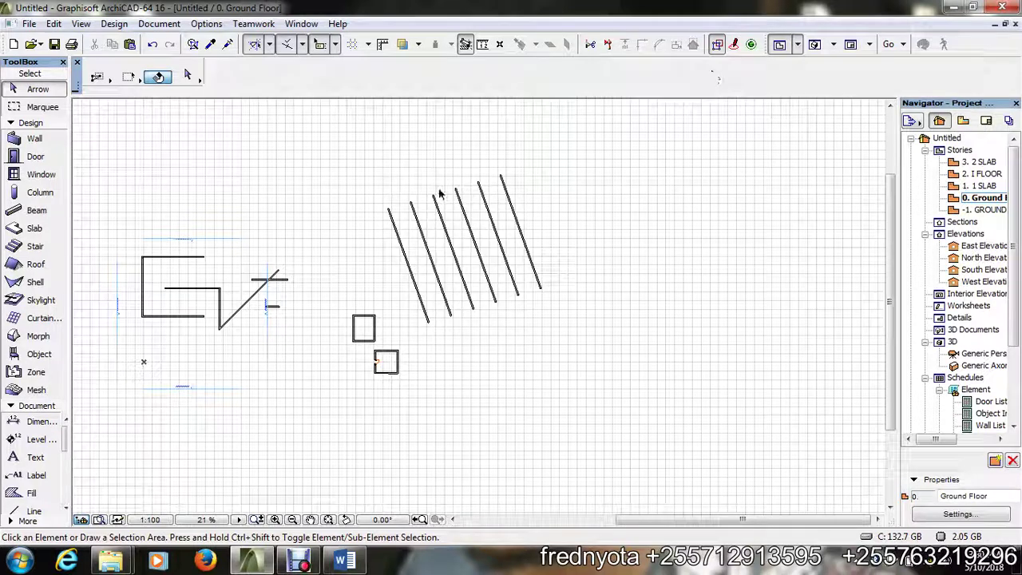
click(200, 315)
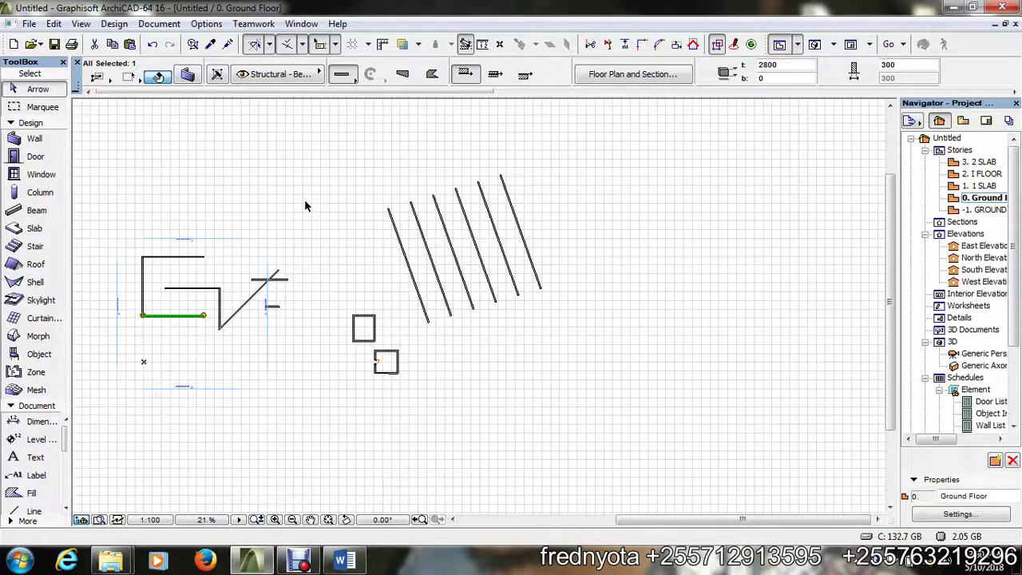
click(304, 206)
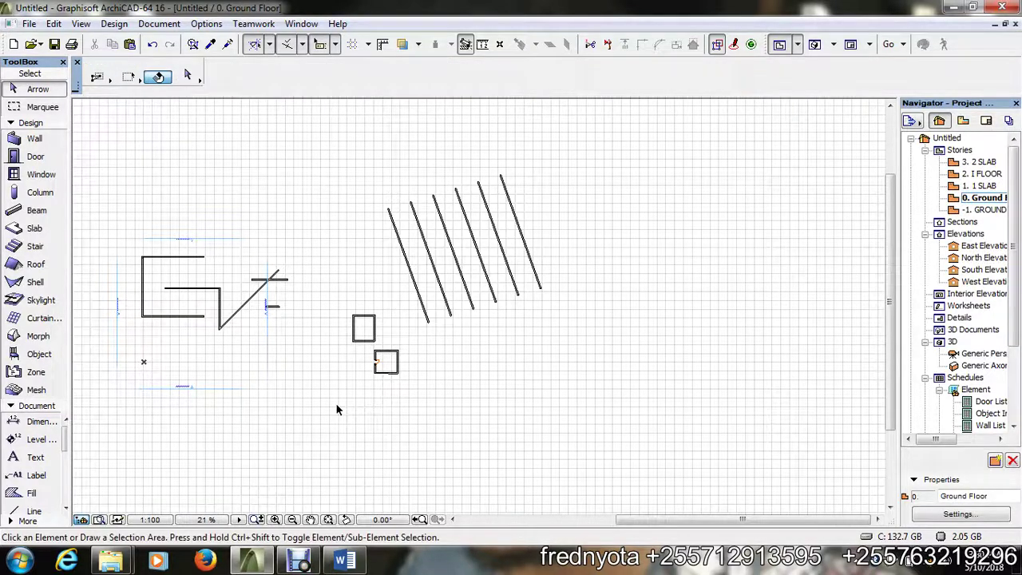
click(344, 561)
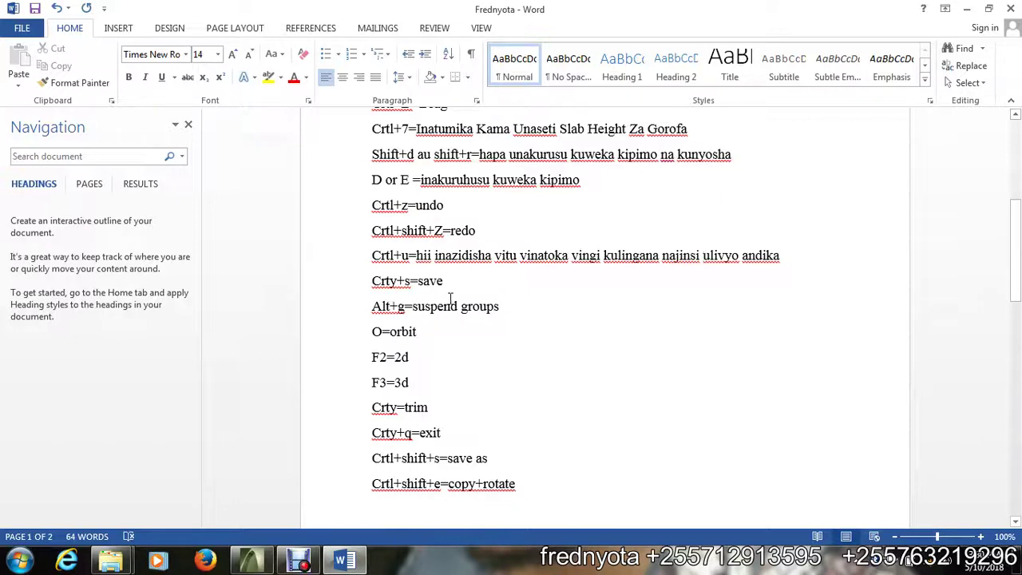
click(966, 9)
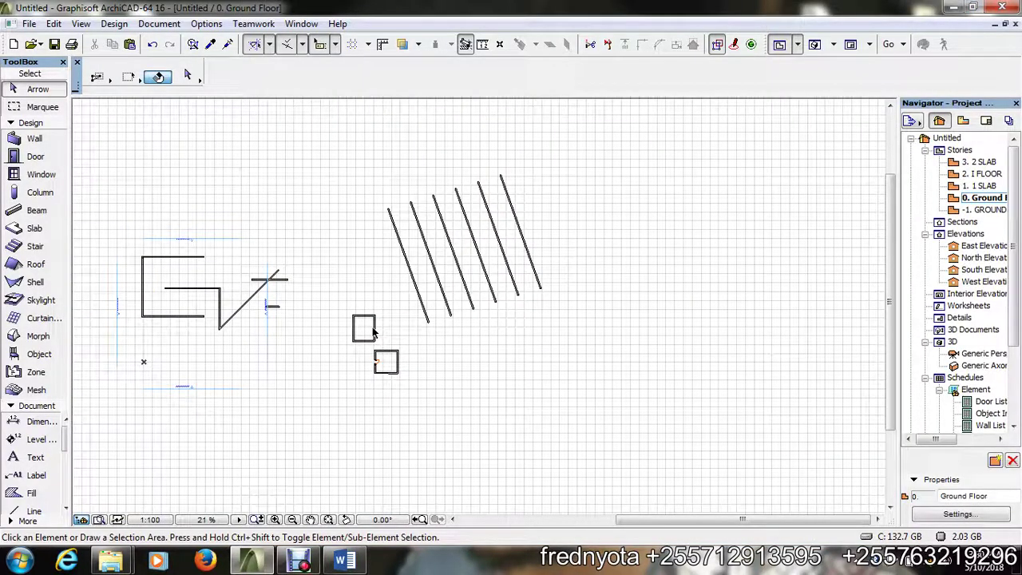
- Open the 3D window of the ground-floor walls with F3
mouse_move(372, 331)
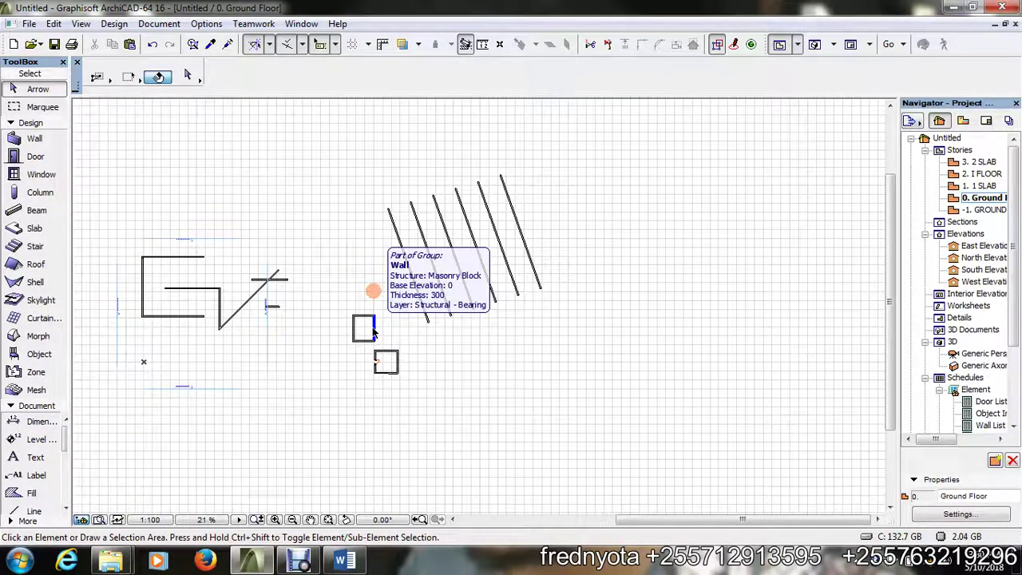
key(F3)
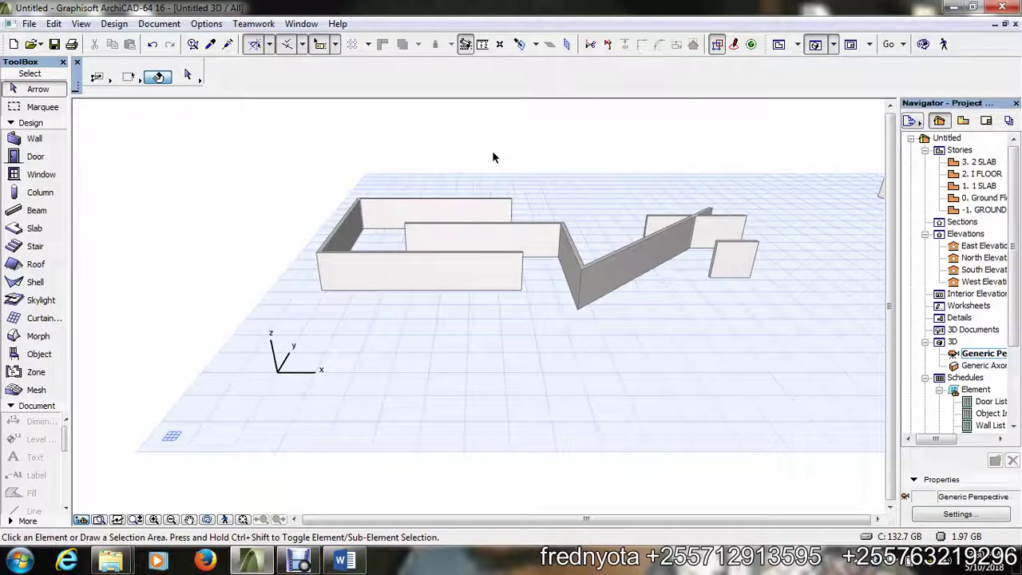
- Orbit and zoom around the ground-floor walls to look down on the brick wall
click(924, 45)
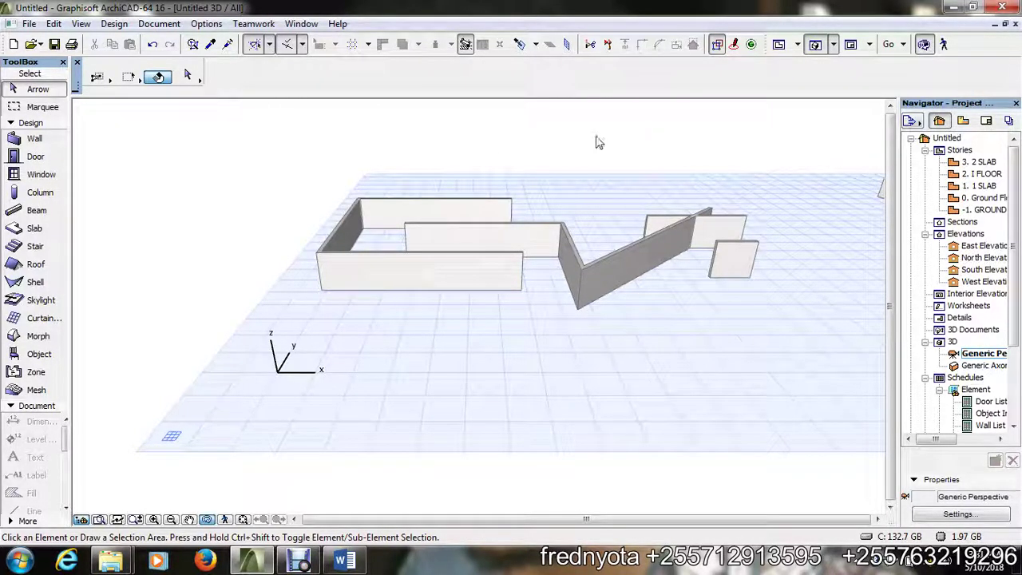
drag(459, 186, 746, 244)
drag(428, 281, 287, 205)
scroll(285, 207, up, 5)
scroll(279, 206, up, 5)
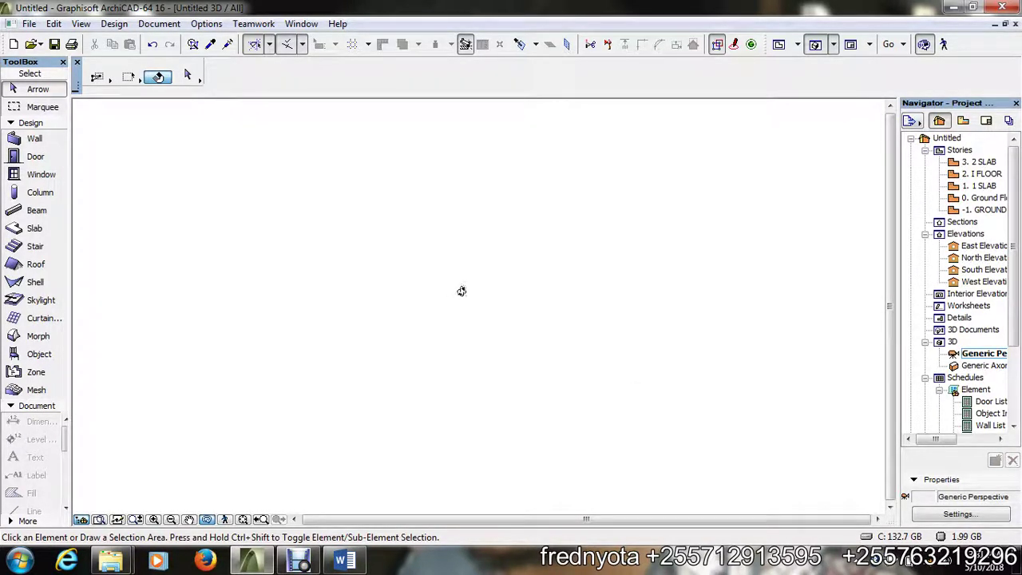
scroll(356, 246, down, 5)
scroll(332, 310, up, 6)
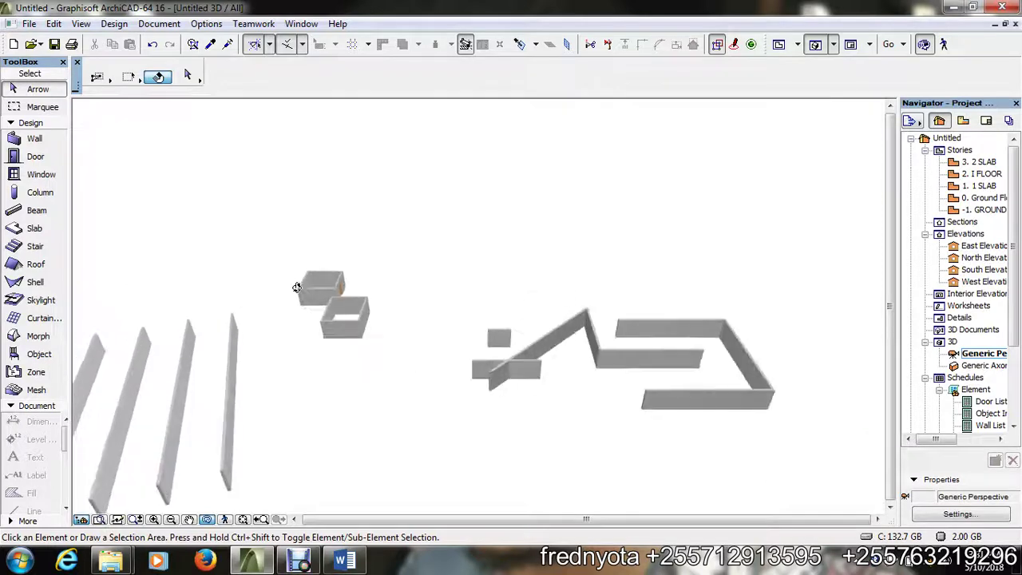
scroll(344, 307, up, 8)
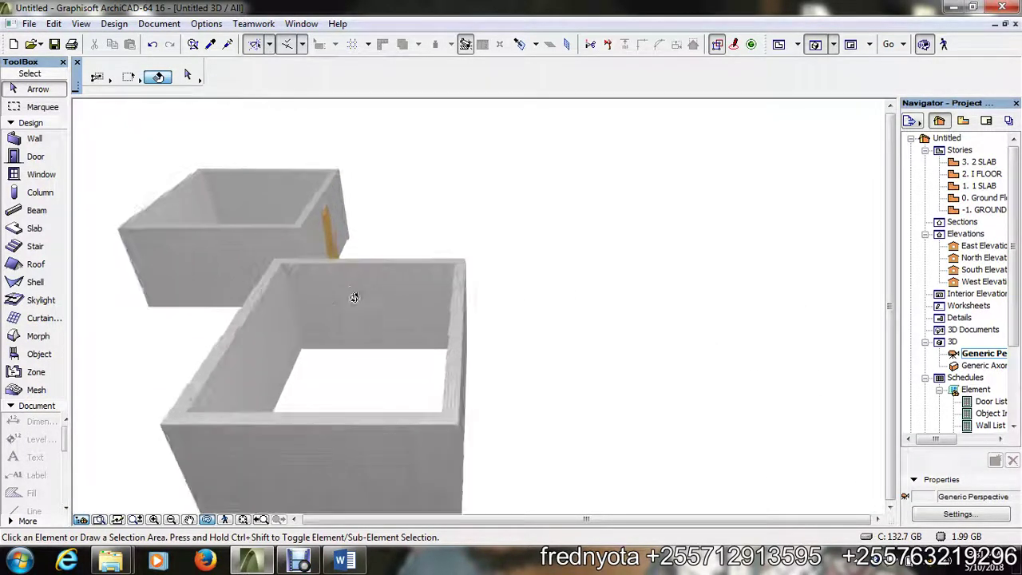
scroll(383, 273, down, 2)
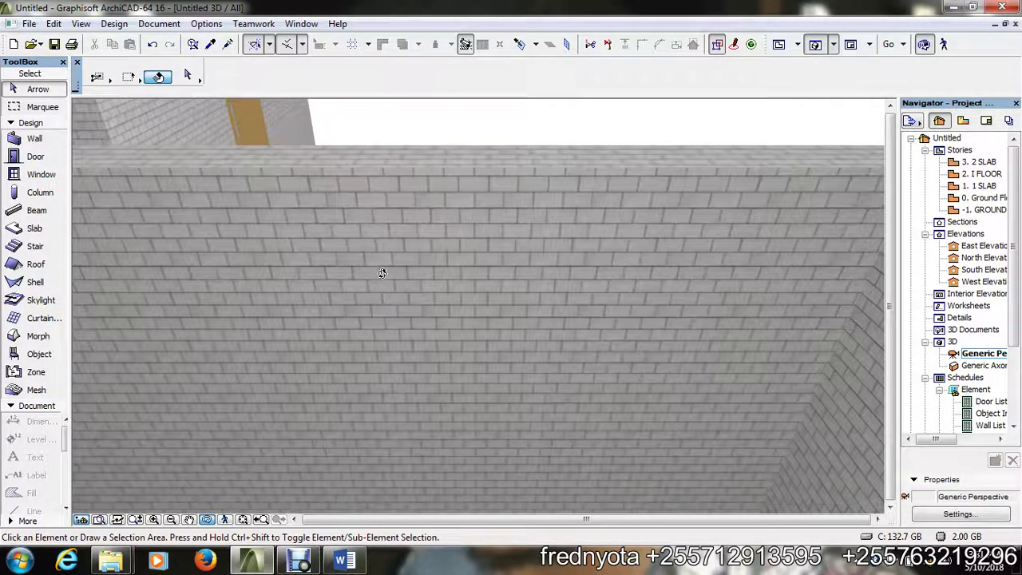
drag(382, 273, 362, 333)
scroll(376, 290, down, 5)
scroll(381, 296, up, 5)
scroll(646, 292, down, 4)
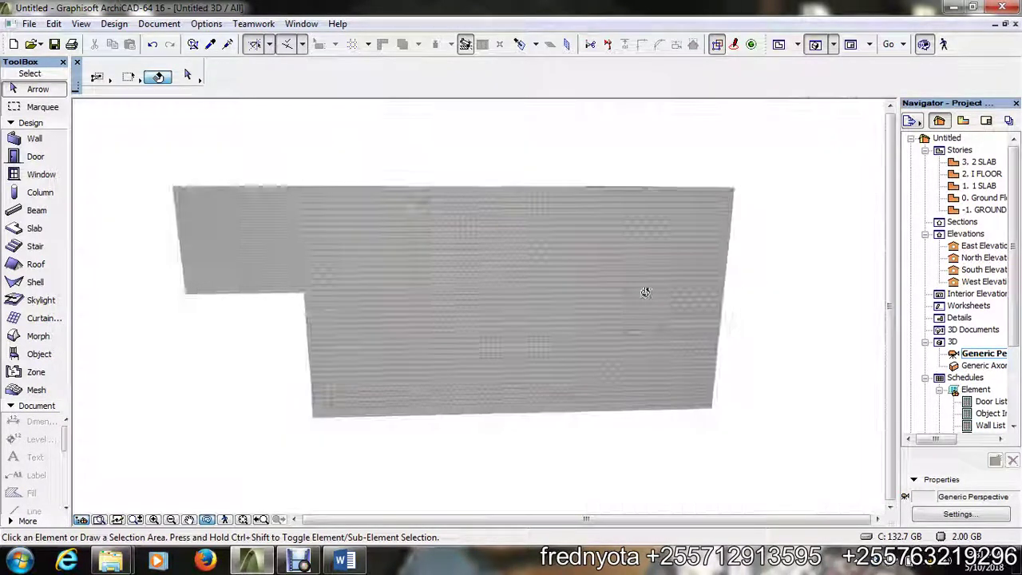
- Orbit once more around the two wall boxes, then return to the plan with F2 and bring up Word
drag(645, 293, 617, 300)
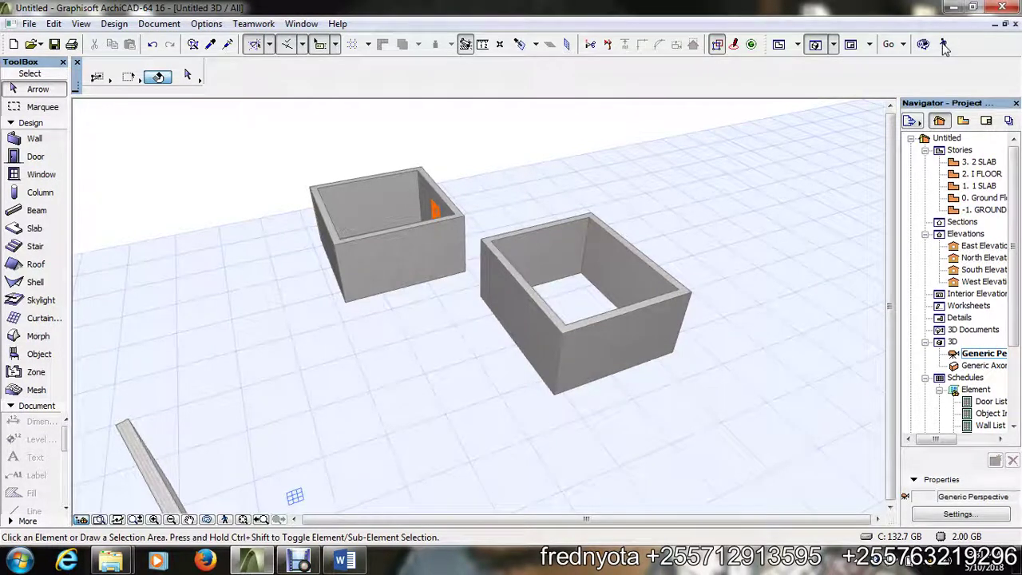
click(924, 46)
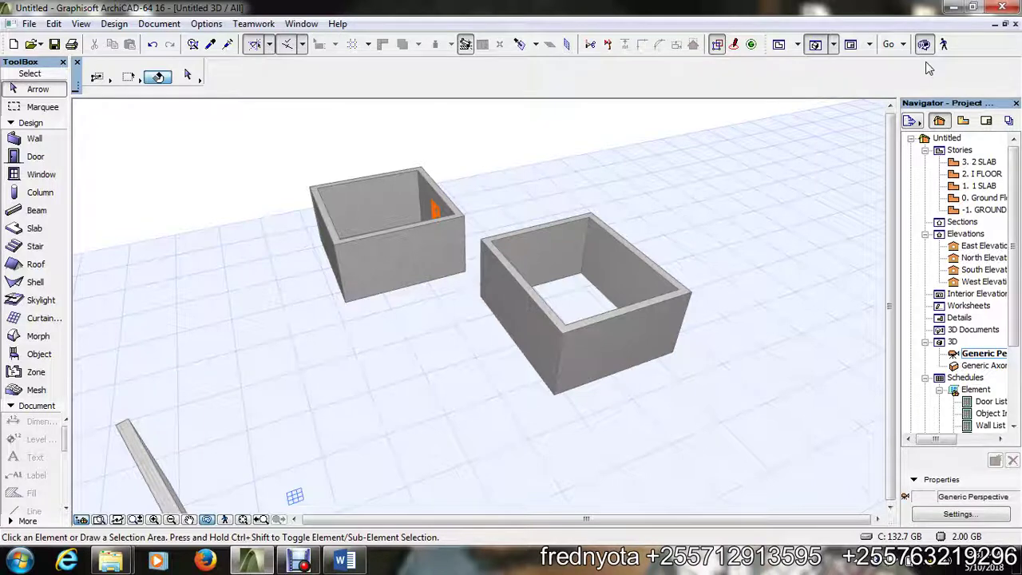
key(F2)
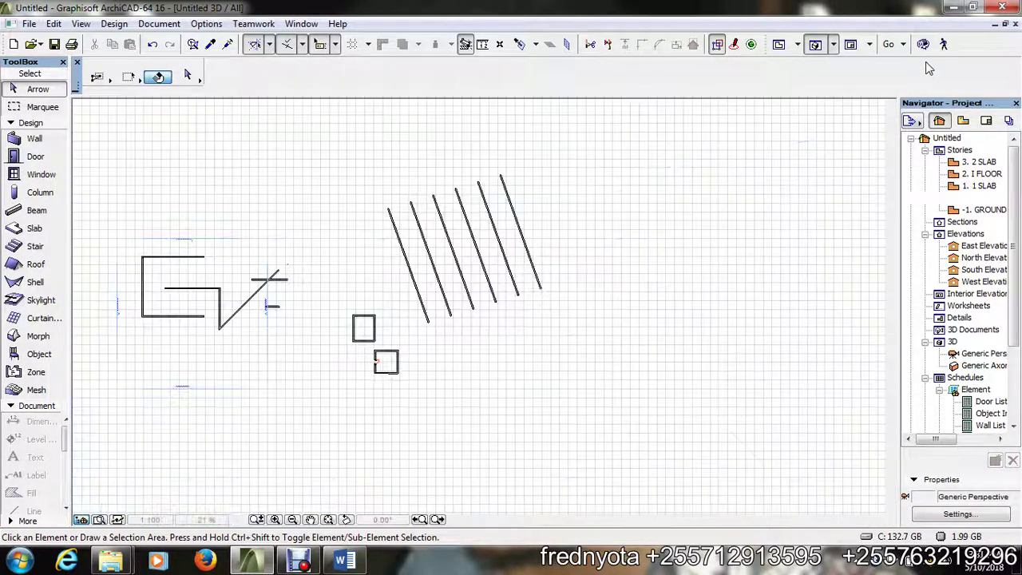
click(344, 561)
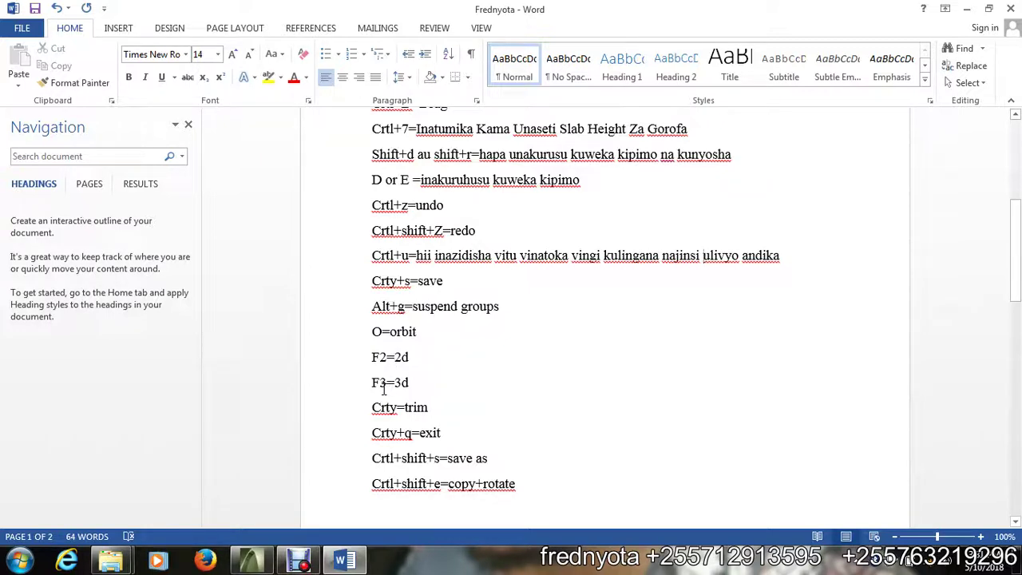
- Bring the ArchiCAD ground floor plan back in front of Word
click(255, 561)
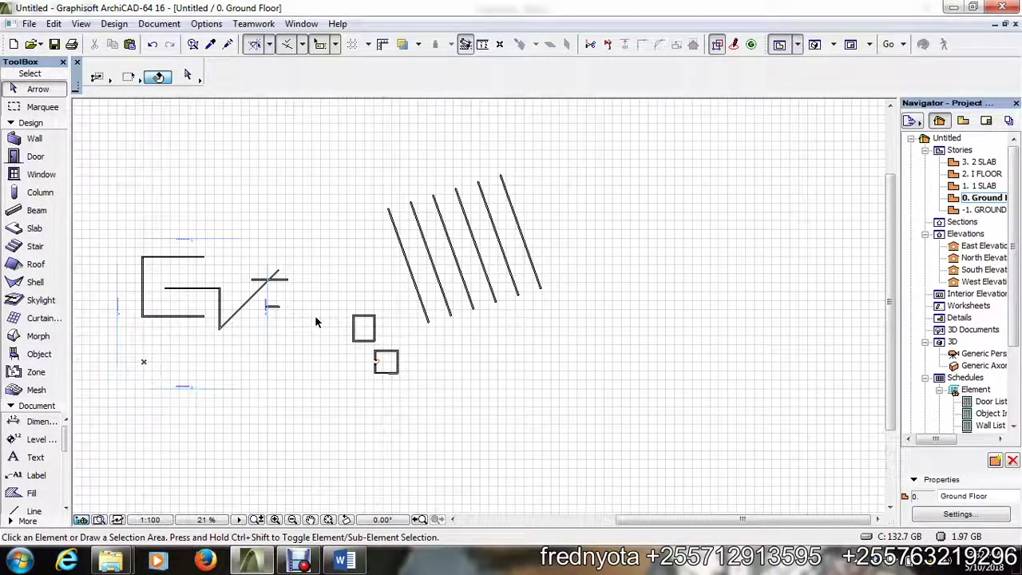
key(F3)
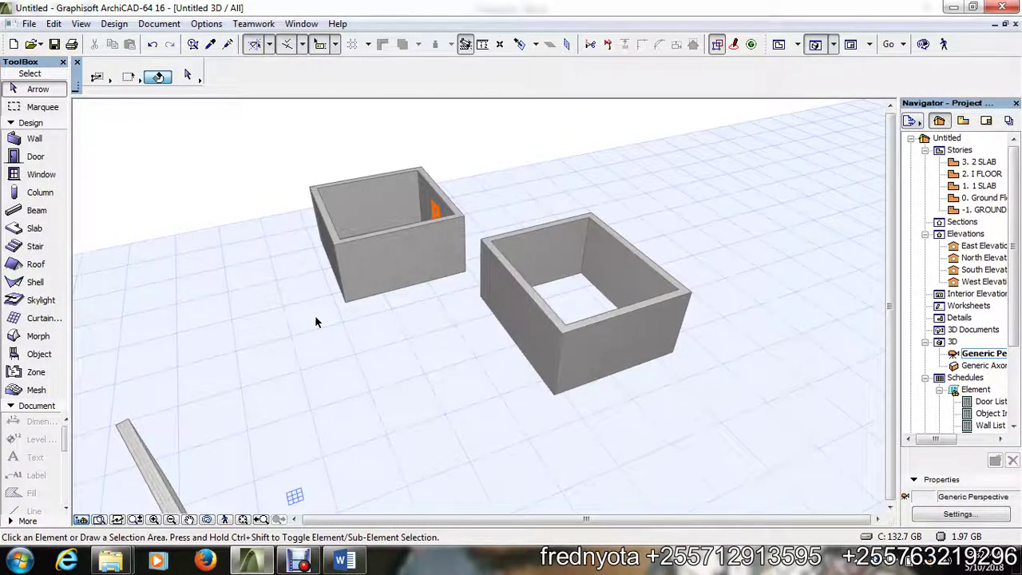
key(F2)
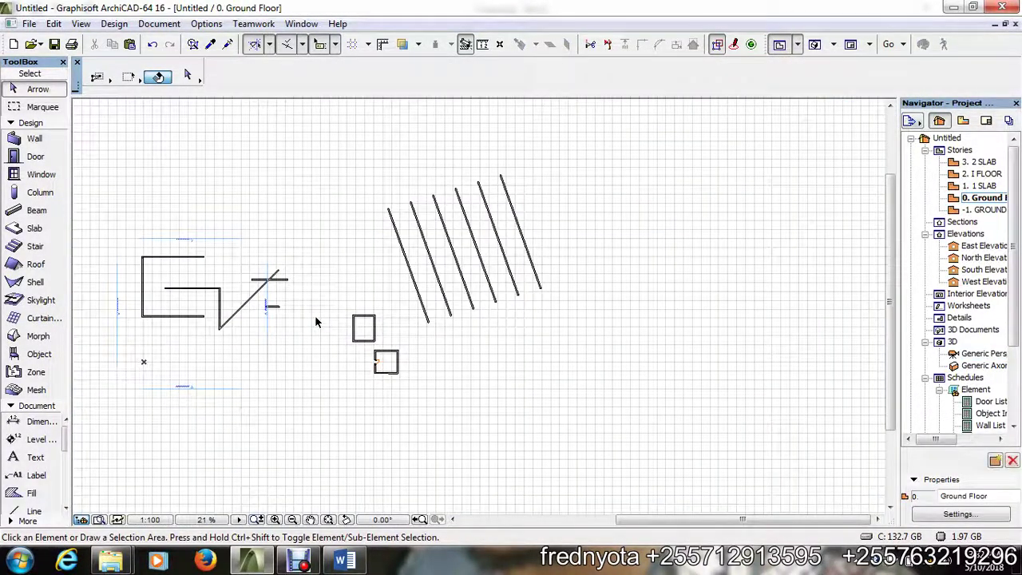
key(F3)
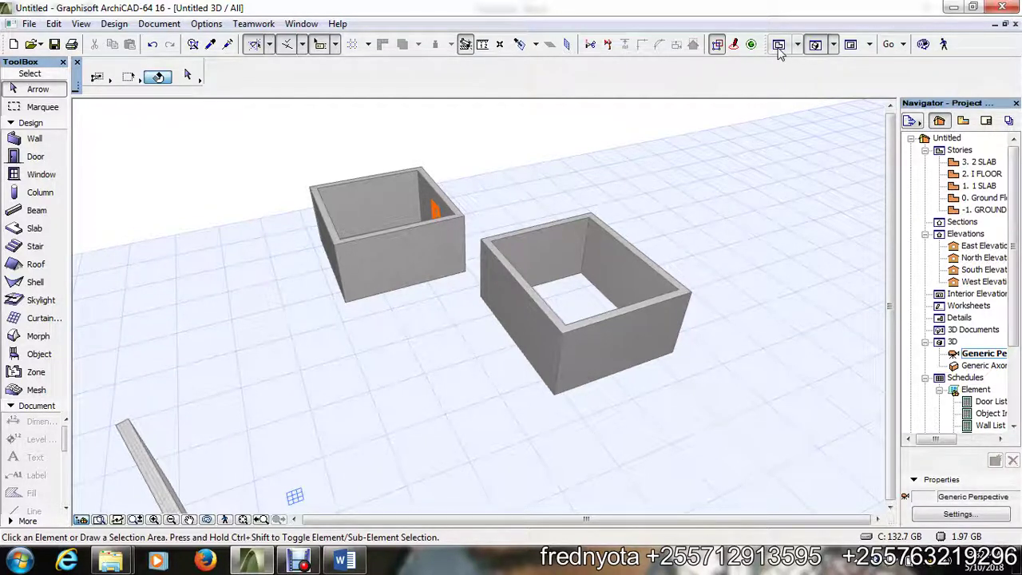
click(779, 45)
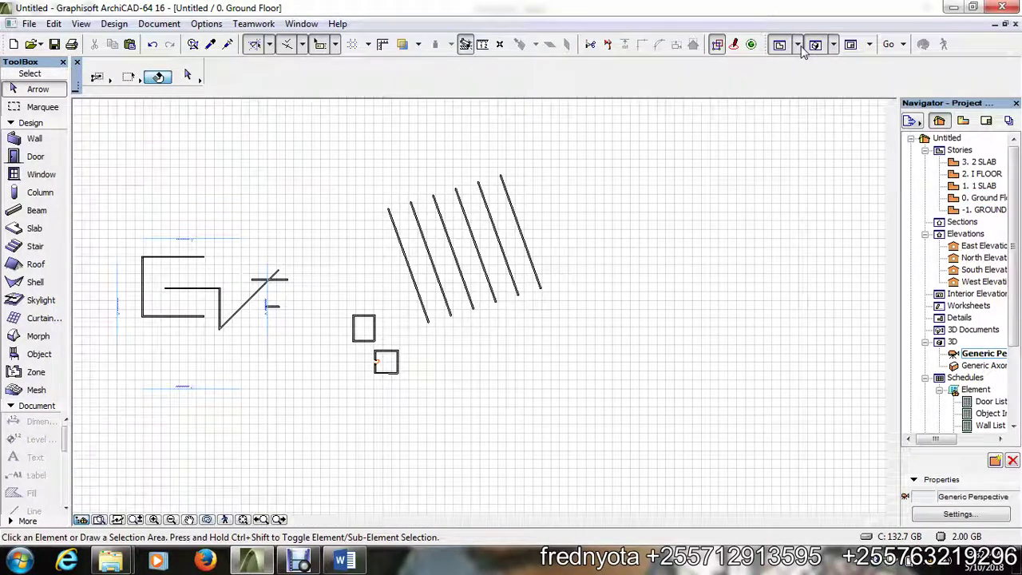
click(815, 45)
click(778, 44)
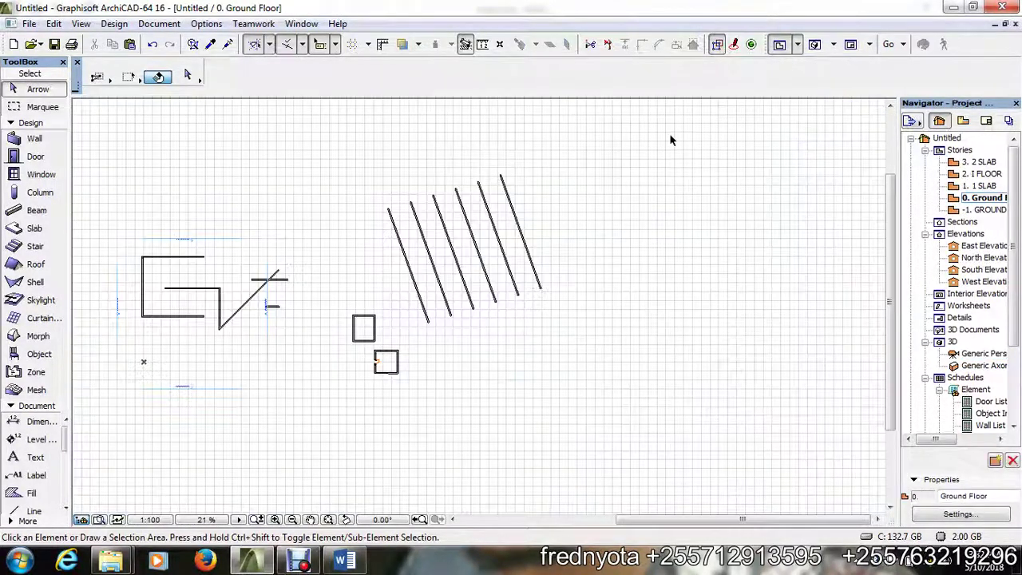
right_click(670, 136)
mouse_move(709, 395)
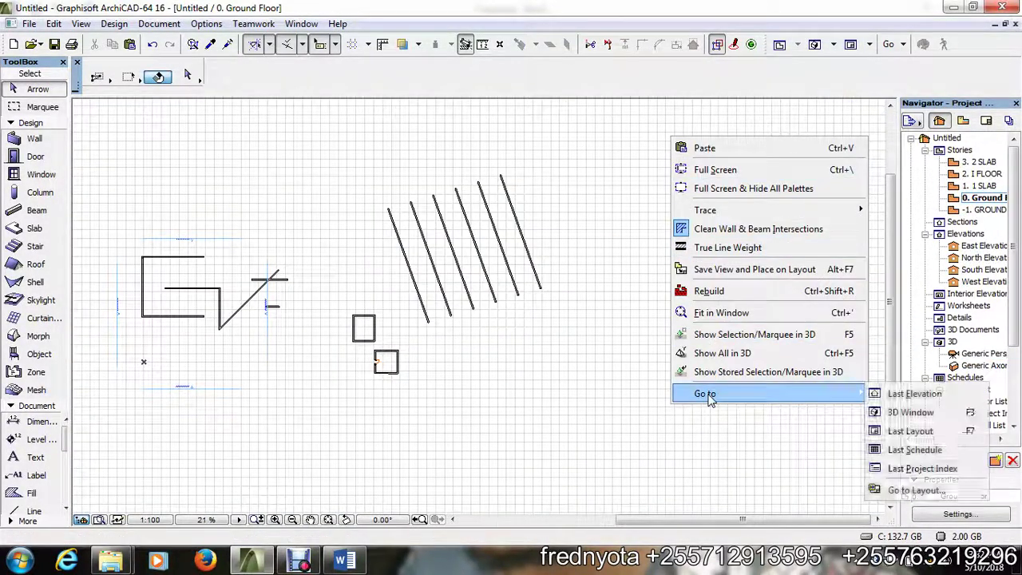
click(928, 414)
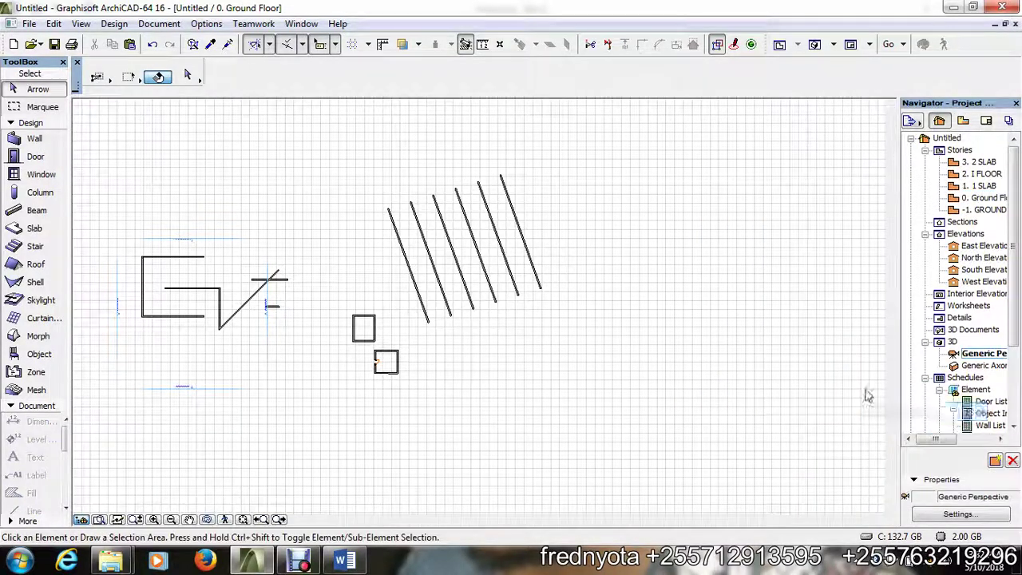
right_click(684, 279)
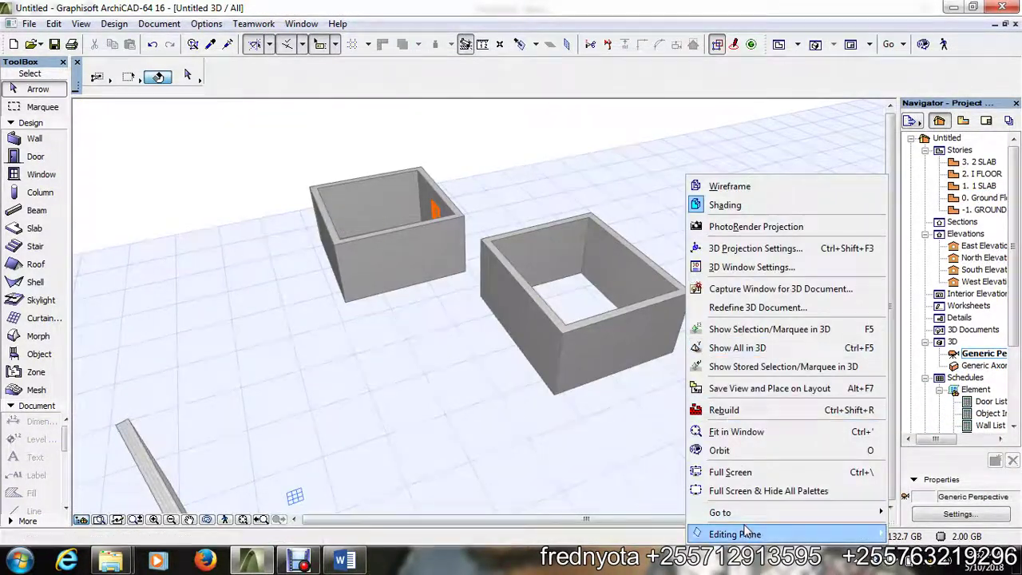
mouse_move(838, 513)
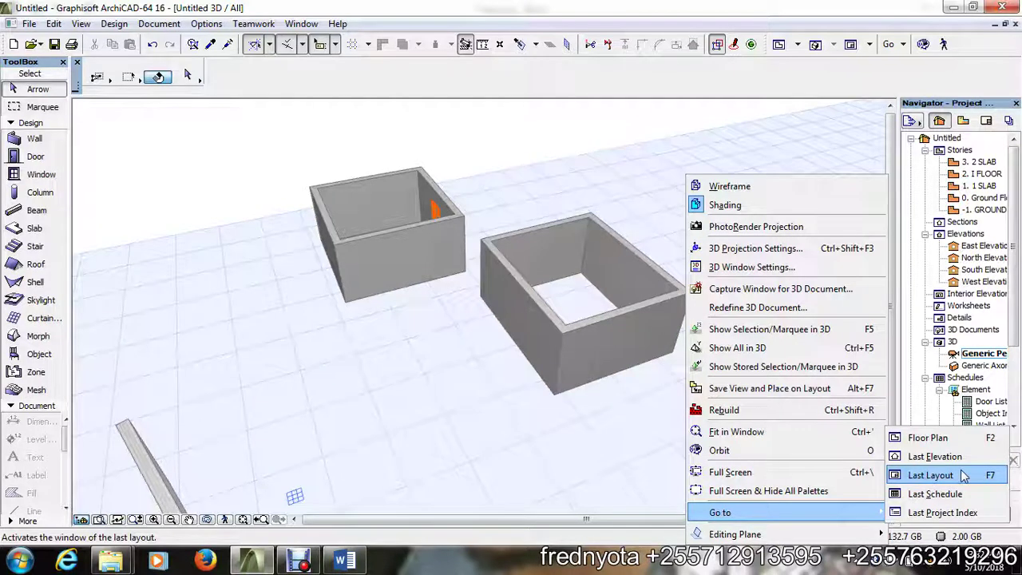
click(990, 438)
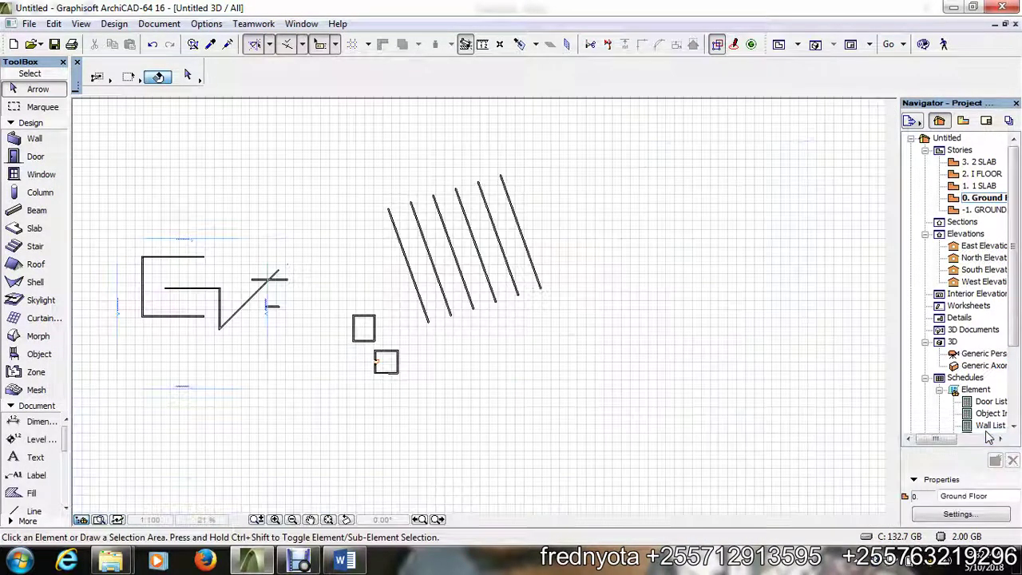
click(900, 47)
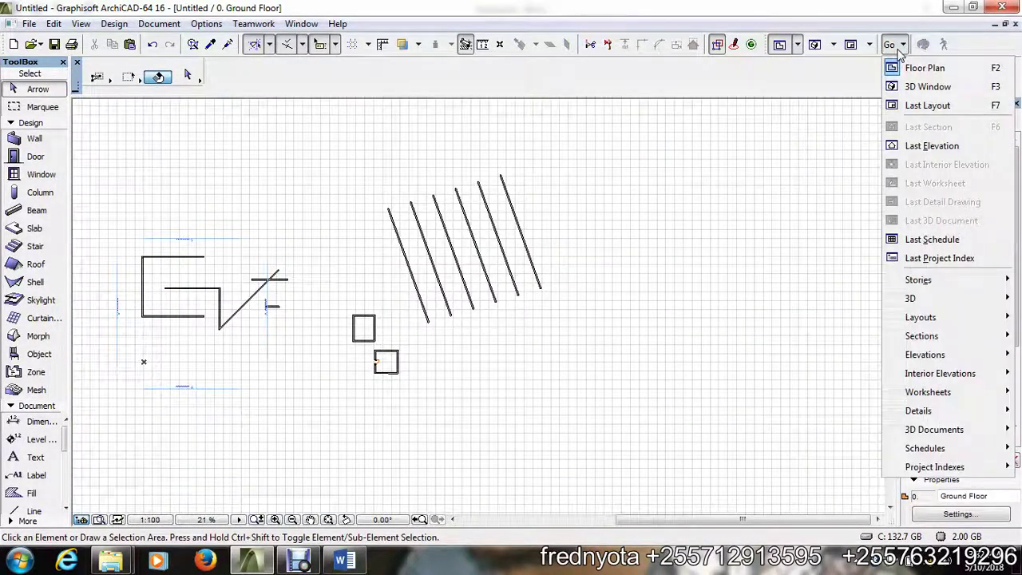
click(910, 68)
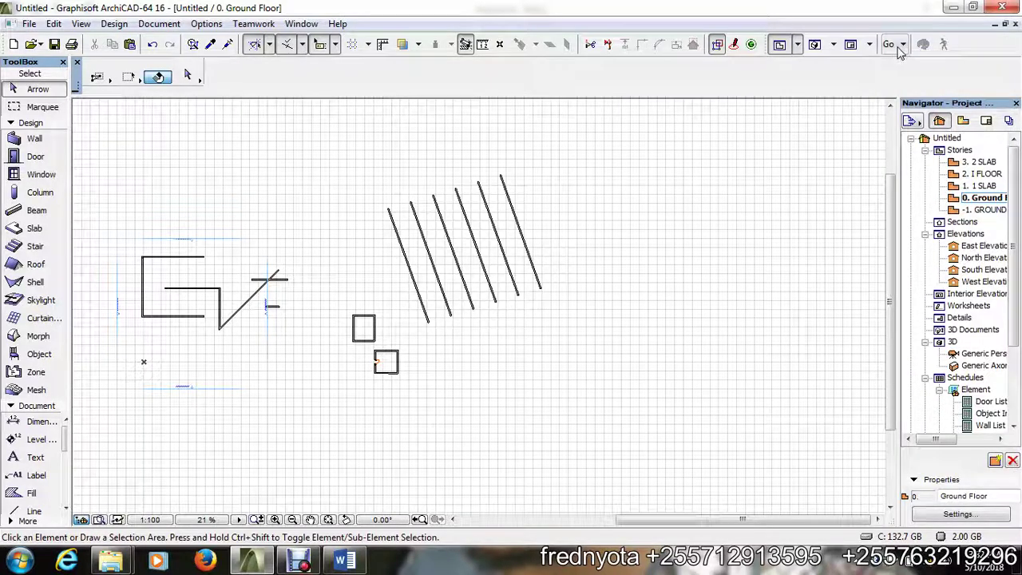
click(902, 44)
click(976, 86)
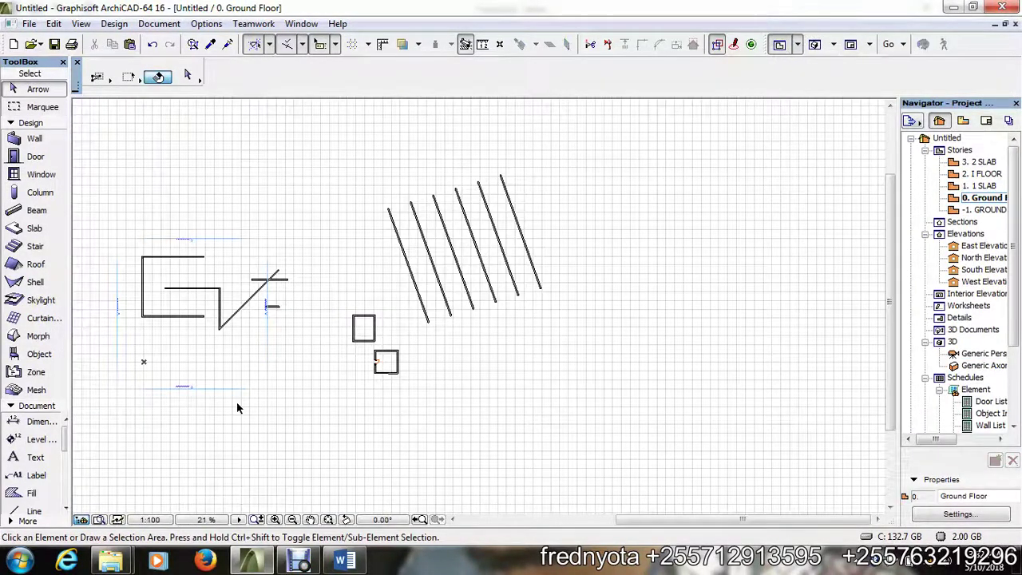
- Change Crty+s, Crty=trim and Crty+q to Crtl+s, Crtl=trim and Crtl+q, then minimise Word
click(344, 562)
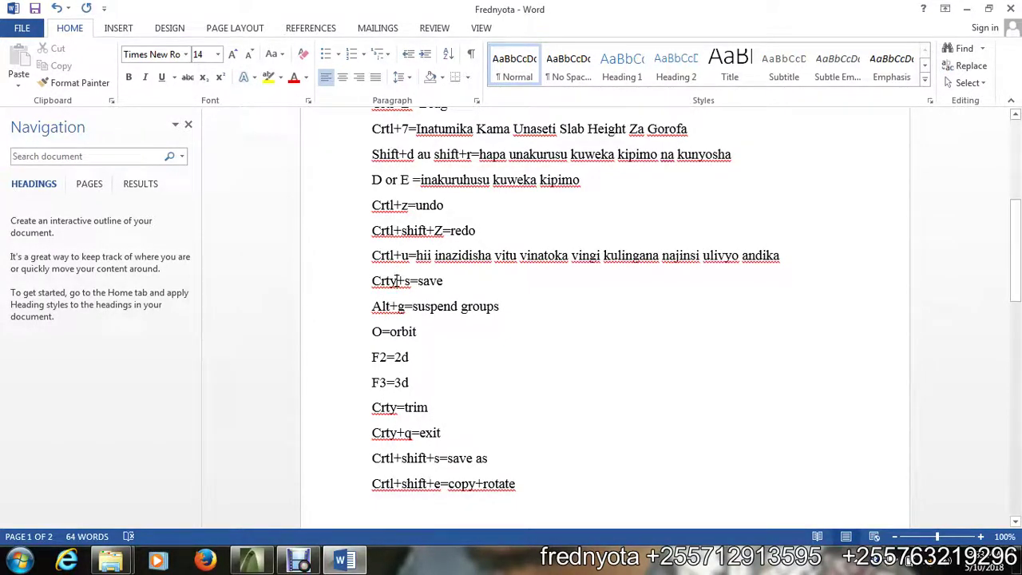
click(396, 280)
key(BackSpace)
text(l)
click(396, 407)
key(BackSpace)
text(l)
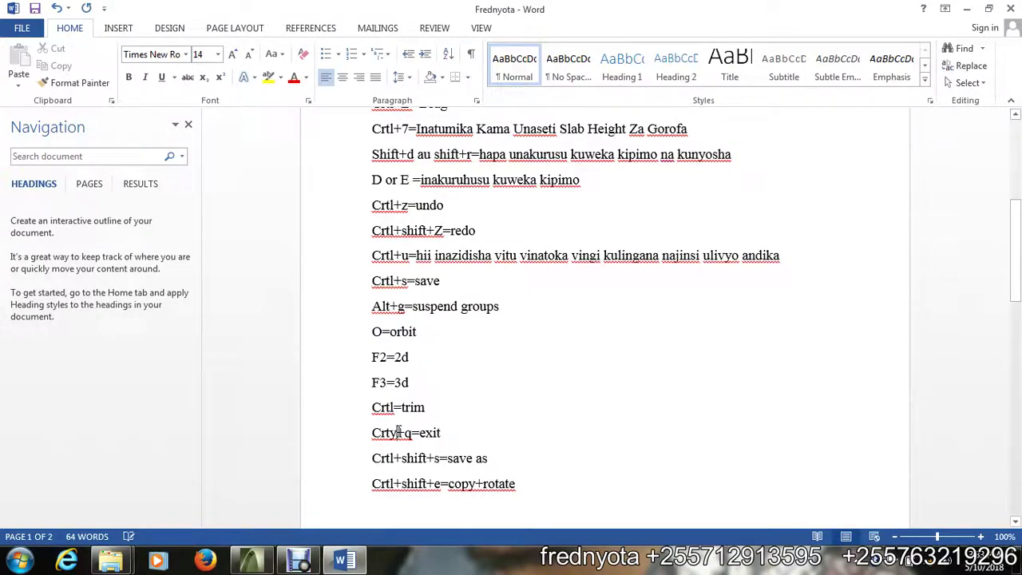
click(398, 432)
key(BackSpace)
text(l)
click(967, 9)
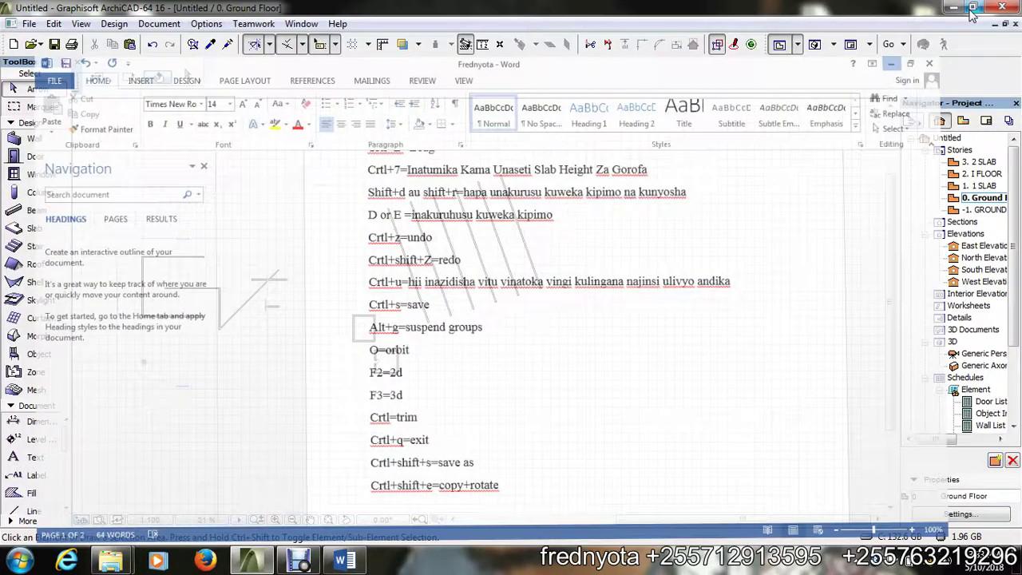
- Trim the crossing horizontal wall and cut off the diagonal wall's end beyond it
scroll(243, 296, up, 3)
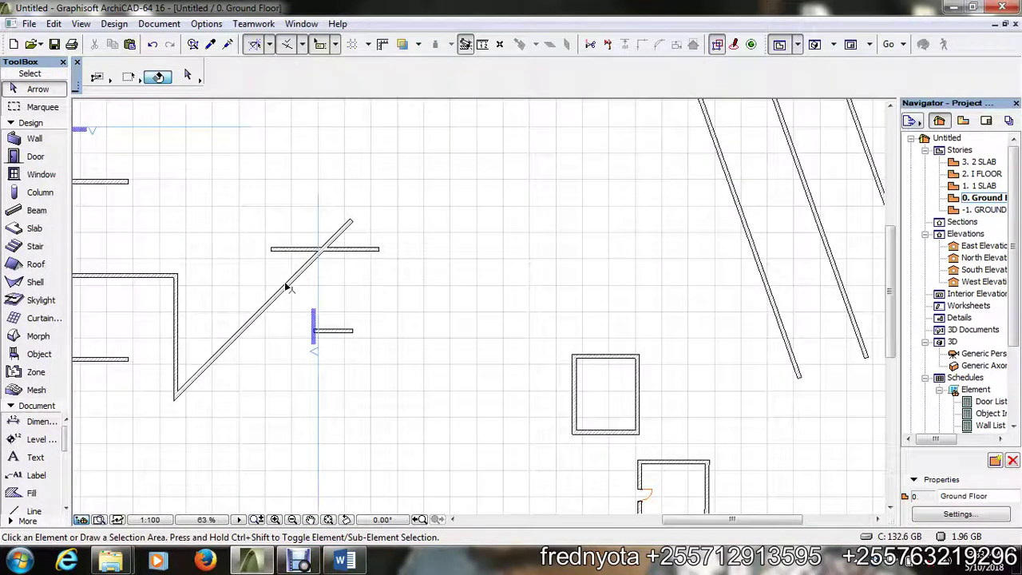
click(256, 309)
click(603, 117)
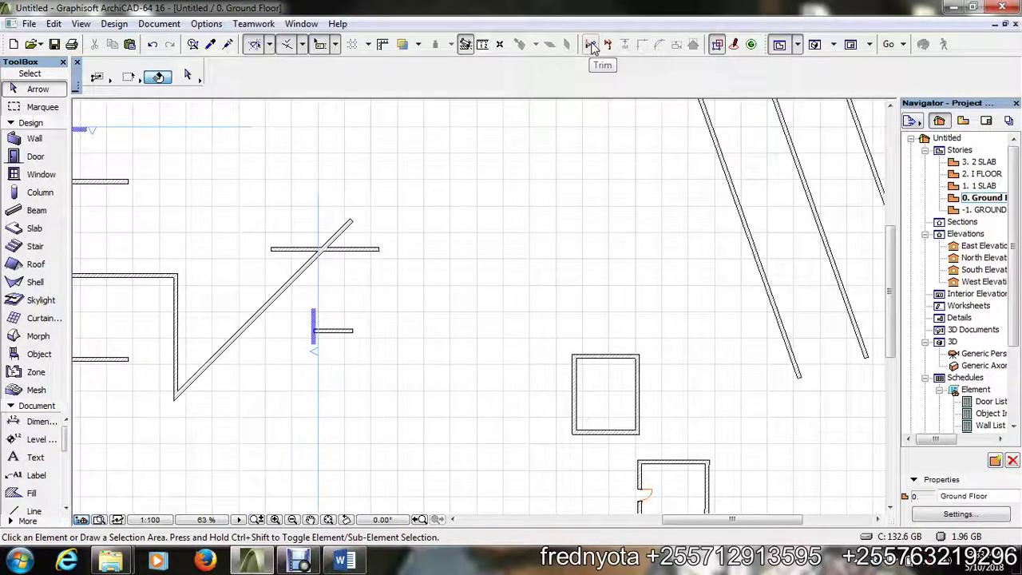
click(591, 45)
click(371, 249)
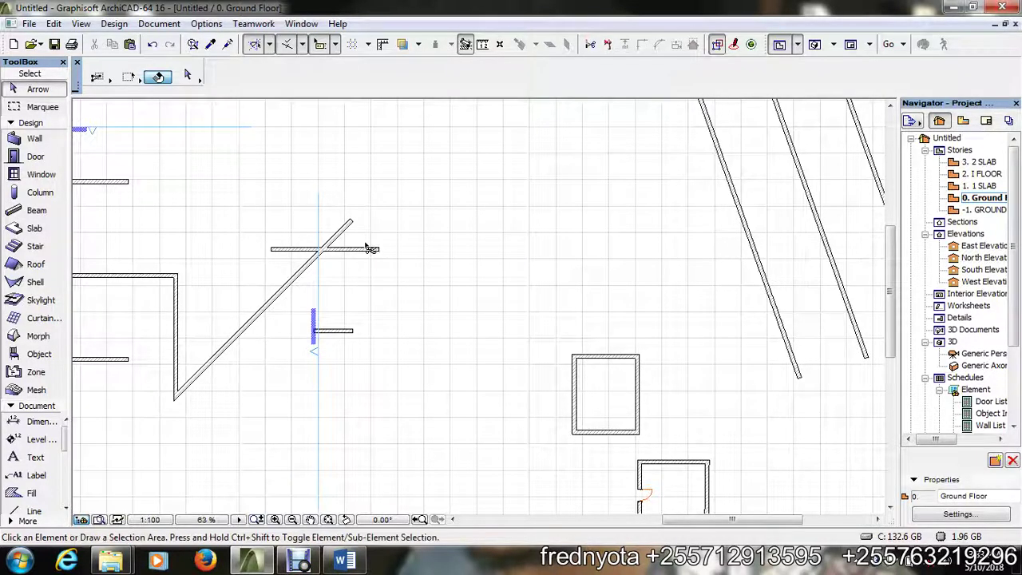
click(591, 45)
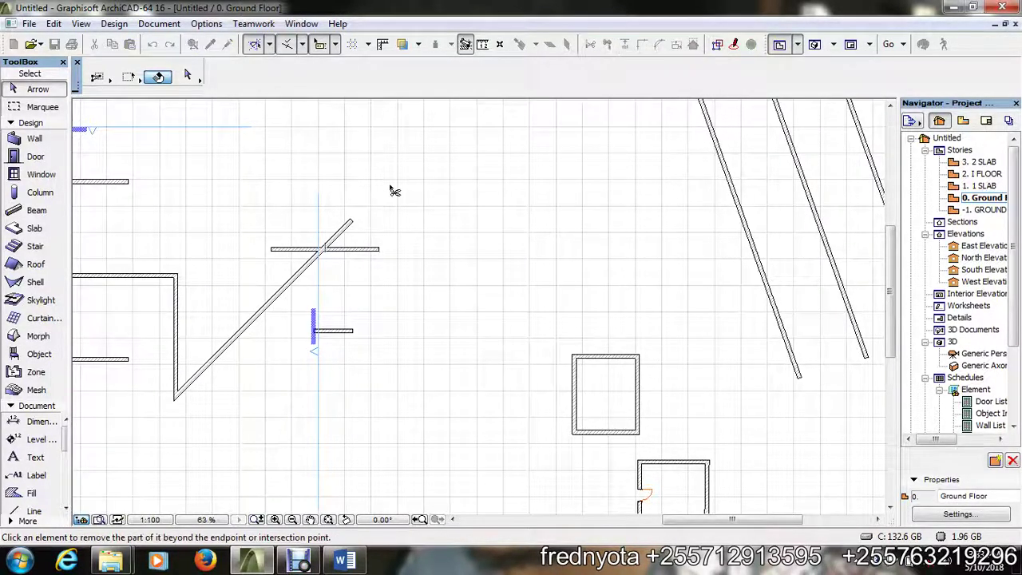
click(348, 227)
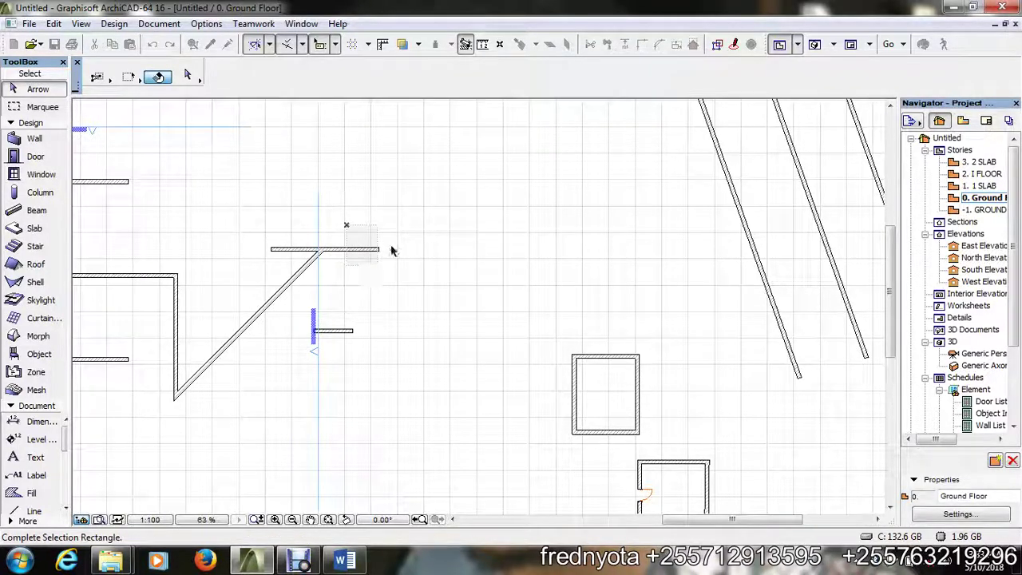
right_click(509, 182)
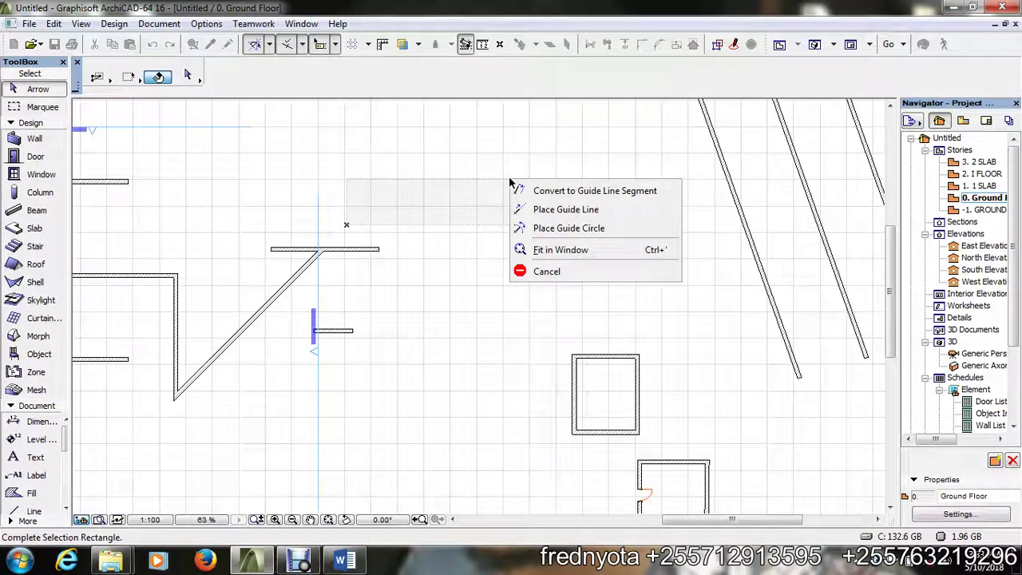
key(Escape)
key(Escape)
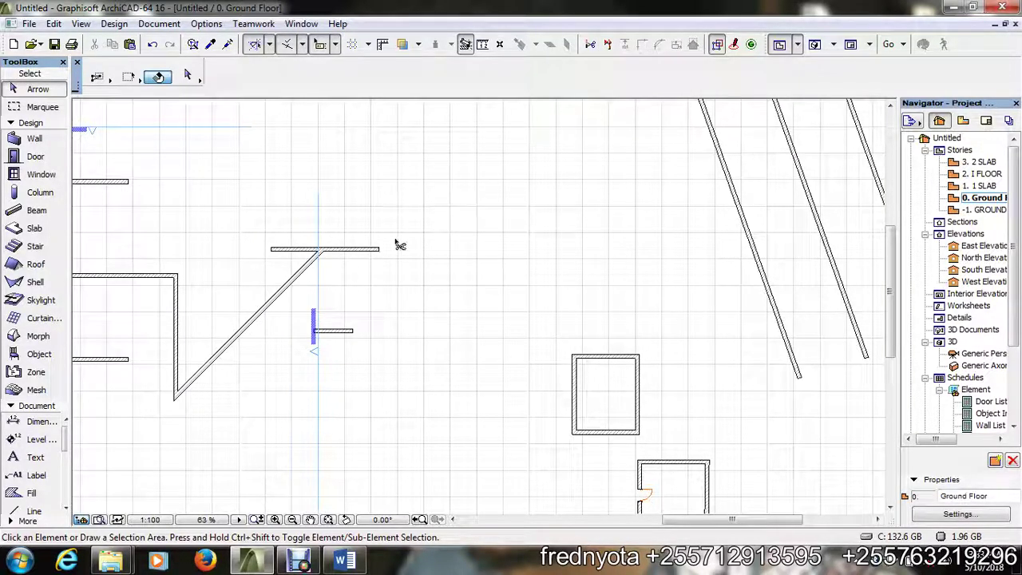
- Trim the horizontal wall's leftover parts and the C-shaped wall's bottom and top runs
ctrl+click(375, 250)
ctrl+click(295, 250)
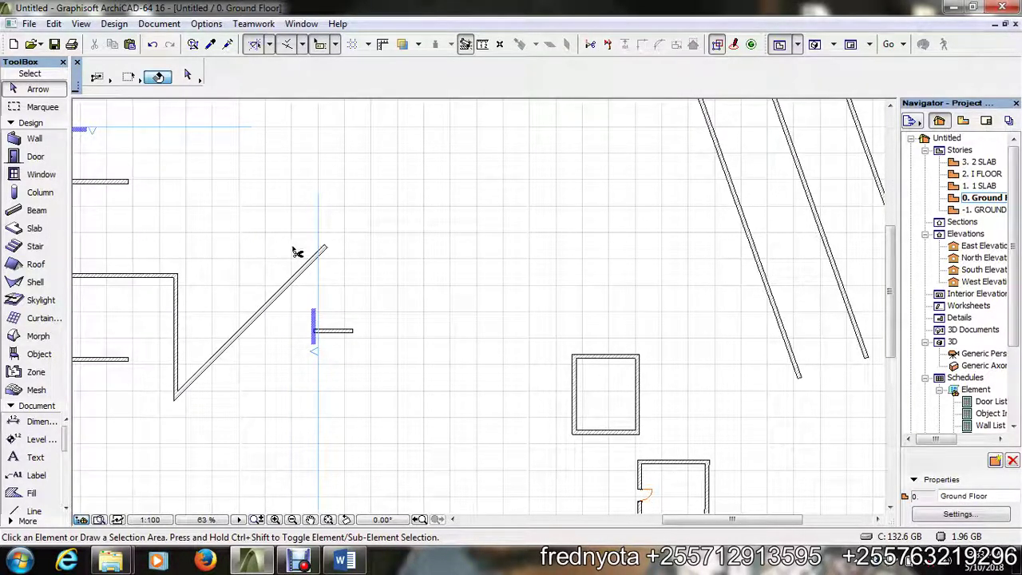
ctrl+click(177, 298)
scroll(452, 276, down, 1)
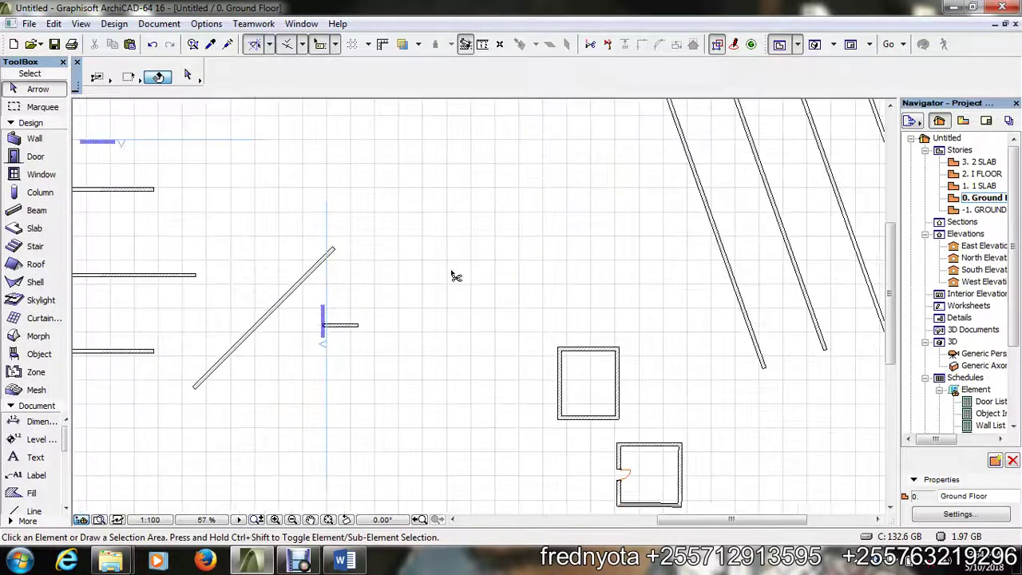
scroll(429, 296, down, 1)
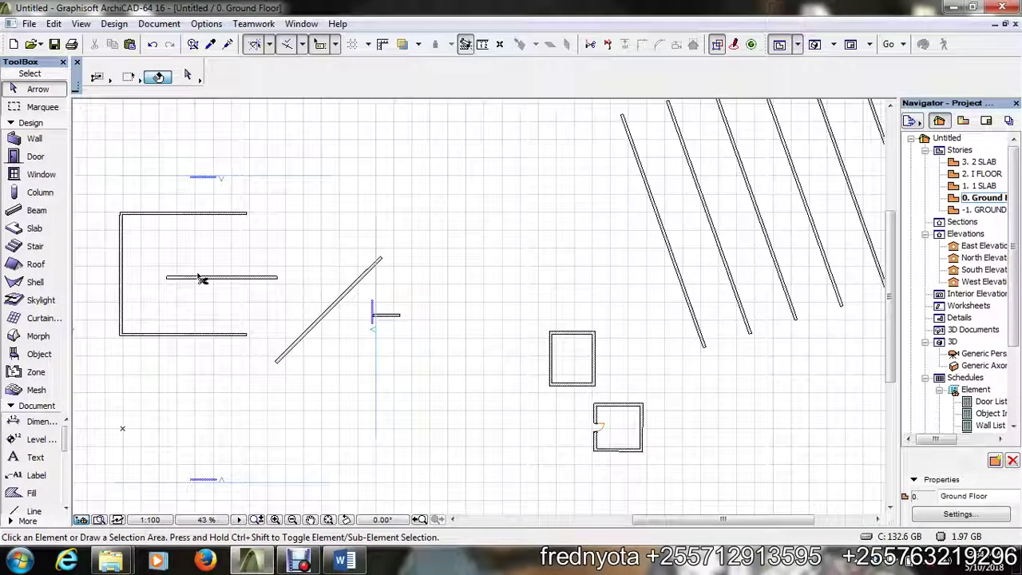
ctrl+click(186, 336)
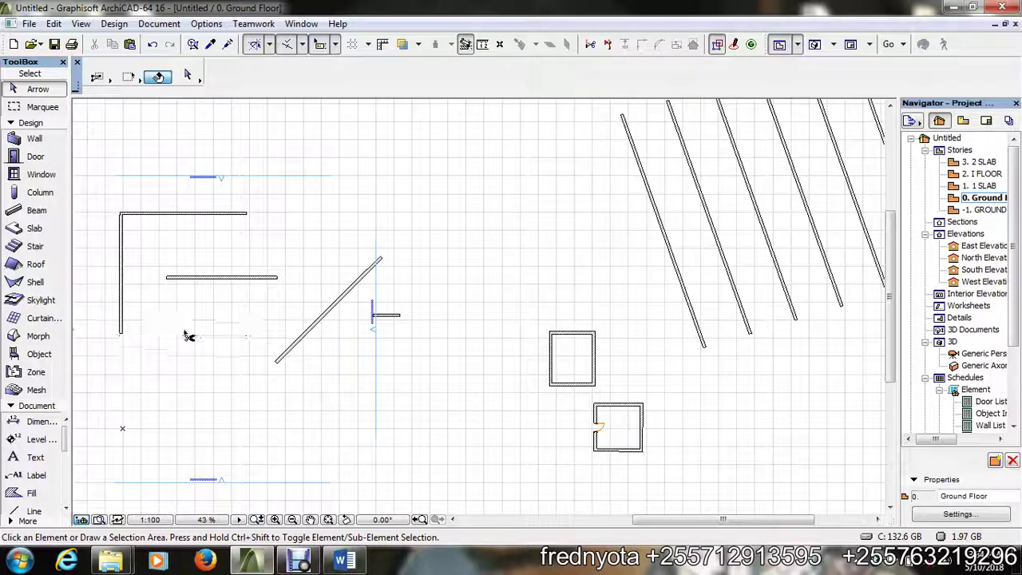
ctrl+click(236, 216)
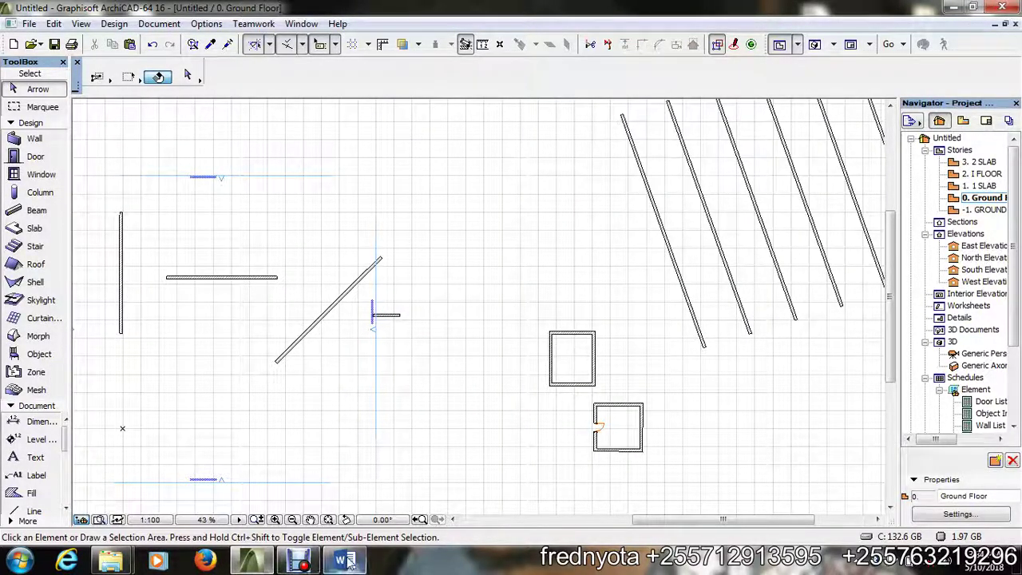
click(391, 504)
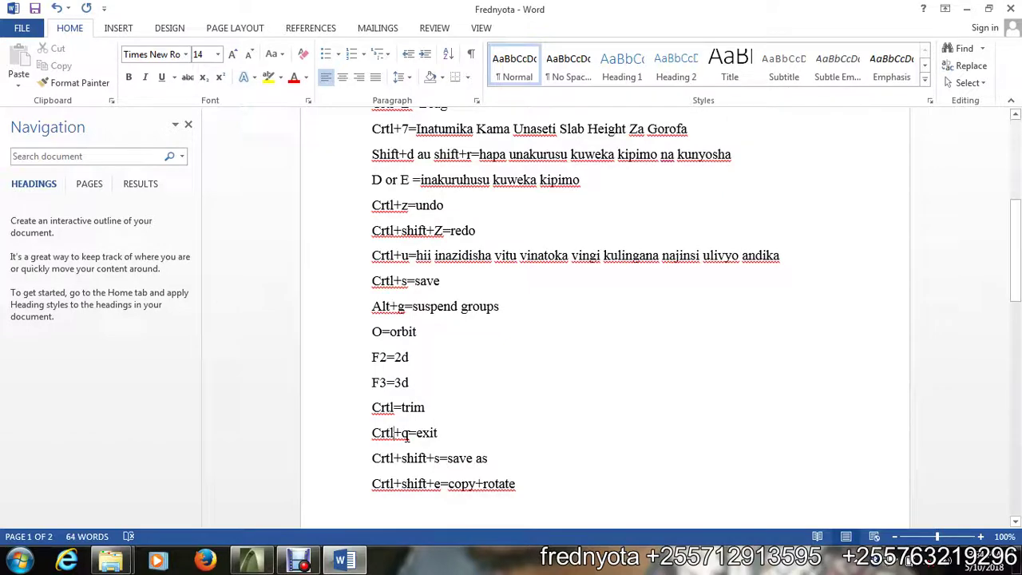
- Bring ArchiCAD's Ground Floor plan with the trimmed walls back in front of Word
click(250, 559)
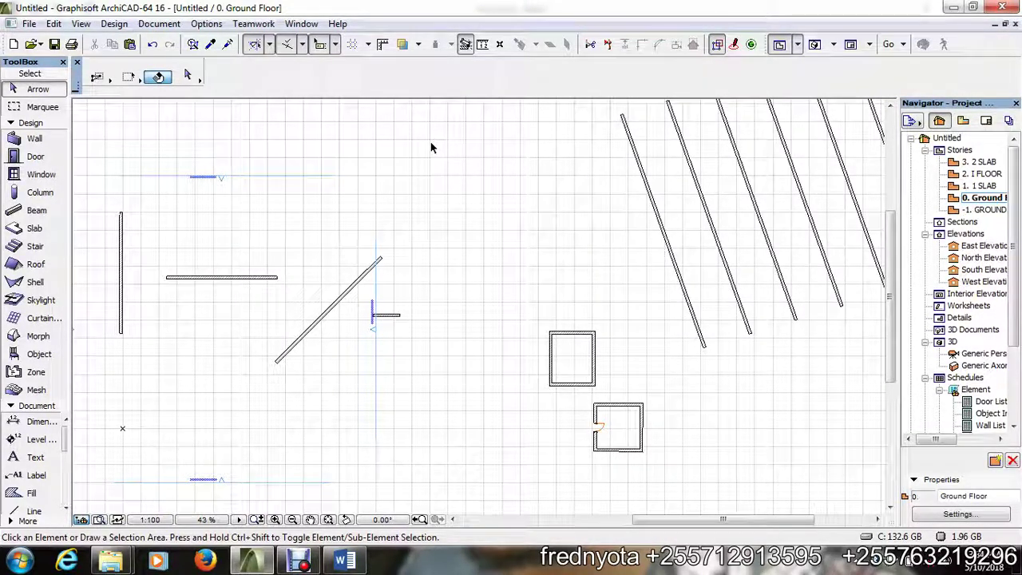
- Back out of the Alt+F4 save-changes prompt so the Untitled project stays open, then switch to Word
key(alt+F4)
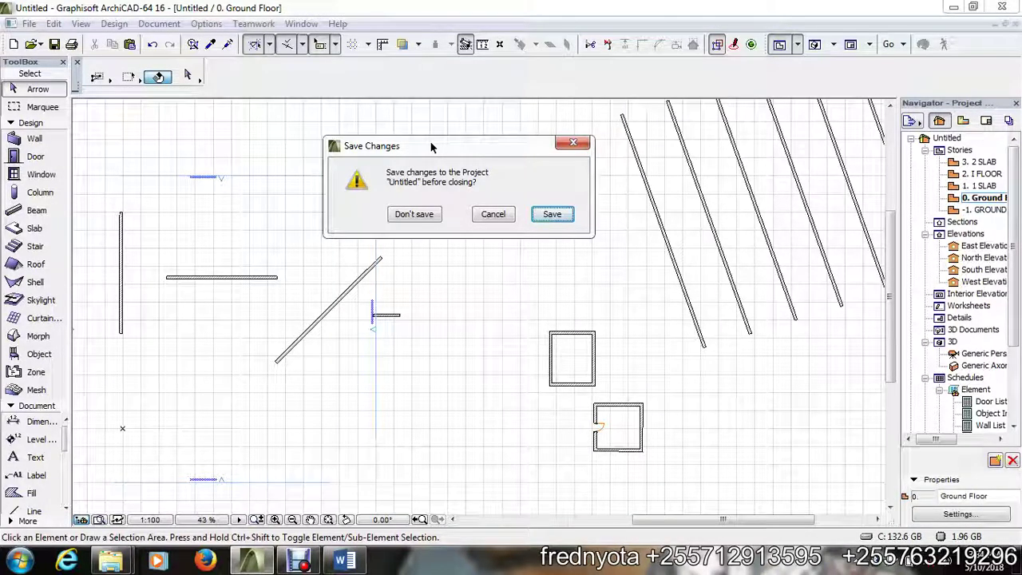
click(573, 142)
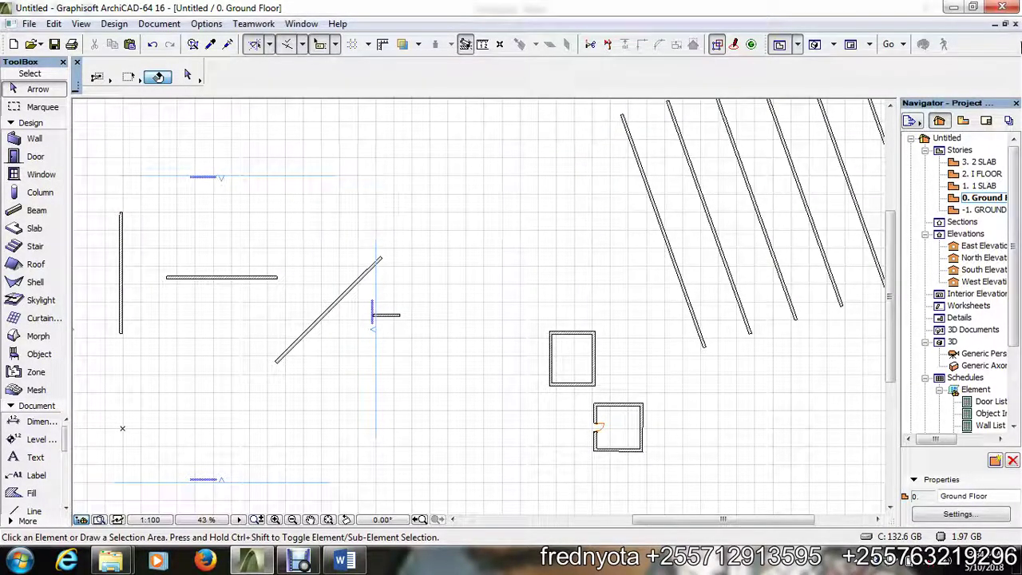
click(1002, 7)
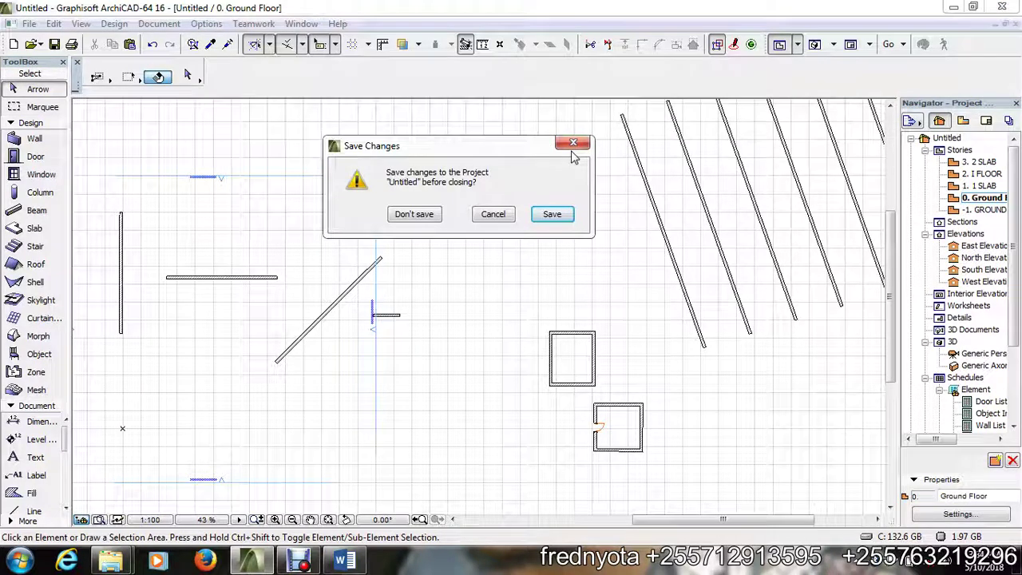
click(575, 145)
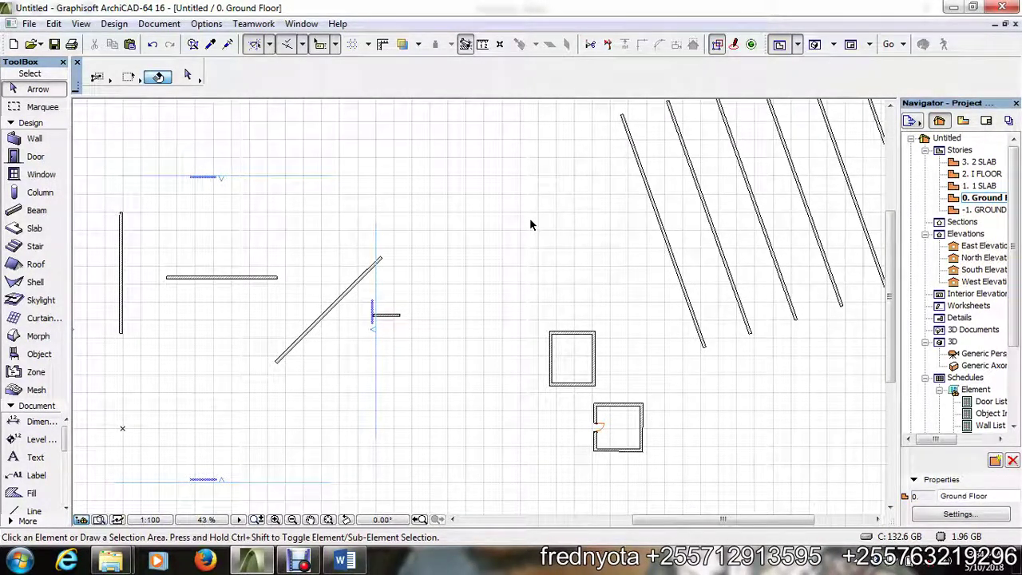
click(334, 562)
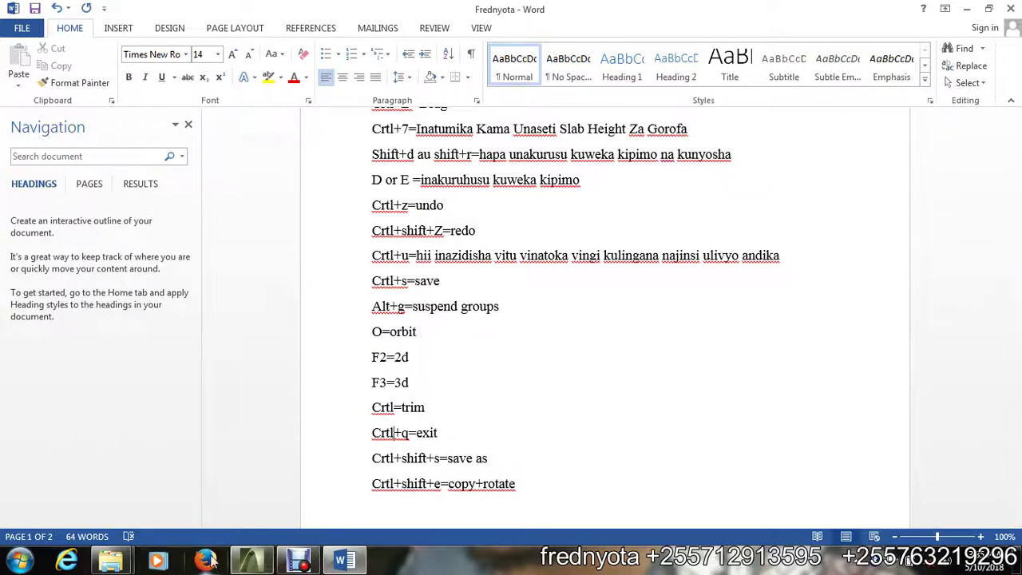
mouse_move(246, 564)
click(246, 562)
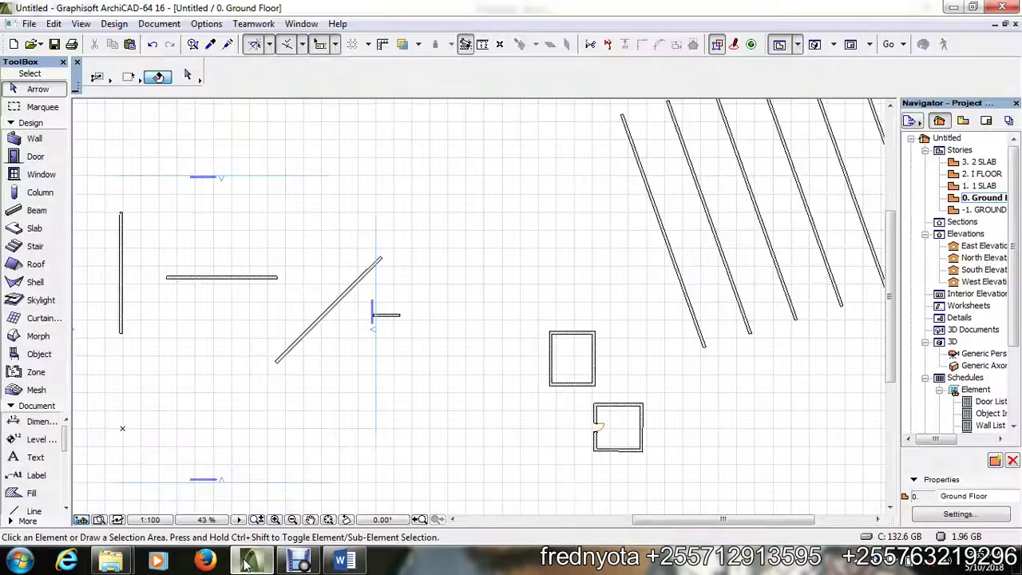
click(28, 24)
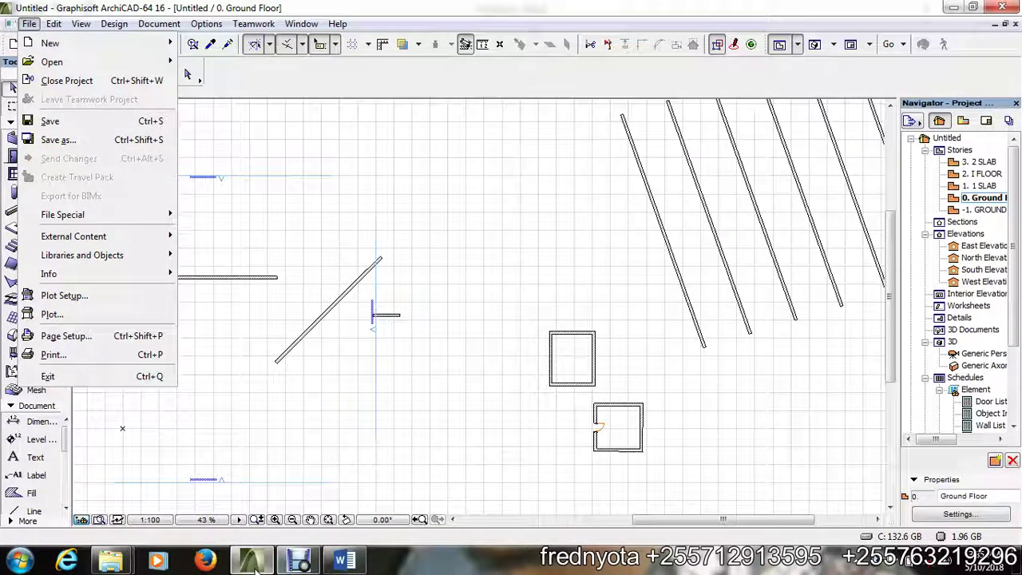
mouse_move(253, 563)
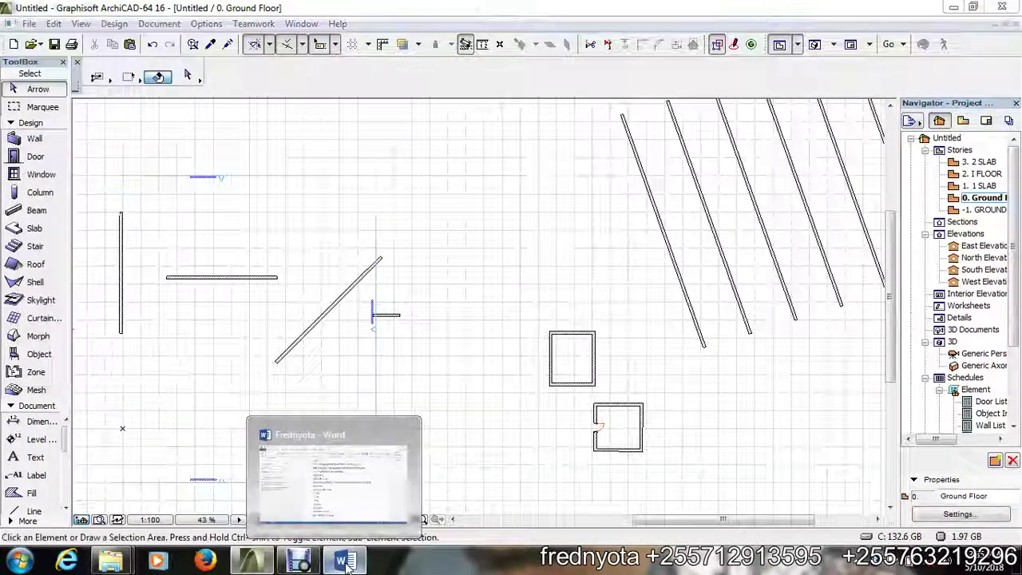
- Scroll Word's shortcut list from the top down to page 2's copy+drag and copy+mirror lines
click(344, 561)
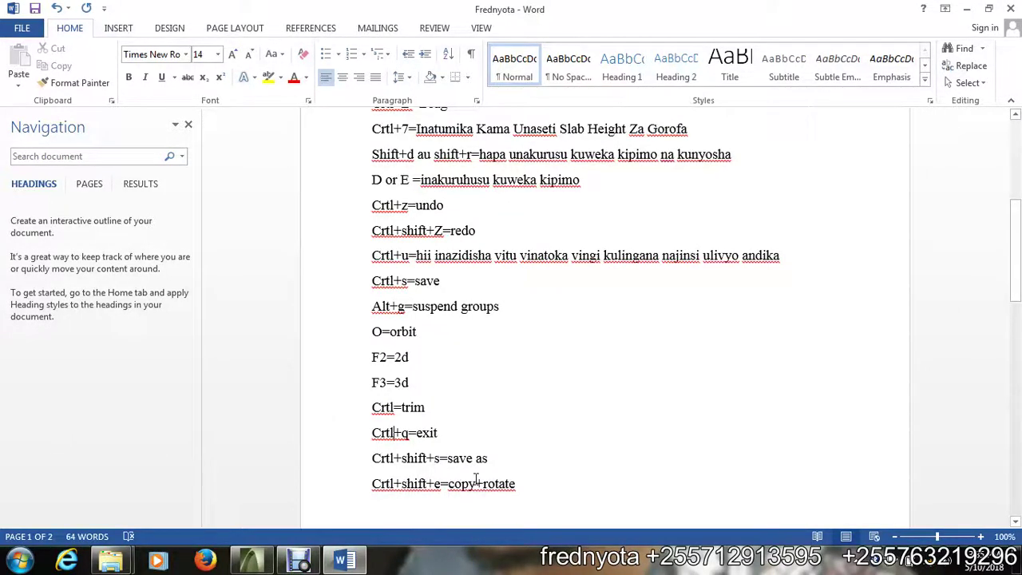
scroll(478, 477, down, 3)
scroll(479, 476, up, 3)
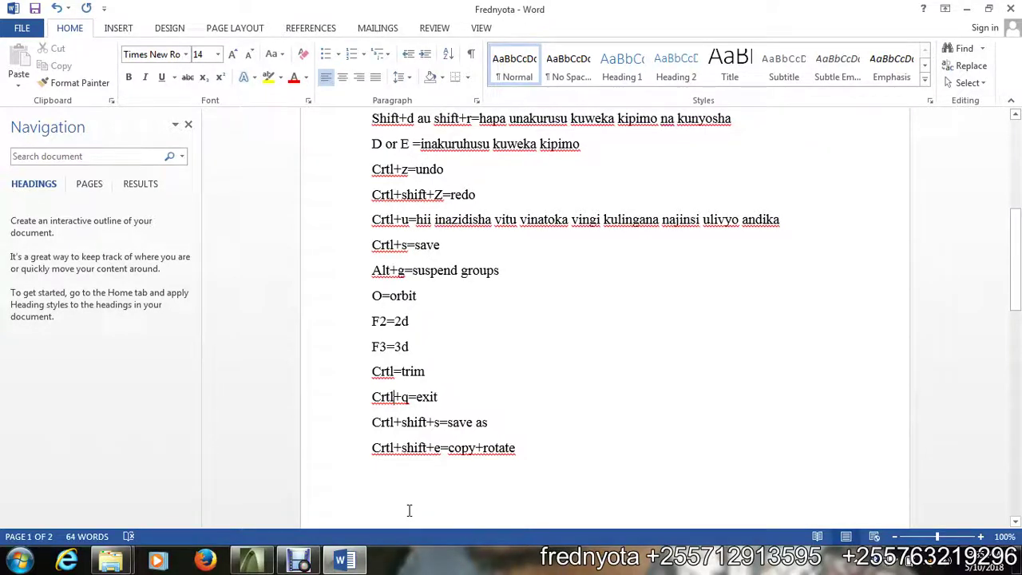
scroll(509, 395, up, 5)
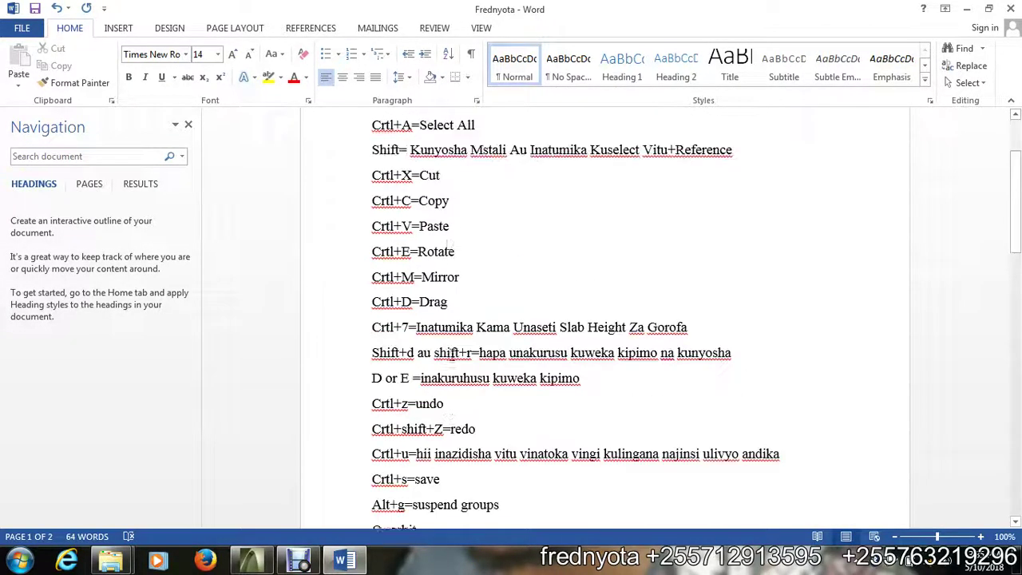
scroll(440, 221, up, 1)
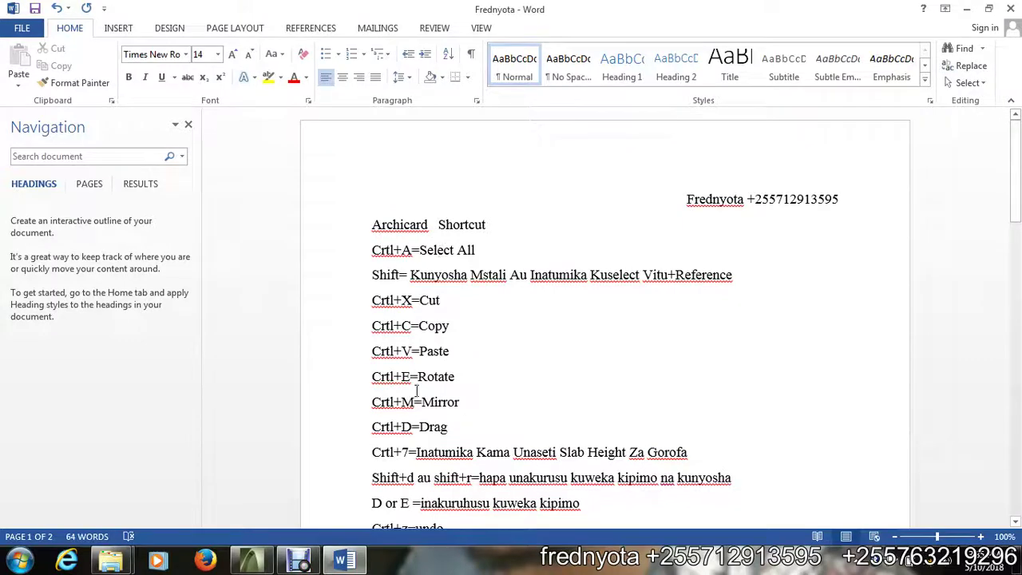
scroll(395, 376, down, 6)
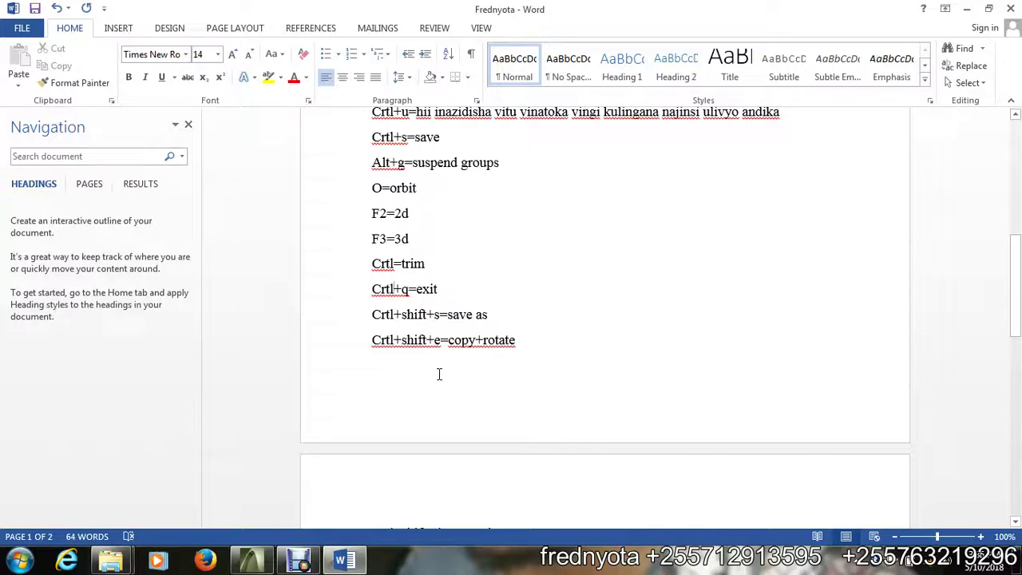
scroll(474, 395, down, 3)
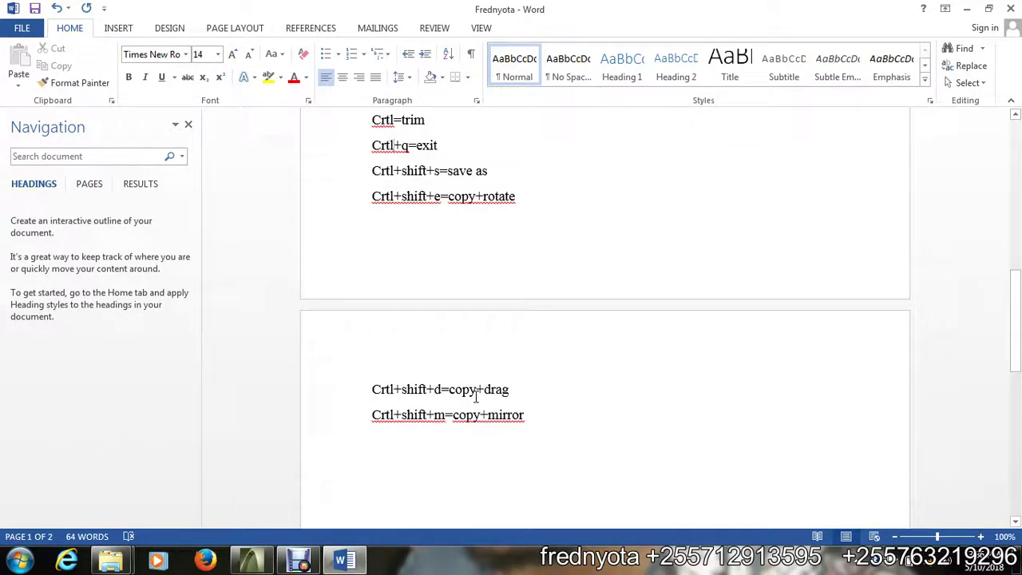
- Rotate a copy of the small door room's four walls about its top-right corner
click(250, 556)
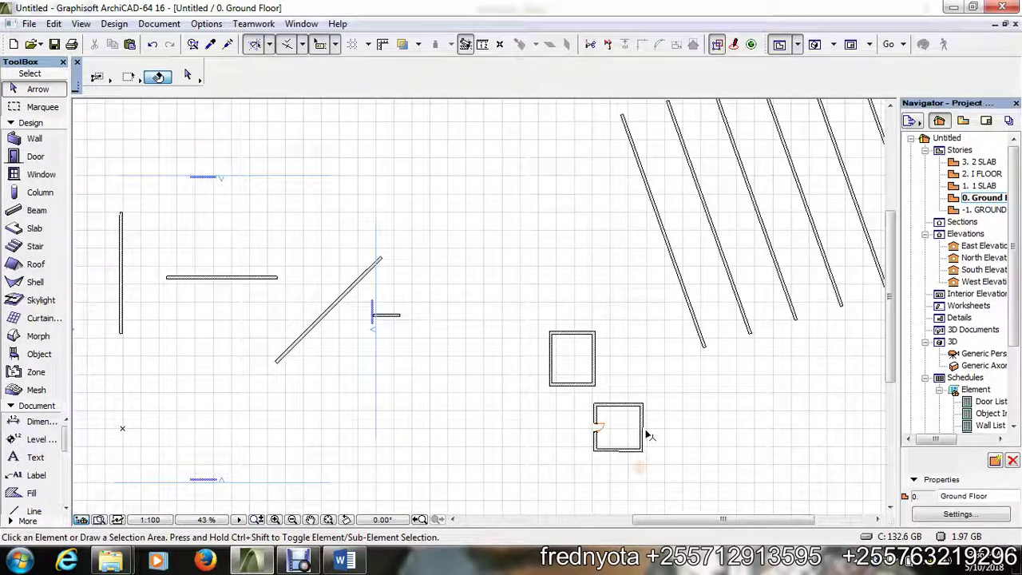
scroll(647, 430, up, 3)
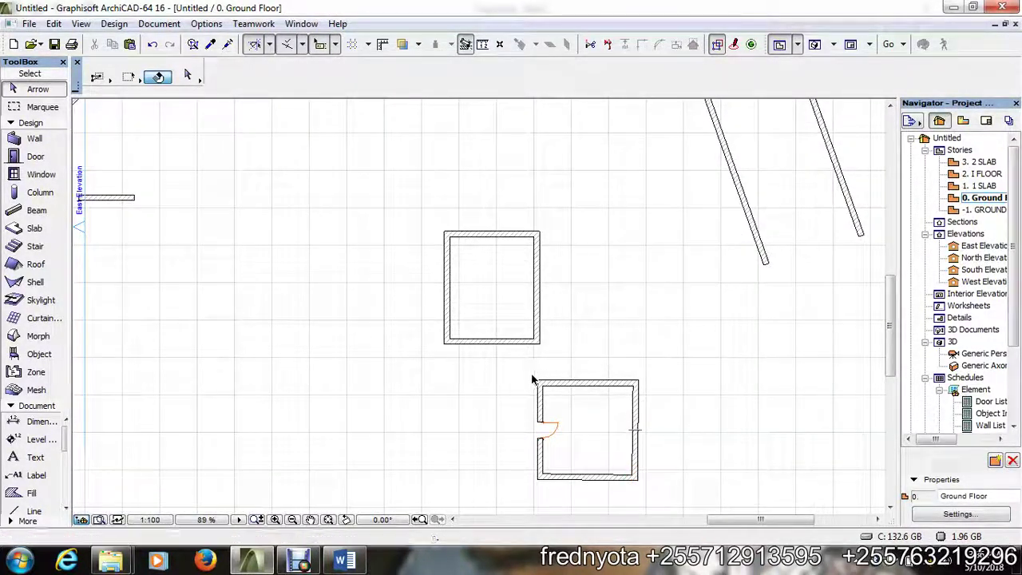
drag(531, 373, 676, 494)
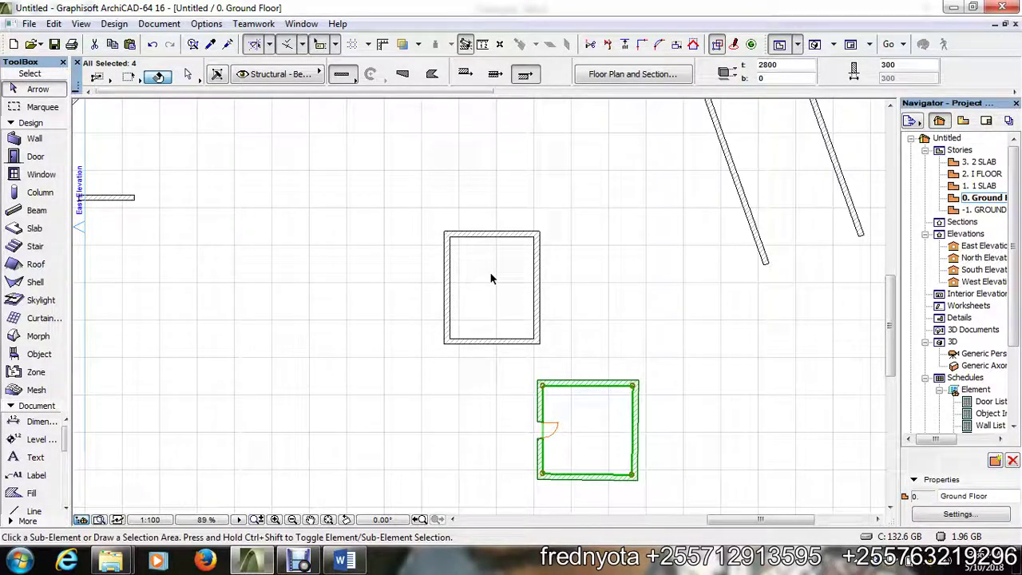
key(ctrl+alt+e)
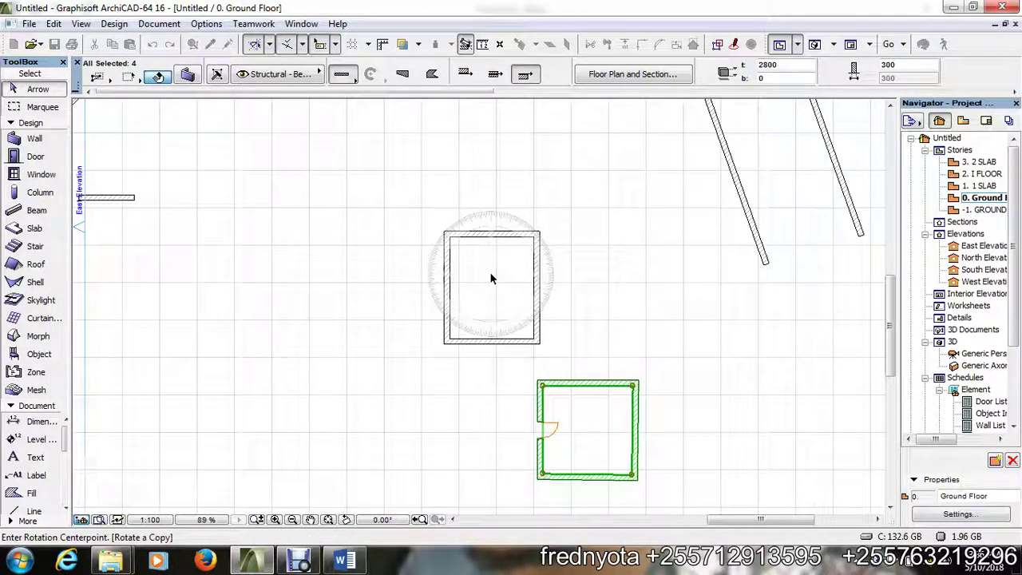
click(632, 386)
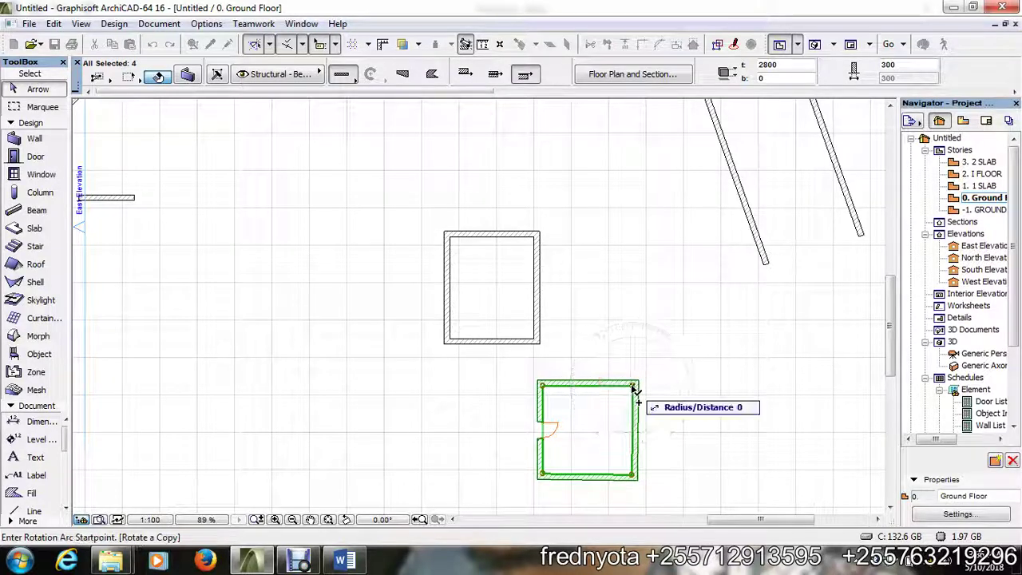
click(742, 387)
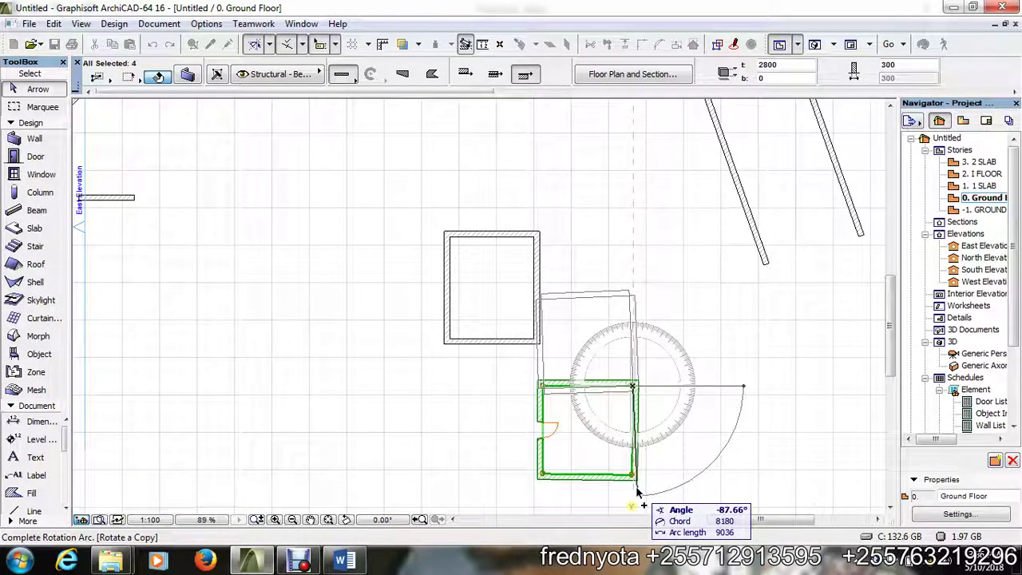
click(518, 390)
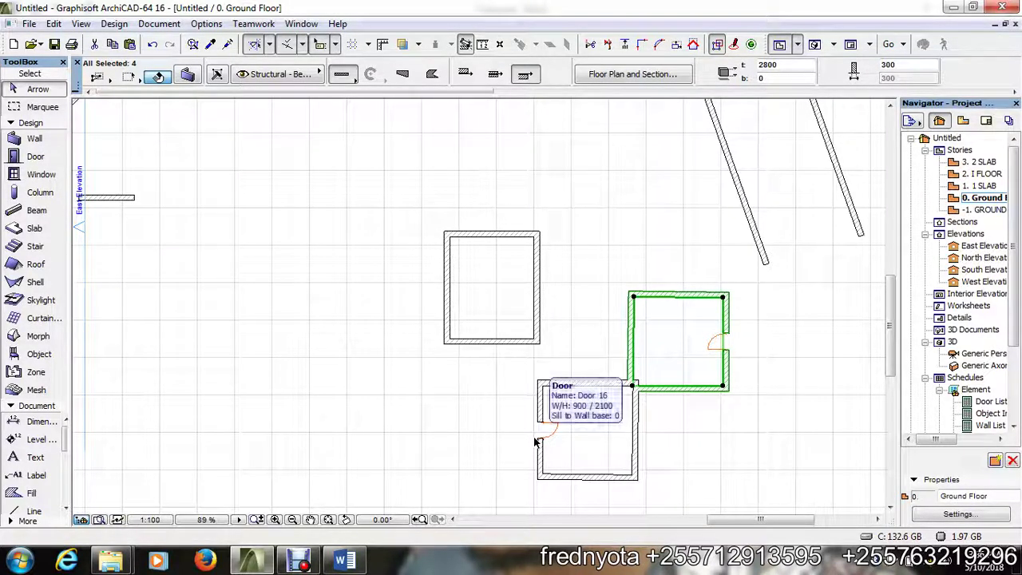
click(708, 449)
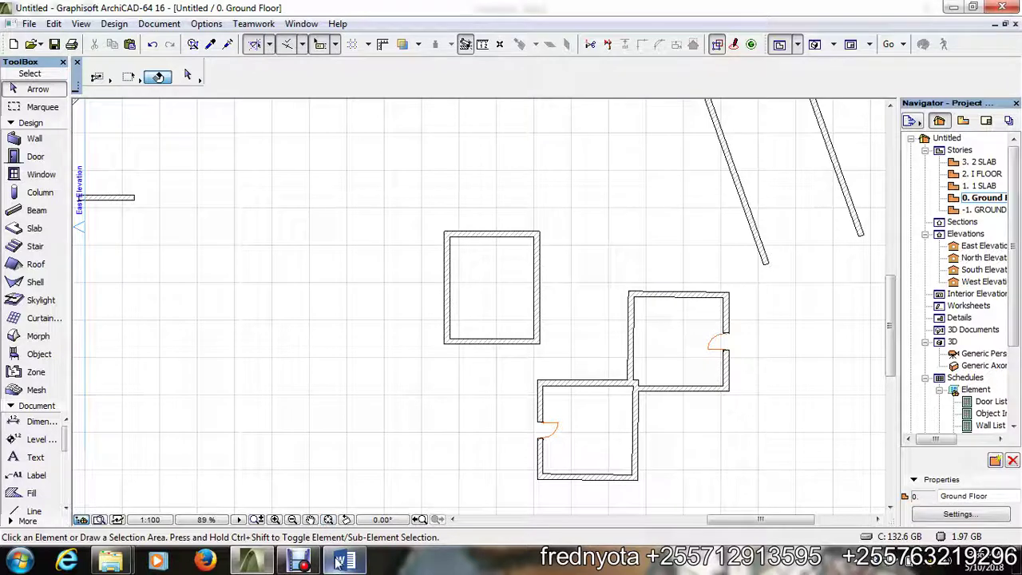
mouse_move(339, 563)
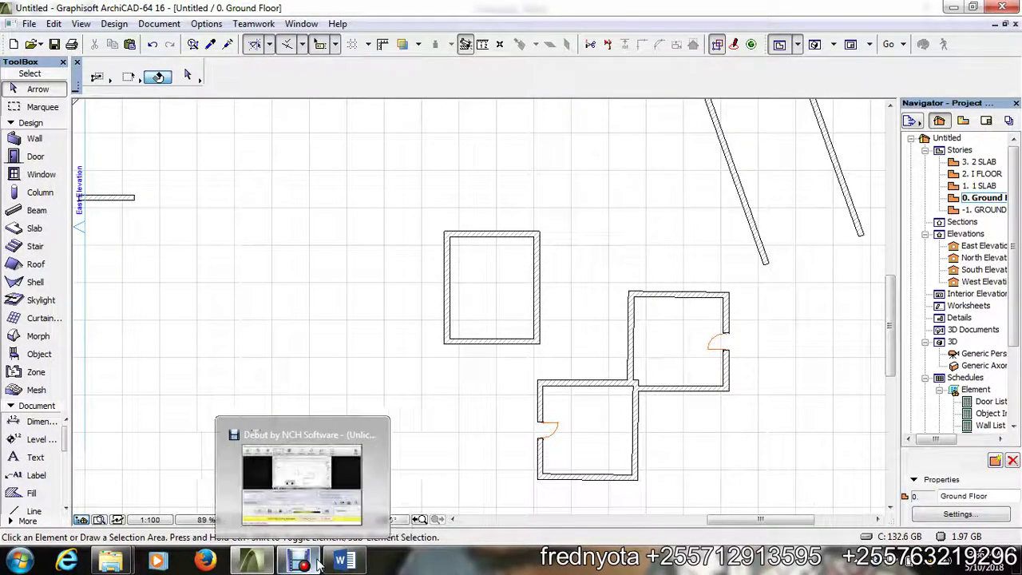
- Glance at the Word shortcut list, then return to the ArchiCAD floor plan
mouse_move(250, 563)
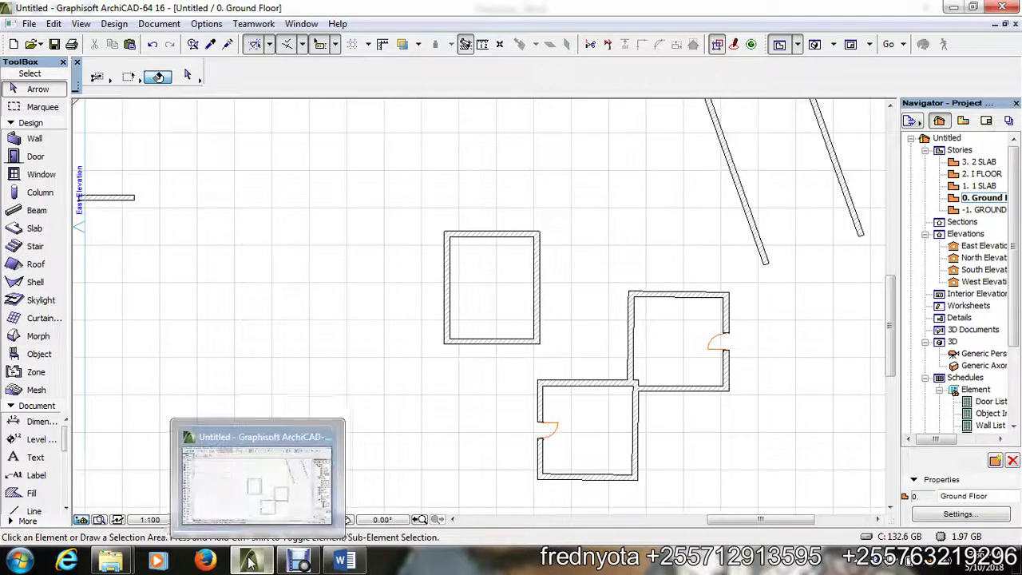
click(343, 562)
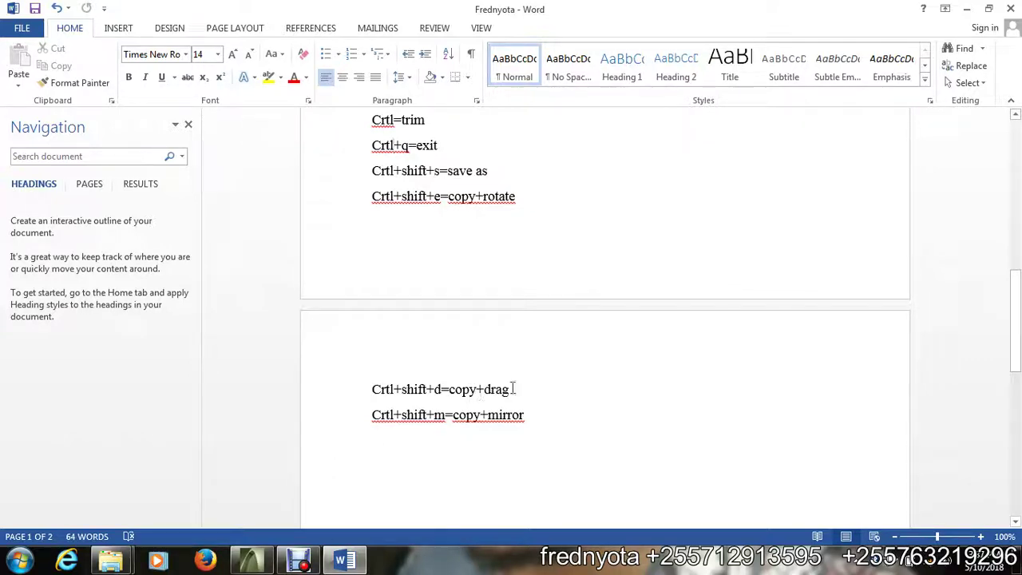
click(262, 565)
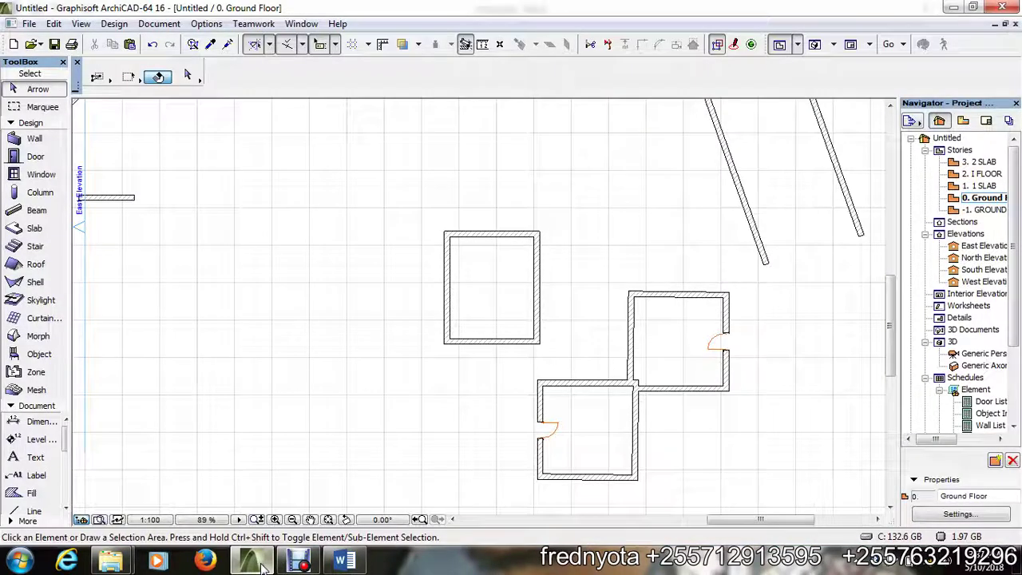
- Drag-copy the small room's right wall into its middle as a partition, then return to Word
click(539, 303)
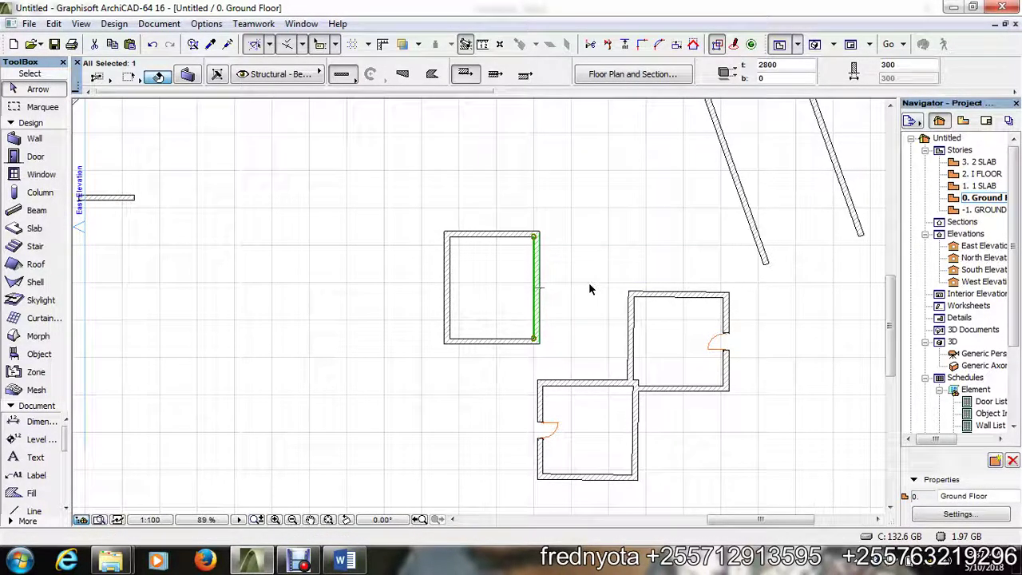
key(ctrl+shift+d)
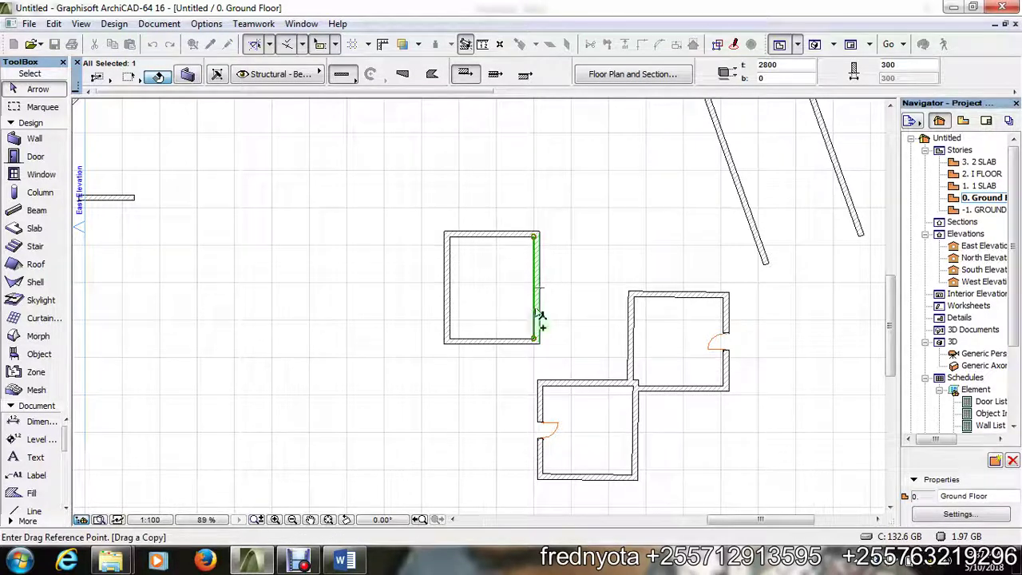
click(538, 305)
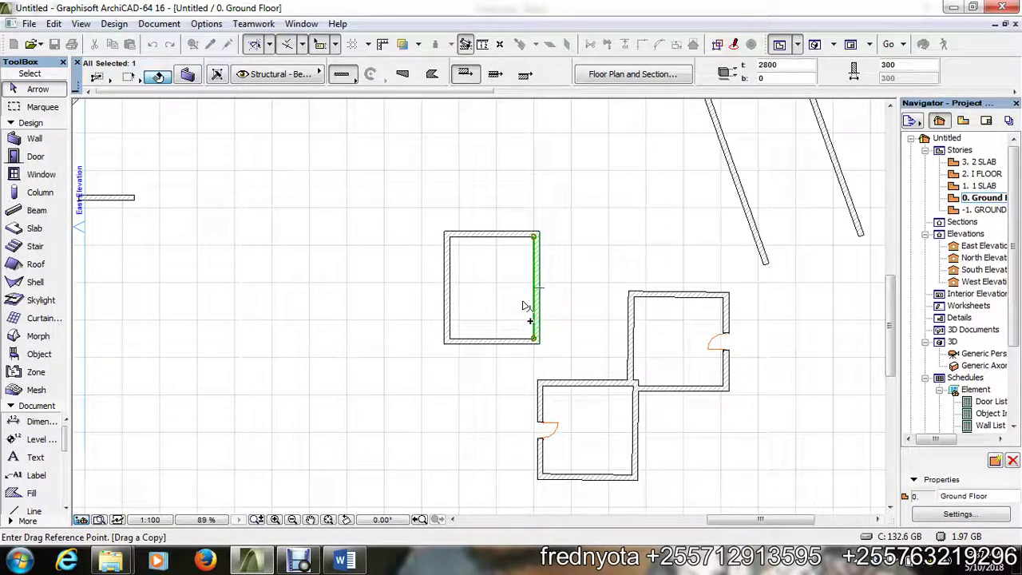
click(480, 304)
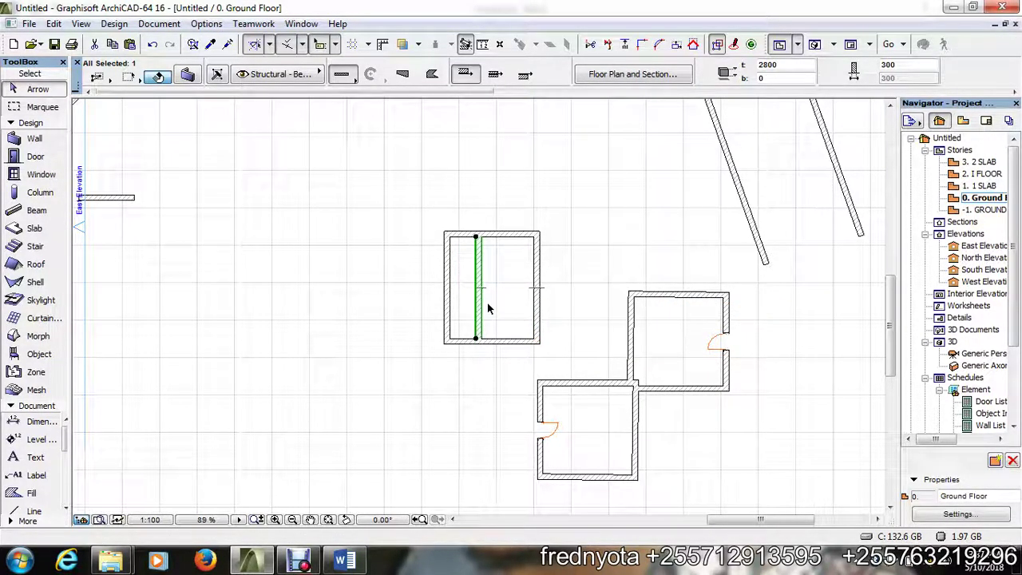
click(490, 199)
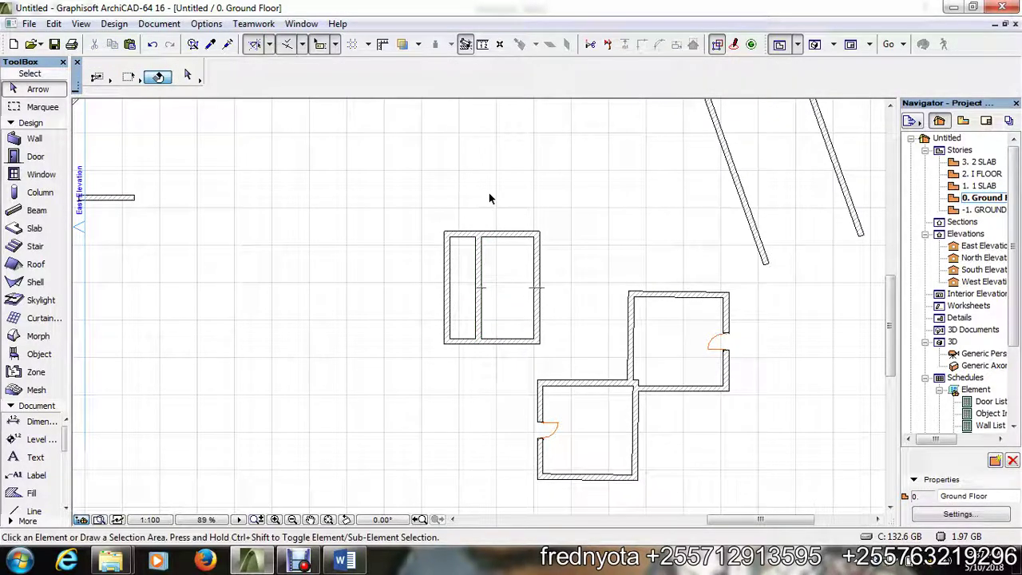
click(346, 561)
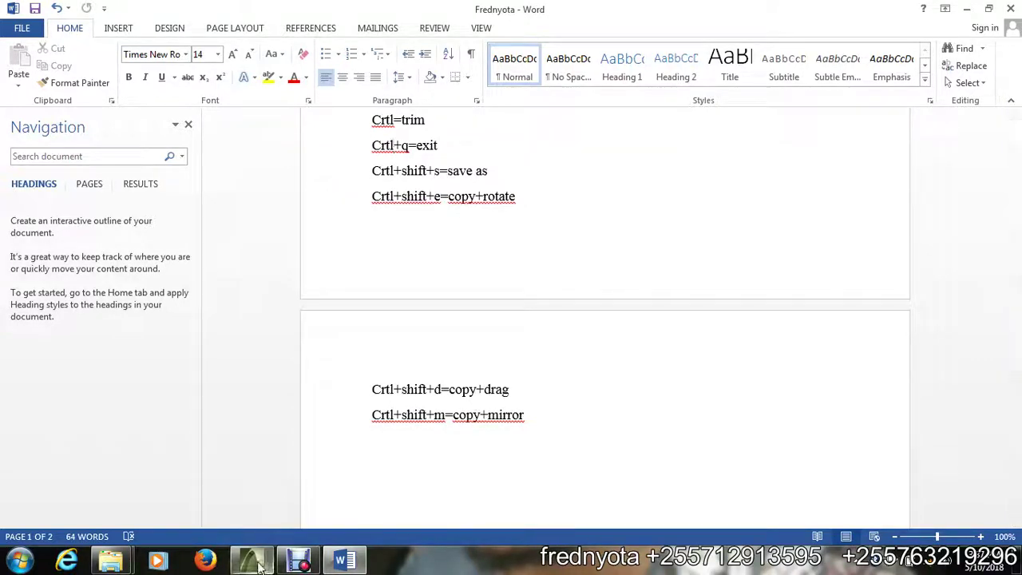
- In ArchiCAD, select the lower-left room's top, bottom, right and left walls
click(253, 559)
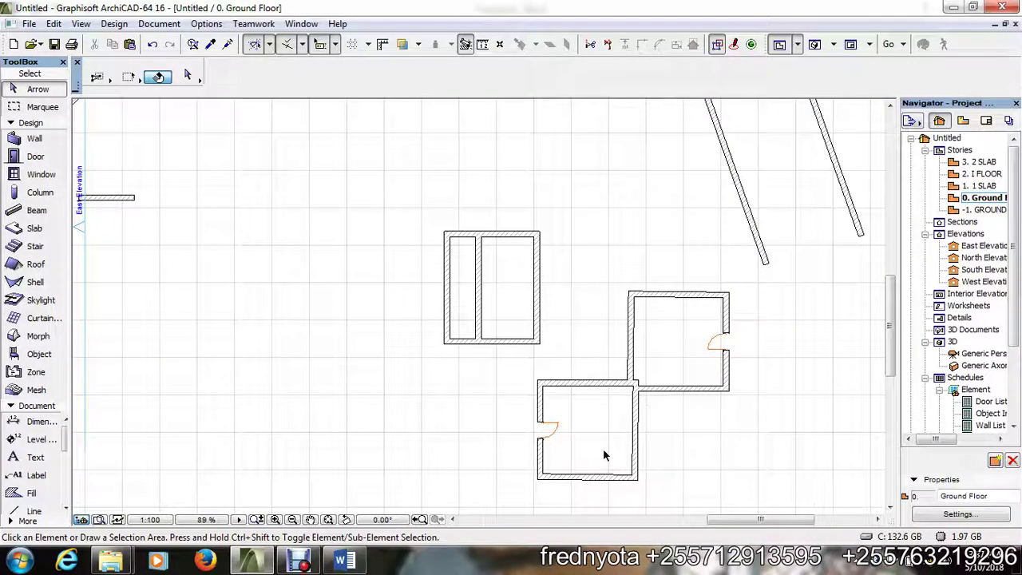
click(569, 387)
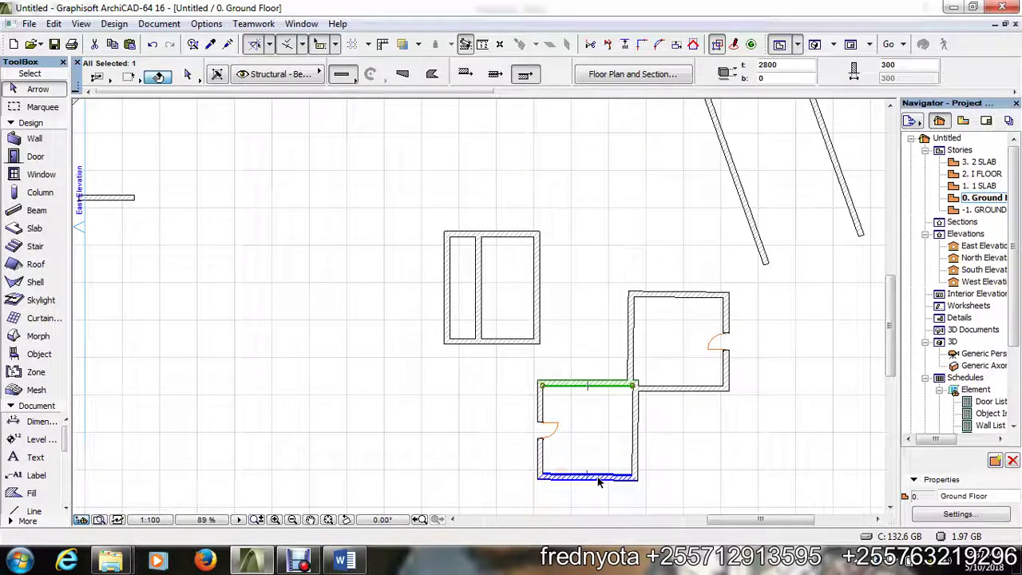
shift+click(599, 477)
shift+click(635, 461)
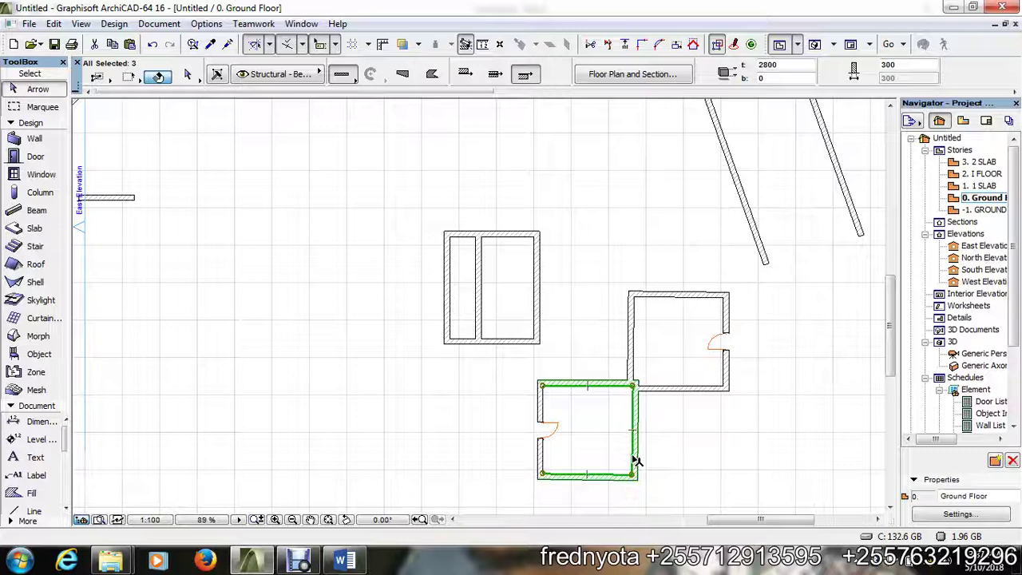
shift+click(541, 463)
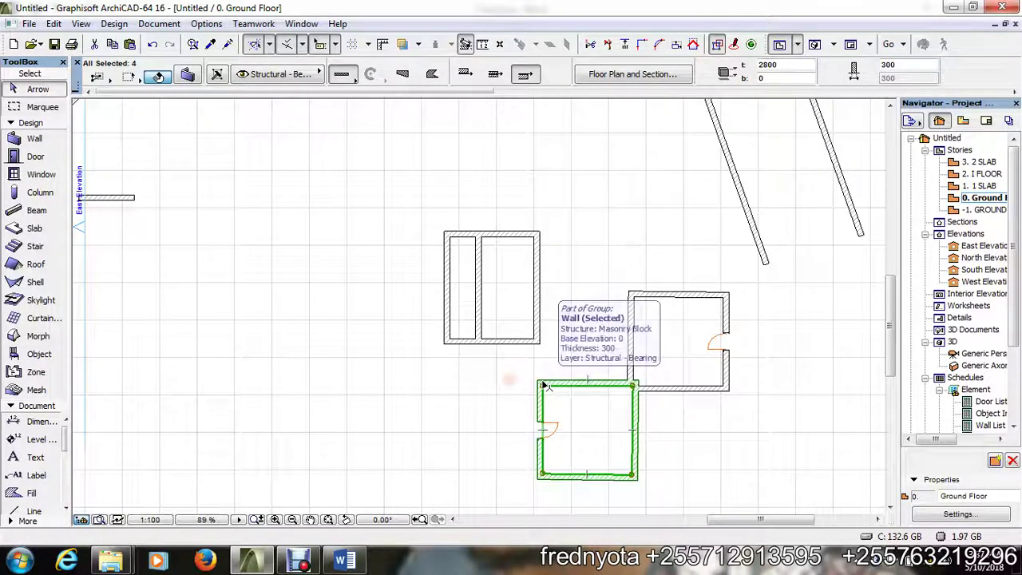
- Mirror a copy of those walls across the room's left wall, then switch back to Word
key(ctrl+m)
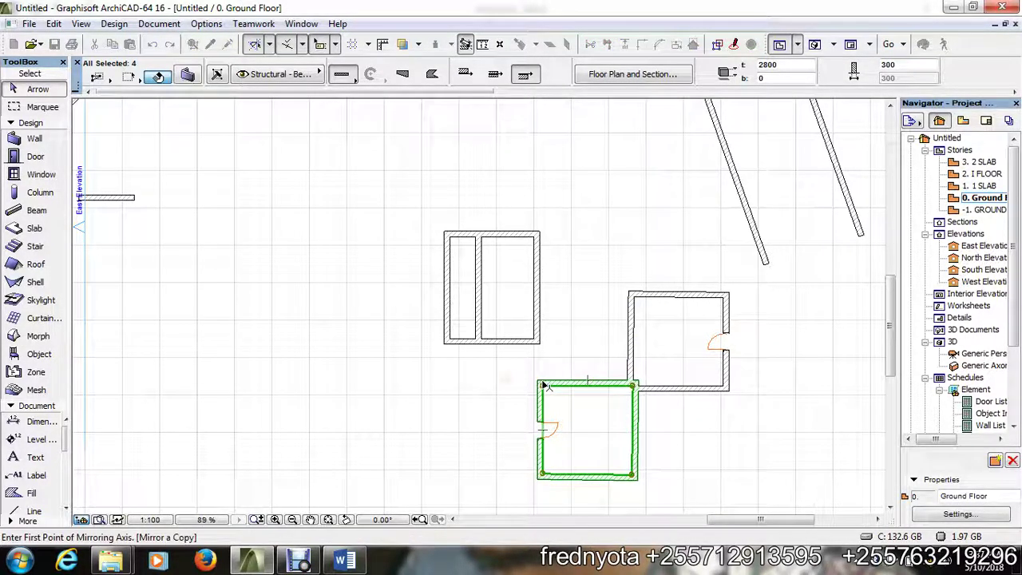
click(538, 382)
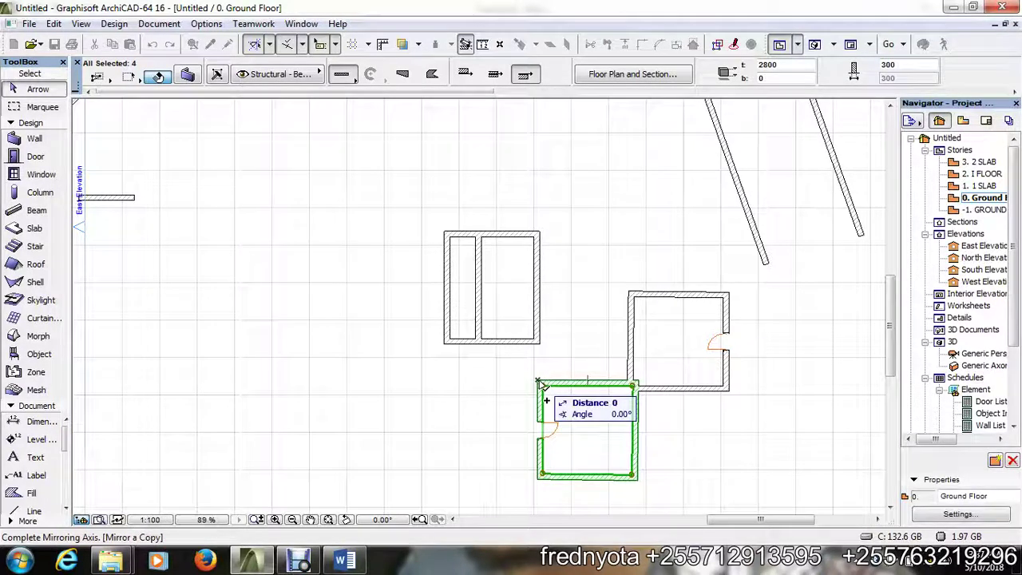
click(539, 464)
key(Escape)
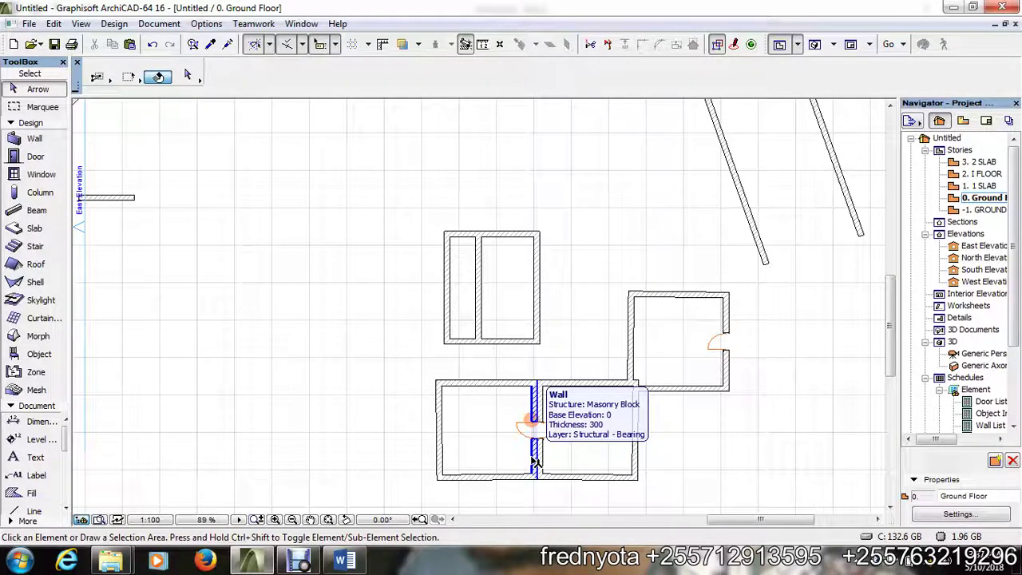
click(345, 561)
scroll(402, 456, down, 3)
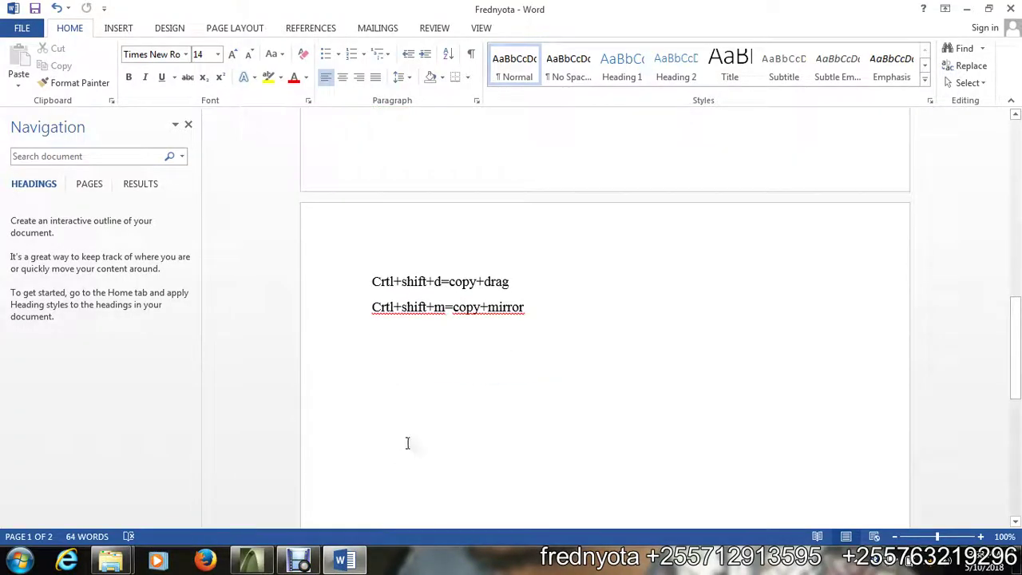
scroll(423, 399, up, 9)
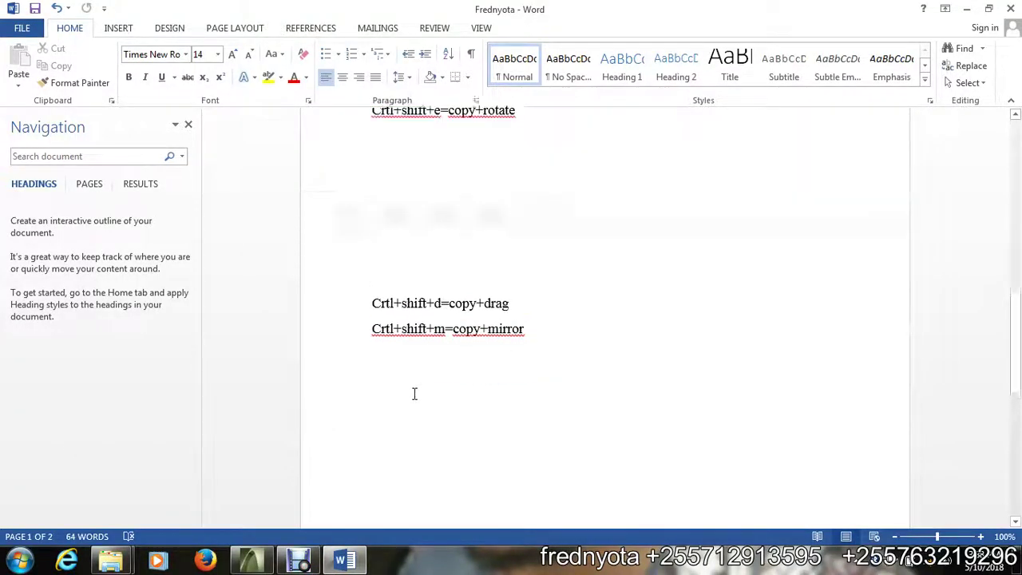
scroll(415, 392, up, 5)
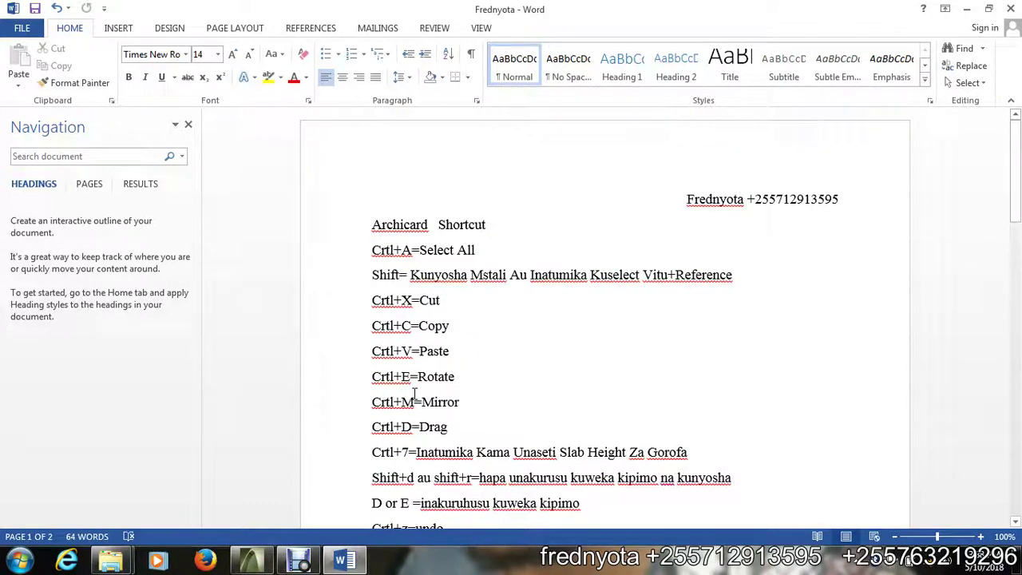
scroll(455, 349, down, 3)
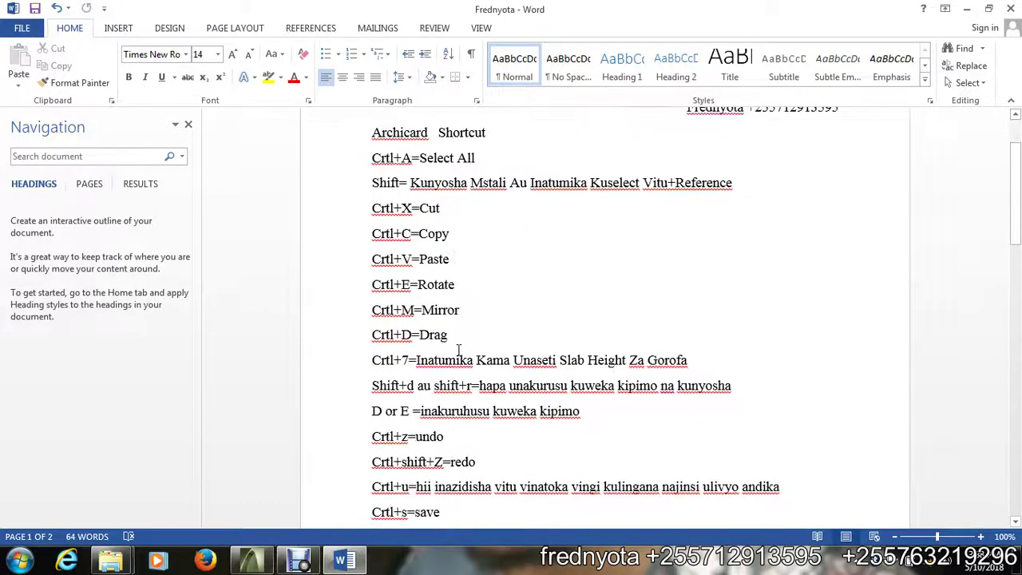
scroll(459, 349, down, 8)
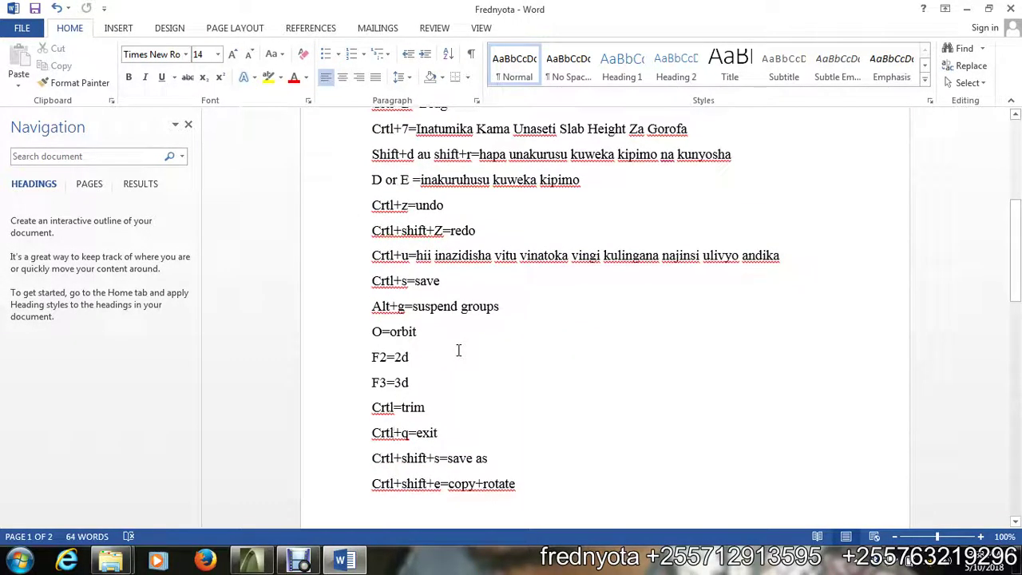
scroll(458, 350, down, 3)
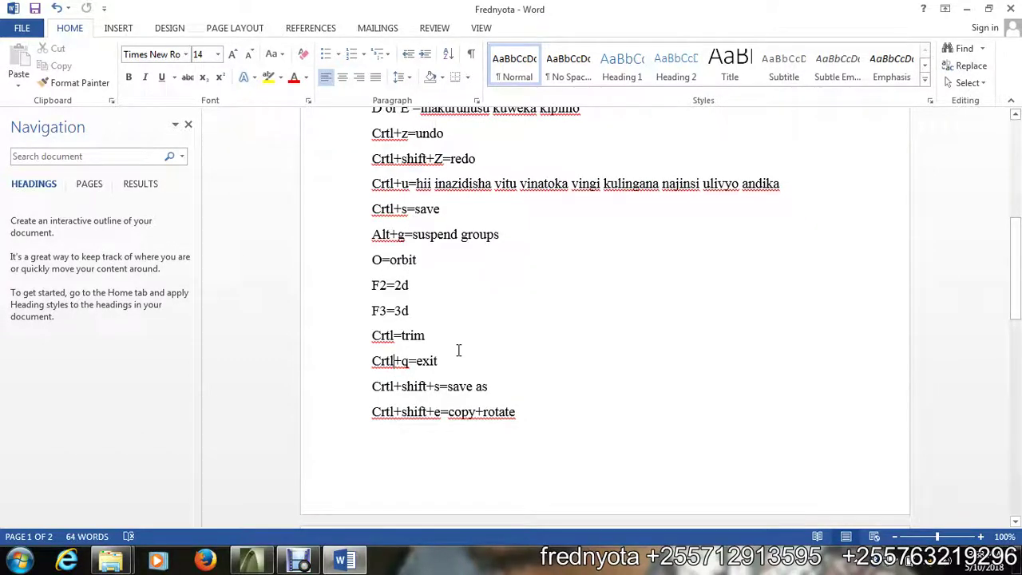
scroll(458, 345, up, 5)
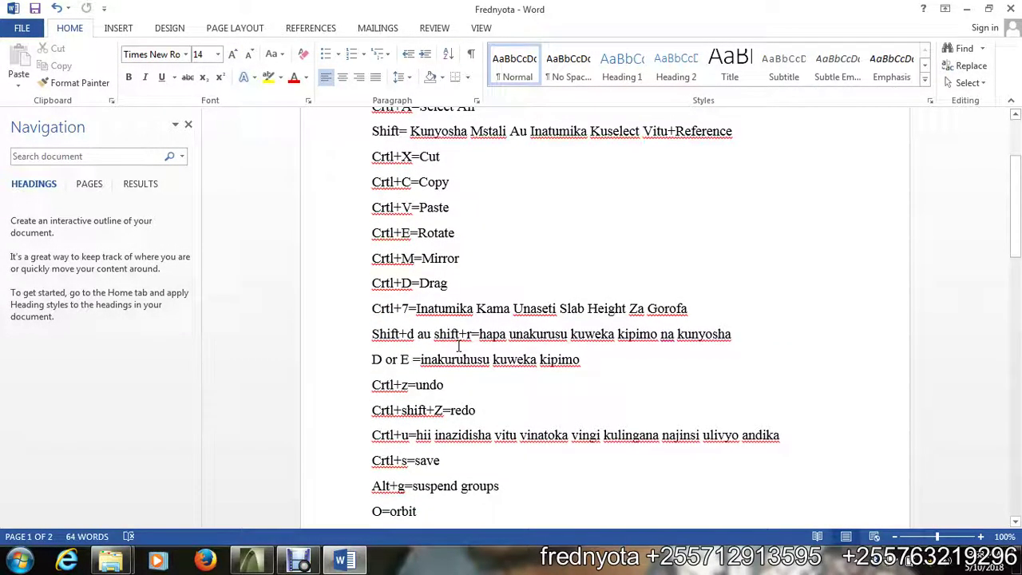
scroll(458, 345, up, 3)
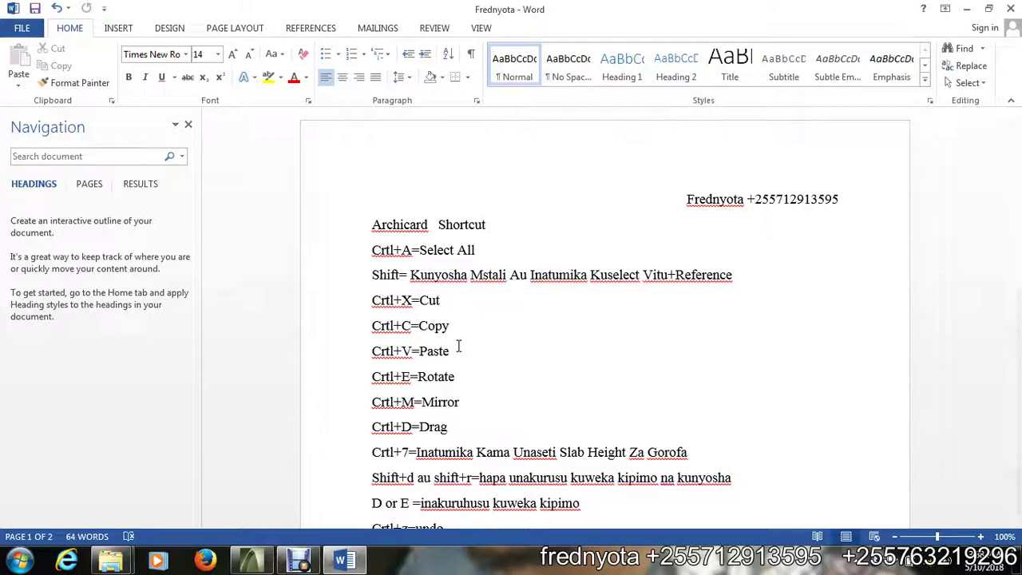
scroll(451, 344, down, 1)
scroll(447, 345, down, 1)
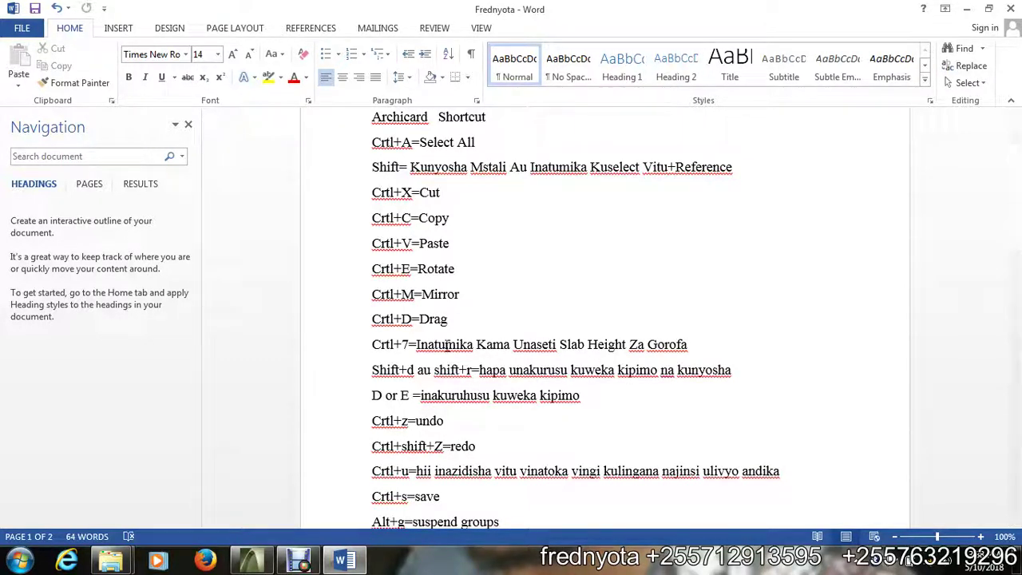
scroll(447, 345, down, 1)
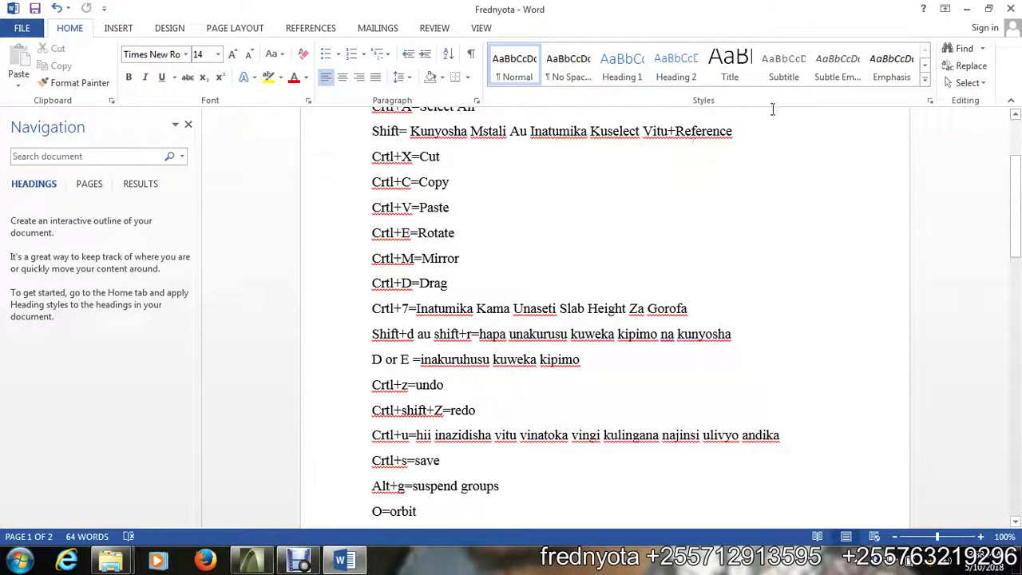
- Close the Frednyota shortcut document window in Word
click(1012, 6)
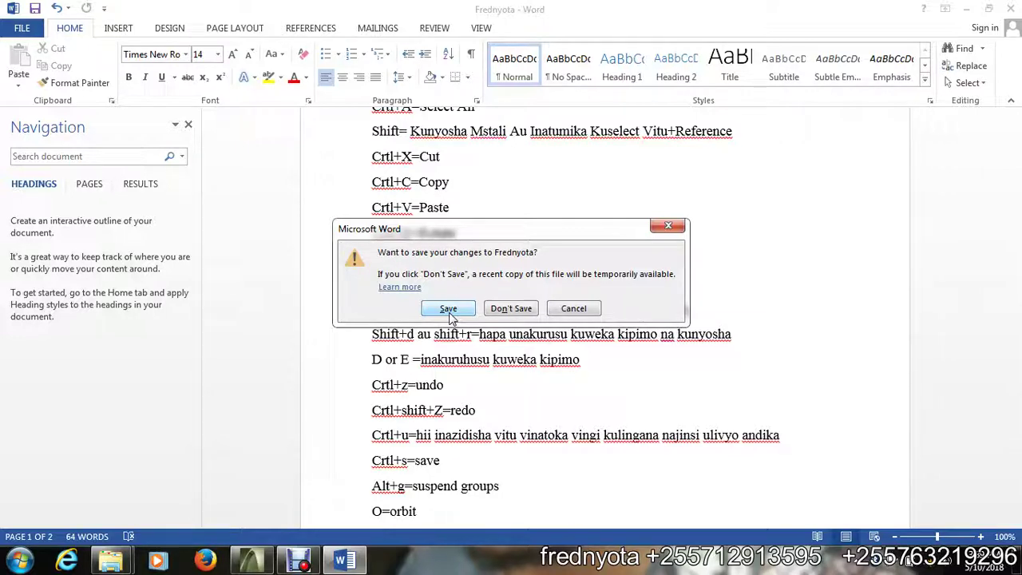
- Save Frednyota's changes so Word finishes closing it
click(448, 310)
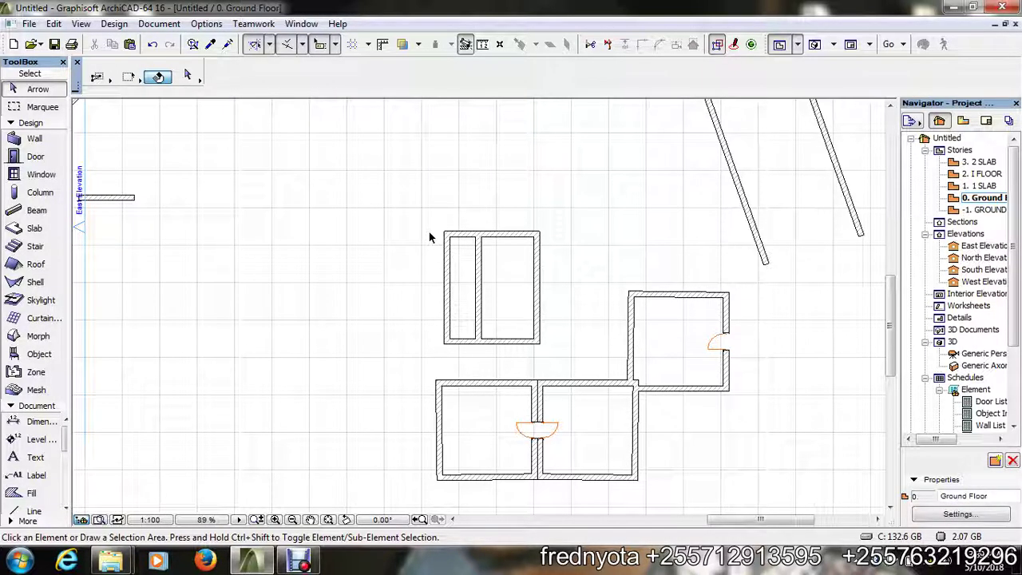
- Quit ArchiCAD, saving the Untitled project, and restore the screen recorder window
click(1010, 7)
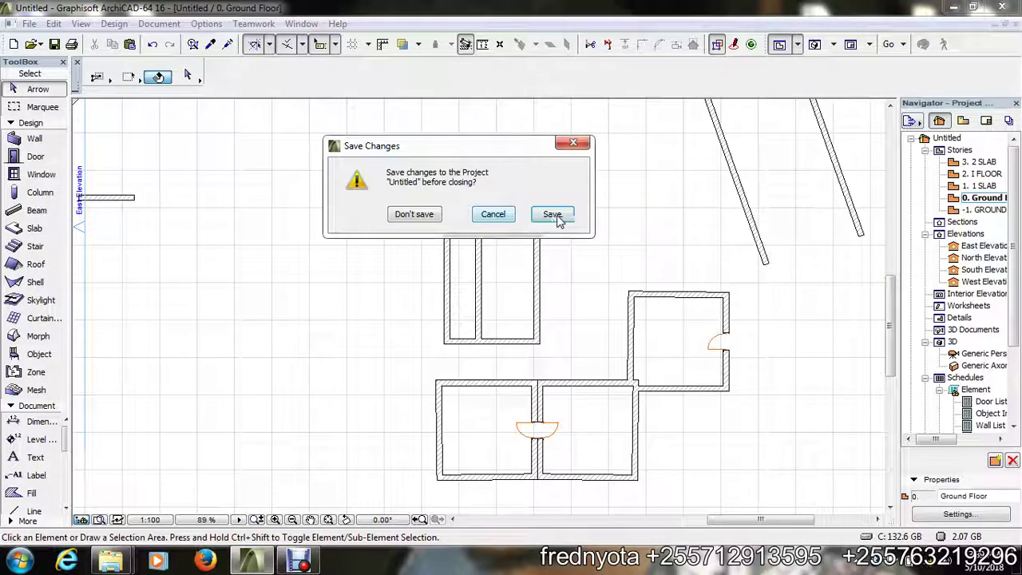
click(412, 217)
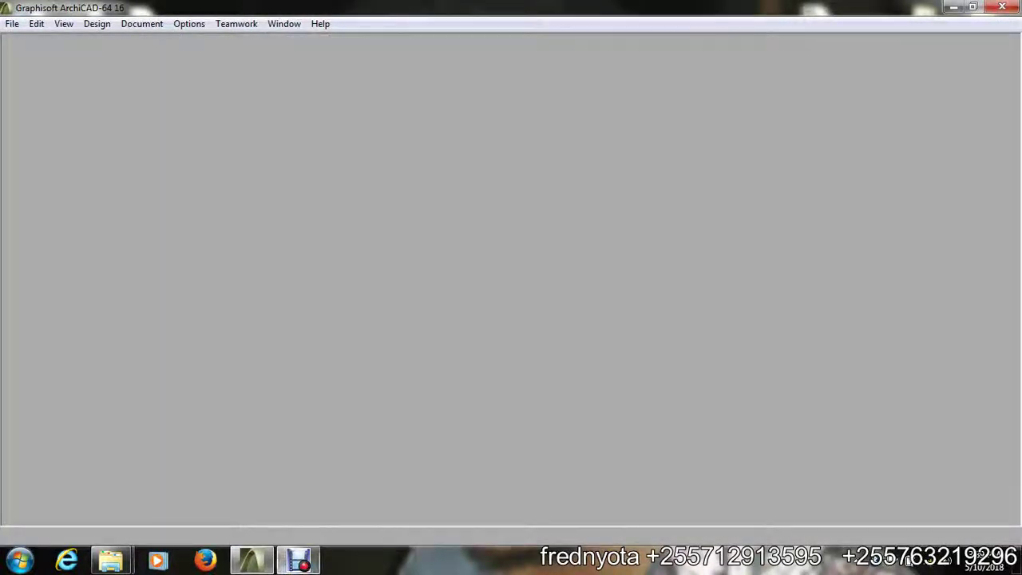
click(292, 562)
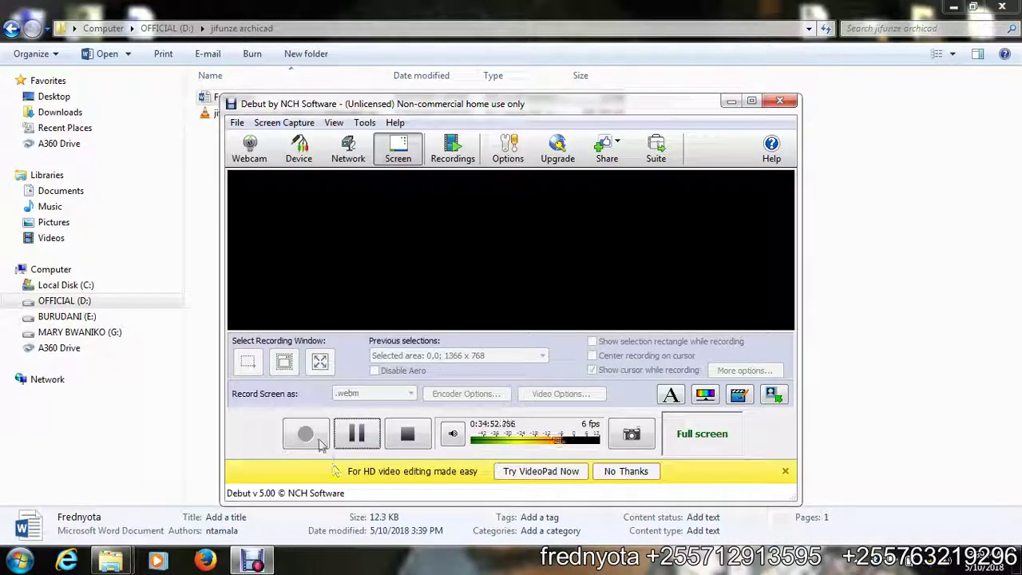